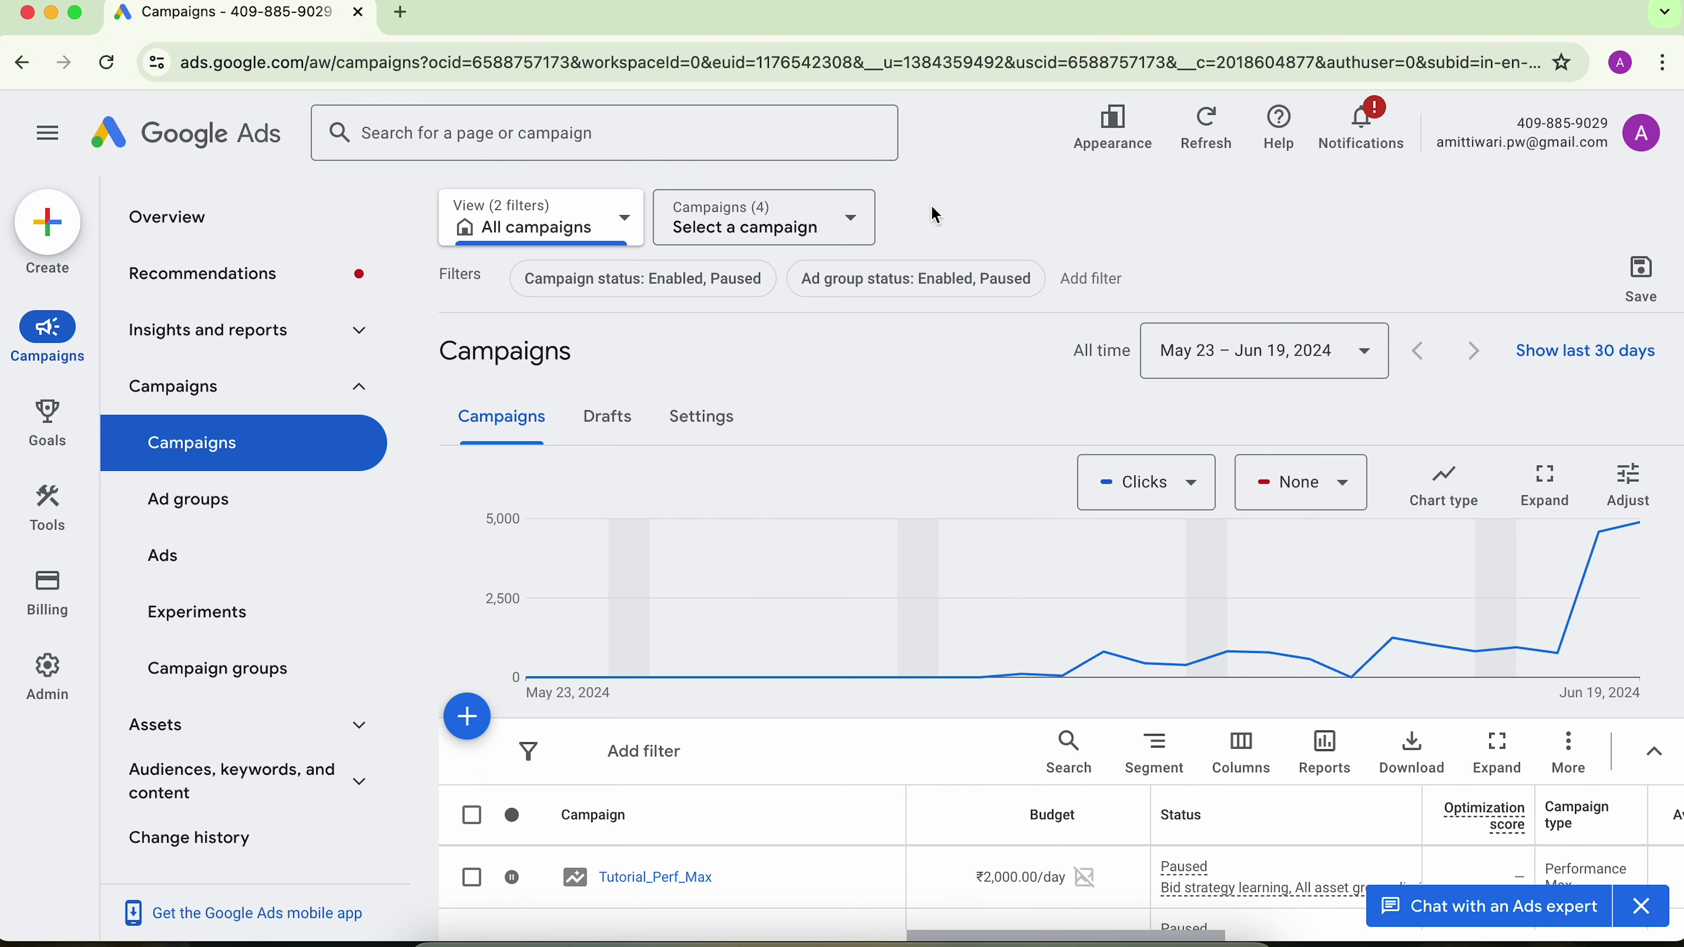
Start a new campaign and choose to create it without a goal's guidance.
{"action": "left_click", "coordinate": [47, 223]}
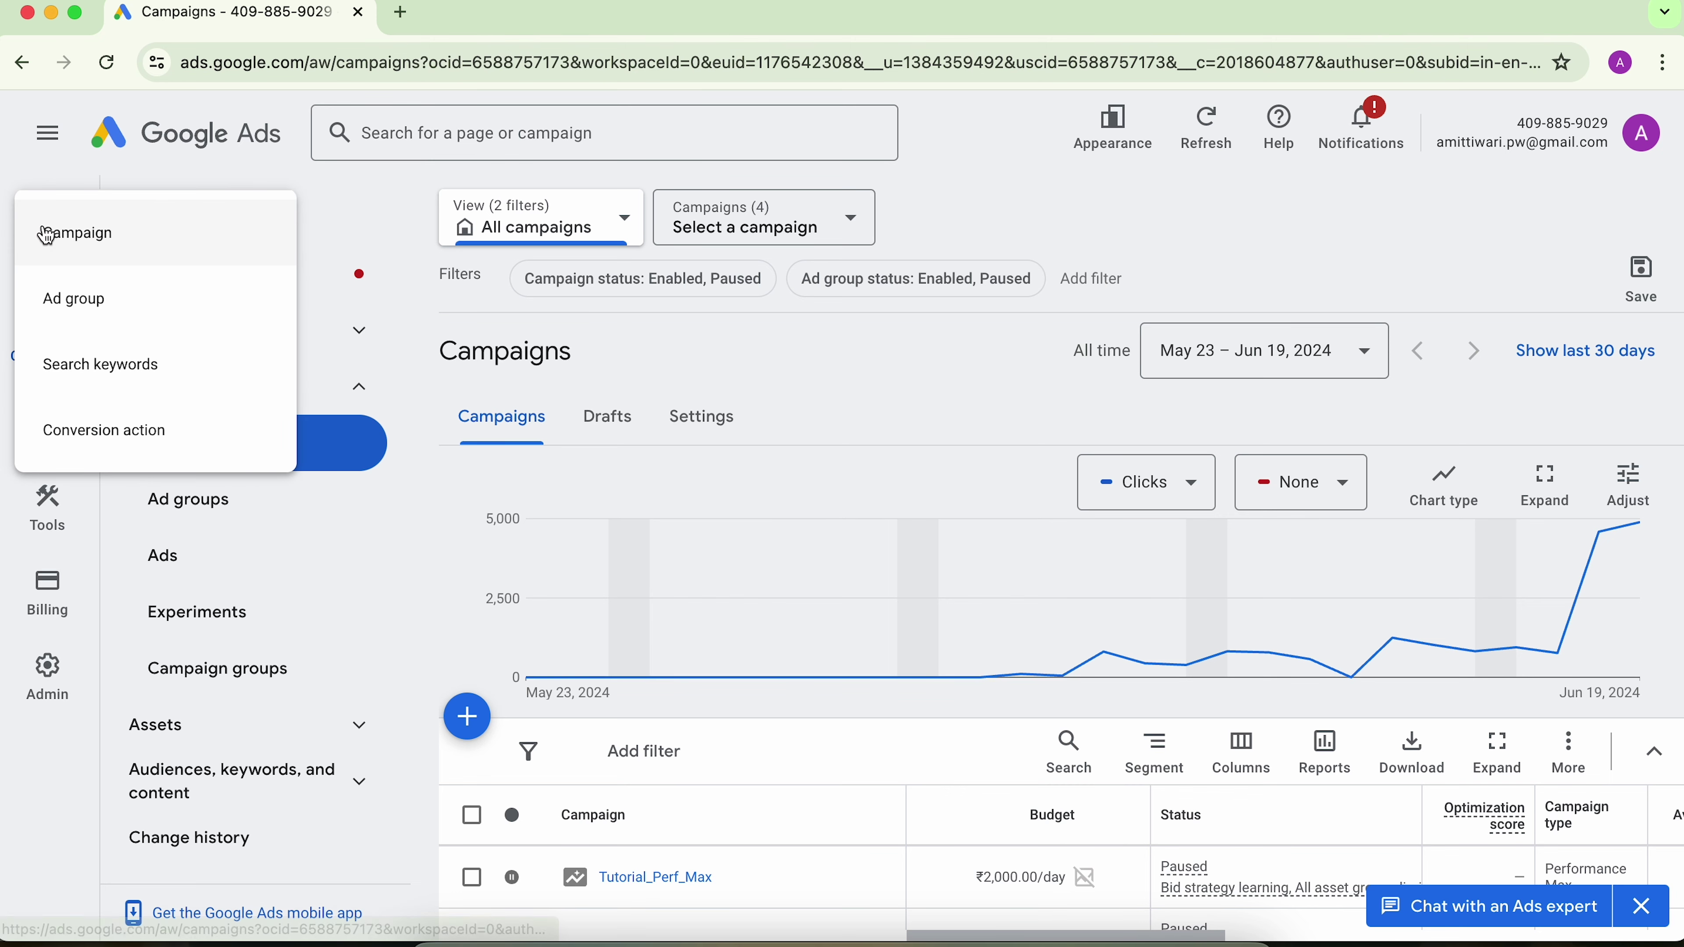
{"action": "left_click", "coordinate": [82, 249]}
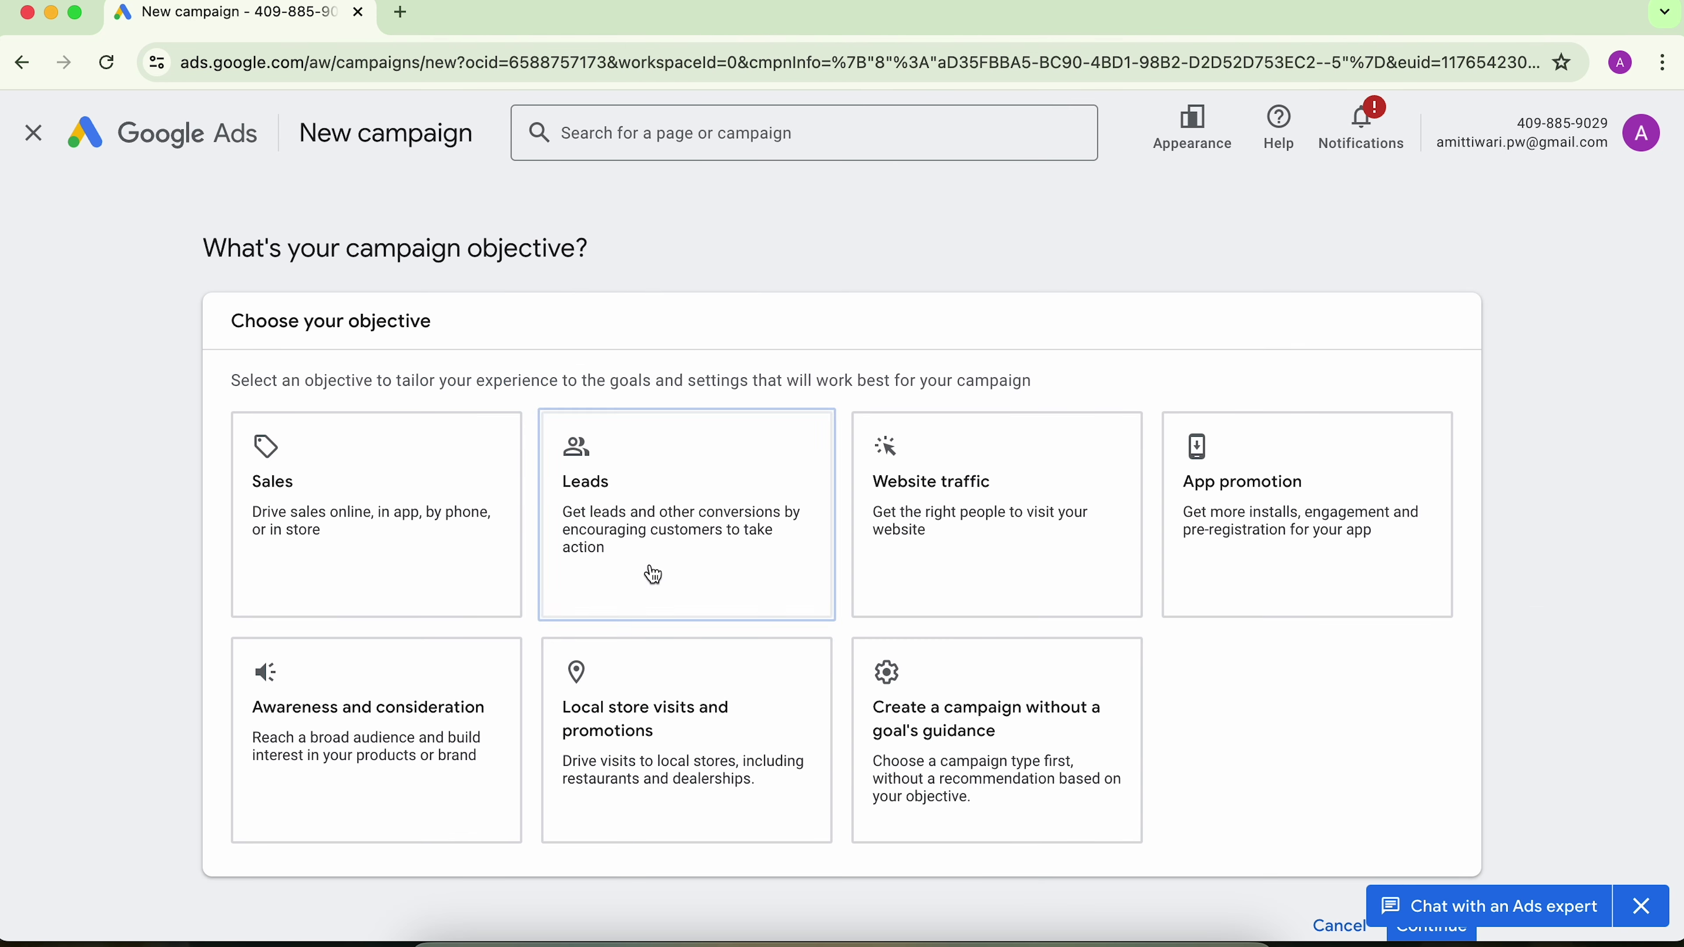
{"action": "left_click", "coordinate": [941, 737]}
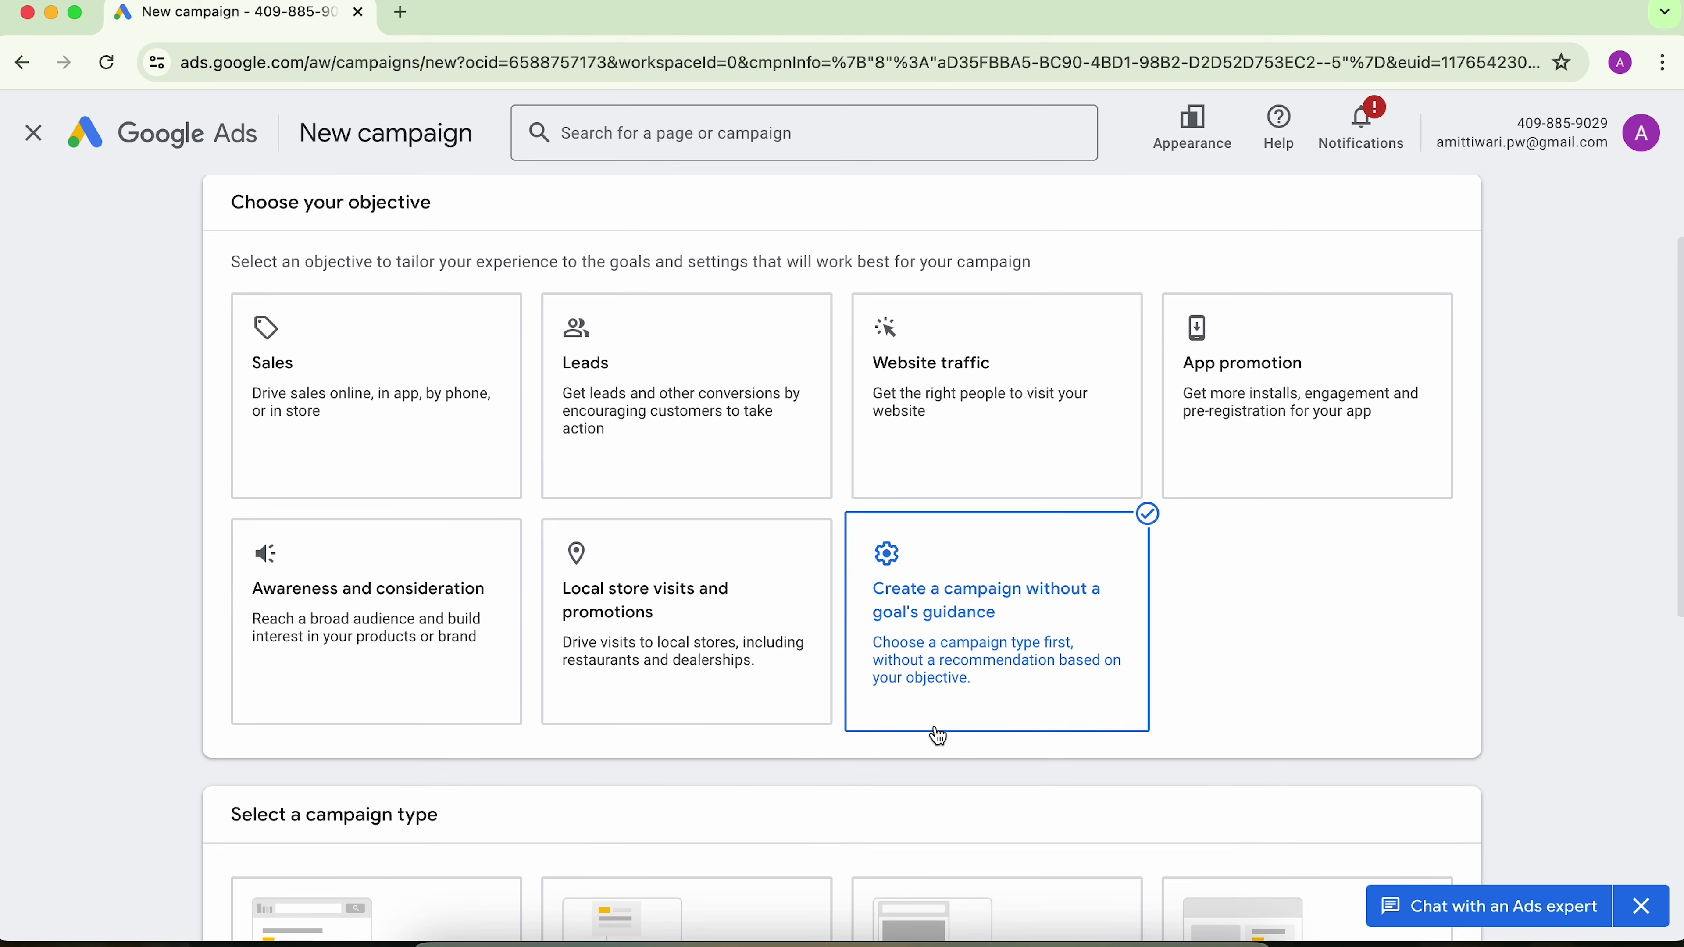
Choose Demand Gen as the campaign type and continue to the campaign settings, keeping the account-default Purchases conversion goal.
{"action": "scroll", "coordinate": [110, 691], "scroll_direction": "down", "scroll_amount": 5}
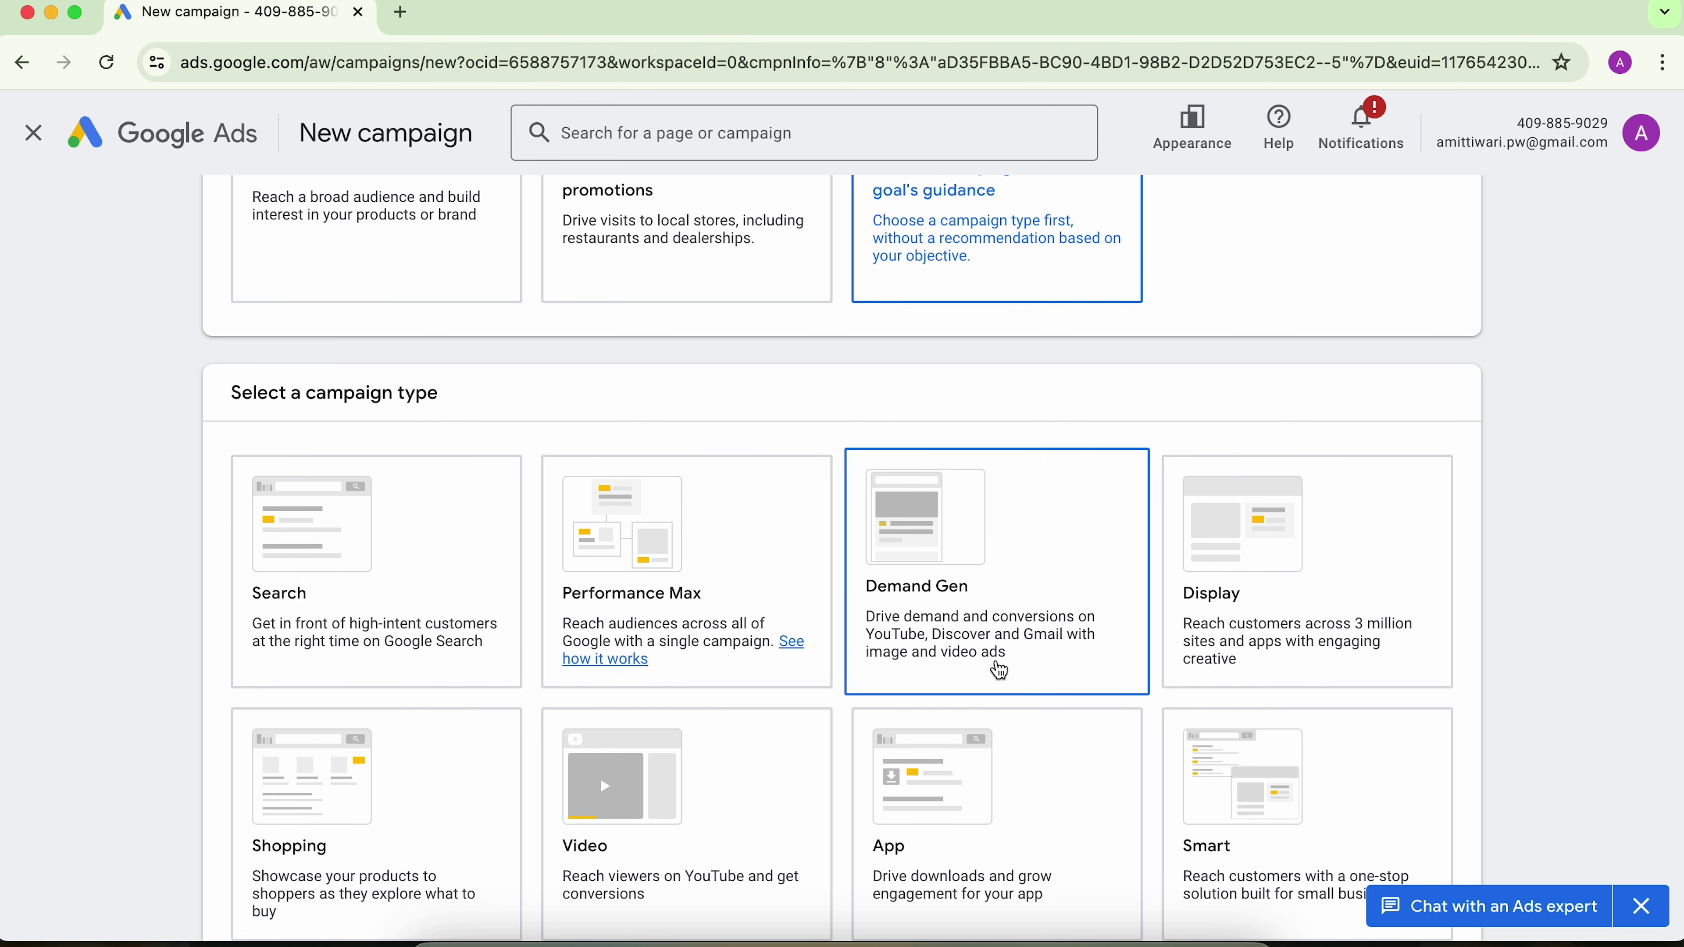
{"action": "left_click", "coordinate": [998, 588]}
{"action": "scroll", "coordinate": [995, 587], "scroll_direction": "down", "scroll_amount": 3}
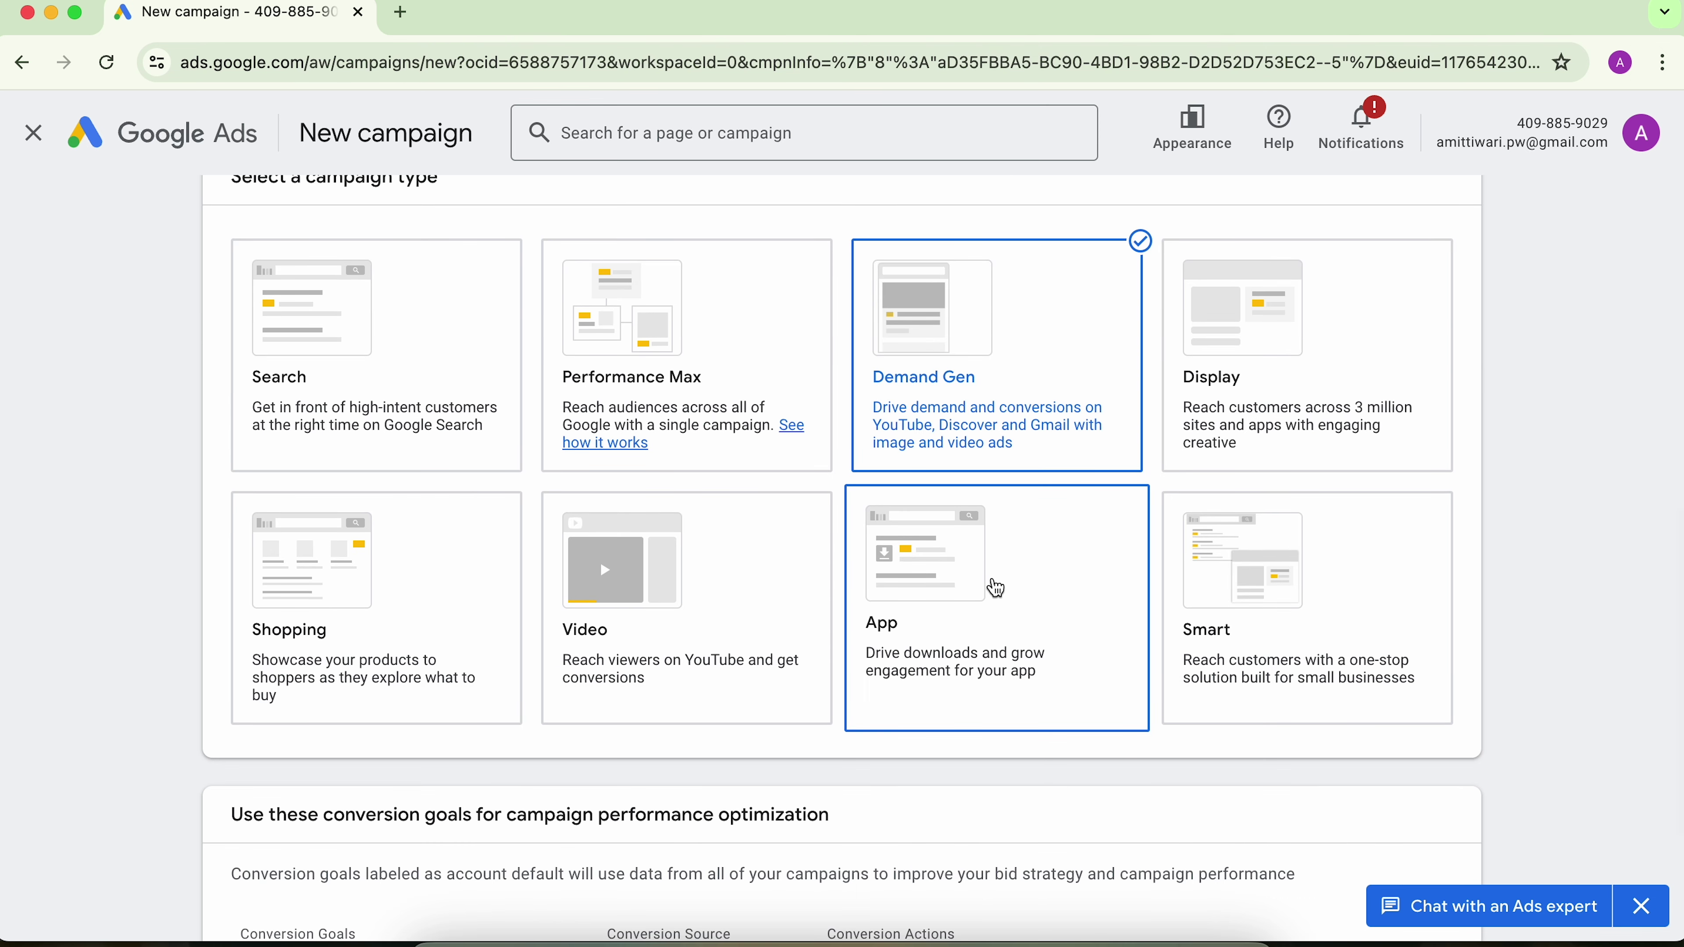
{"action": "scroll", "coordinate": [93, 710], "scroll_direction": "down", "scroll_amount": 3}
{"action": "scroll", "coordinate": [93, 710], "scroll_direction": "down", "scroll_amount": 3}
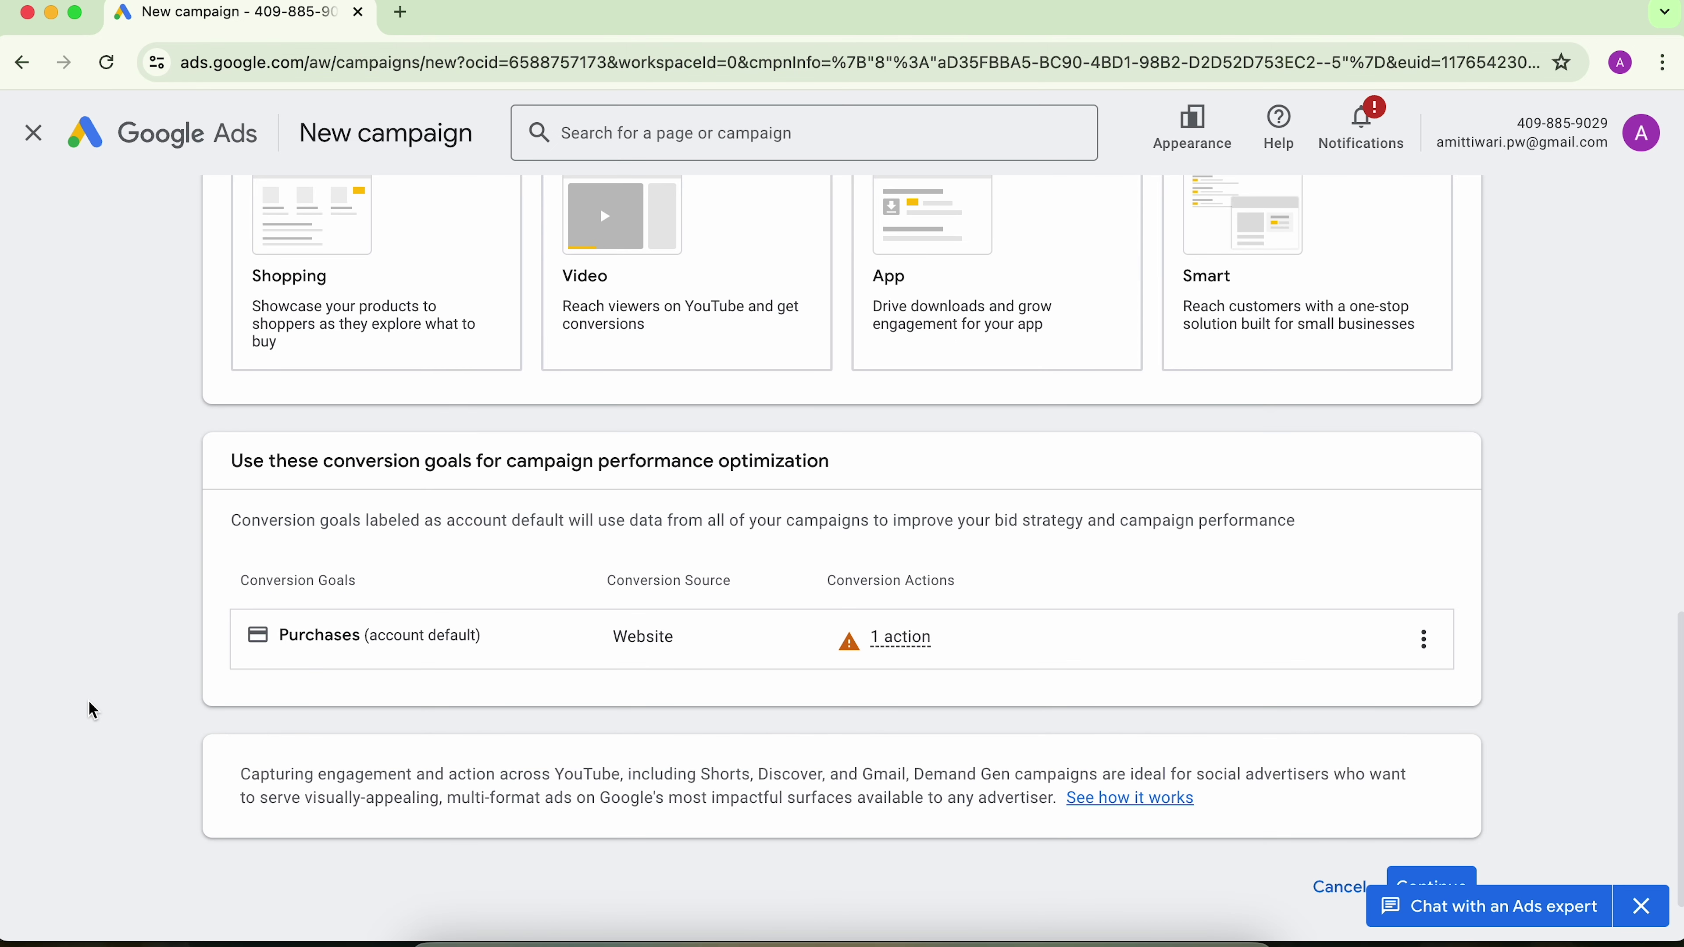
{"action": "scroll", "coordinate": [199, 663], "scroll_direction": "down", "scroll_amount": 1}
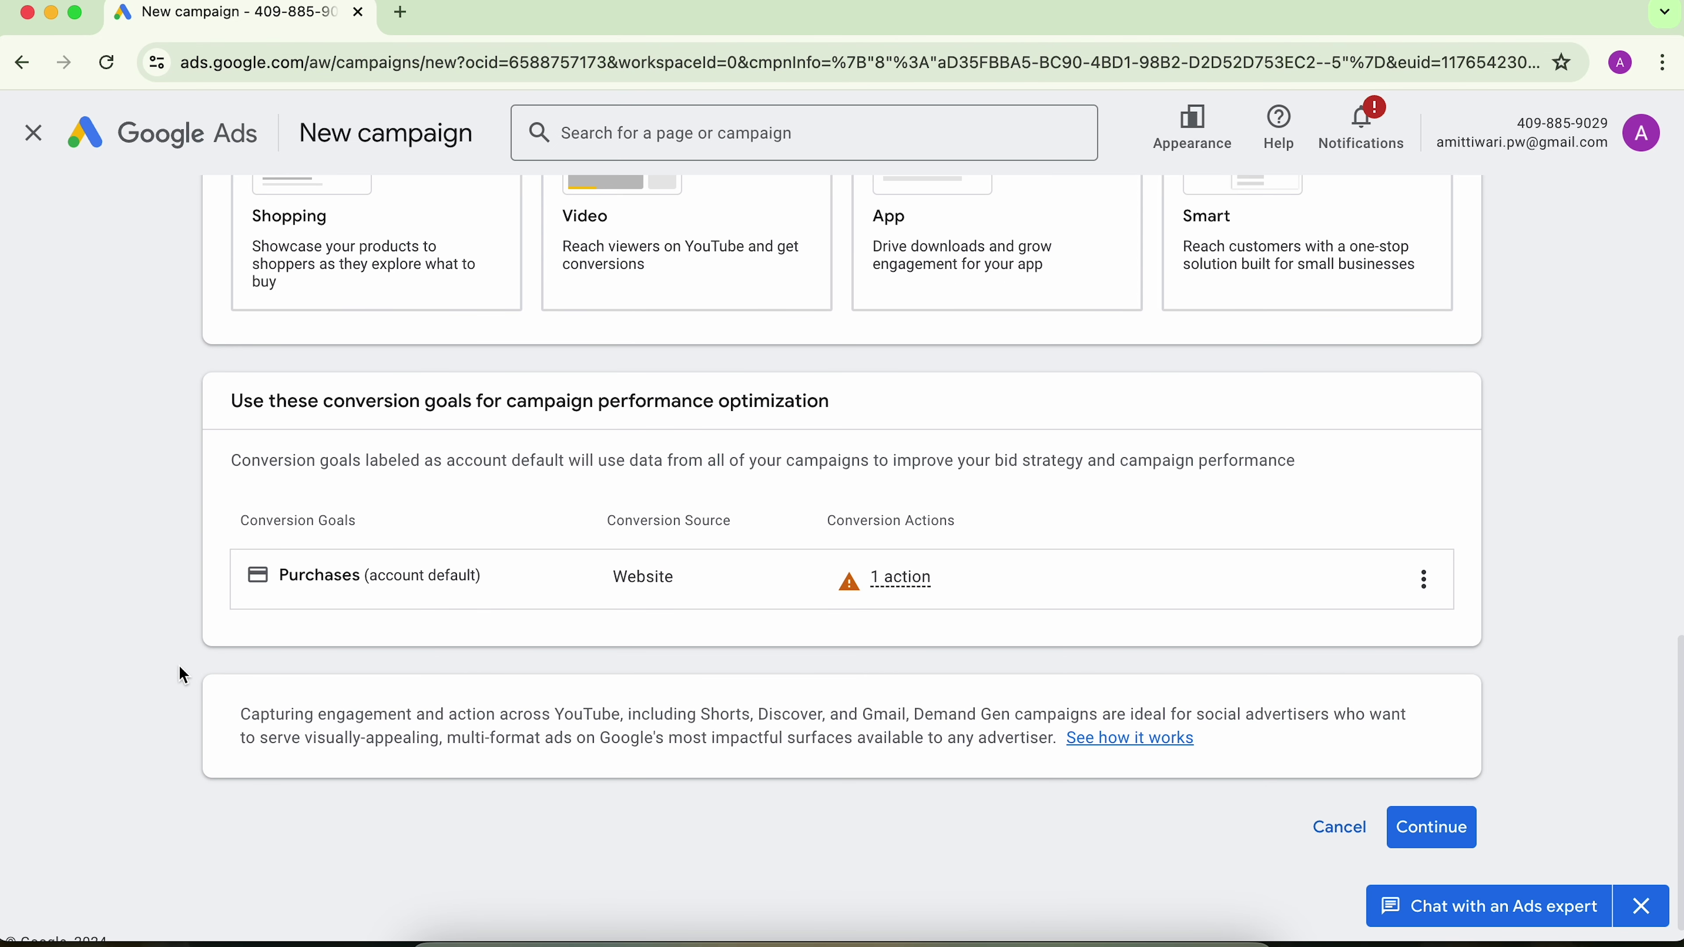
{"action": "left_click", "coordinate": [1430, 841]}
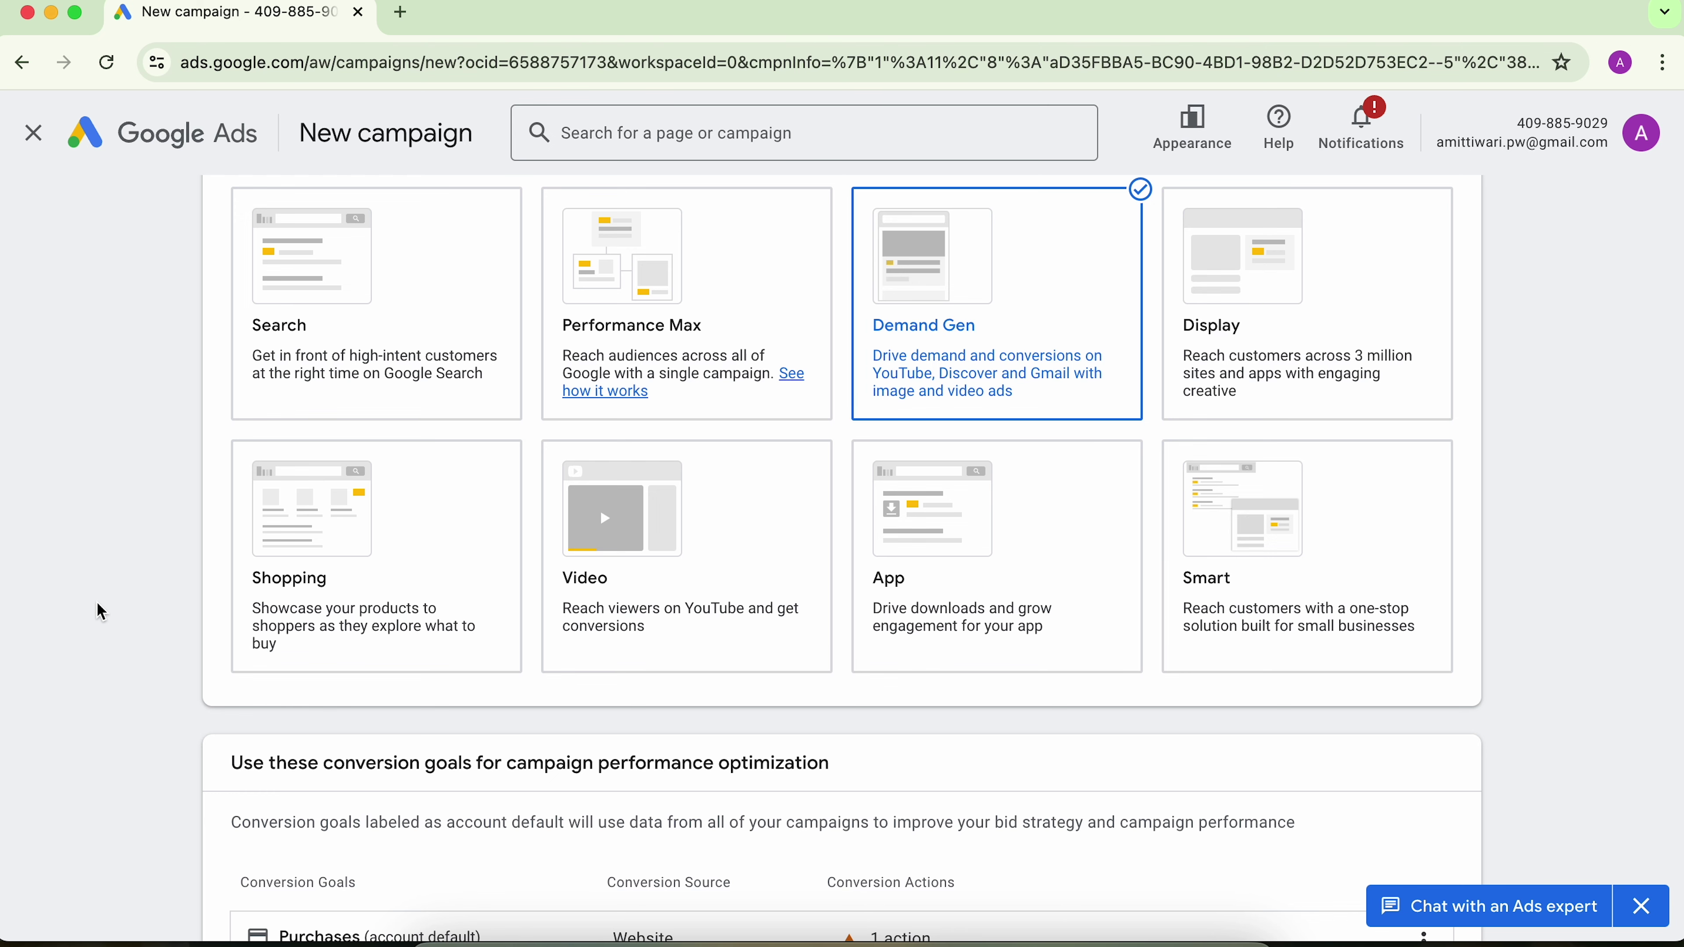
{"action": "scroll", "coordinate": [90, 617], "scroll_direction": "down", "scroll_amount": 6}
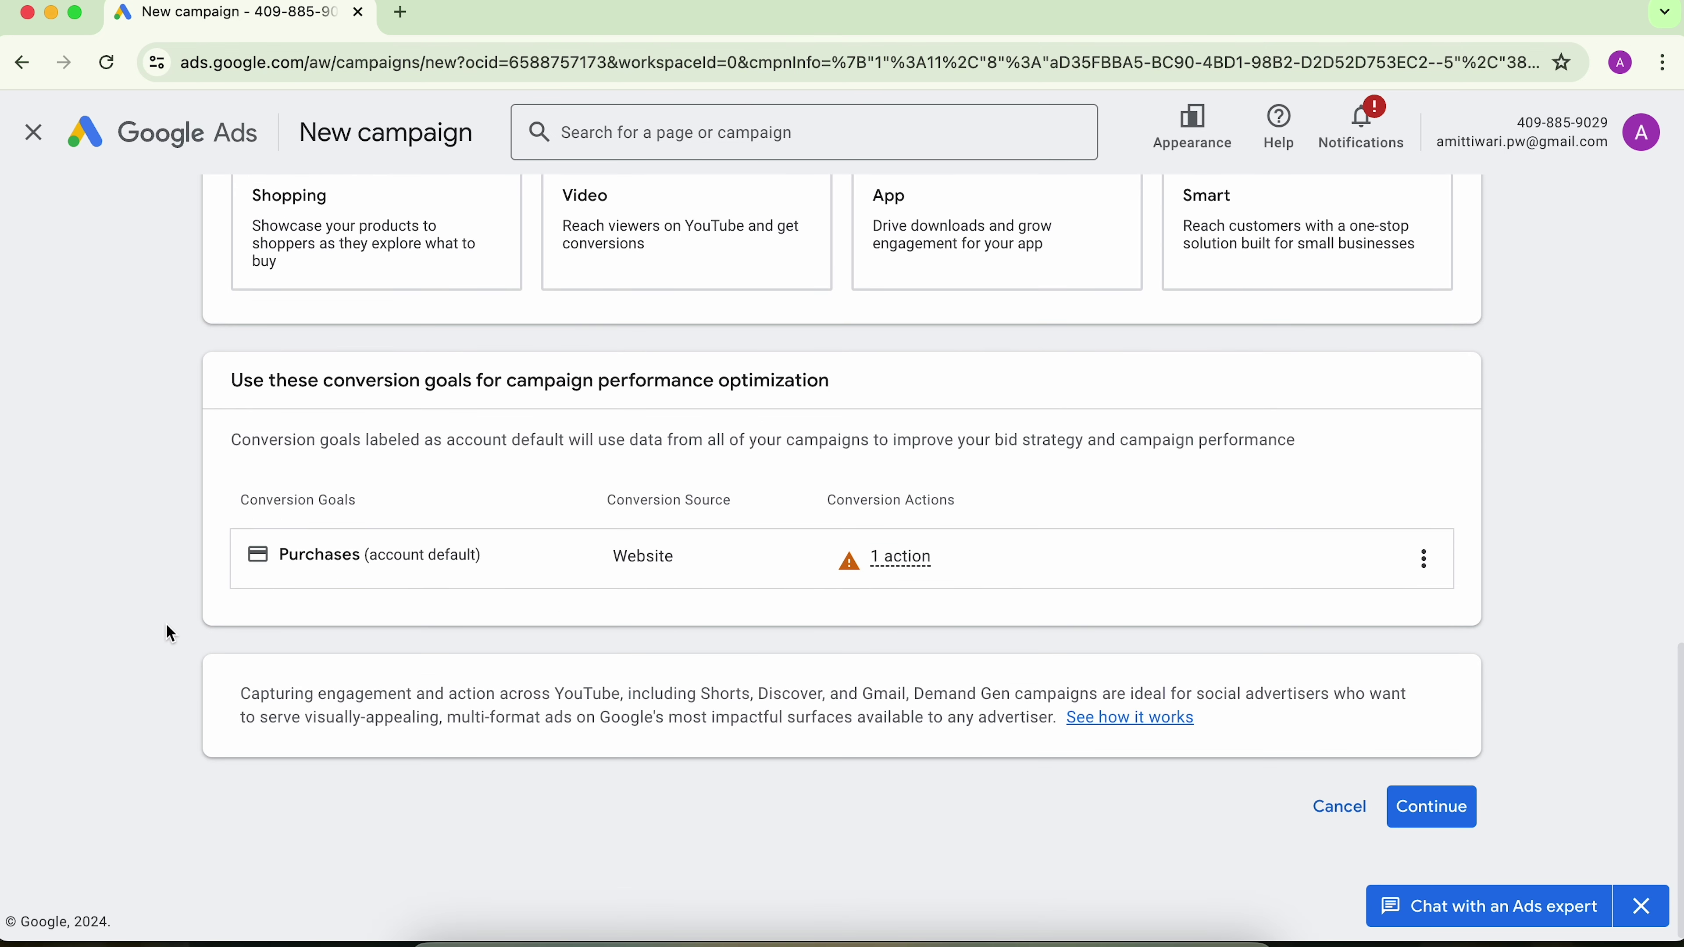
{"action": "left_click", "coordinate": [1431, 809]}
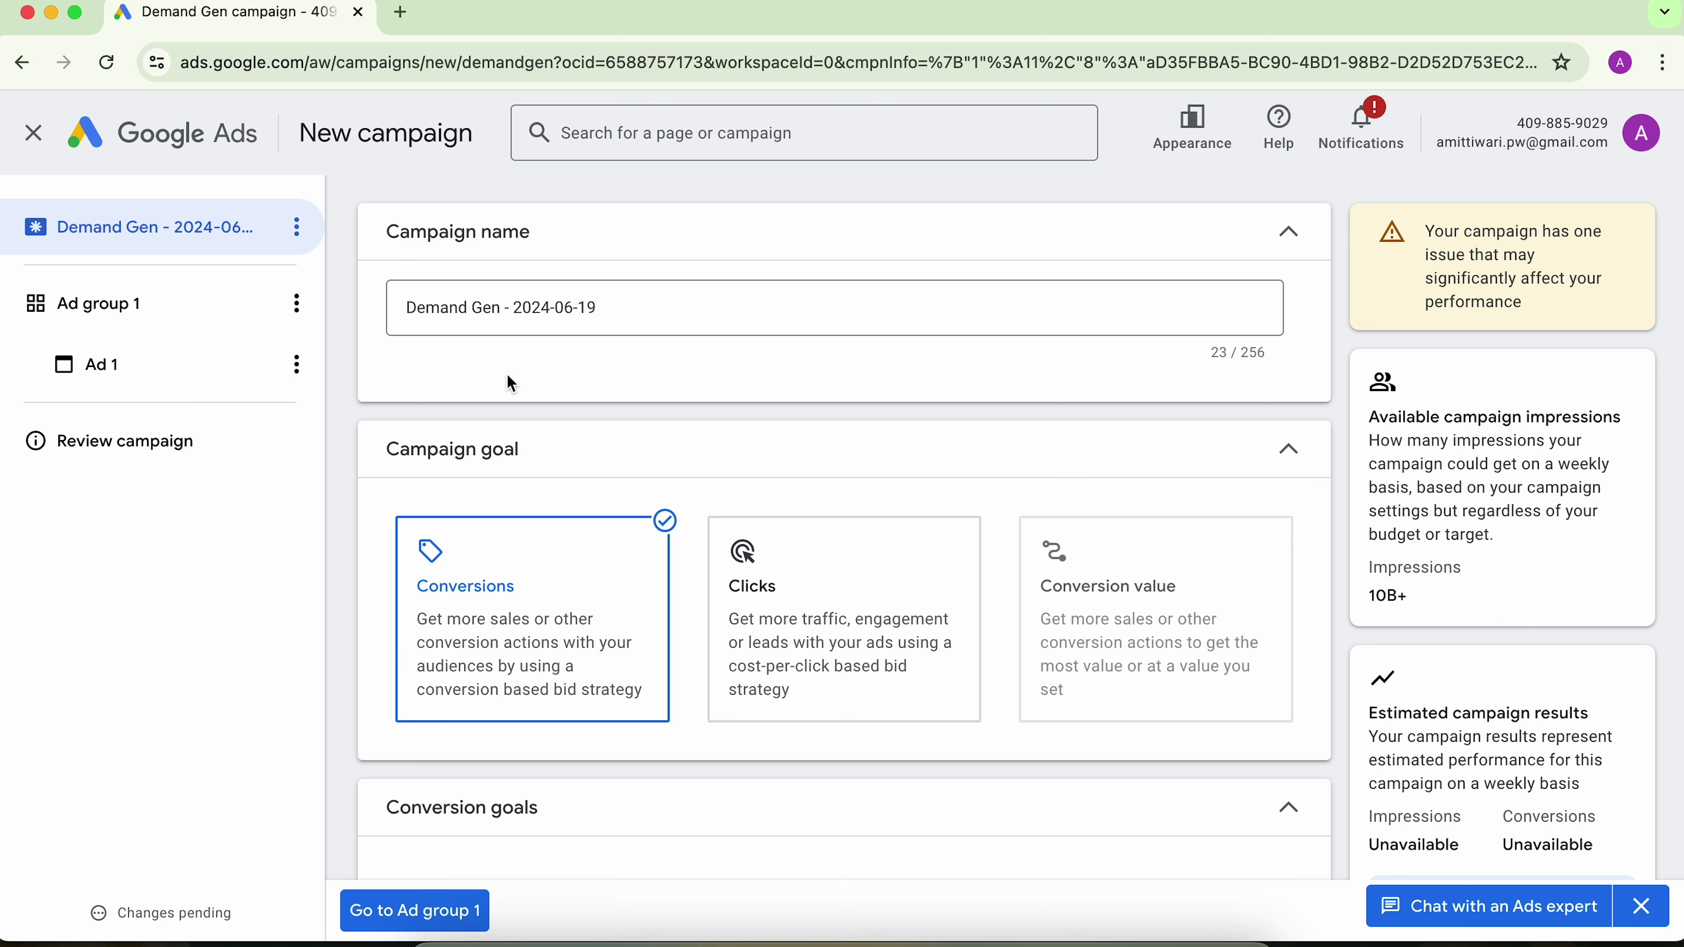
Rename the campaign as Tutorial_Demand_Gen_1.
{"action": "left_click", "coordinate": [600, 309]}
{"action": "left_click_drag", "start_coordinate": [647, 309], "coordinate": [410, 307]}
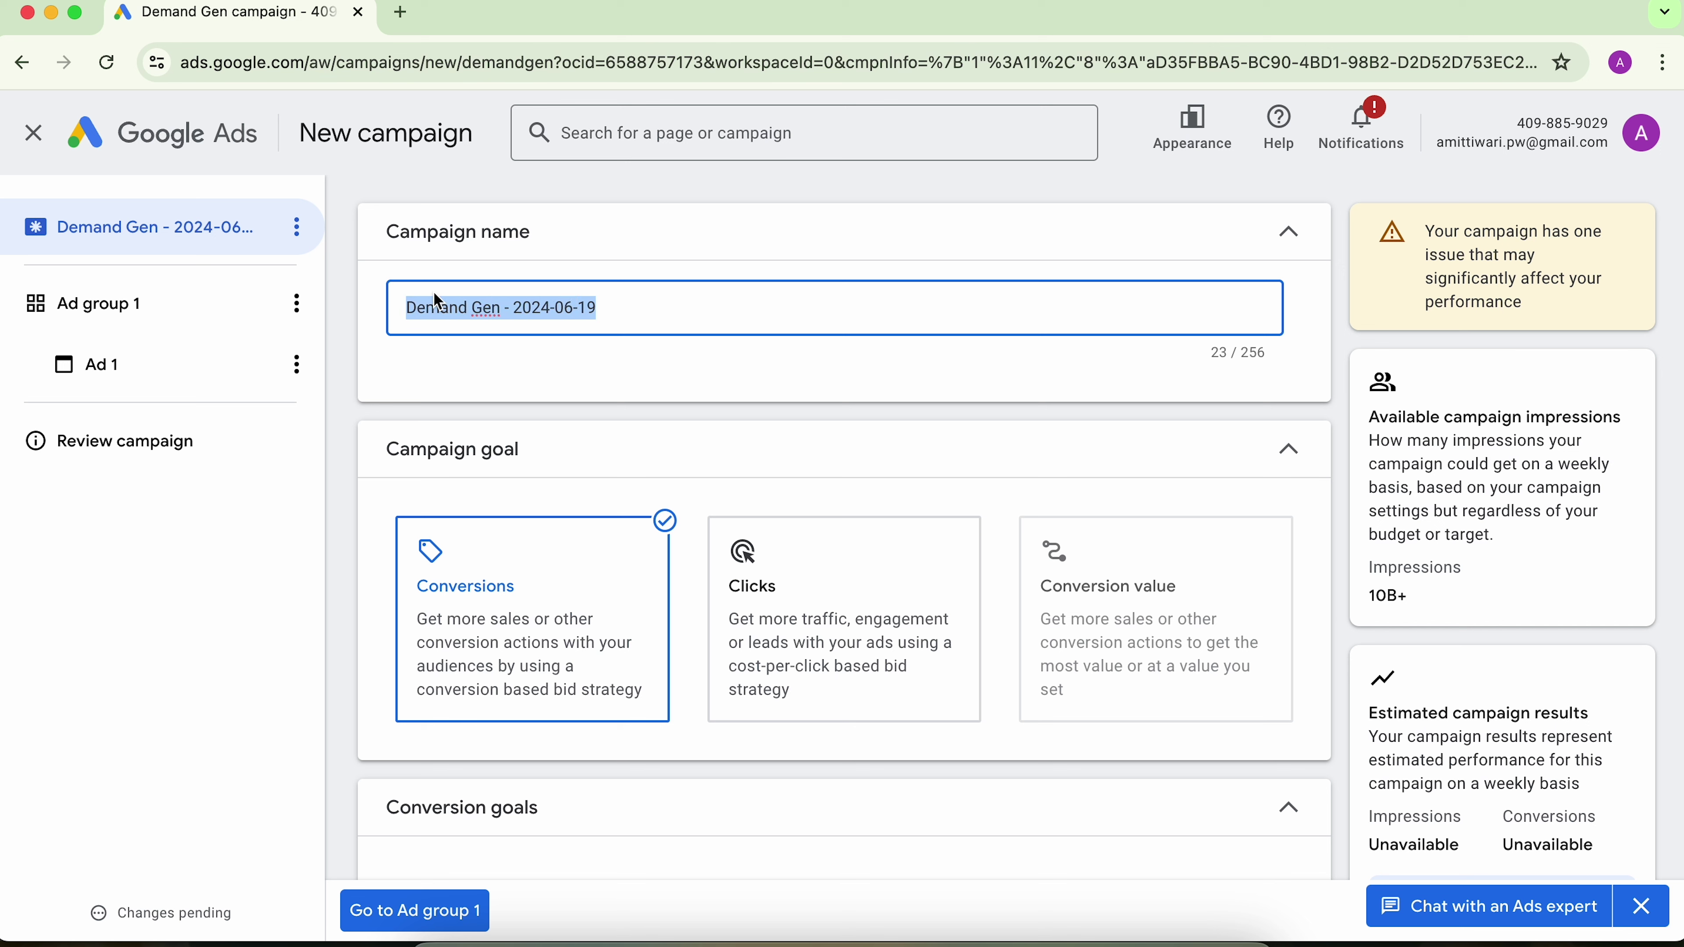
{"action": "type", "text": "Tut"}
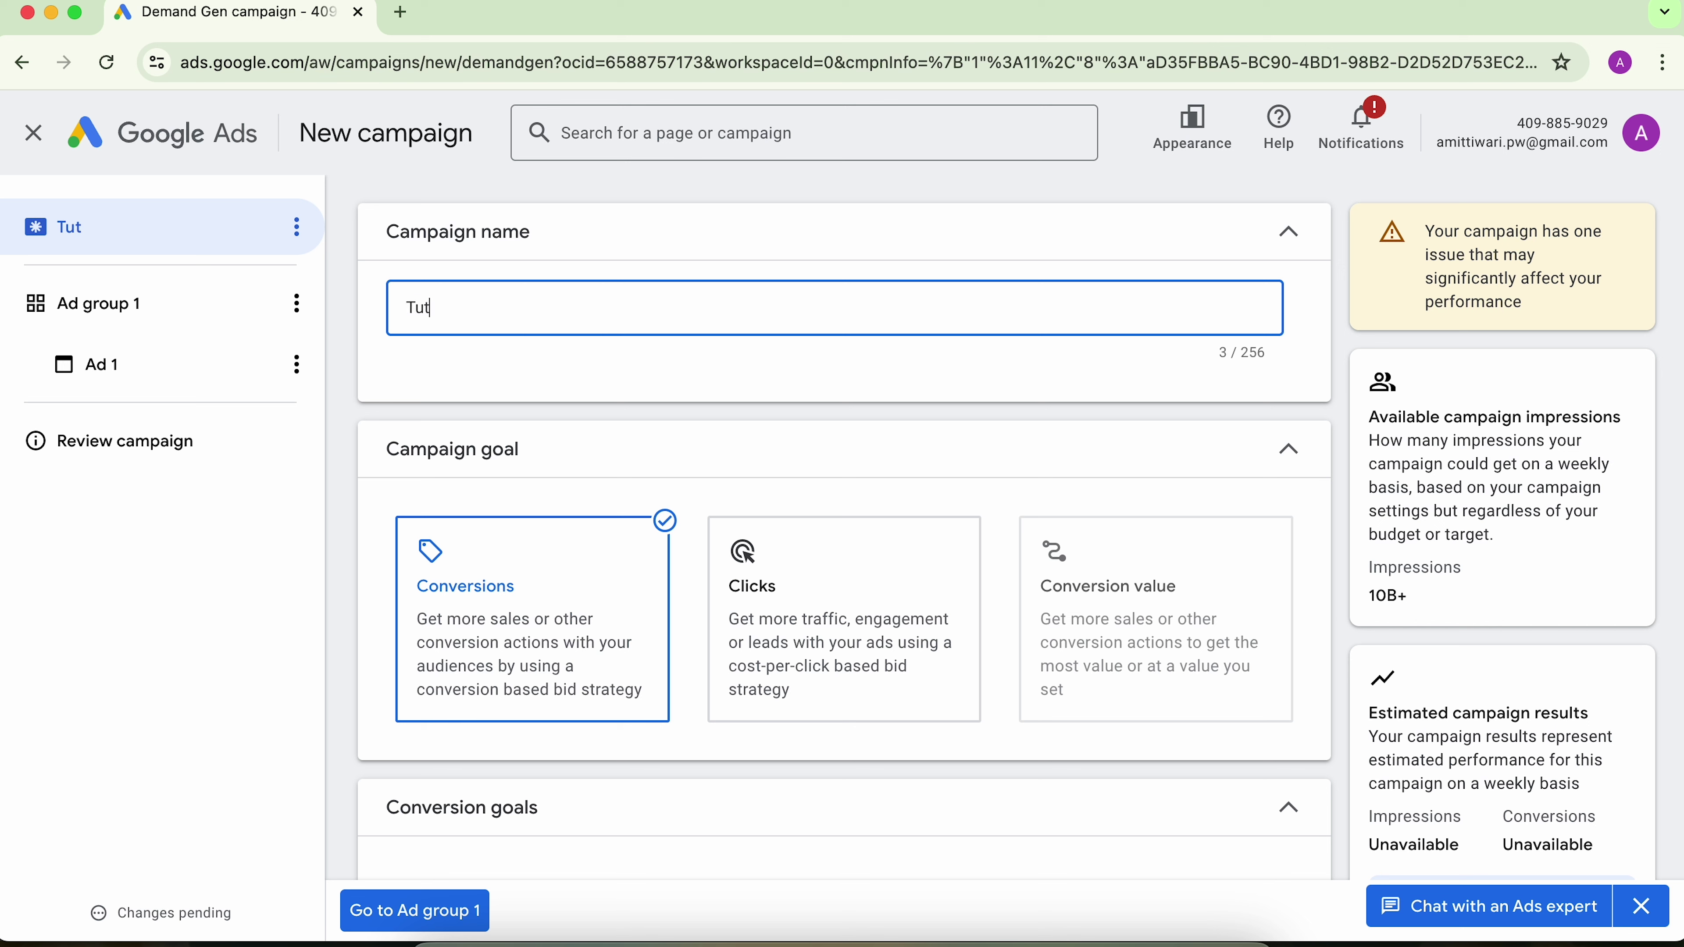
{"action": "type", "text": "orial_Demand_D"}
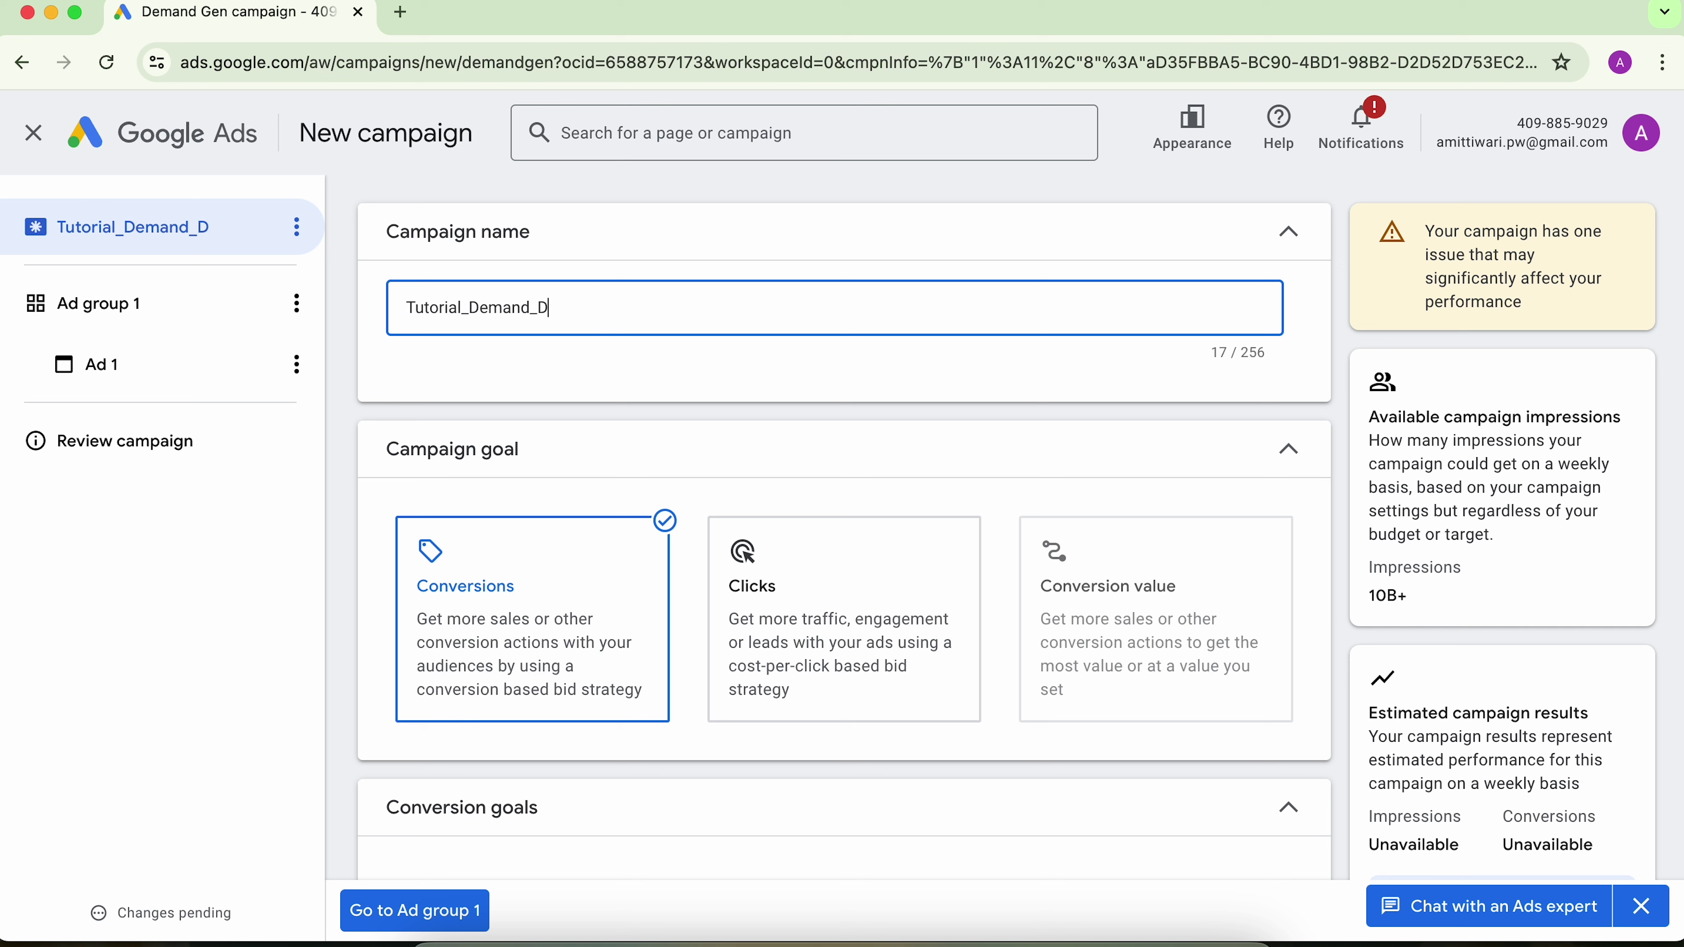
{"action": "key", "text": "BackSpace"}
{"action": "type", "text": "Gen_1"}
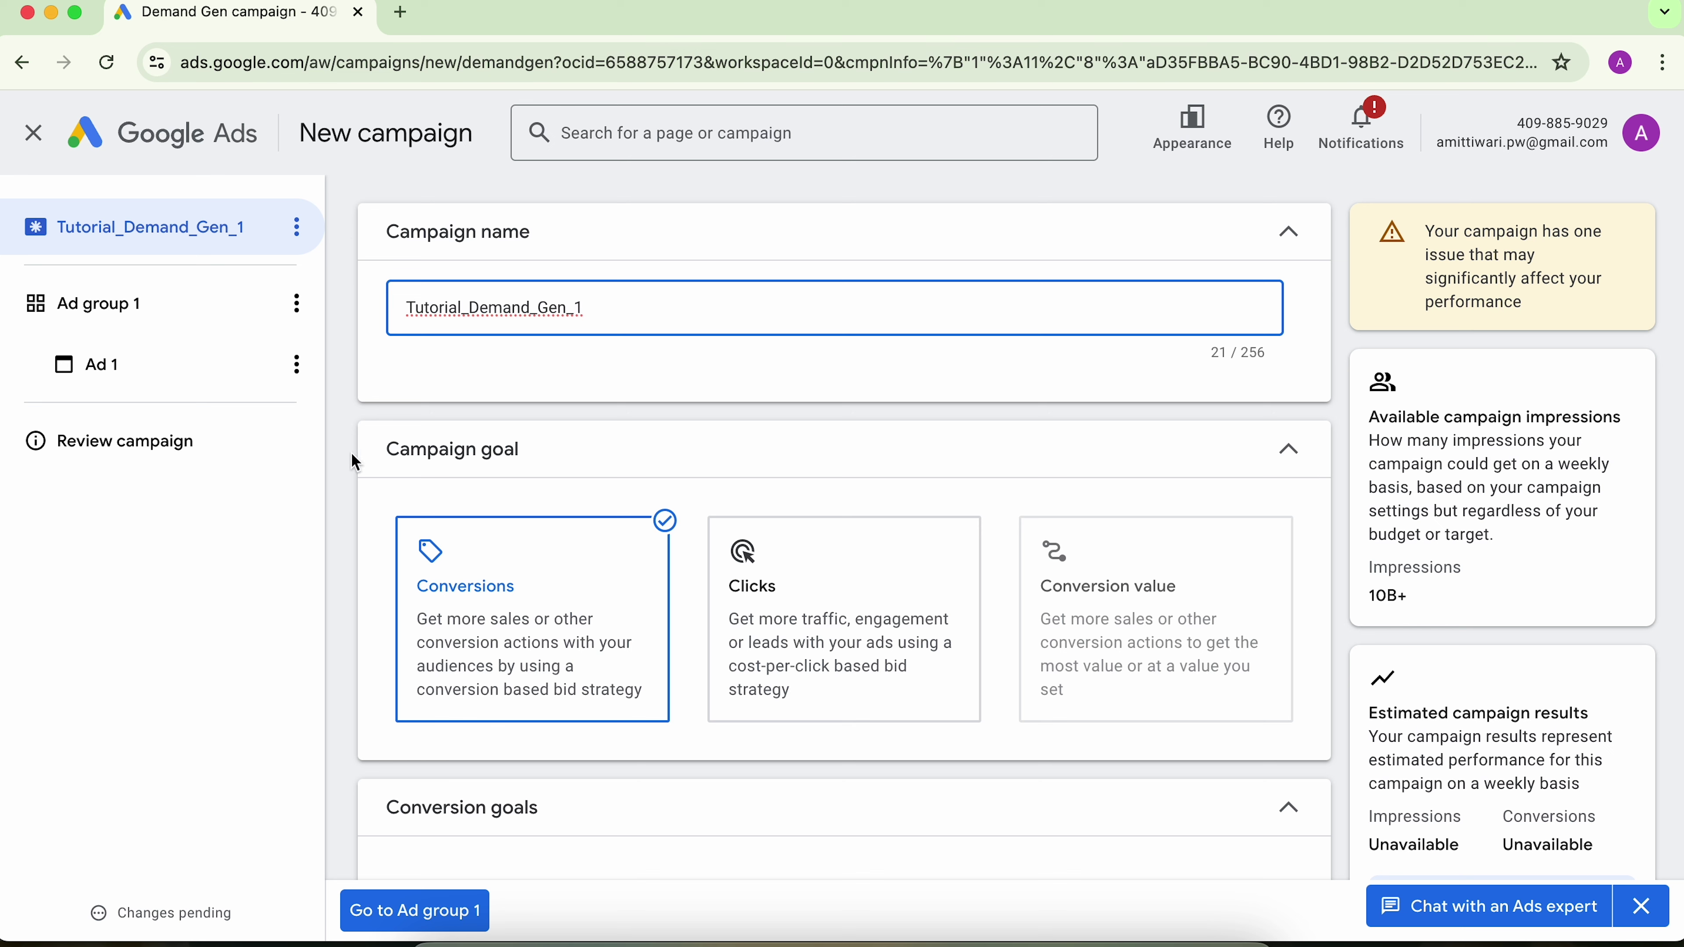
Set the campaign goal to Clicks.
{"action": "scroll", "coordinate": [375, 585], "scroll_direction": "down", "scroll_amount": 1}
{"action": "left_click", "coordinate": [376, 585]}
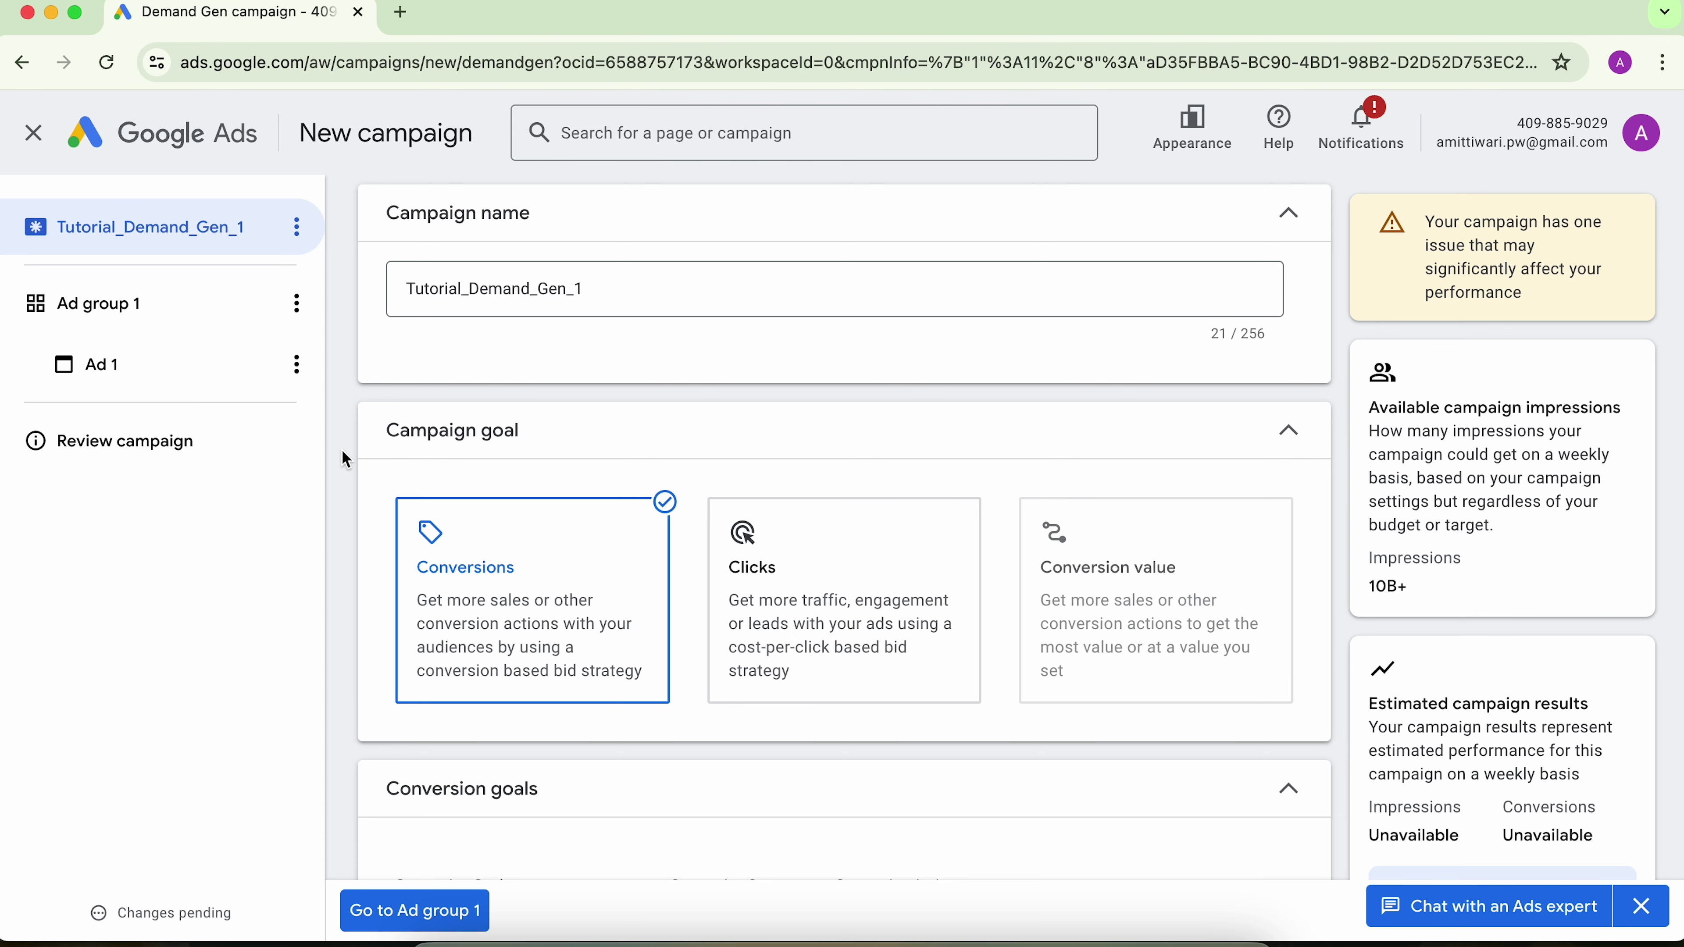
{"action": "scroll", "coordinate": [345, 458], "scroll_direction": "down", "scroll_amount": 1}
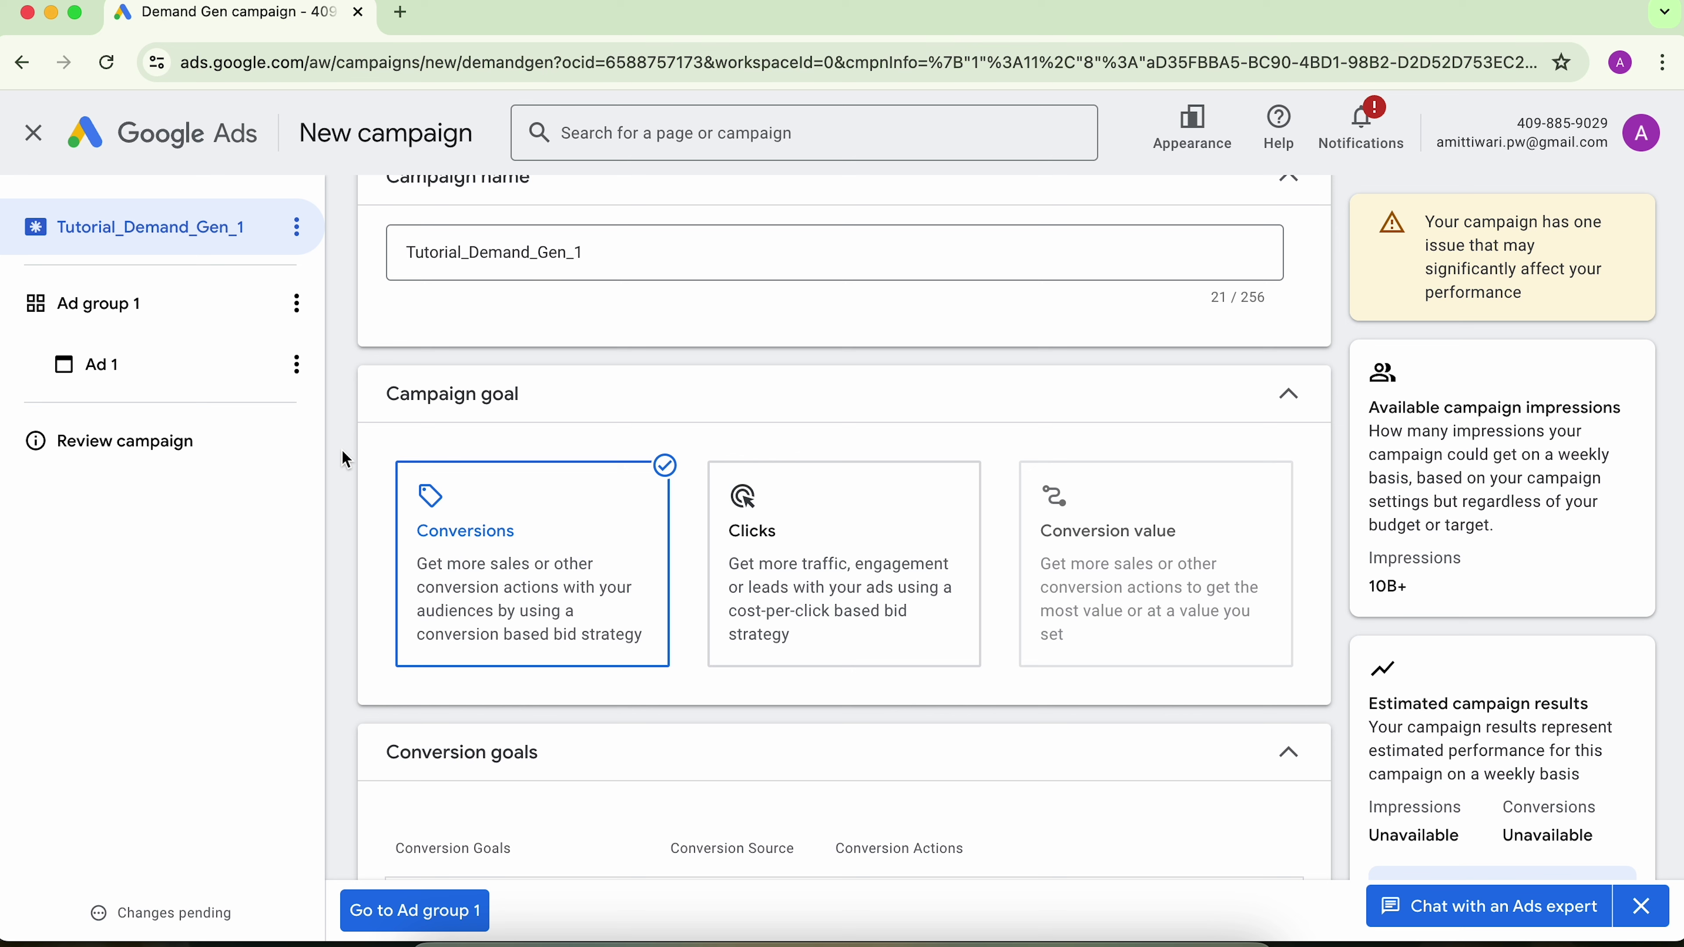
{"action": "left_click", "coordinate": [799, 605]}
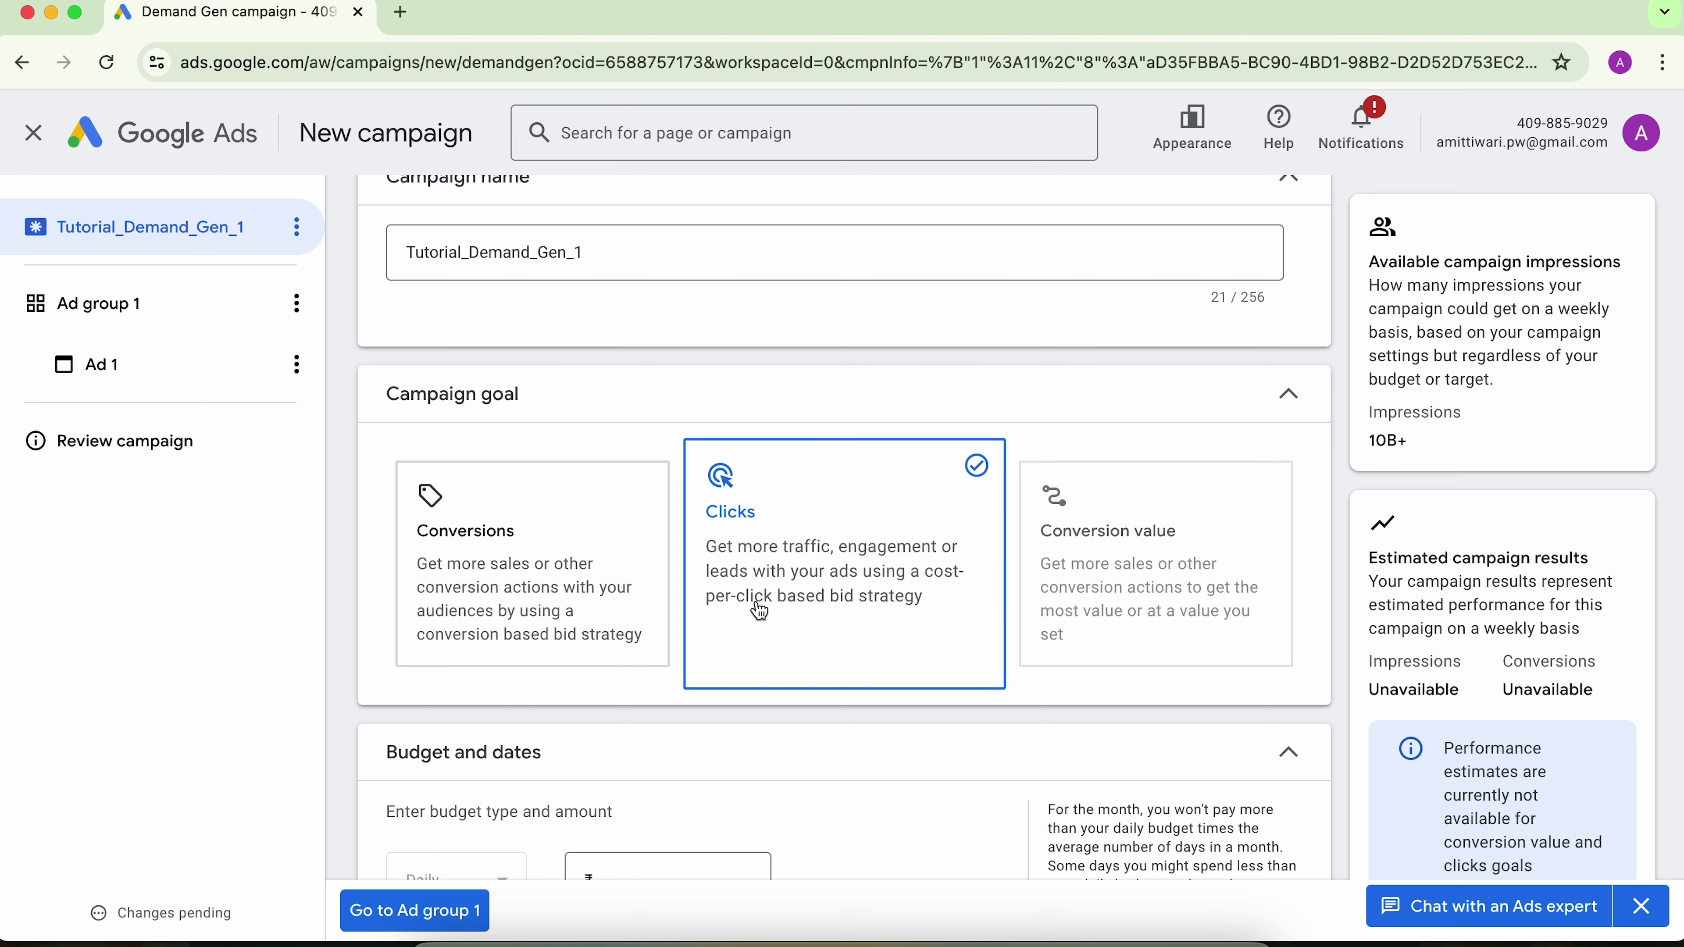
Enter a daily campaign budget of ₹1,000.
{"action": "scroll", "coordinate": [761, 612], "scroll_direction": "down", "scroll_amount": 5}
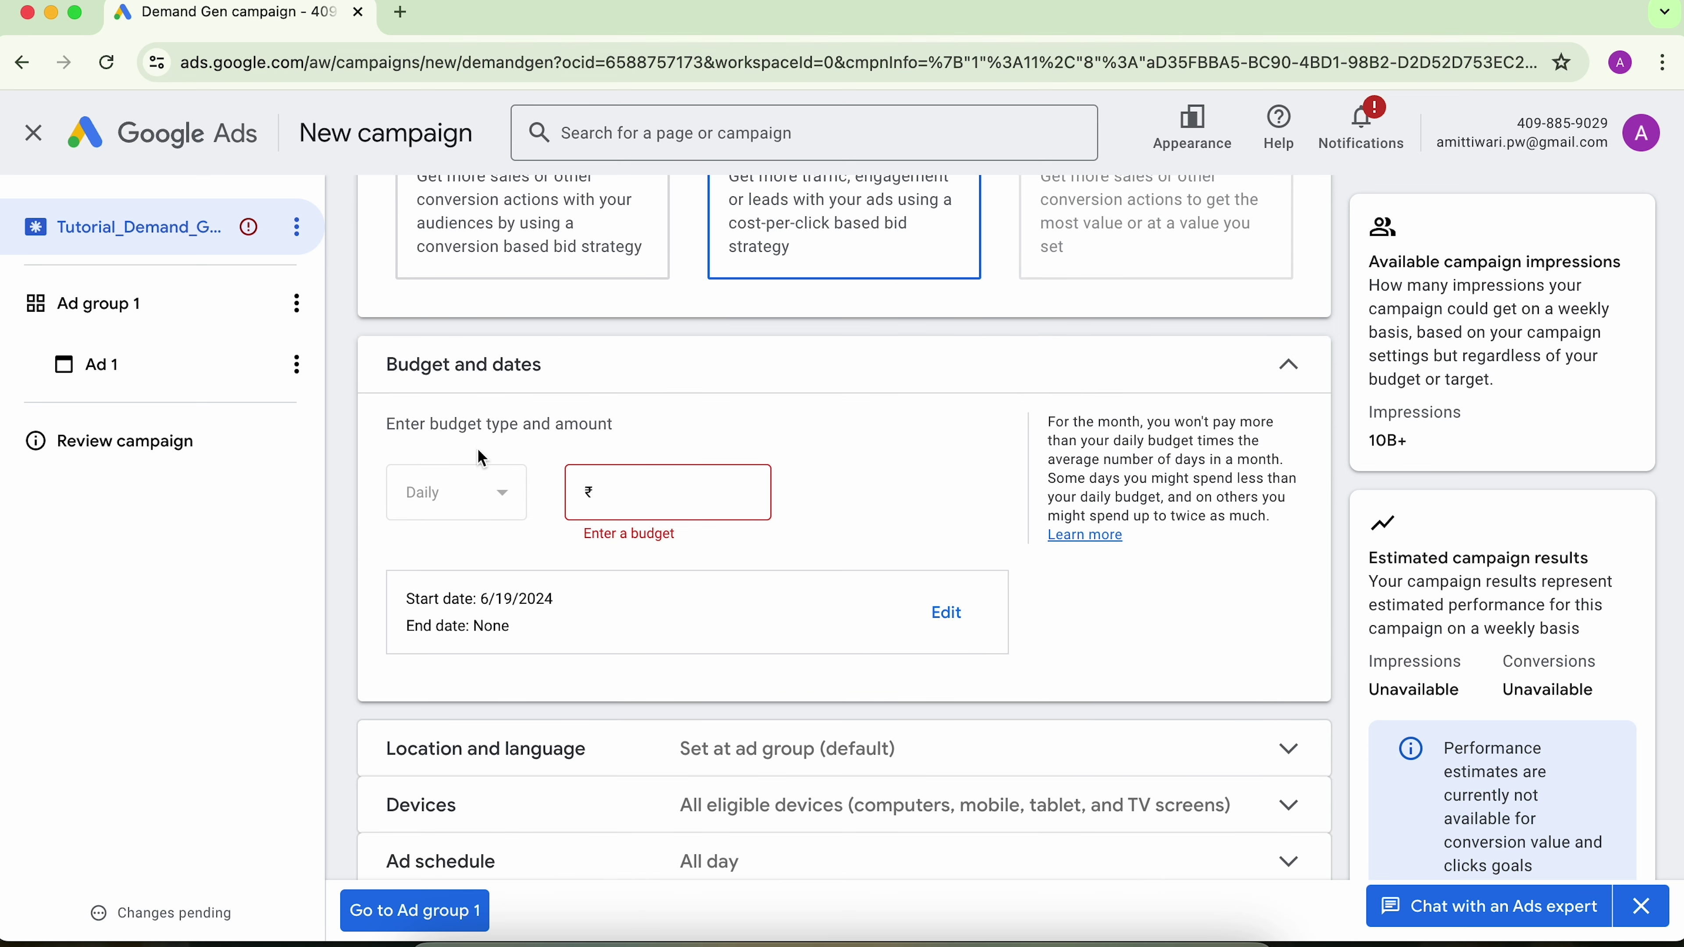
{"action": "left_click", "coordinate": [627, 499]}
{"action": "type", "text": "1,00"}
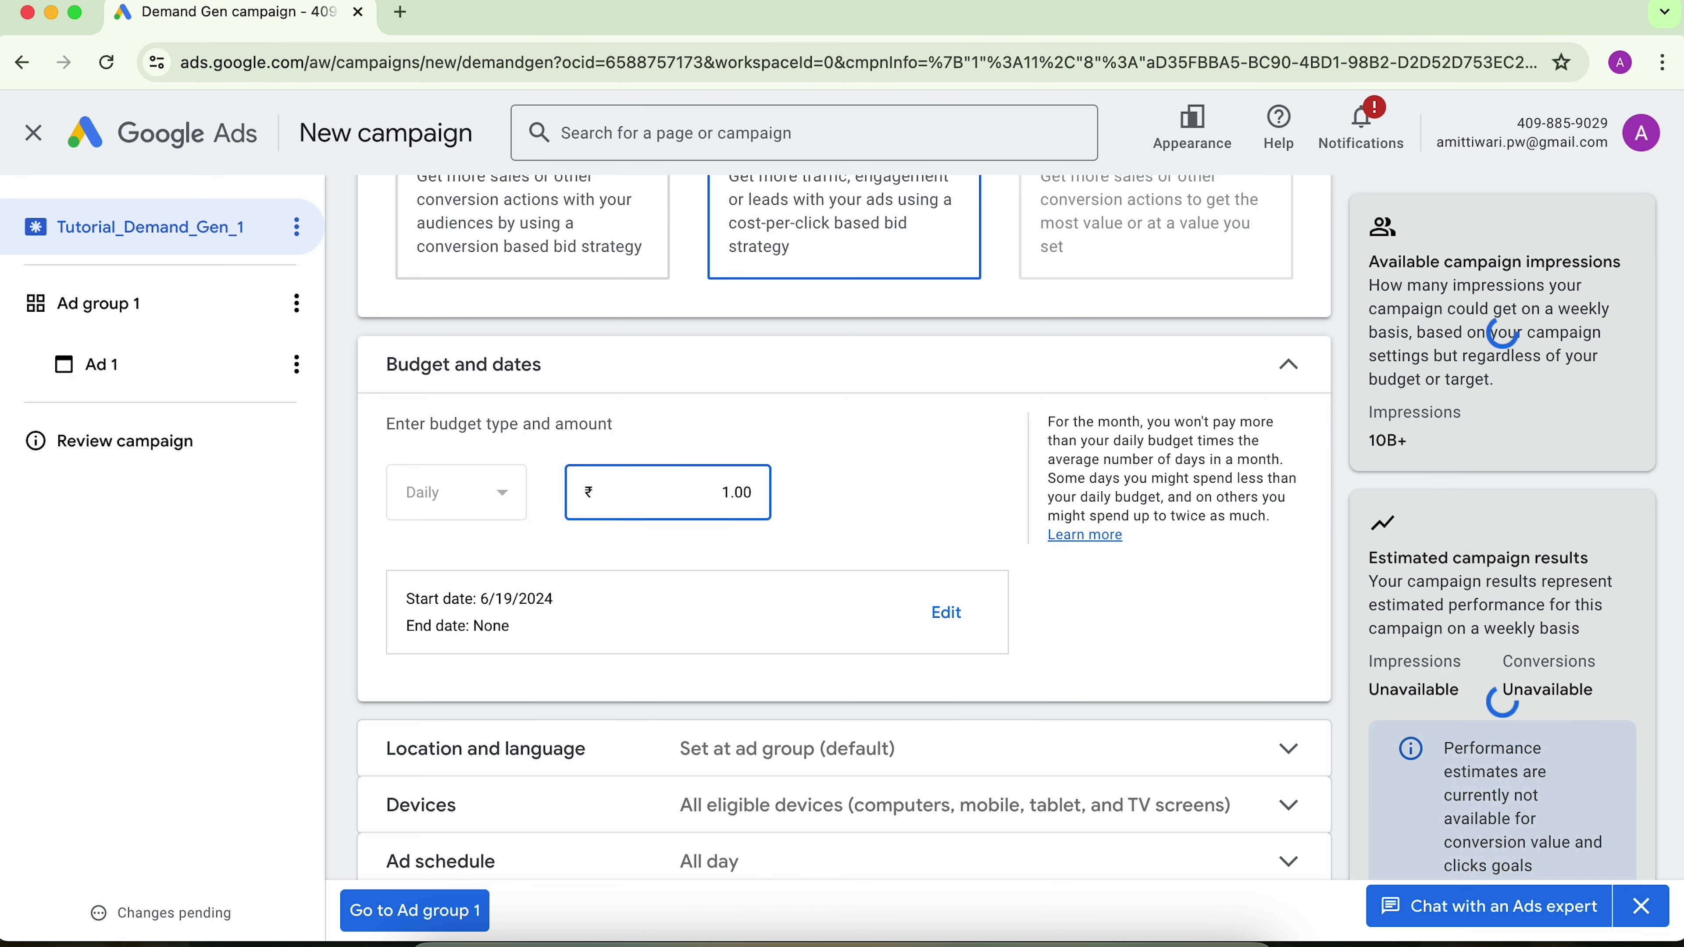
{"action": "type", "text": "0"}
{"action": "left_click", "coordinate": [347, 428]}
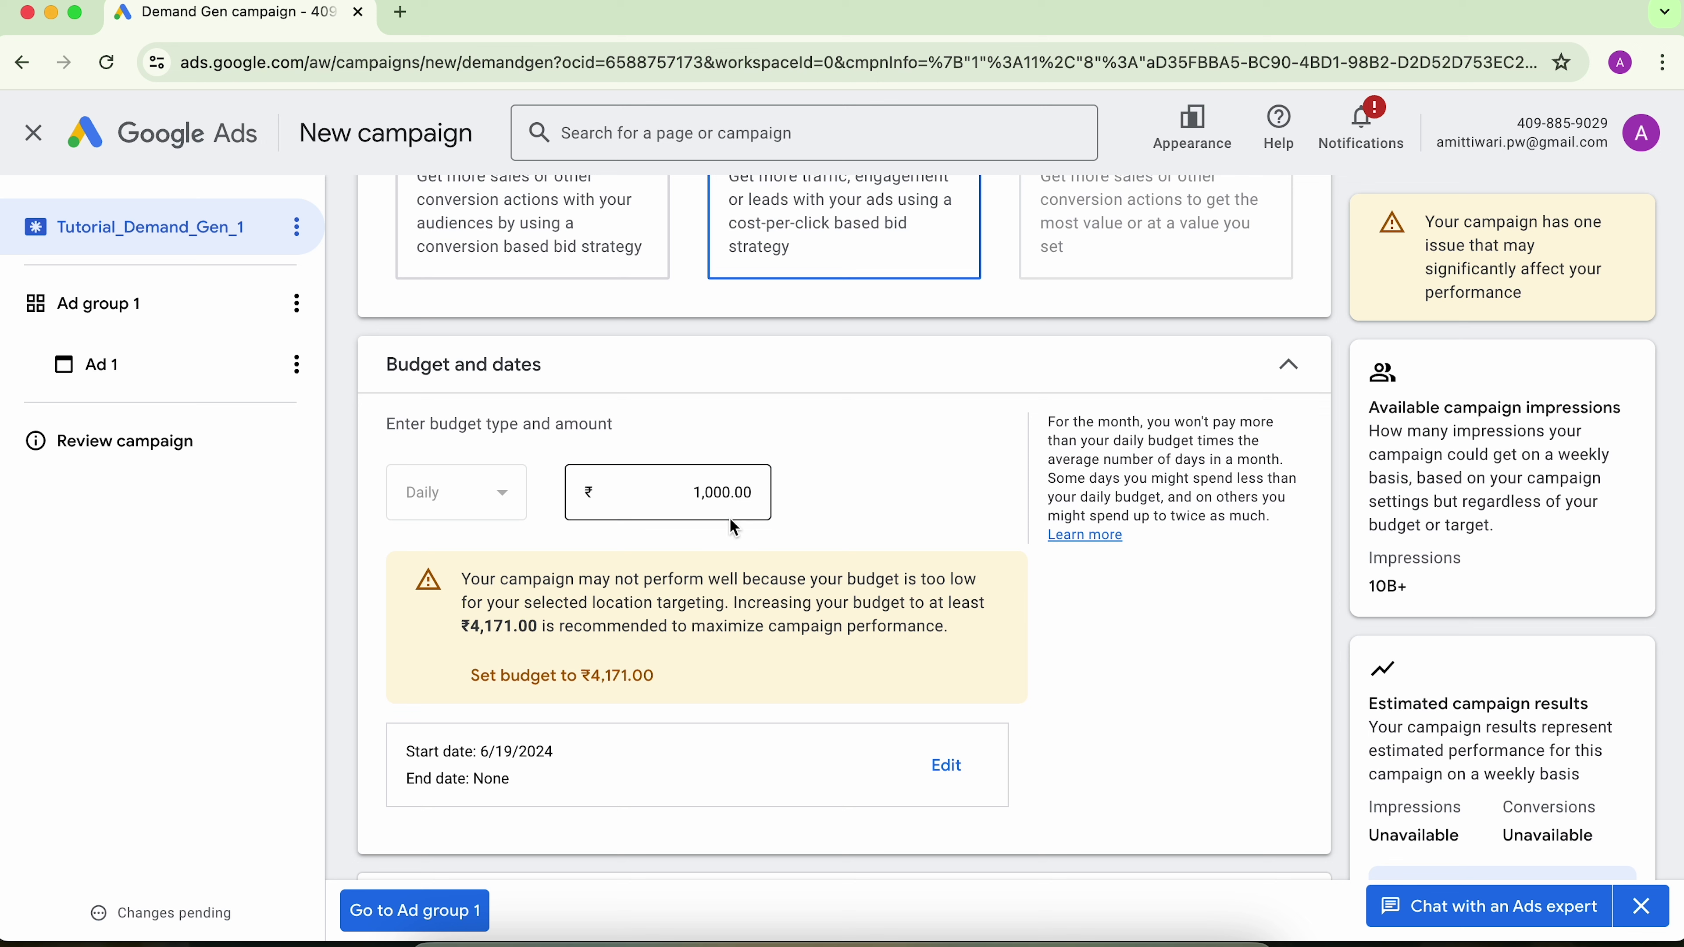
Set the daily campaign budget to ₹5,000.
{"action": "left_click", "coordinate": [693, 492]}
{"action": "double_click", "coordinate": [694, 492]}
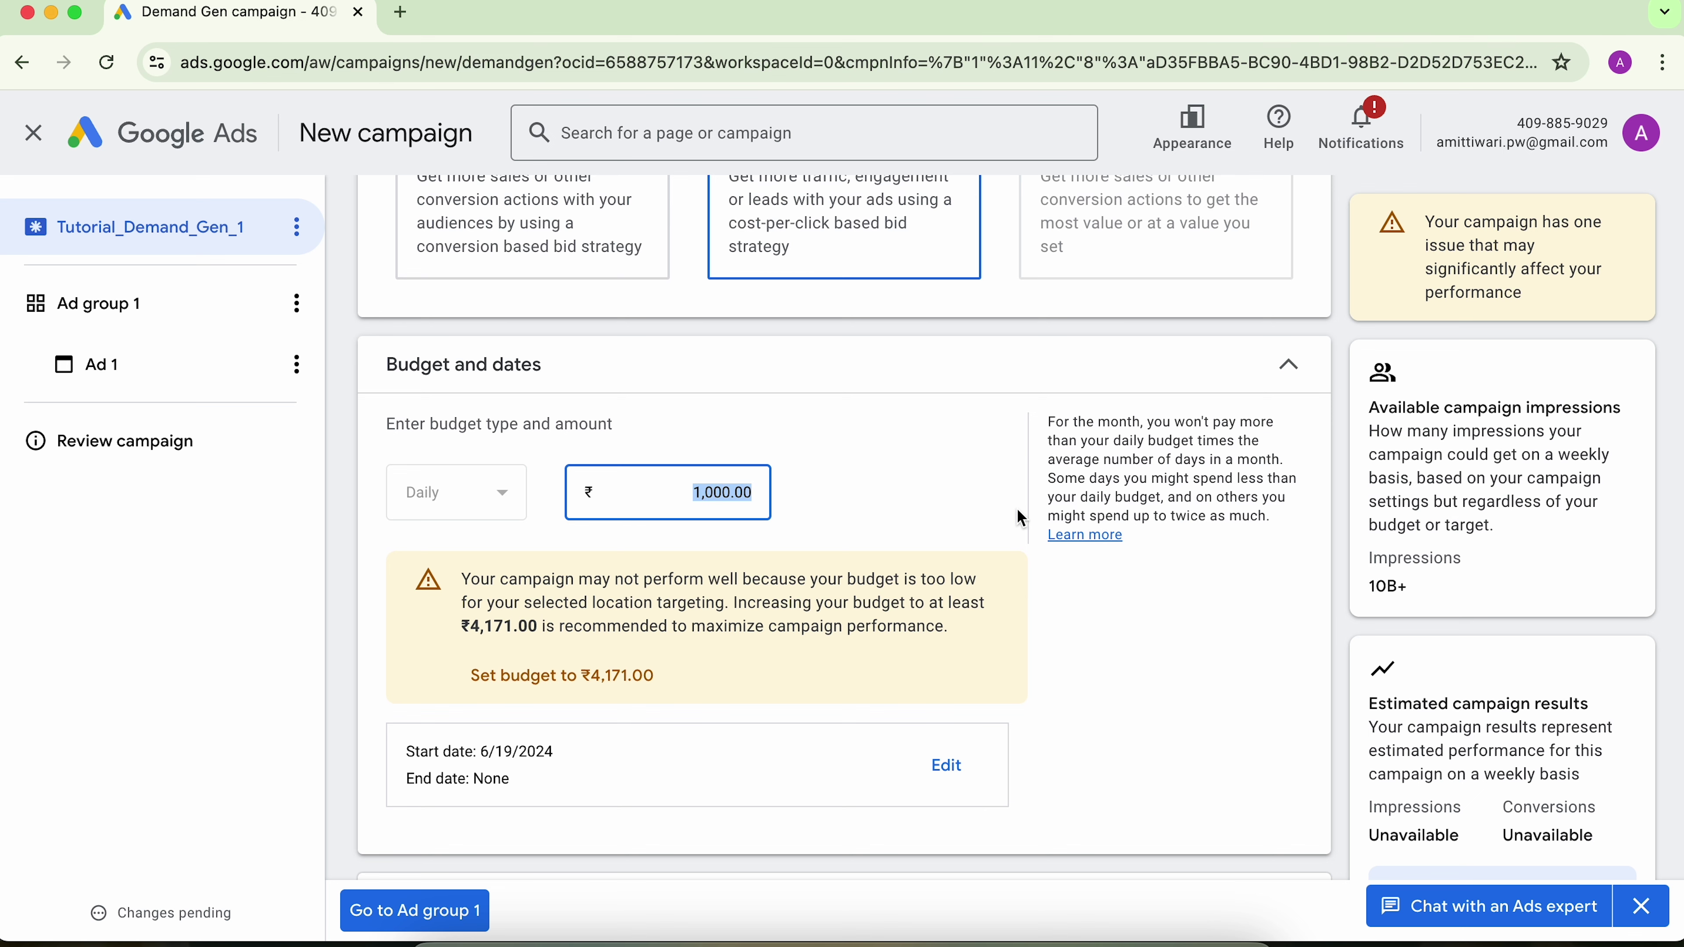
{"action": "type", "text": "5,000"}
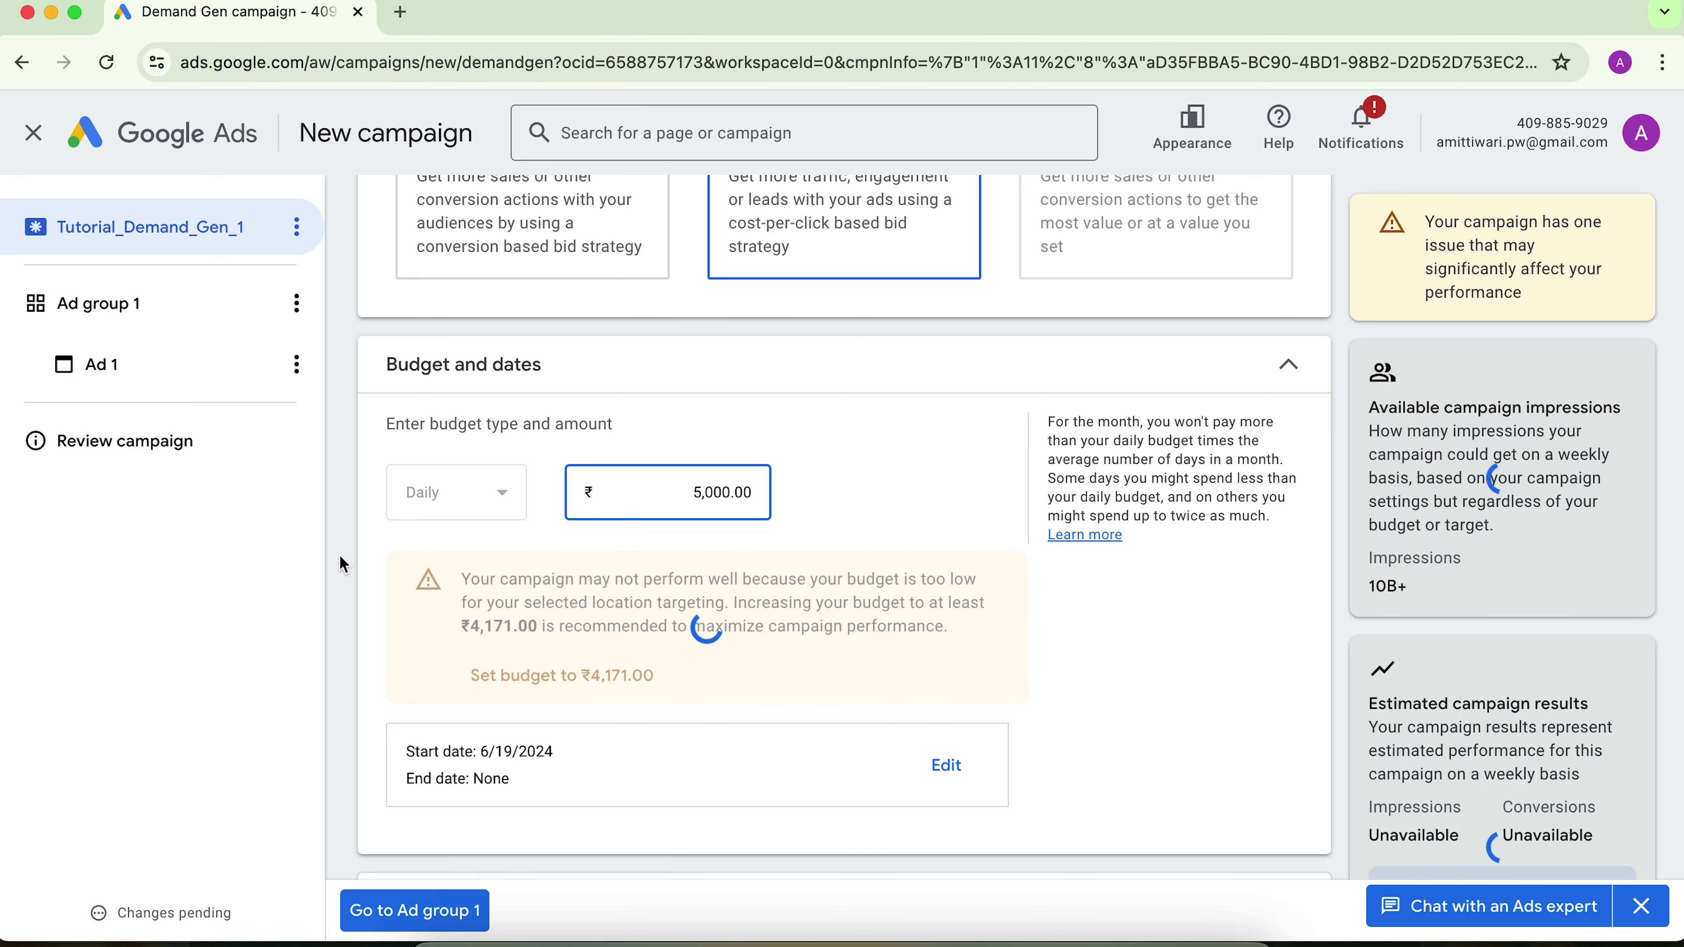
{"action": "left_click", "coordinate": [488, 492]}
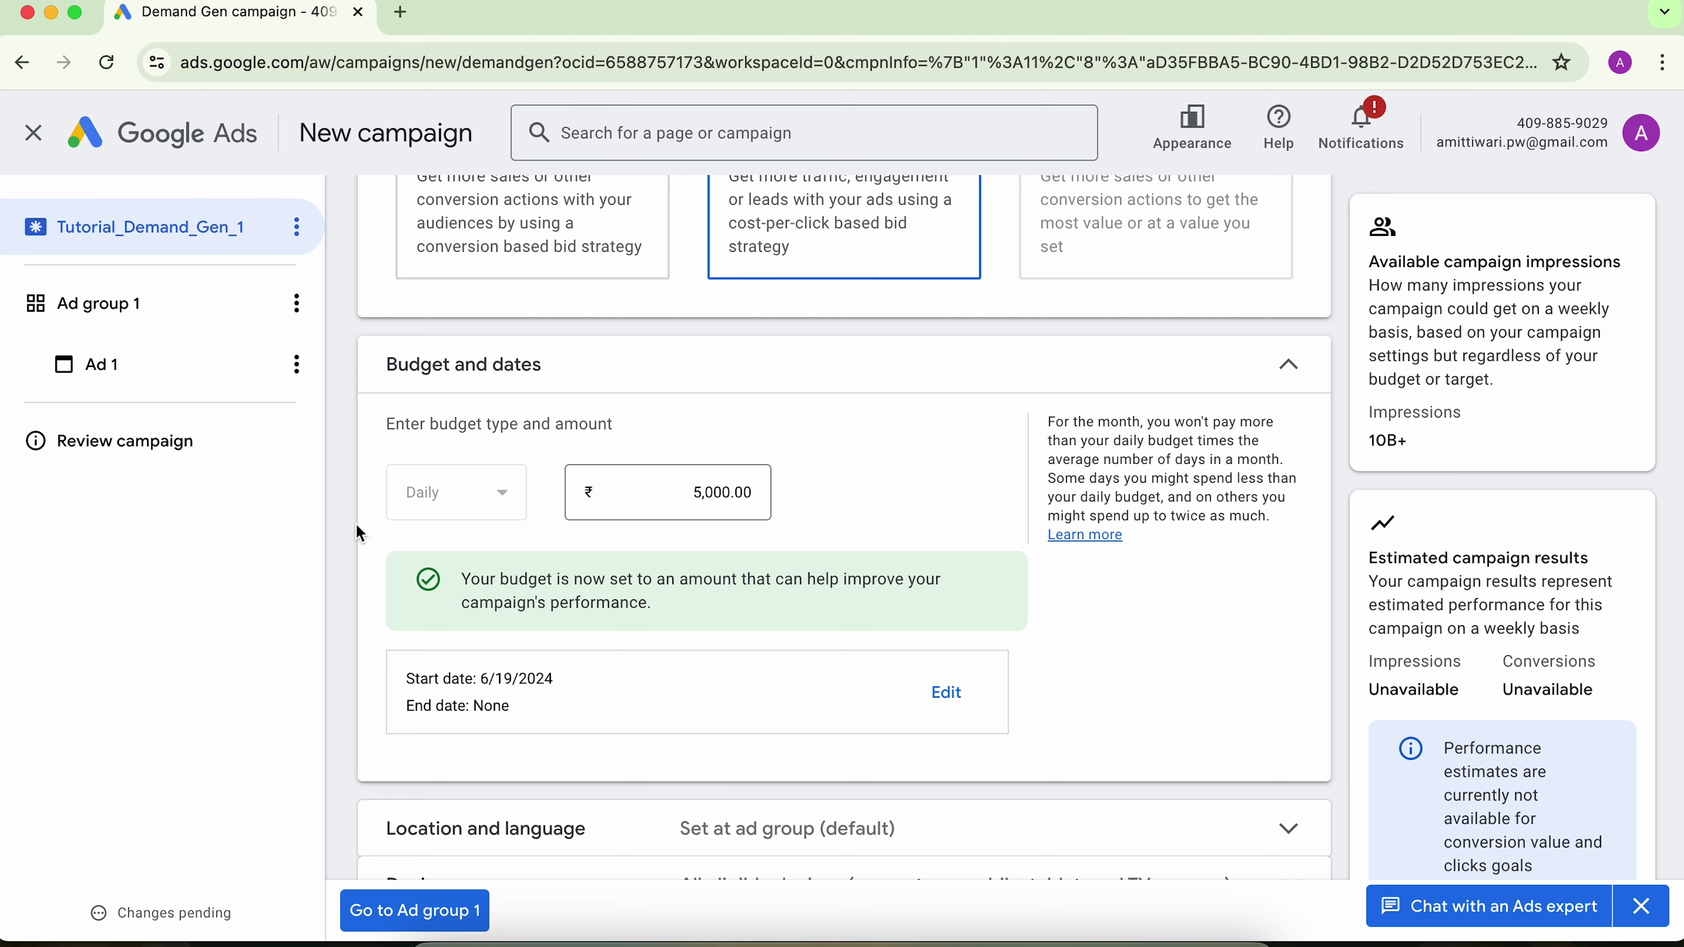
Open the campaign's start and end dates for editing.
{"action": "scroll", "coordinate": [361, 549], "scroll_direction": "down", "scroll_amount": 2}
{"action": "scroll", "coordinate": [361, 549], "scroll_direction": "down", "scroll_amount": 1}
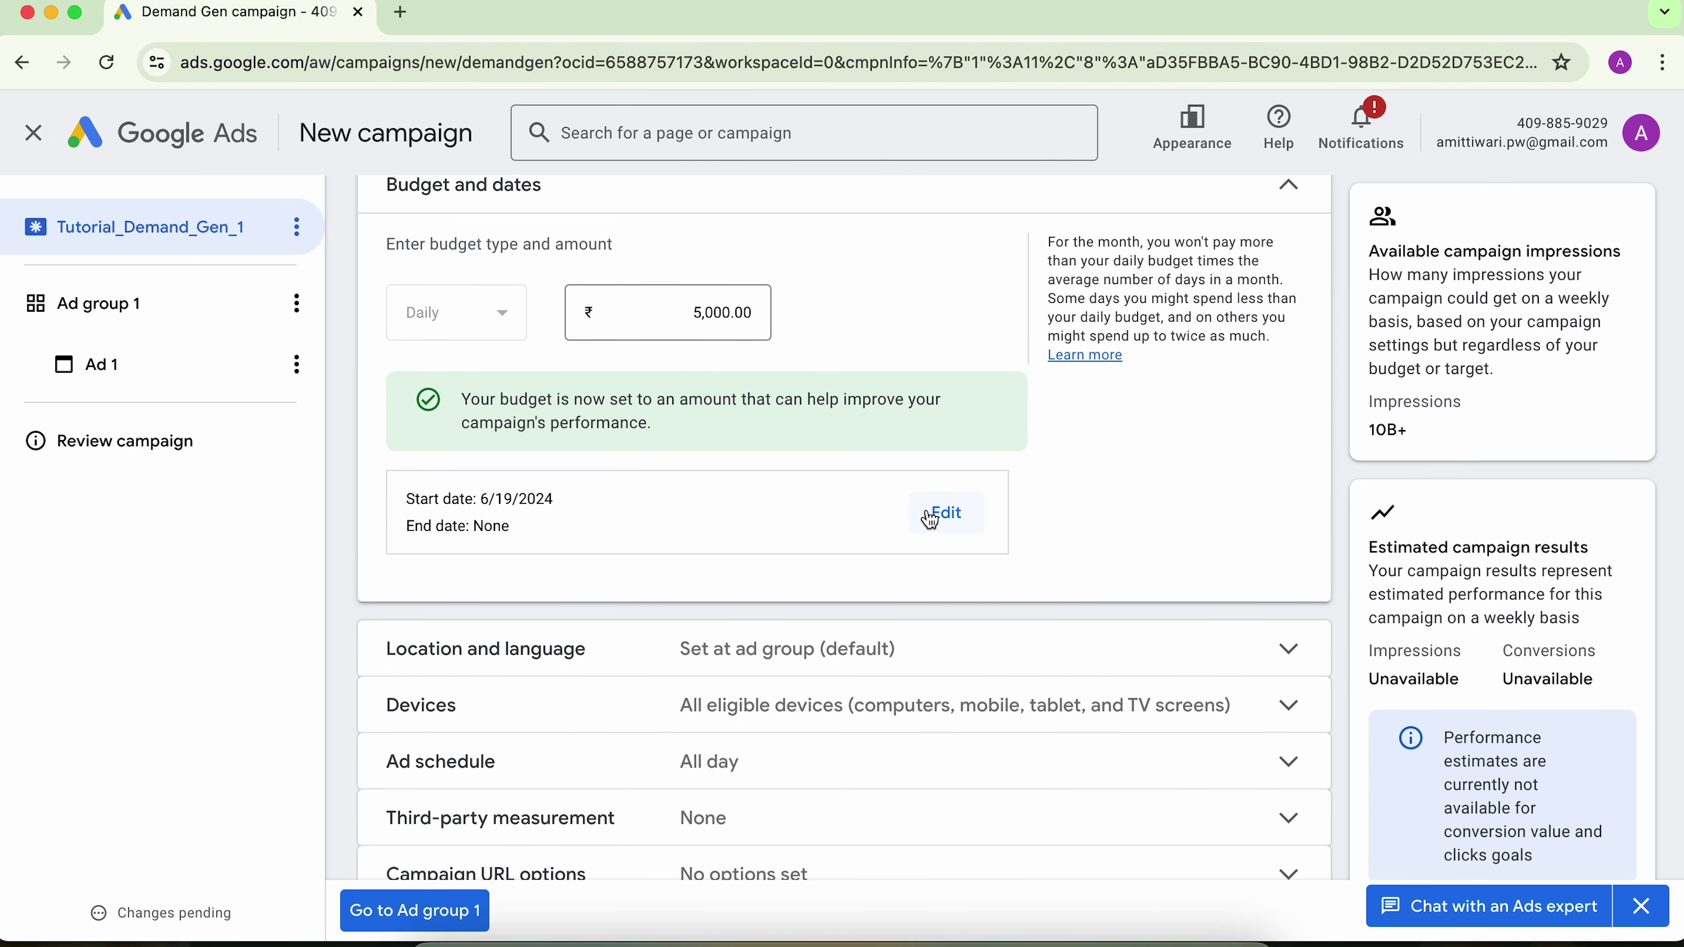
{"action": "left_click", "coordinate": [951, 520]}
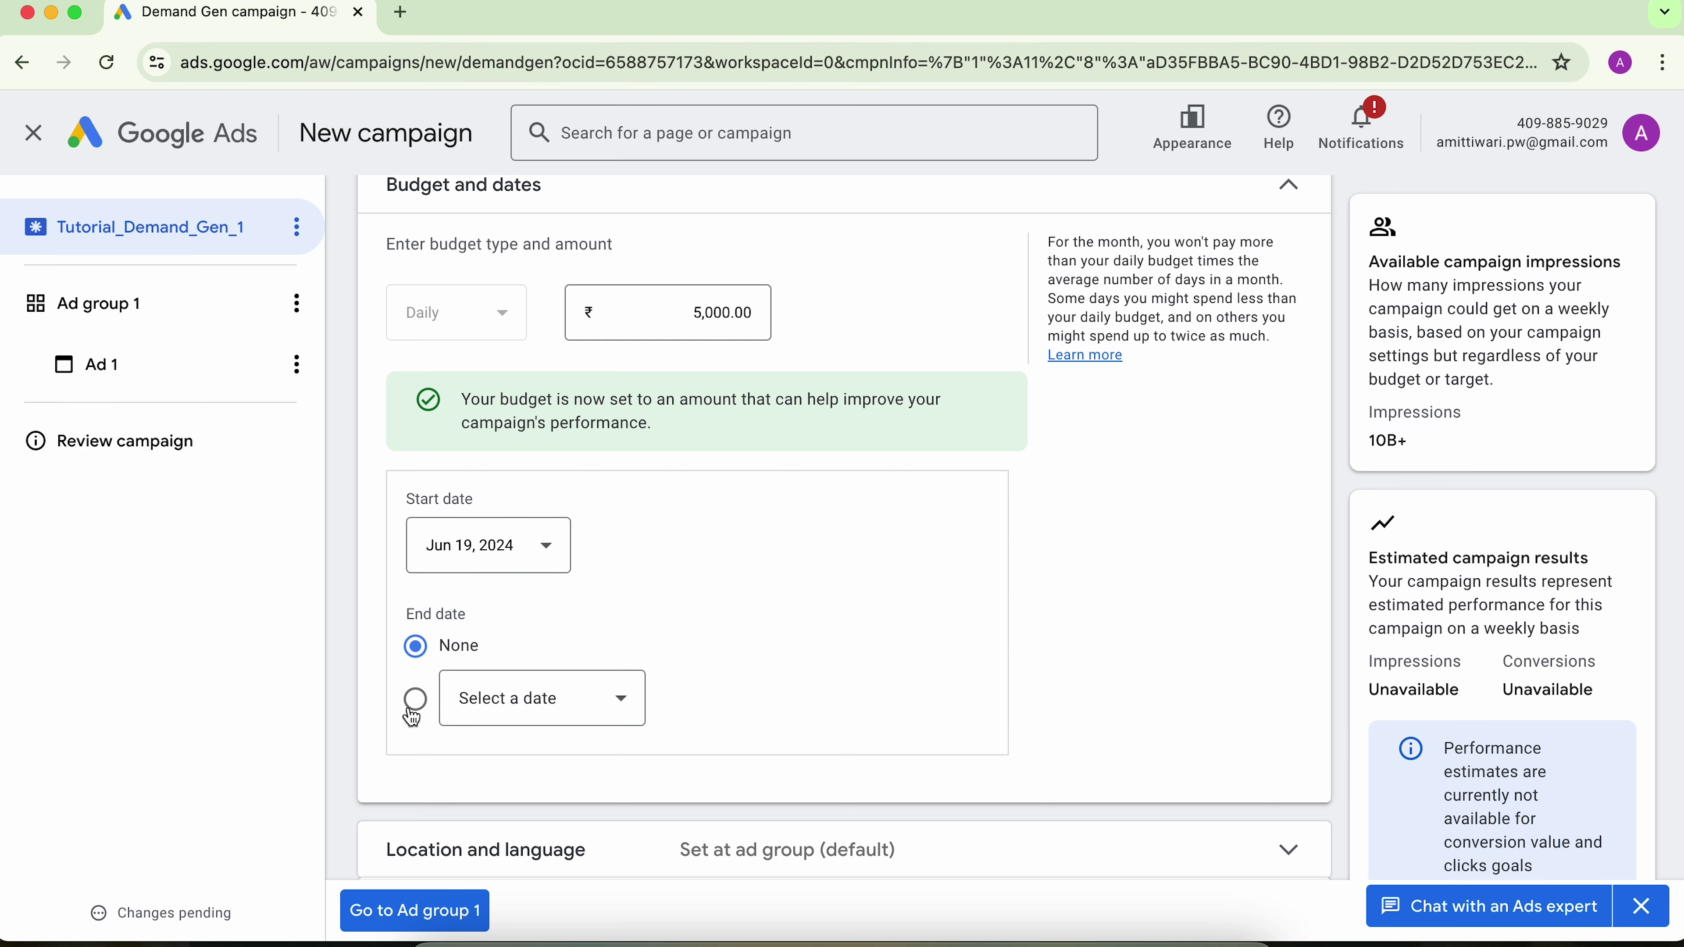
Expand the location and language settings and enable campaign-level location and language targeting.
{"action": "scroll", "coordinate": [412, 718], "scroll_direction": "down", "scroll_amount": 5}
{"action": "left_click", "coordinate": [683, 562]}
{"action": "scroll", "coordinate": [564, 677], "scroll_direction": "down", "scroll_amount": 5}
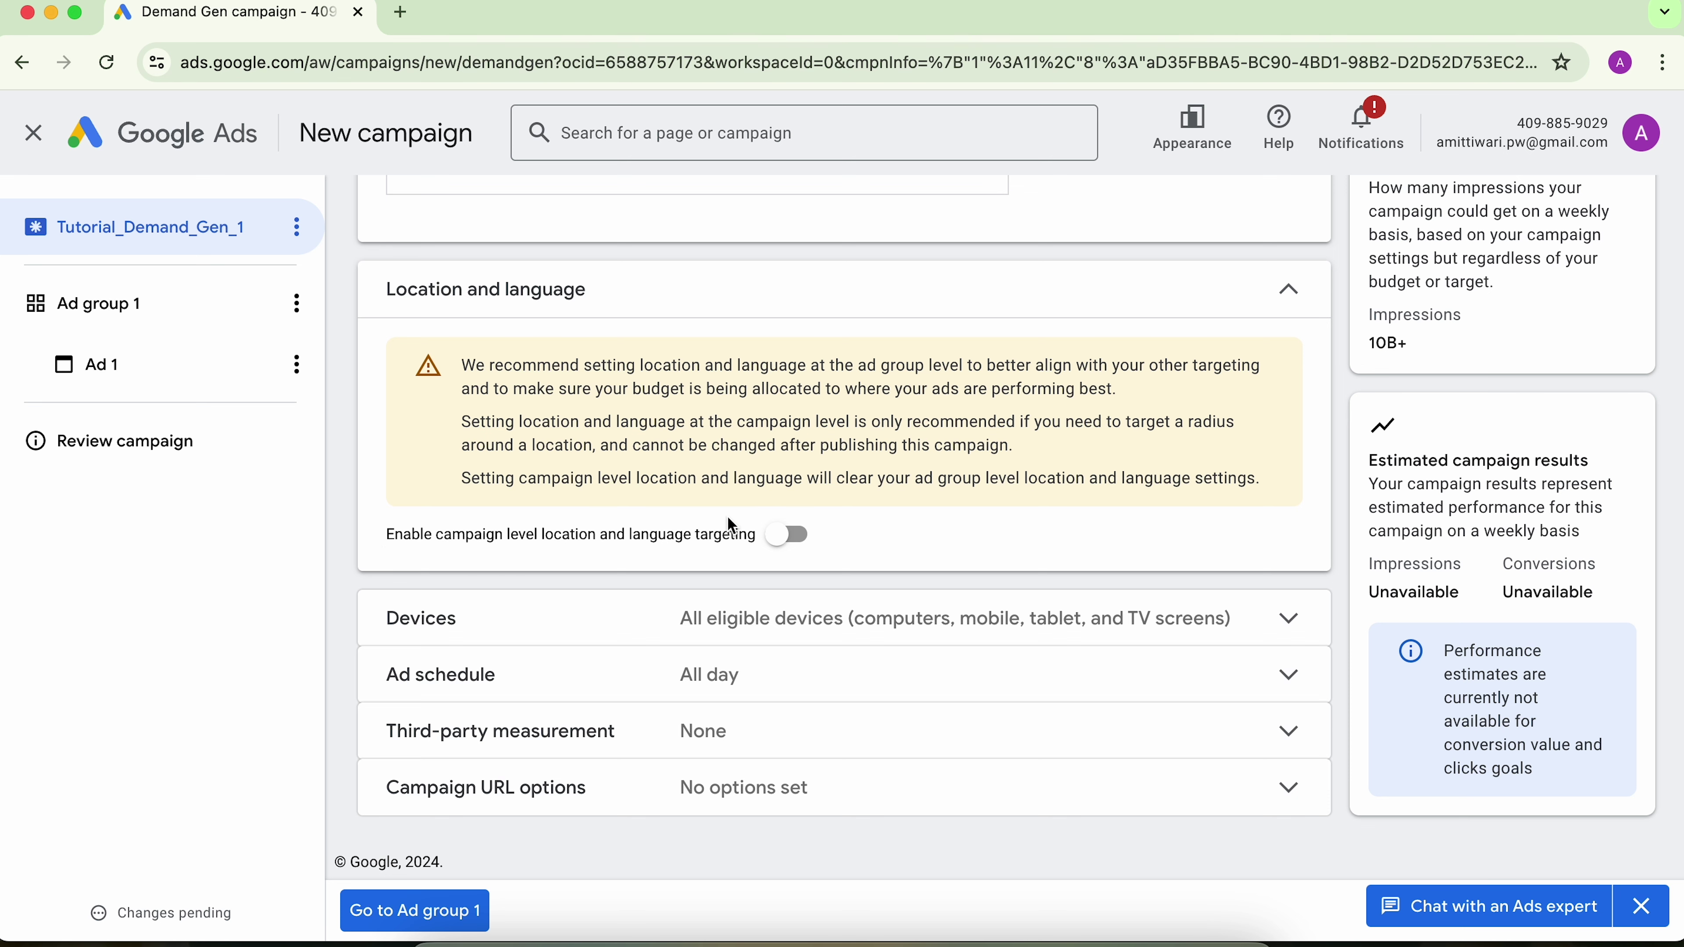
{"action": "left_click", "coordinate": [787, 534]}
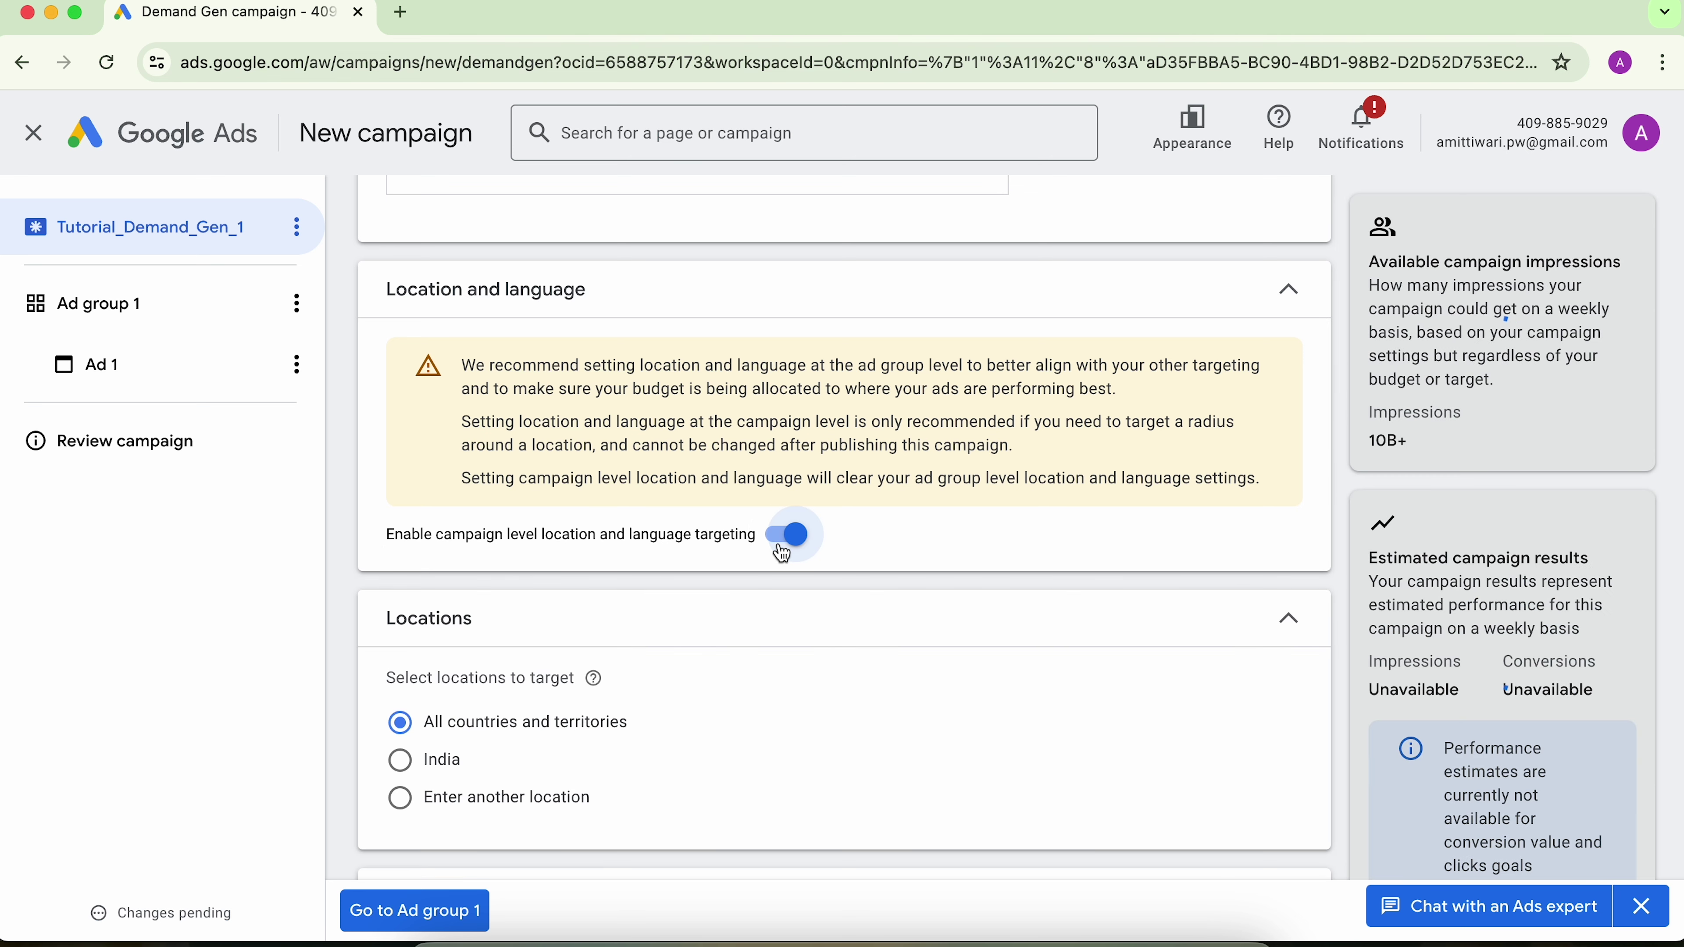
Expand the device settings and switch from all eligible devices to specific device targeting.
{"action": "scroll", "coordinate": [690, 611], "scroll_direction": "down", "scroll_amount": 1}
{"action": "scroll", "coordinate": [597, 564], "scroll_direction": "down", "scroll_amount": 3}
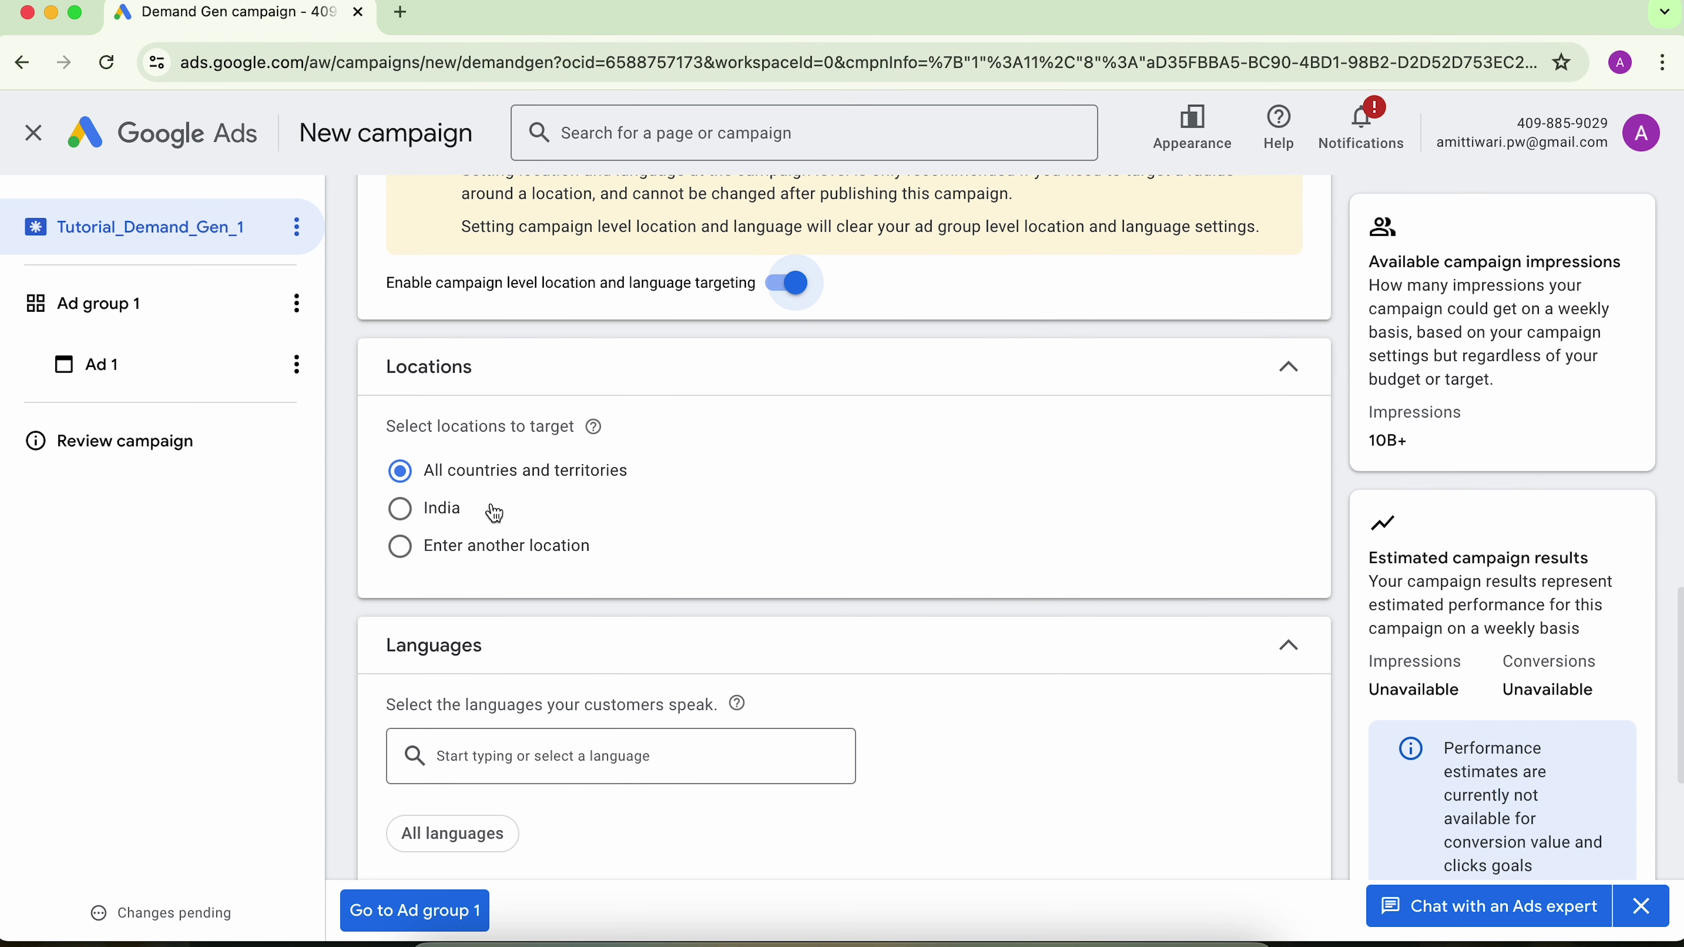
{"action": "scroll", "coordinate": [449, 627], "scroll_direction": "down", "scroll_amount": 2}
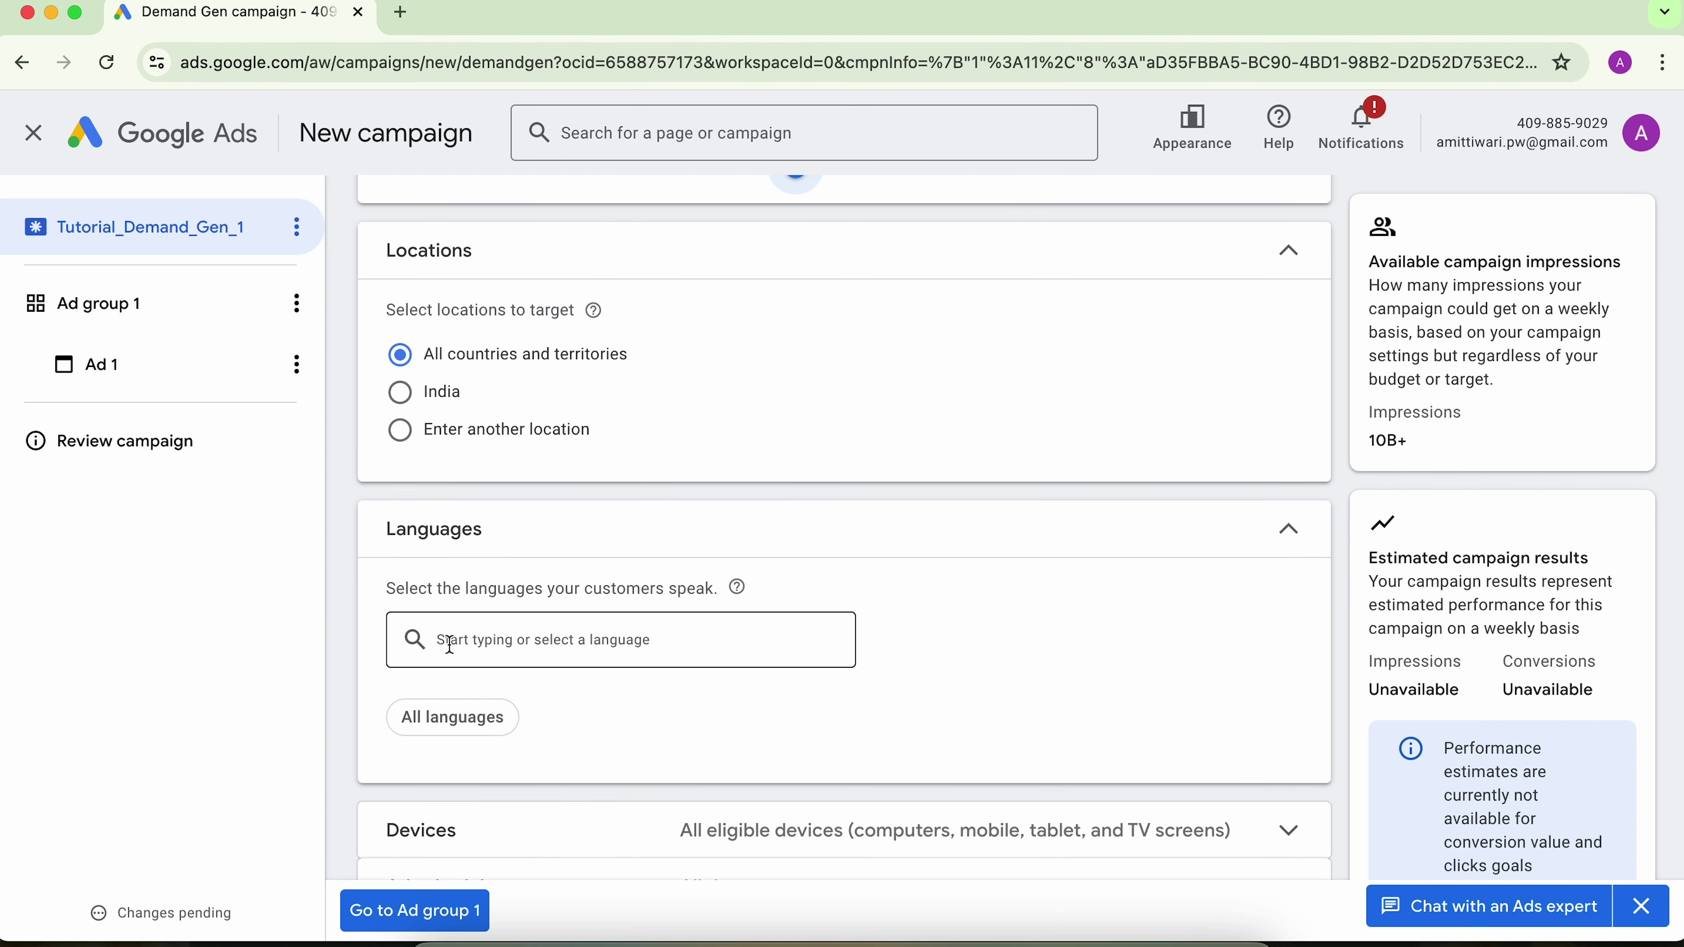
{"action": "scroll", "coordinate": [450, 643], "scroll_direction": "down", "scroll_amount": 3}
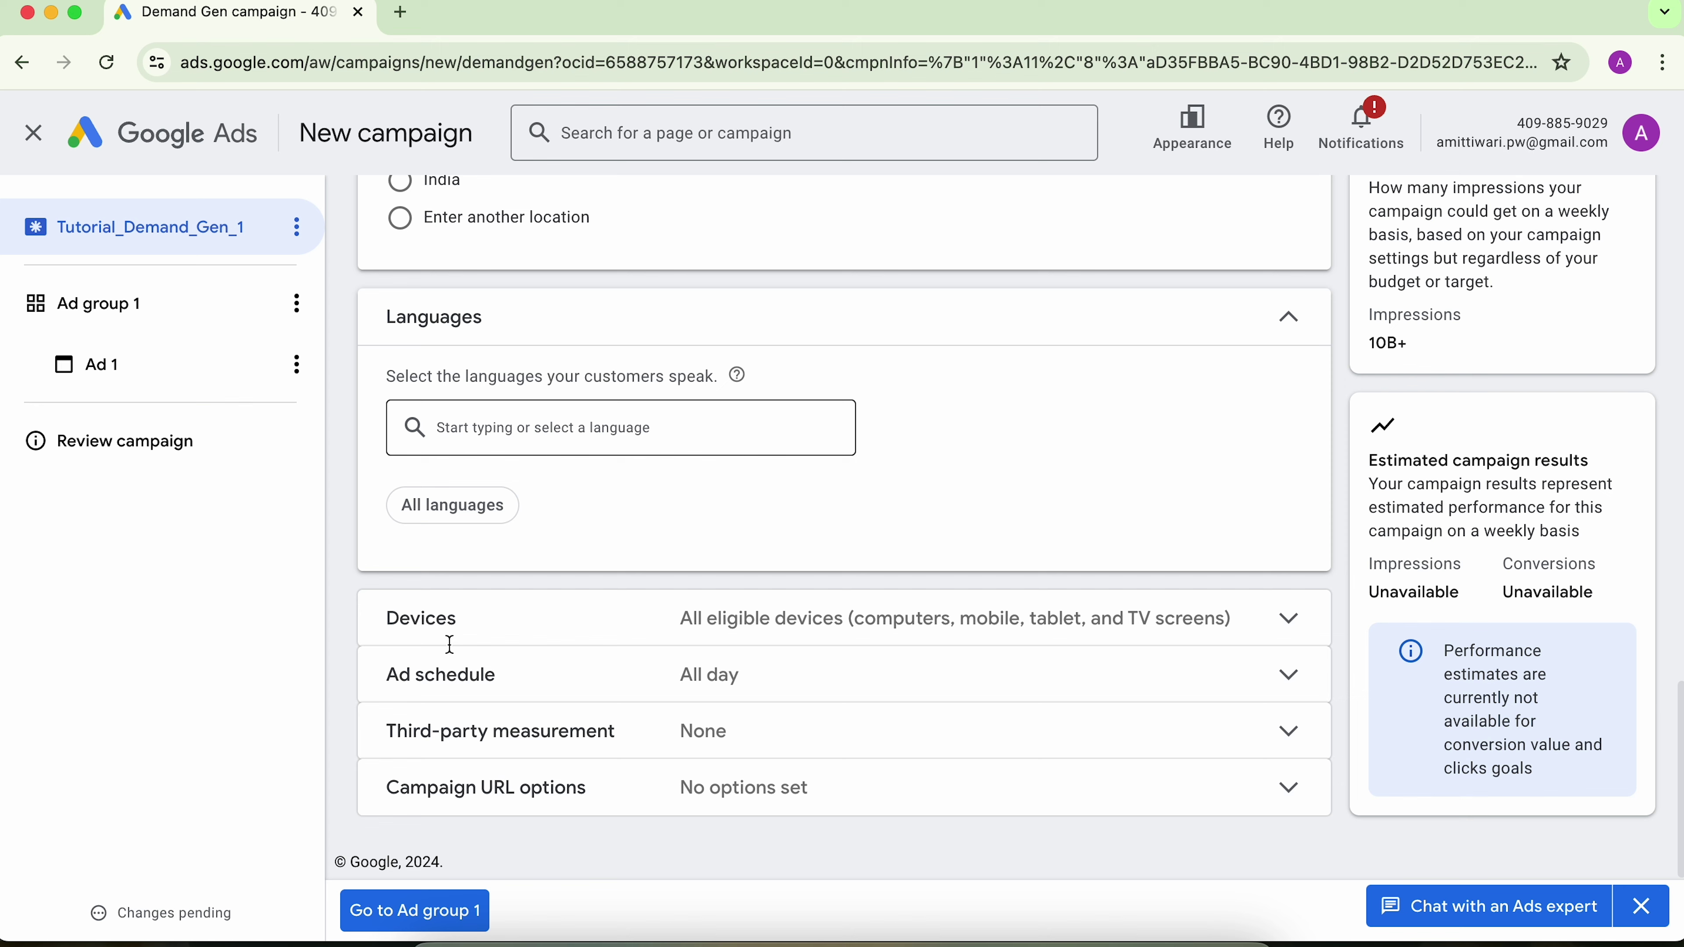
{"action": "left_click", "coordinate": [556, 630]}
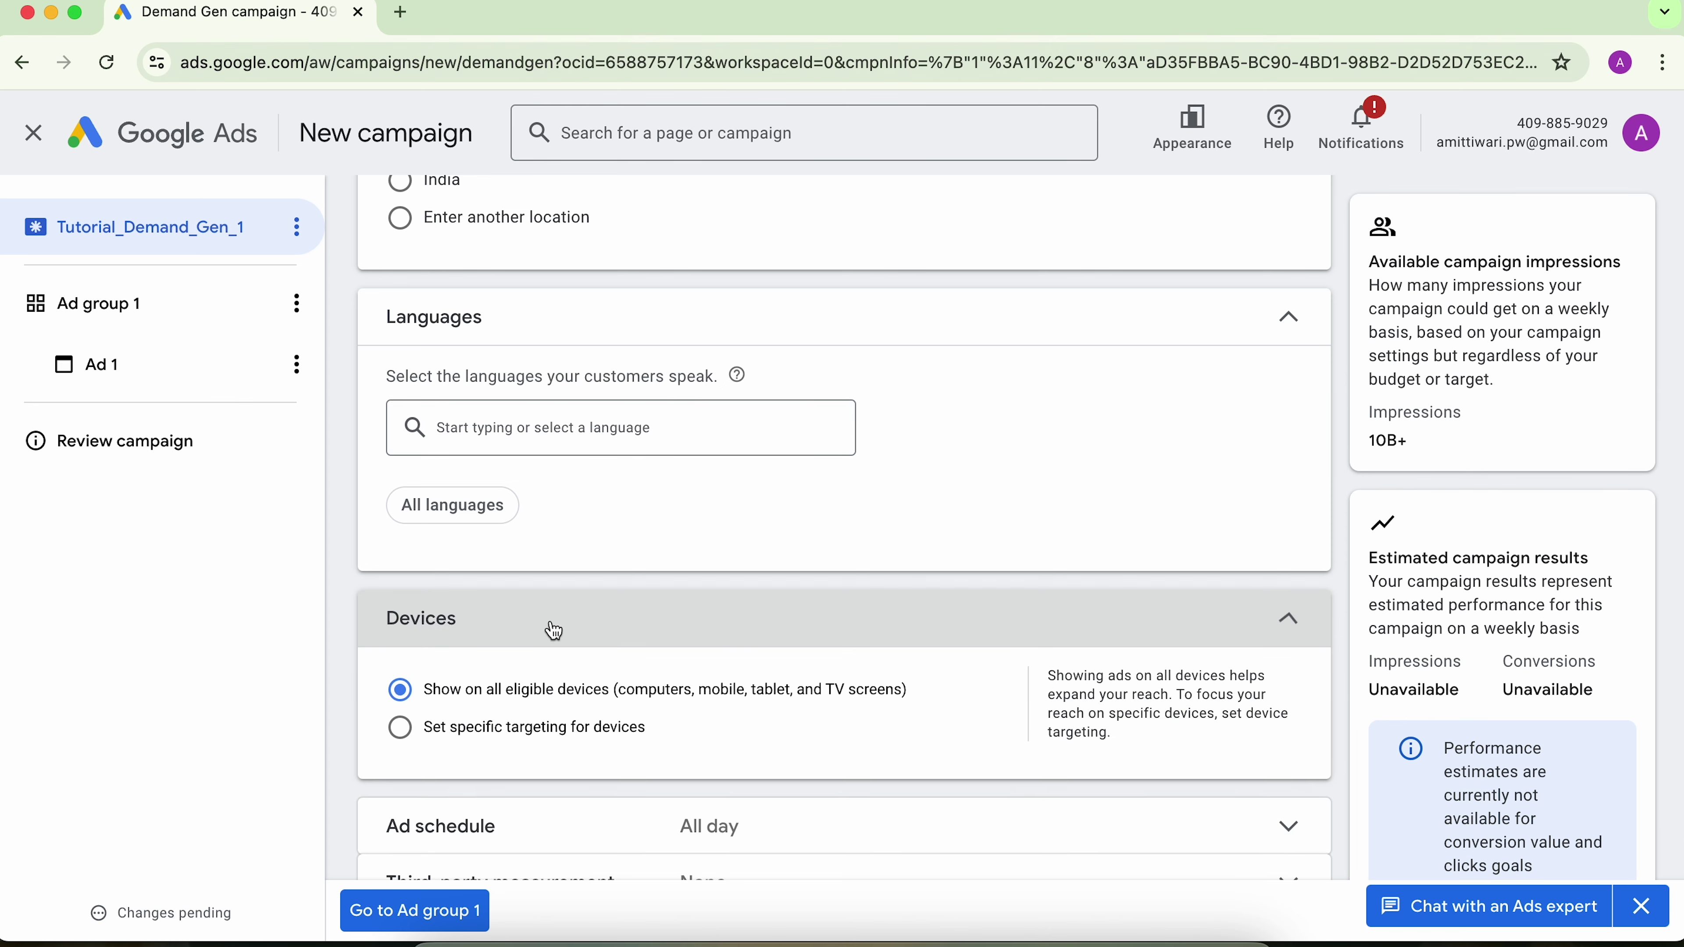
{"action": "scroll", "coordinate": [552, 632], "scroll_direction": "down", "scroll_amount": 2}
{"action": "left_click", "coordinate": [401, 585]}
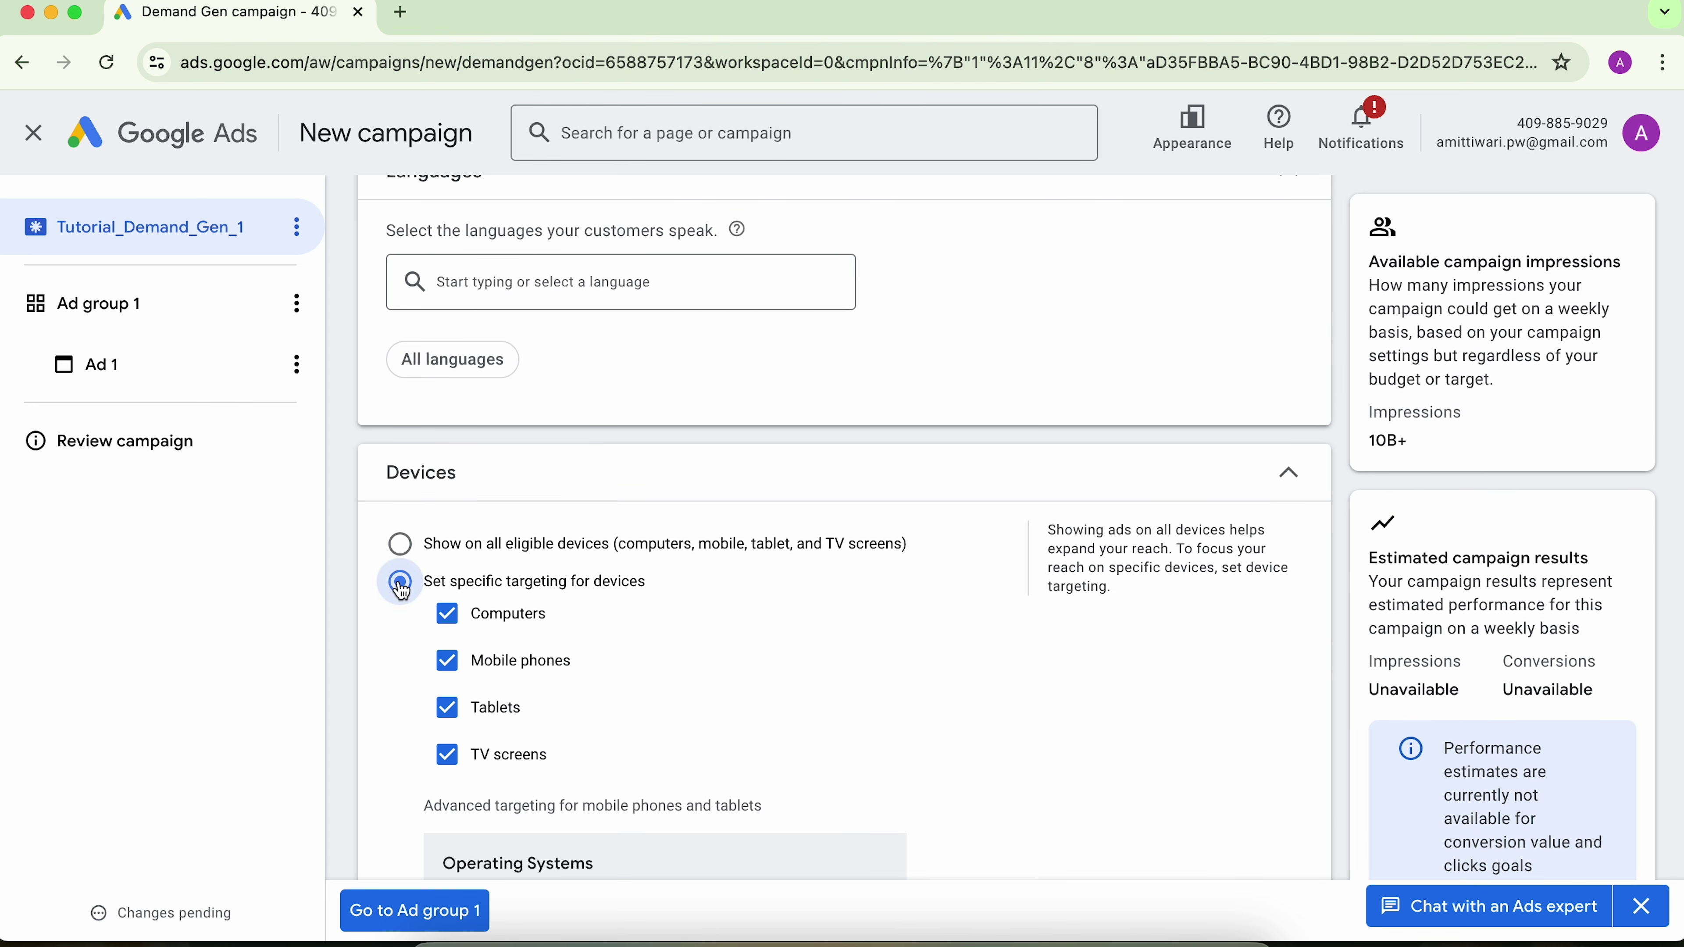
Review the specific device targeting options, view the available networks, and dismiss the network selection without choosing any.
{"action": "scroll", "coordinate": [437, 564], "scroll_direction": "down", "scroll_amount": 4}
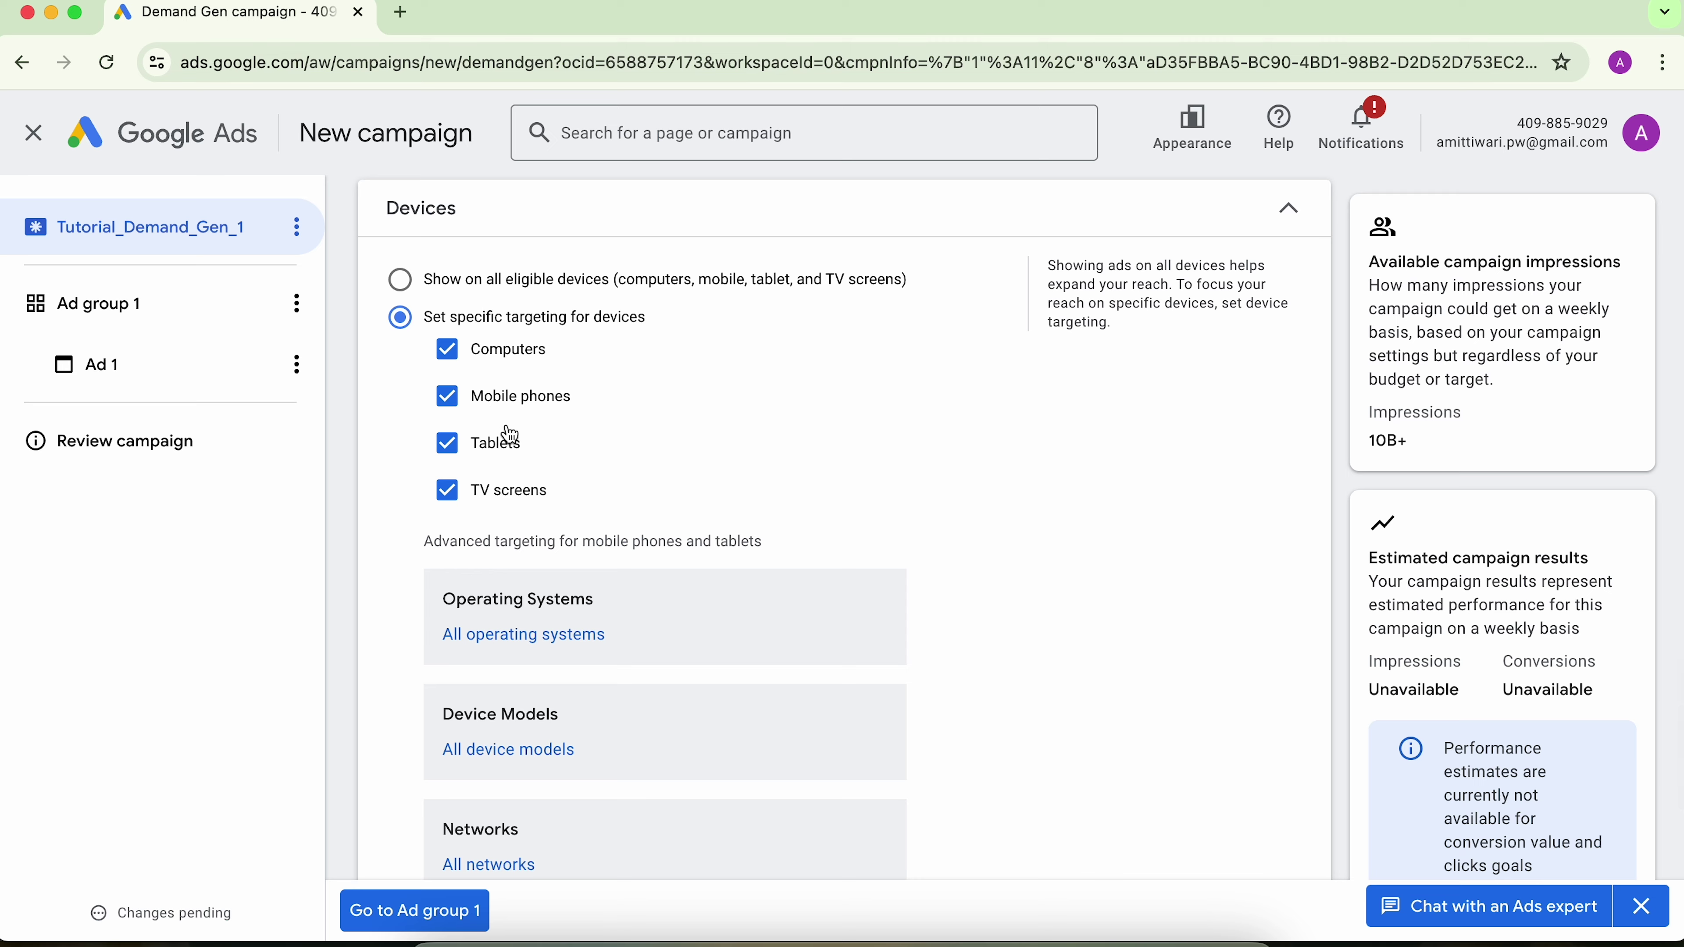
{"action": "scroll", "coordinate": [483, 554], "scroll_direction": "down", "scroll_amount": 2}
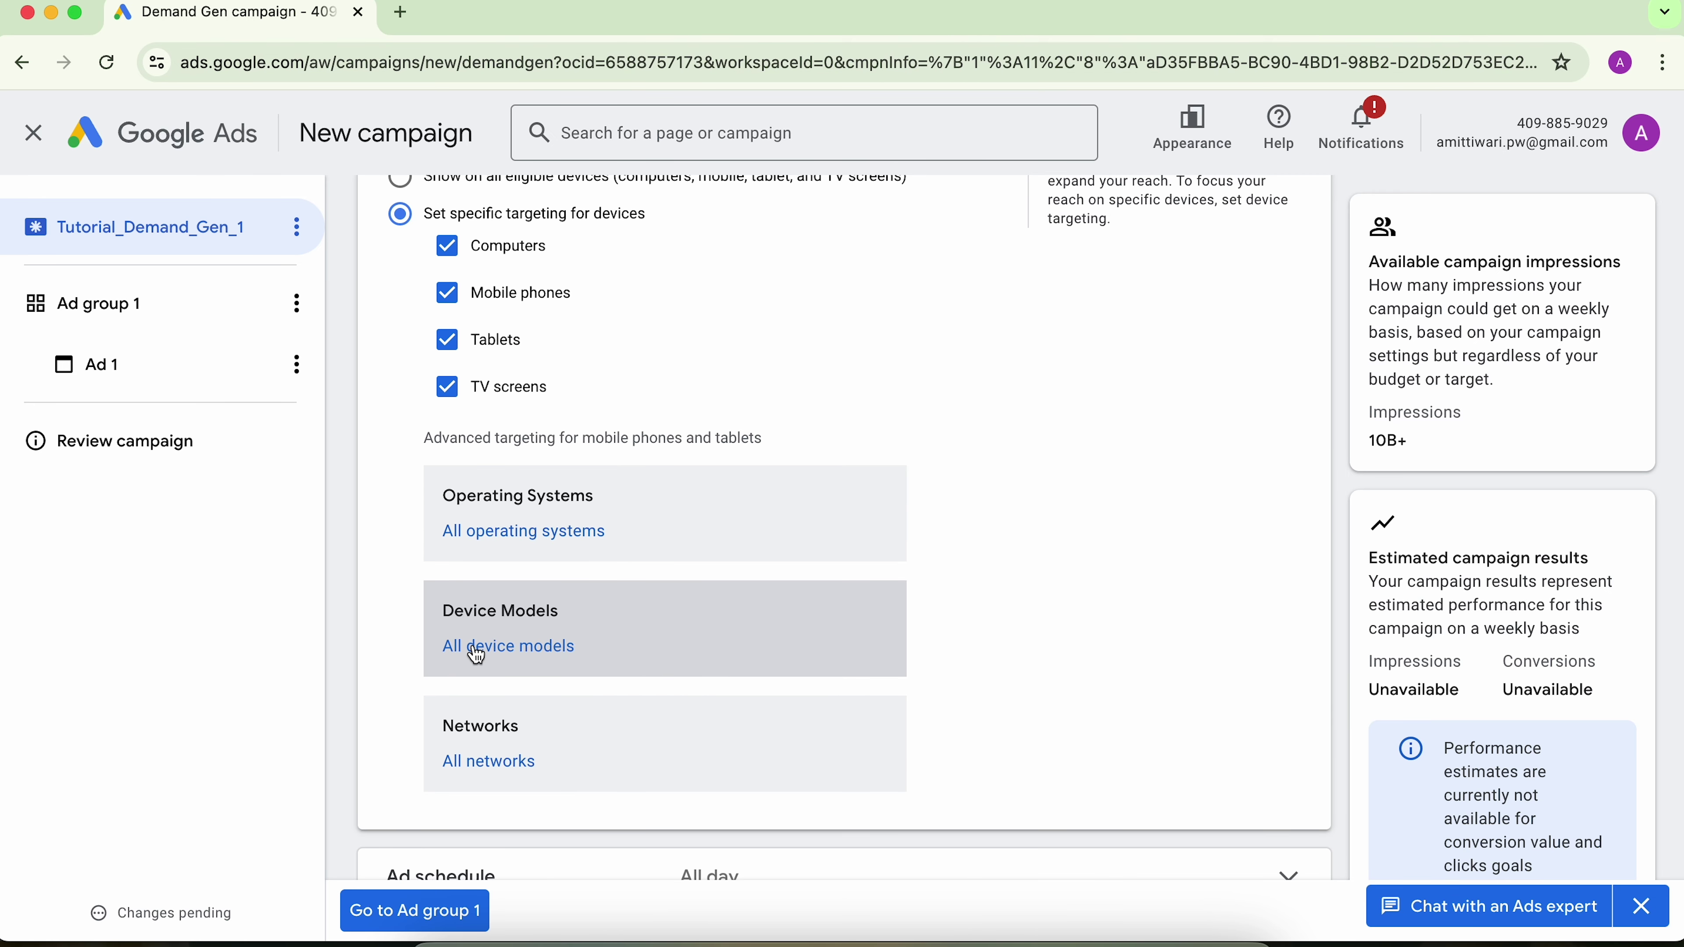
{"action": "left_click", "coordinate": [464, 783]}
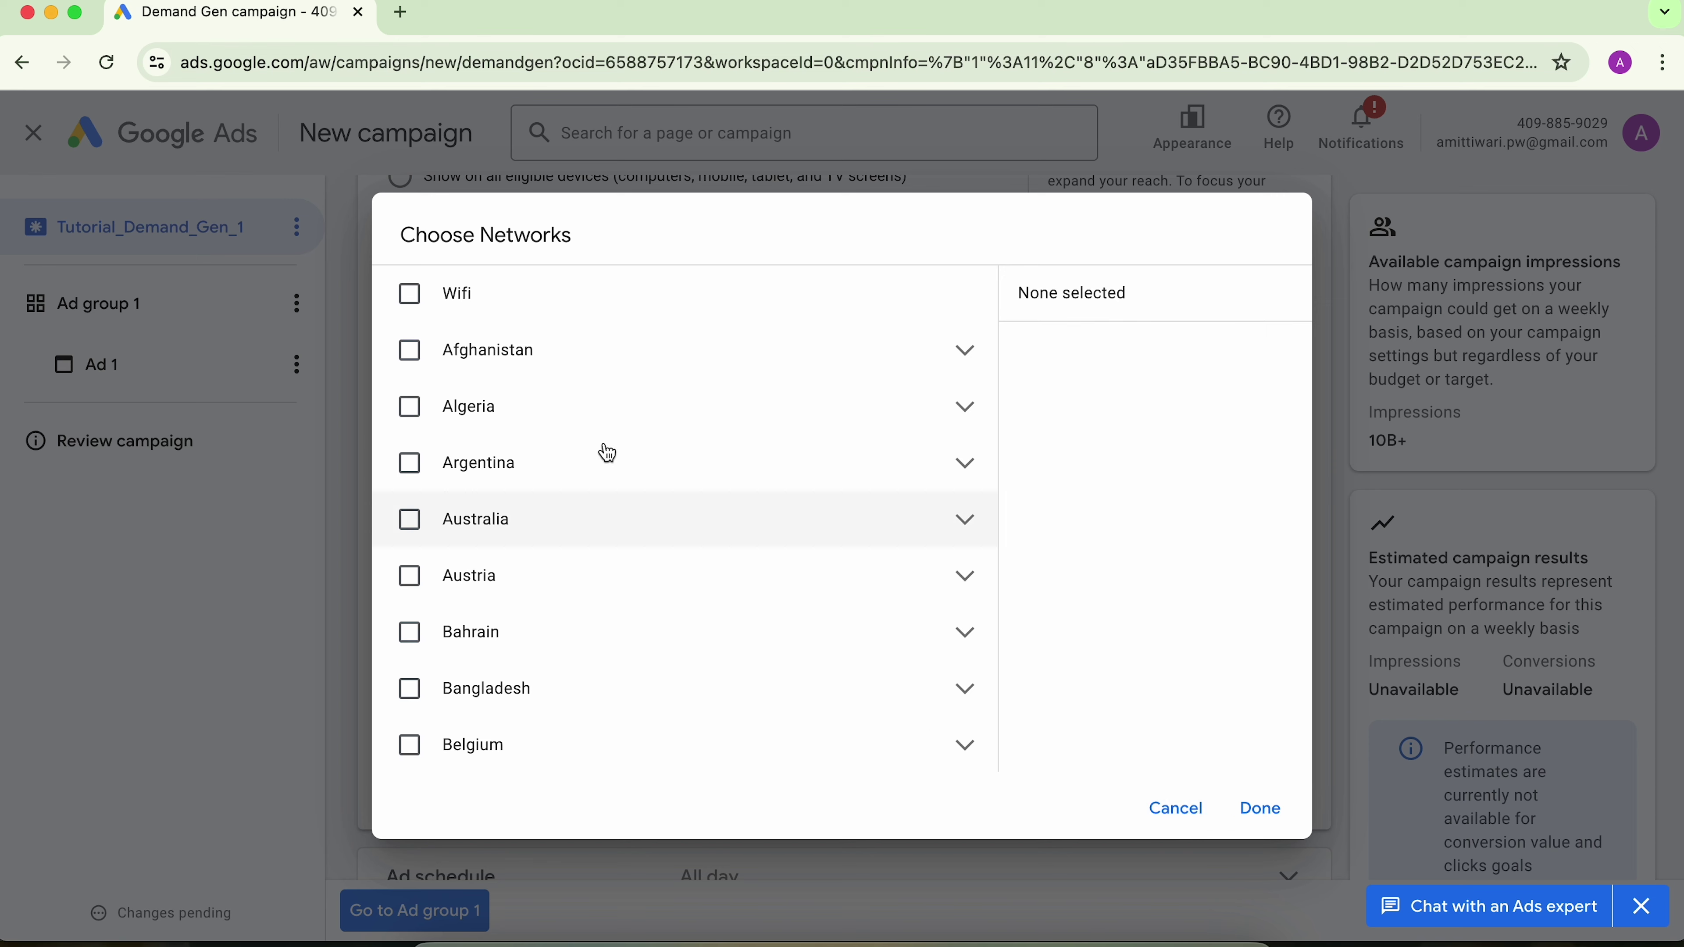
{"action": "left_click", "coordinate": [1177, 809]}
Set the campaign's target location to India.
{"action": "scroll", "coordinate": [680, 452], "scroll_direction": "up", "scroll_amount": 5}
{"action": "scroll", "coordinate": [680, 451], "scroll_direction": "up", "scroll_amount": 6}
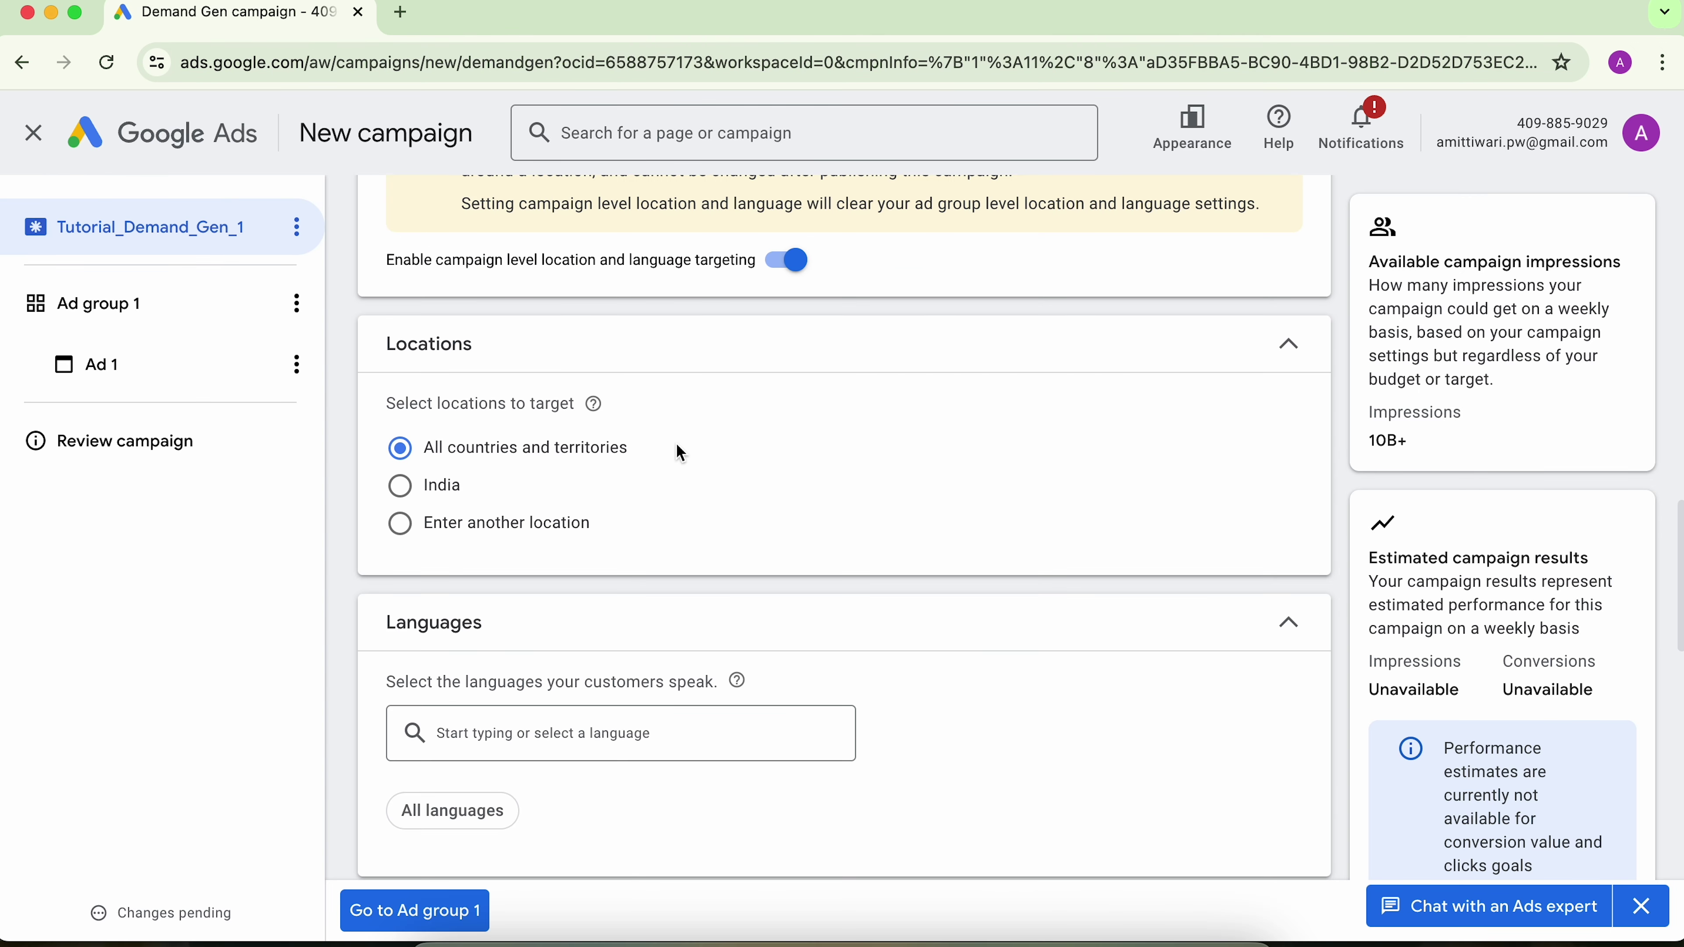
{"action": "left_click", "coordinate": [400, 487]}
Expand the ad schedule to check its day options, leave it on all days, and proceed to Ad group 1.
{"action": "scroll", "coordinate": [391, 399], "scroll_direction": "down", "scroll_amount": 2}
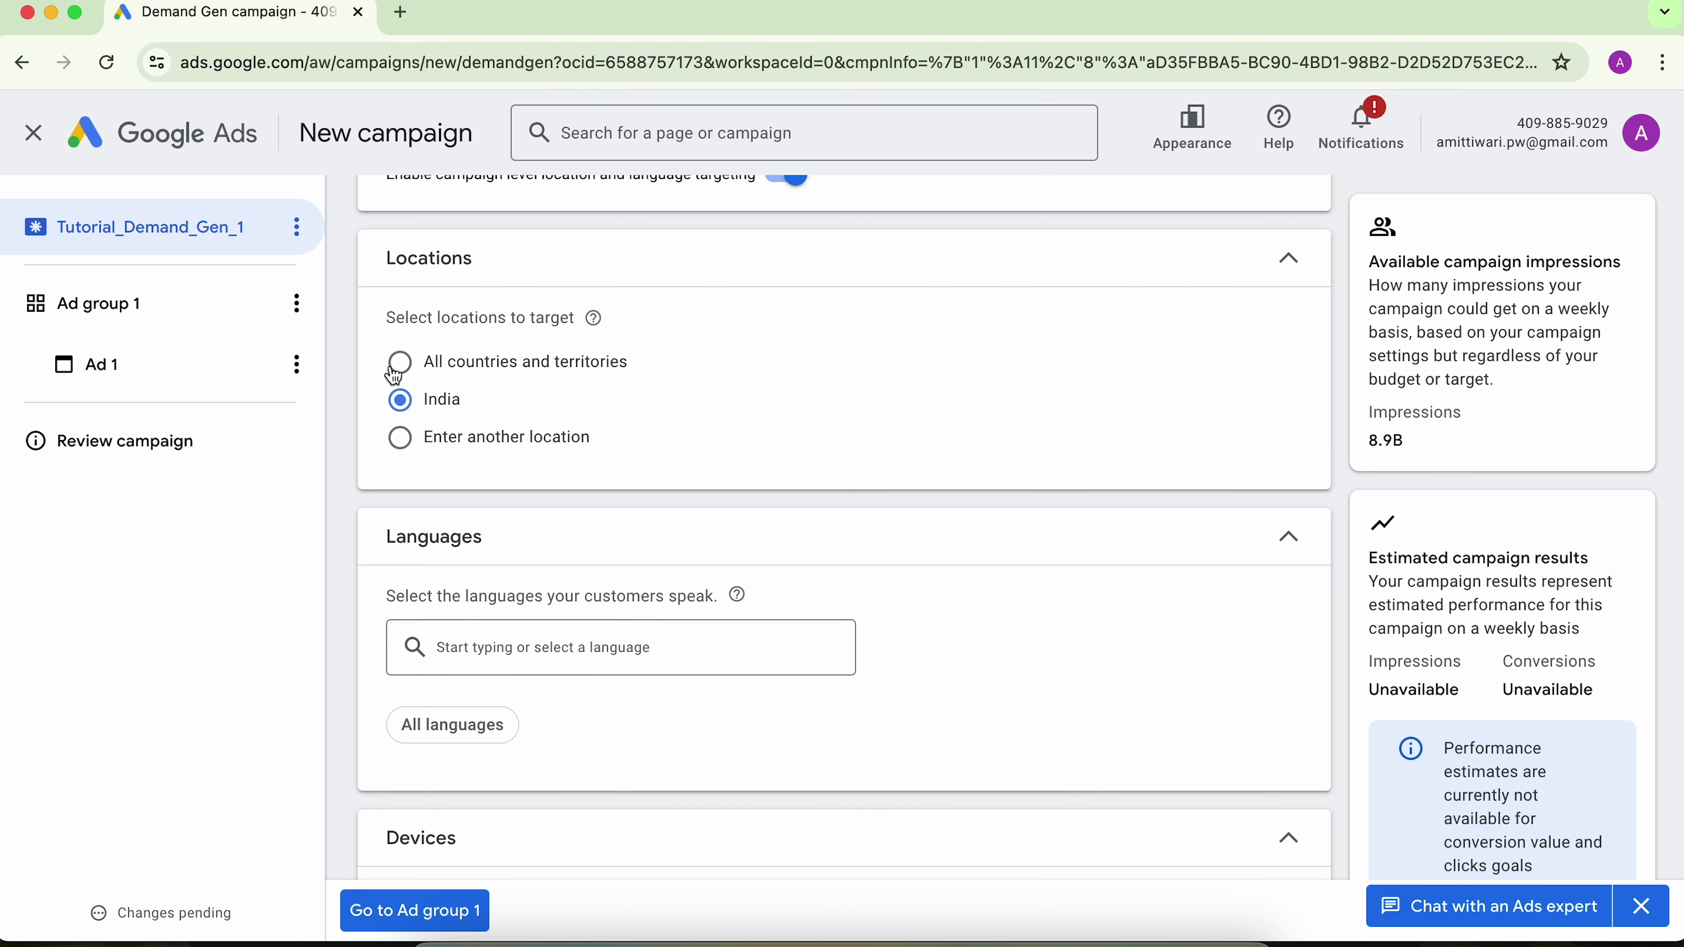
{"action": "scroll", "coordinate": [348, 491], "scroll_direction": "down", "scroll_amount": 15}
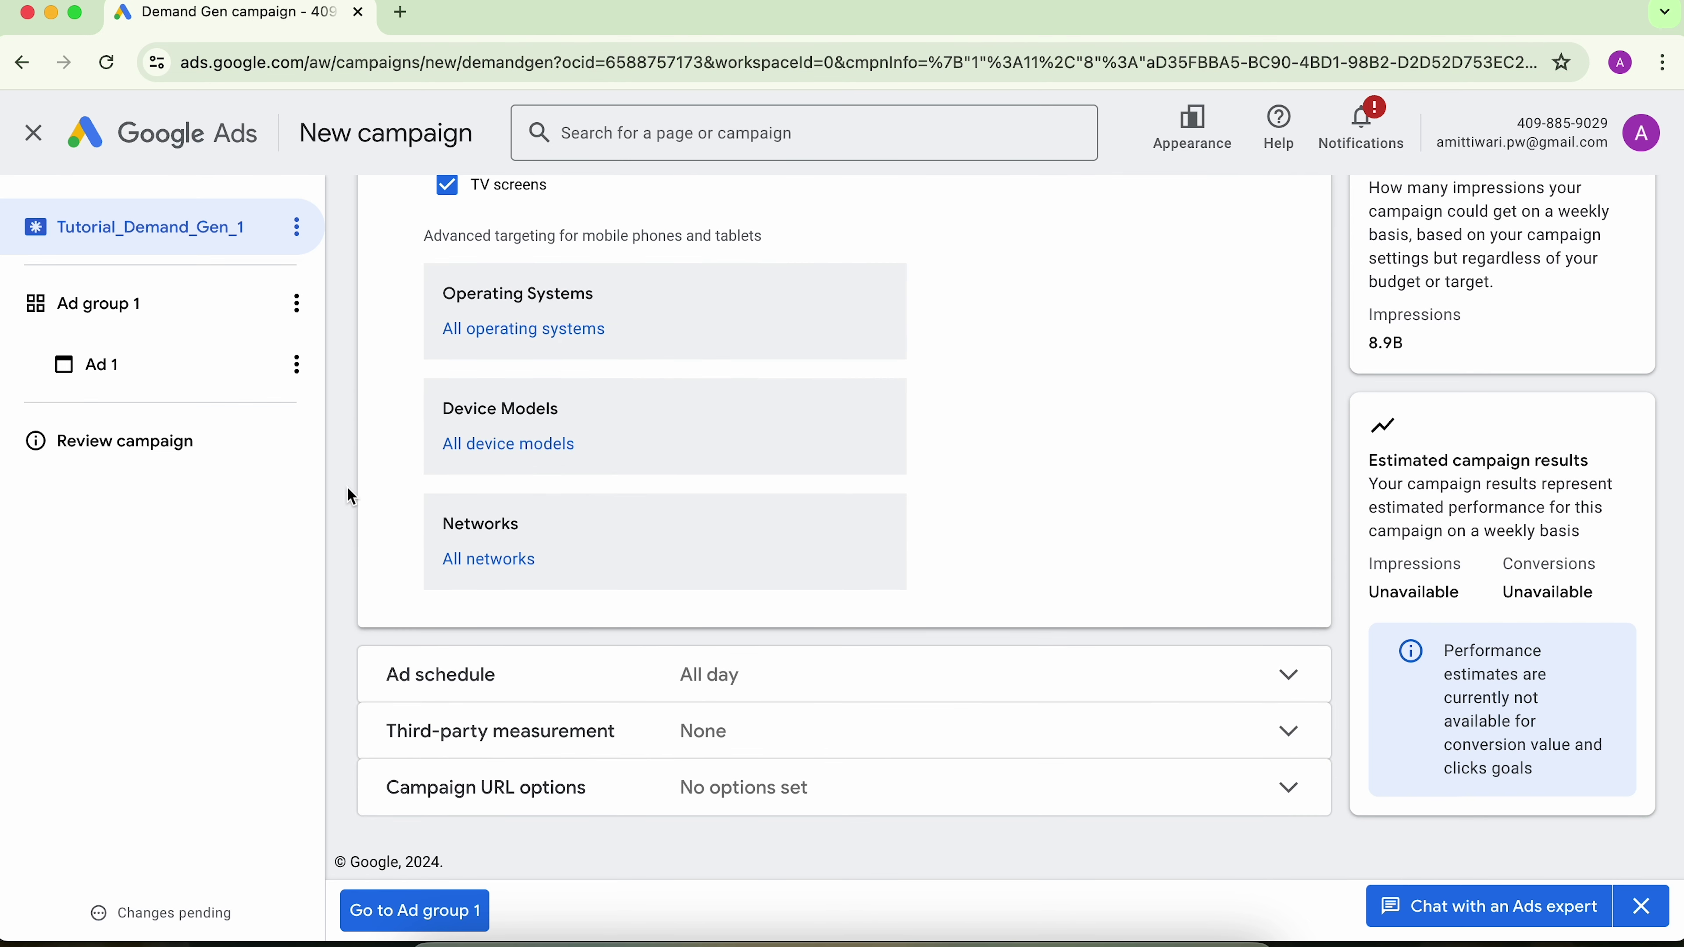
{"action": "left_click", "coordinate": [460, 682]}
{"action": "scroll", "coordinate": [458, 680], "scroll_direction": "down", "scroll_amount": 3}
{"action": "left_click", "coordinate": [497, 556]}
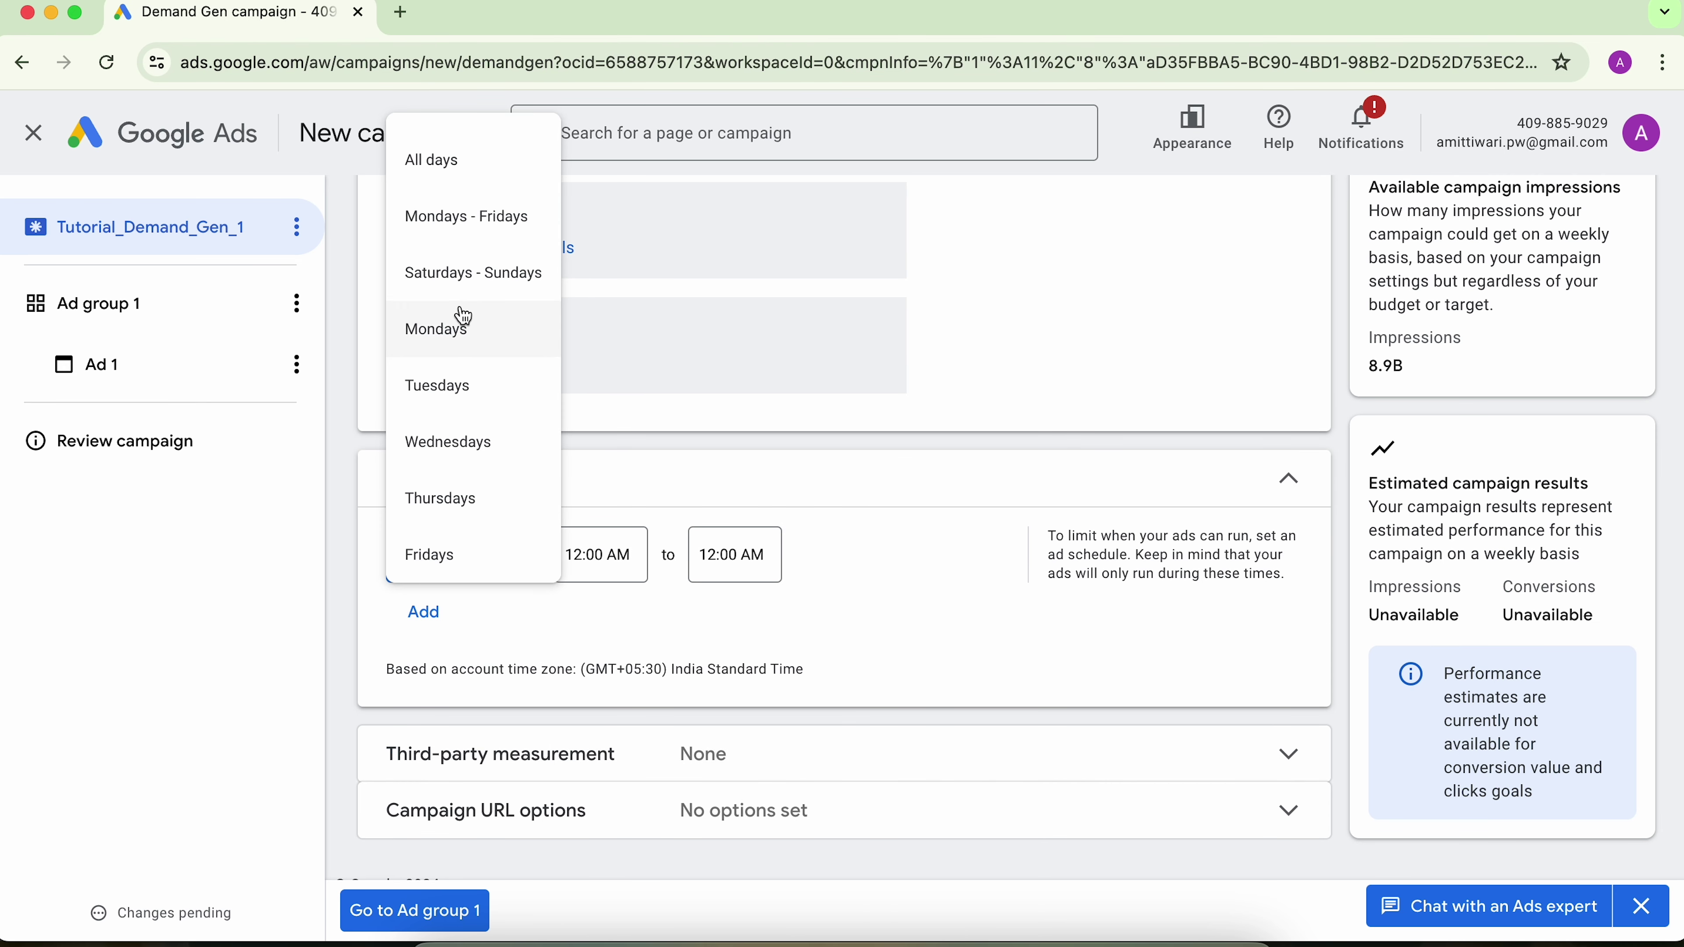
{"action": "left_click", "coordinate": [349, 595]}
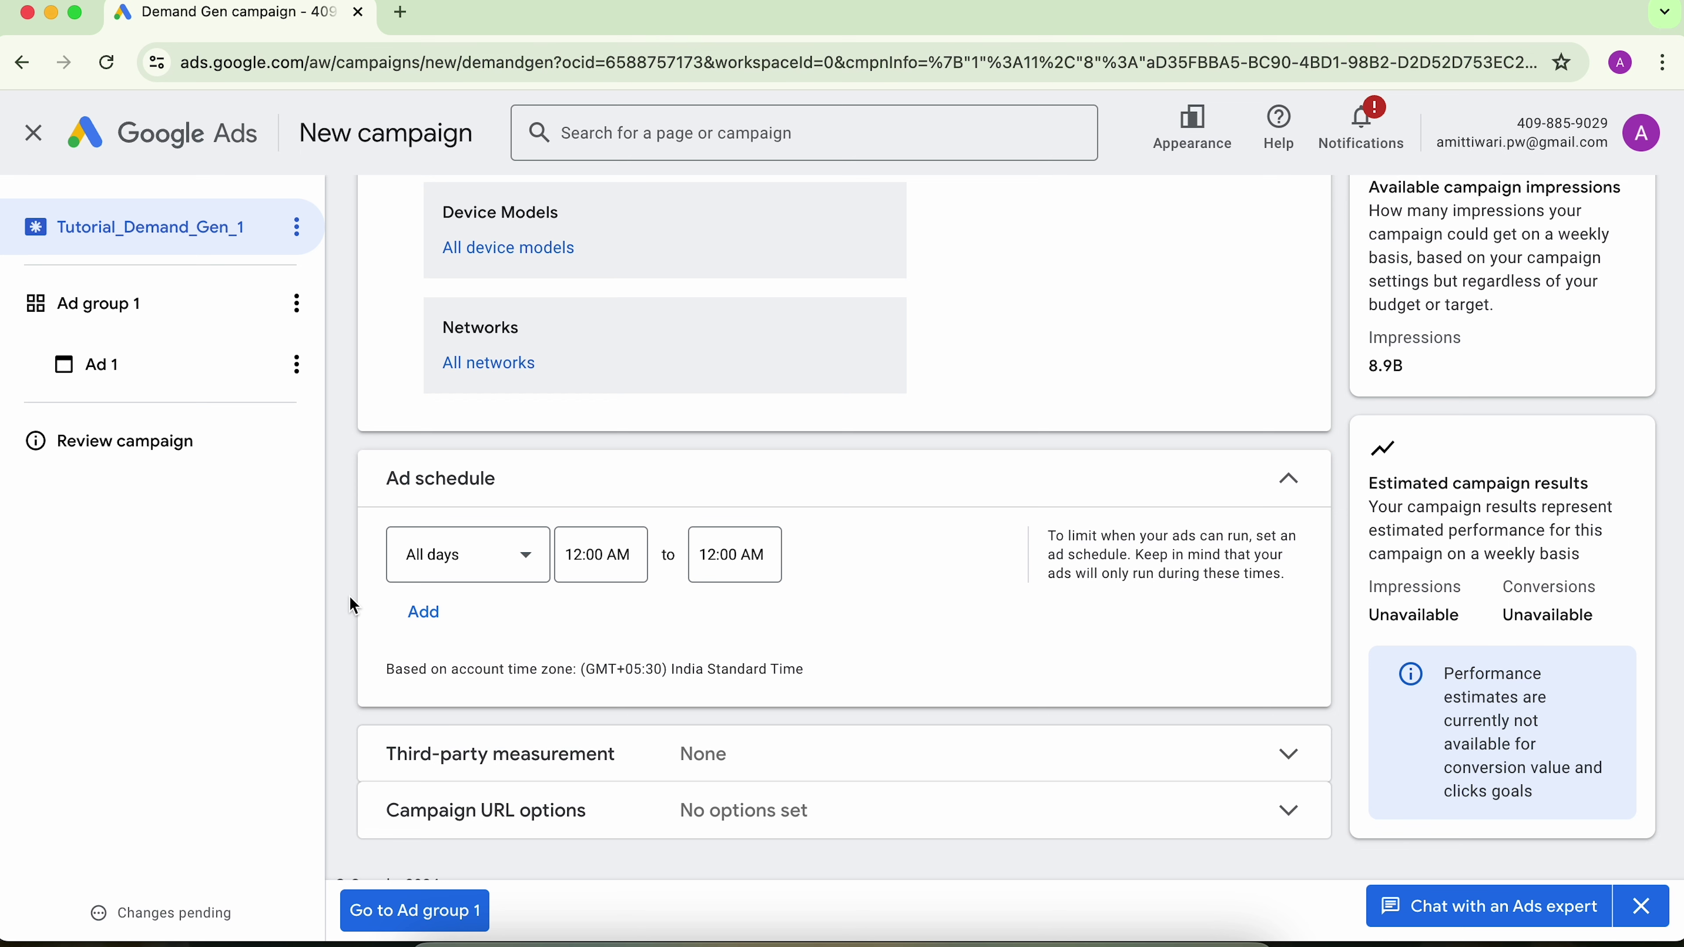
{"action": "scroll", "coordinate": [349, 595], "scroll_direction": "down", "scroll_amount": 1}
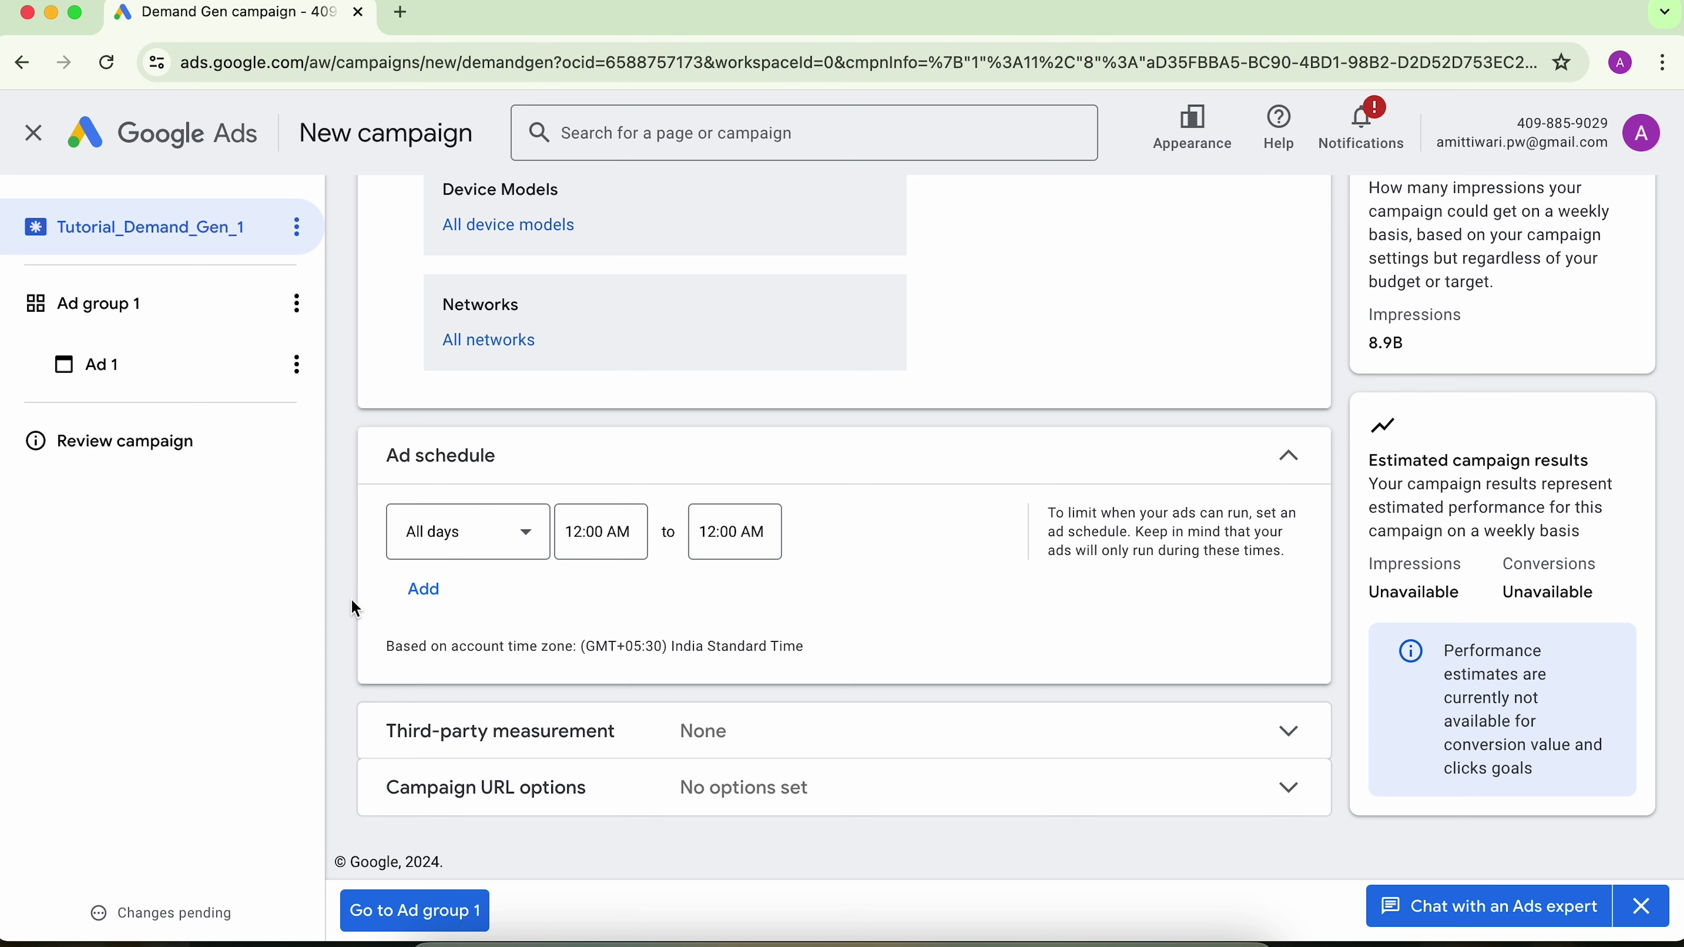
{"action": "left_click", "coordinate": [406, 923]}
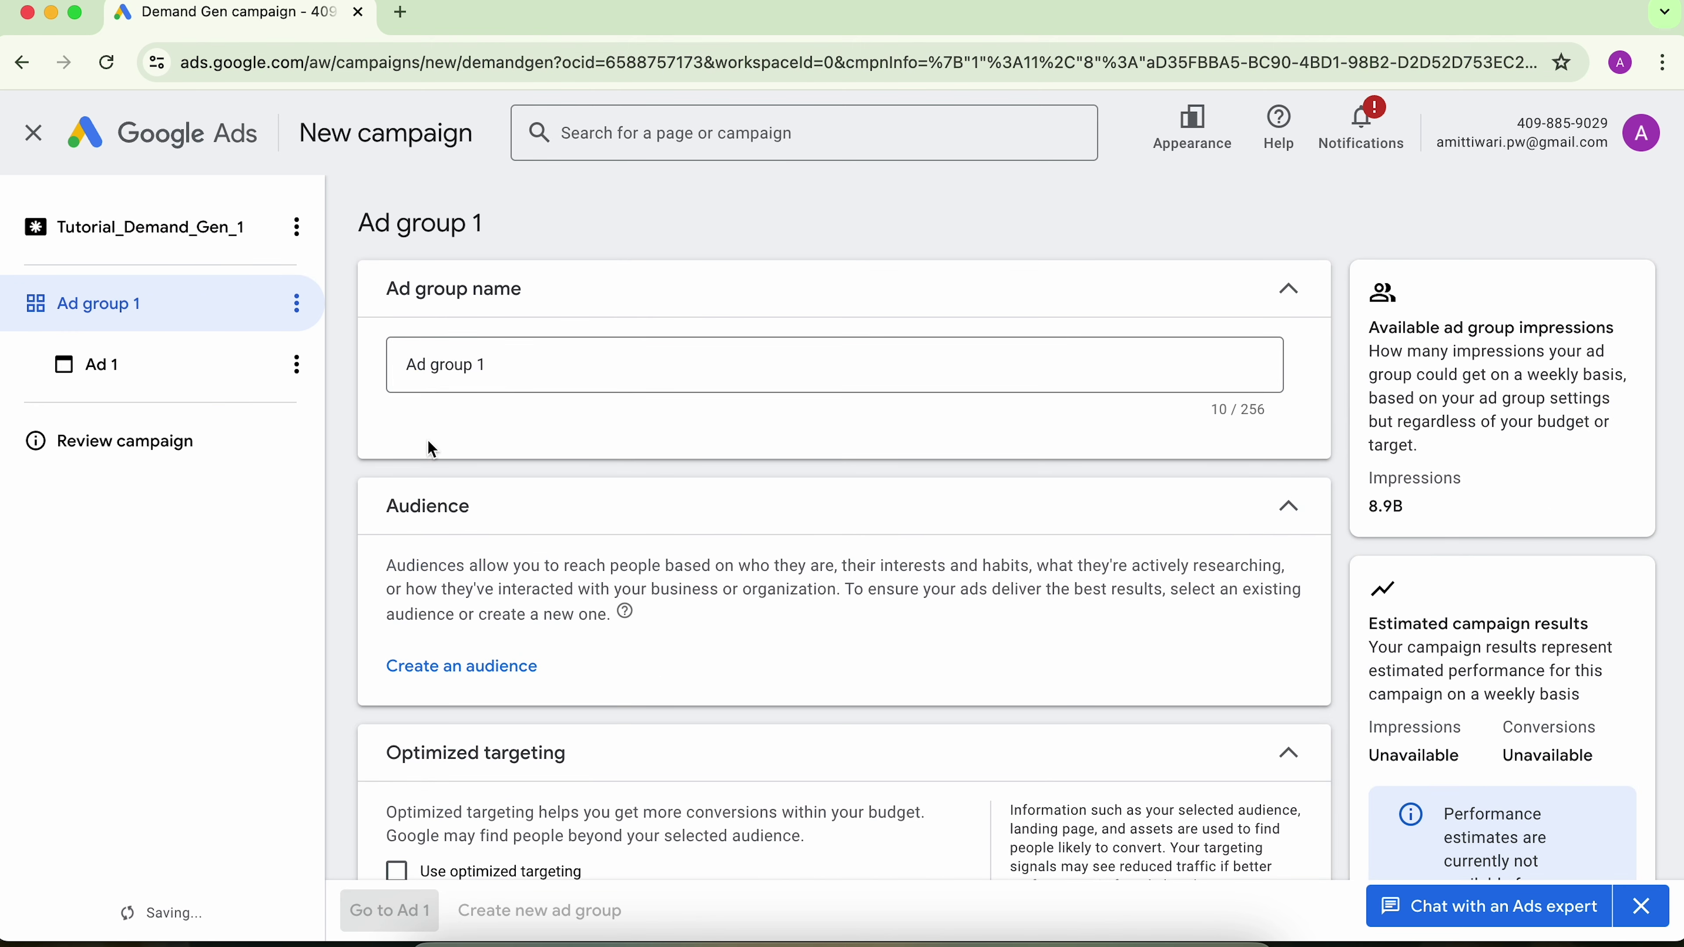
Rename the ad group as Demand_Gen_ad_group_1.
{"action": "left_click", "coordinate": [517, 368]}
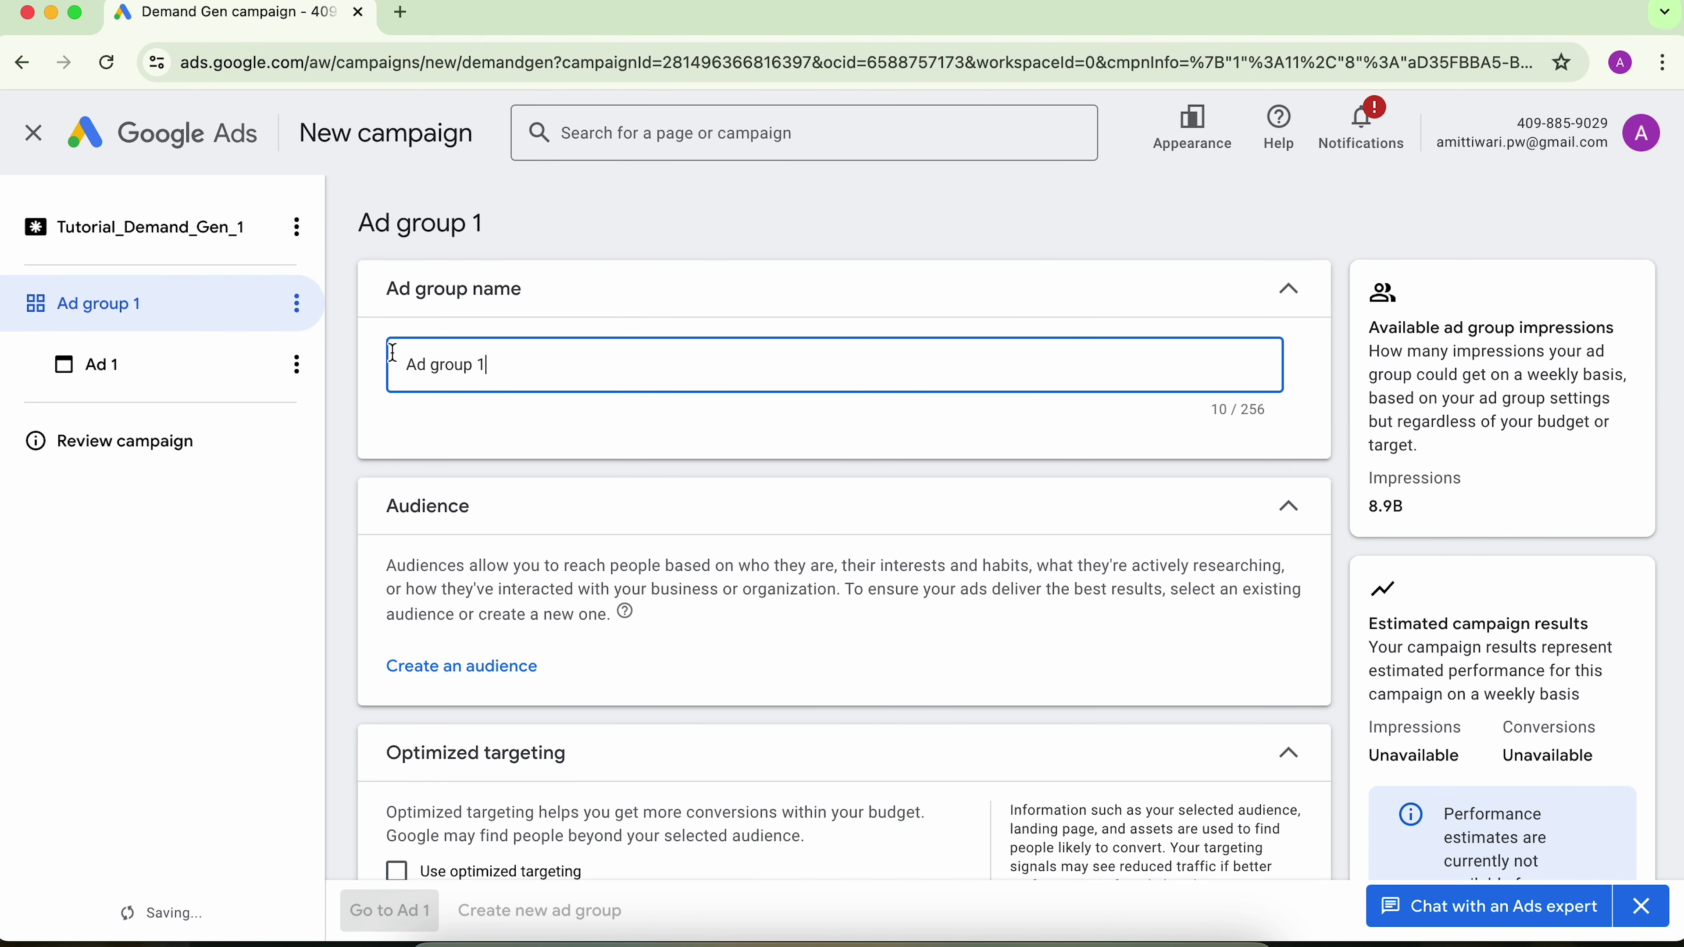
{"action": "left_click", "coordinate": [397, 361]}
{"action": "left_click_drag", "start_coordinate": [396, 361], "coordinate": [514, 366]}
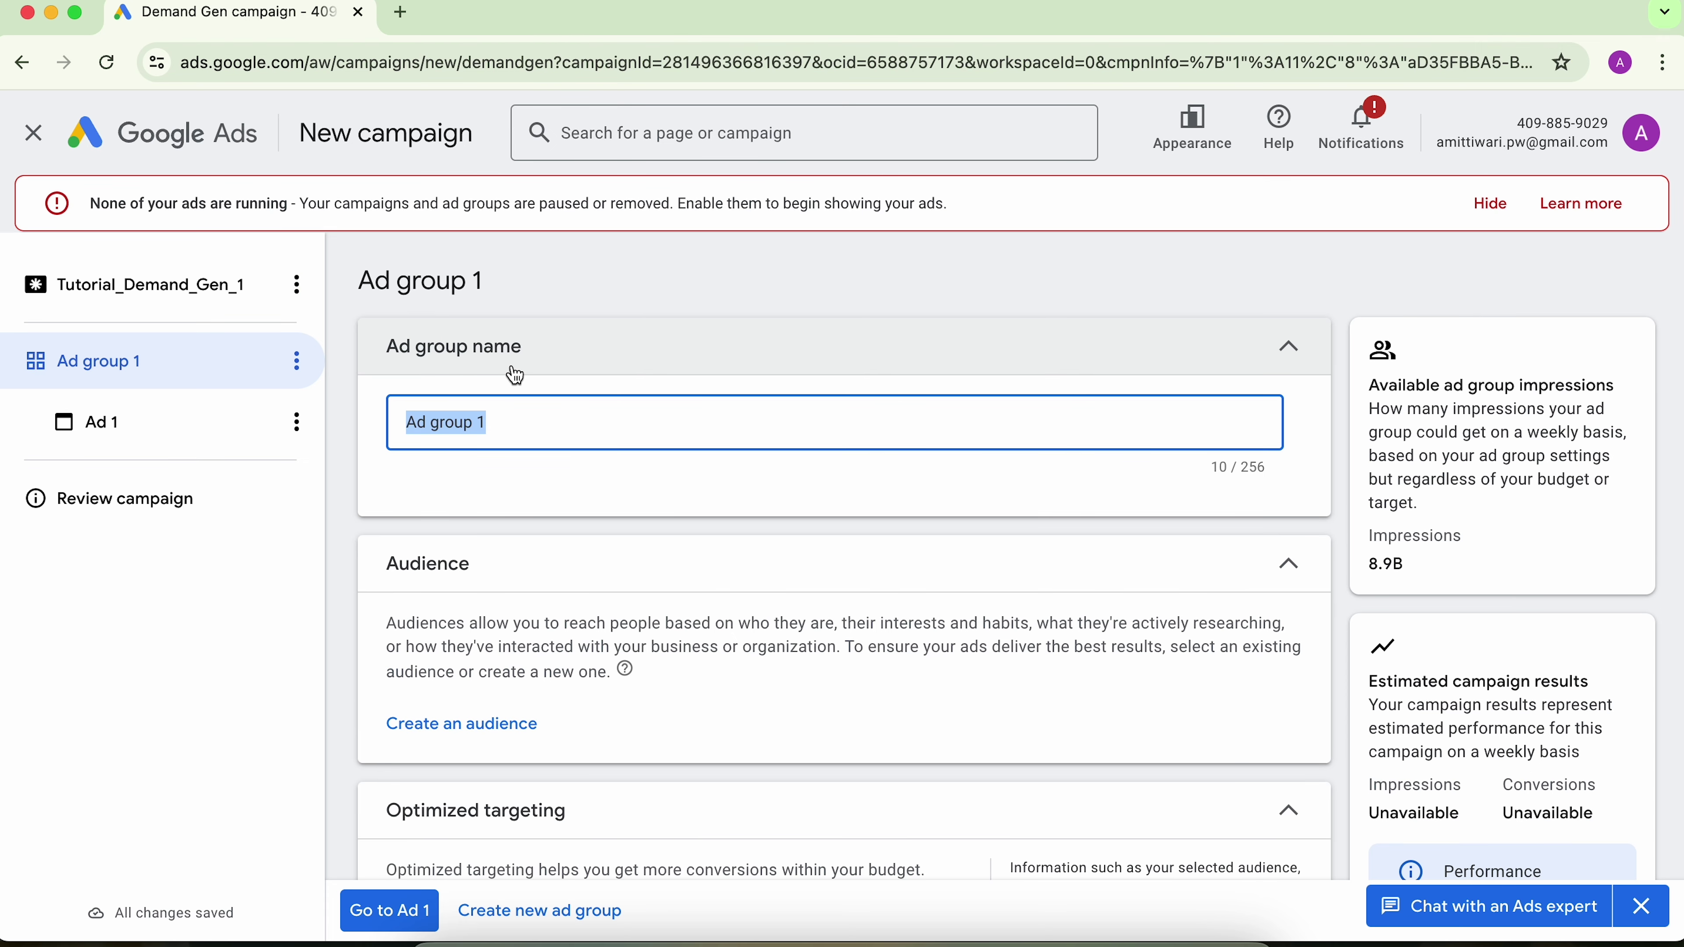
{"action": "type", "text": "Demand_Gen"}
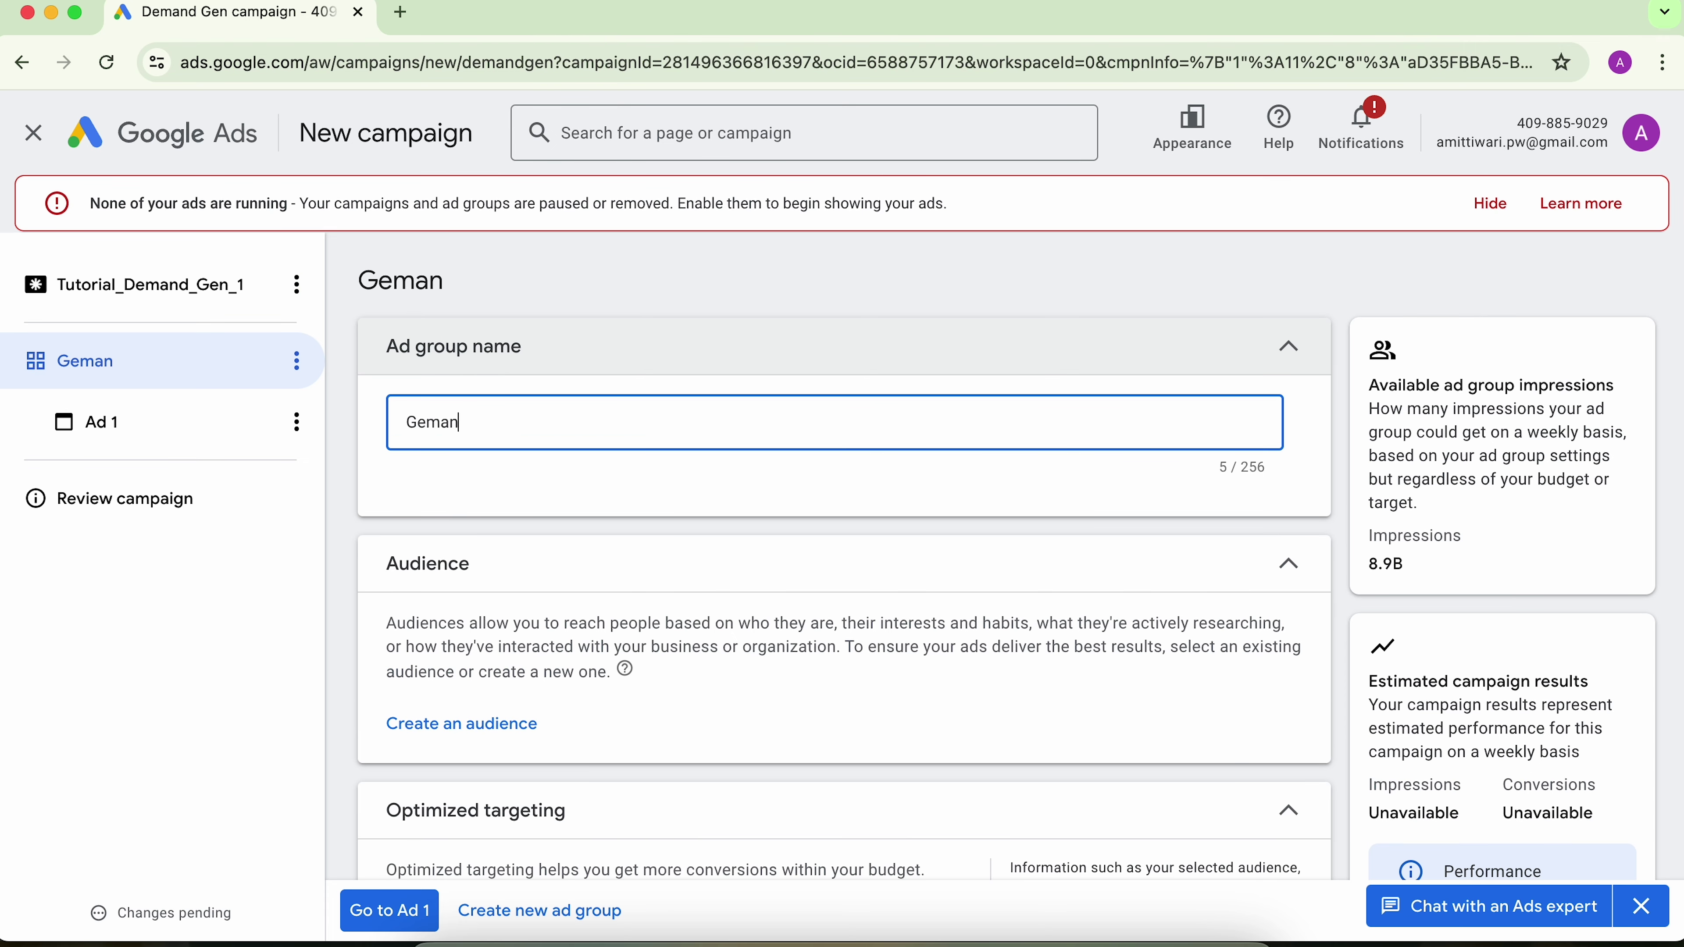
{"action": "type", "text": "_ad_group_1"}
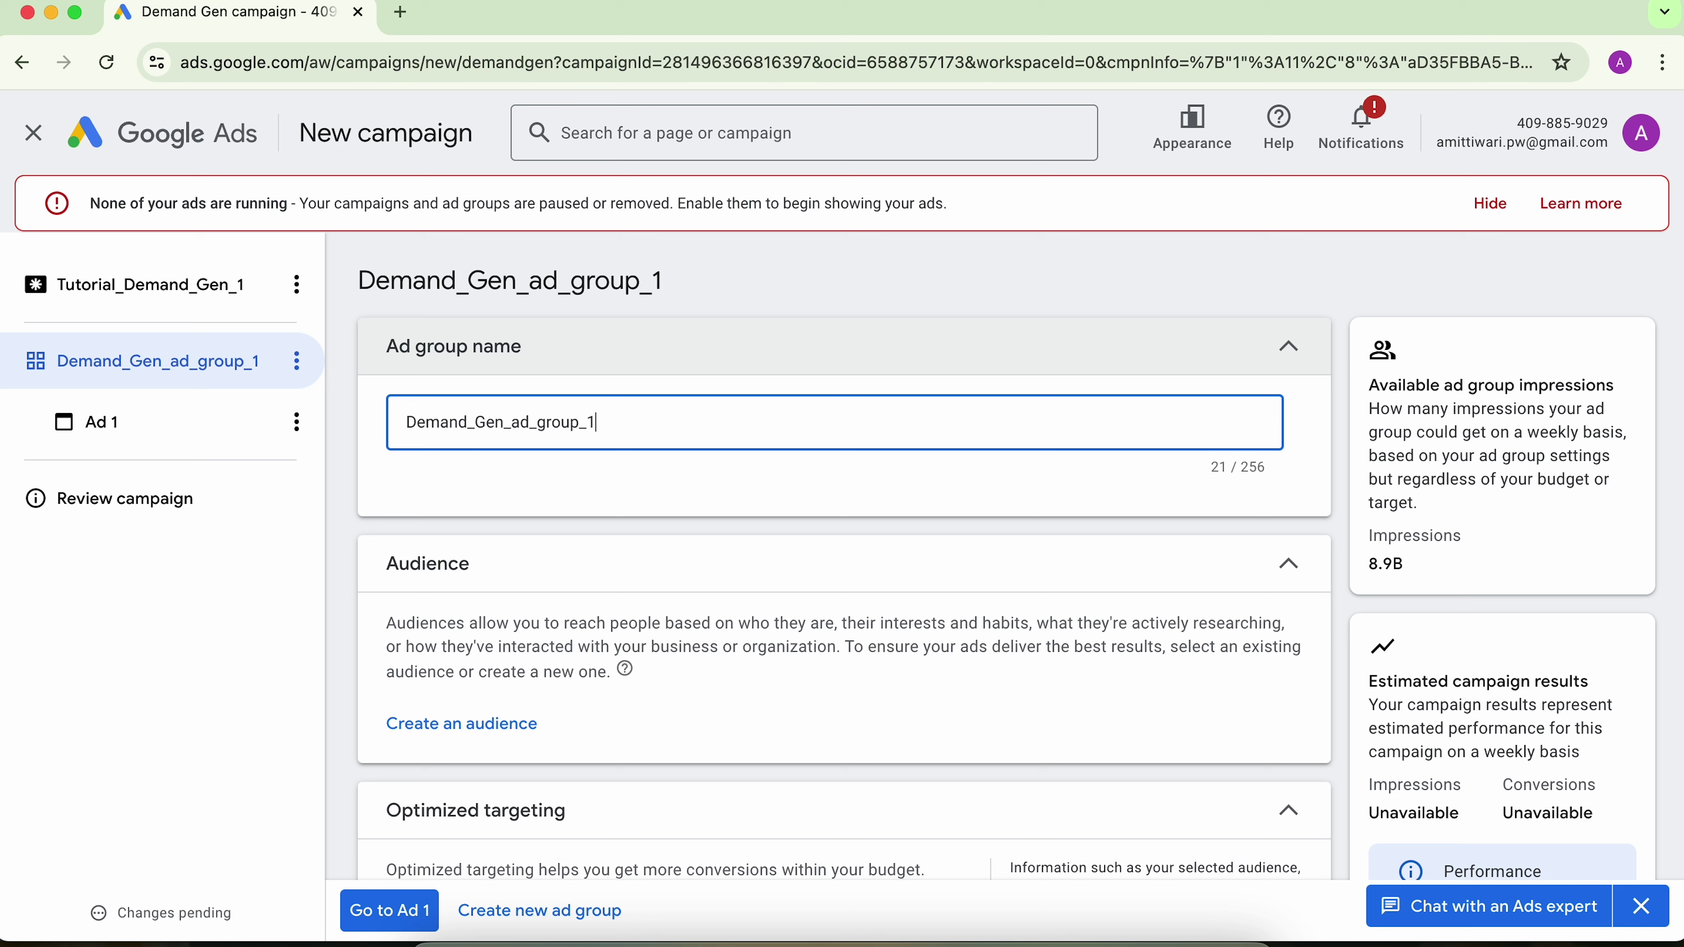
{"action": "left_click", "coordinate": [351, 362]}
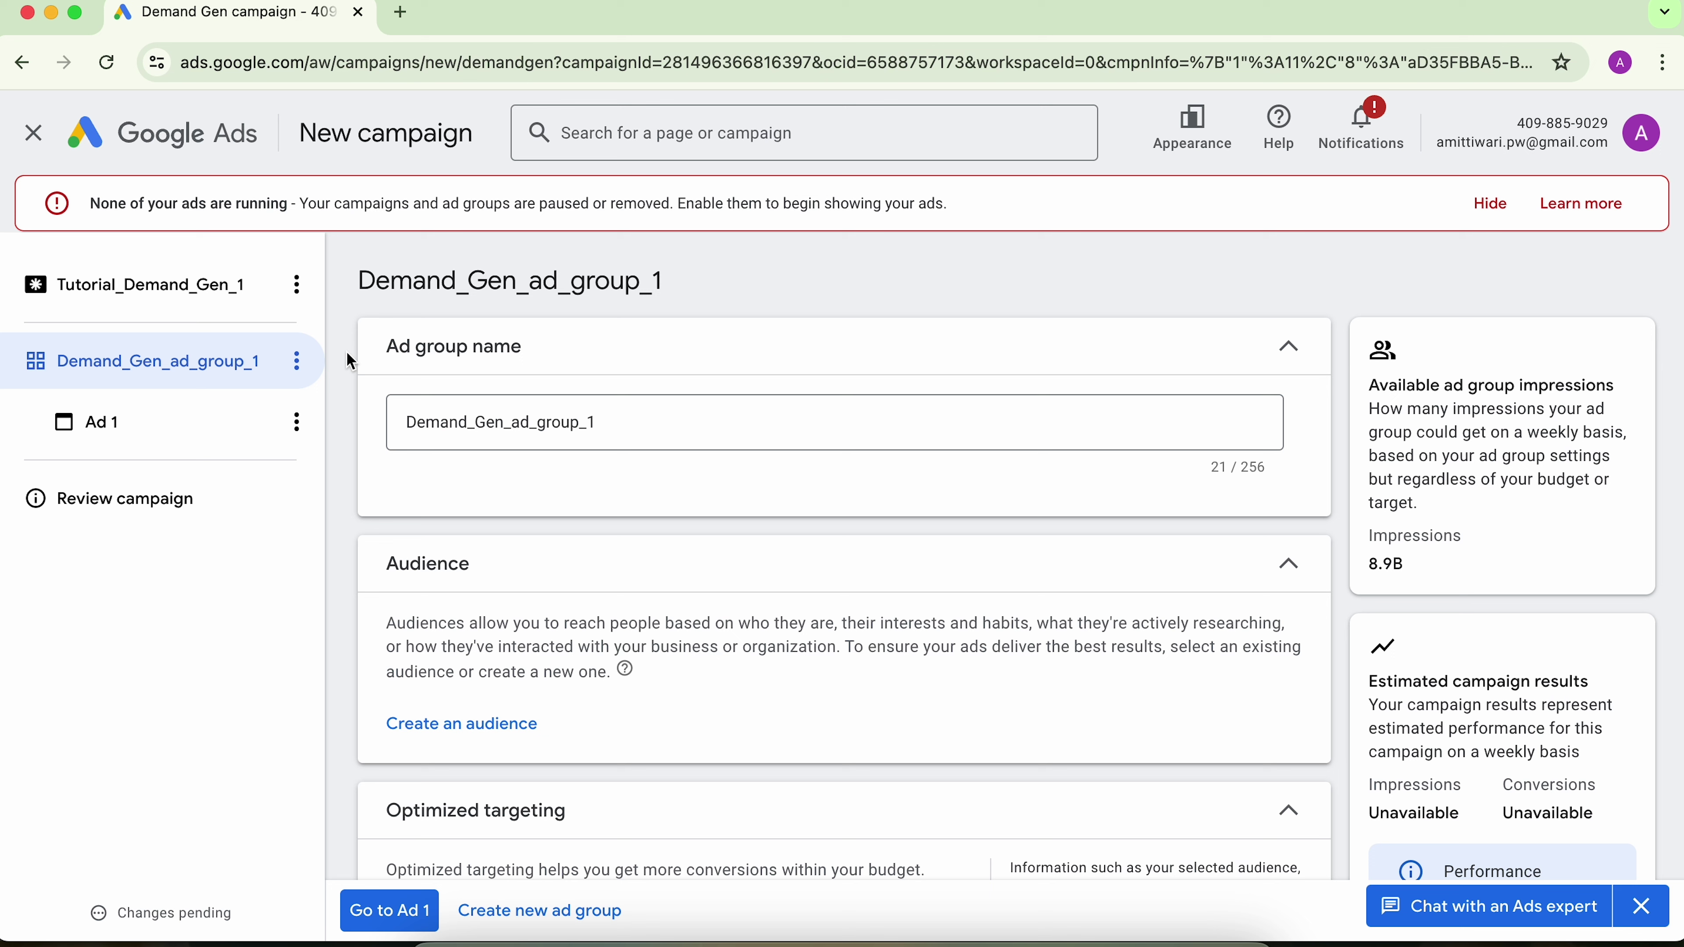
Rename the ad group as course_promotion_combined.
{"action": "left_click", "coordinate": [620, 422]}
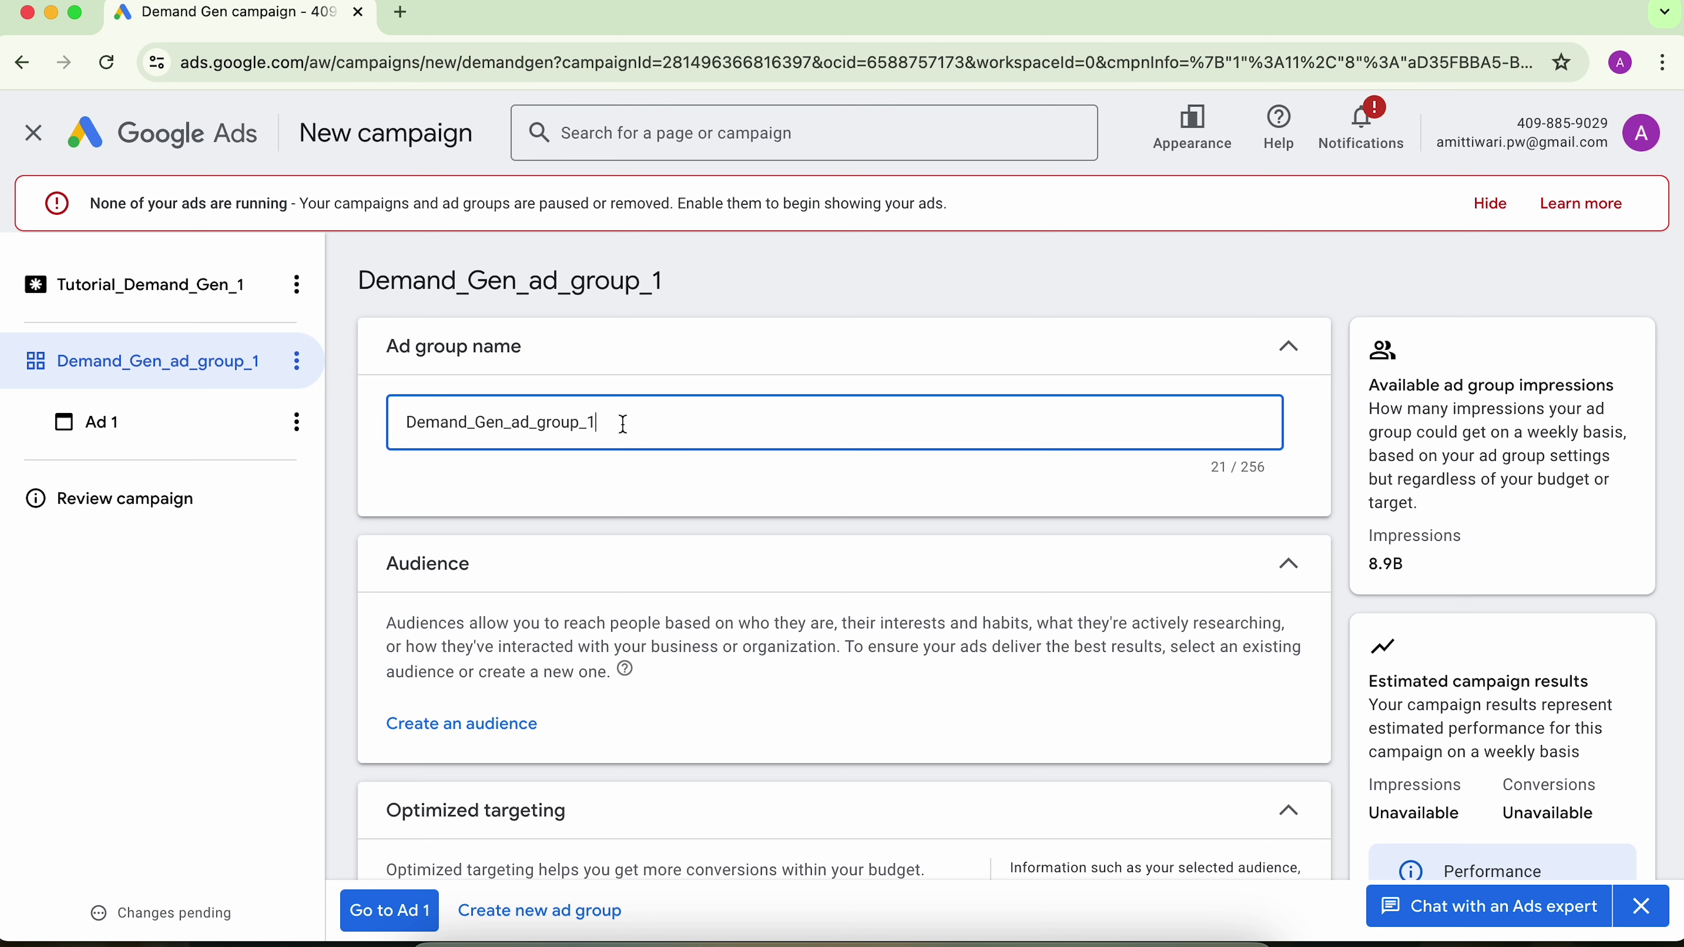
{"action": "left_click_drag", "start_coordinate": [620, 421], "coordinate": [362, 400]}
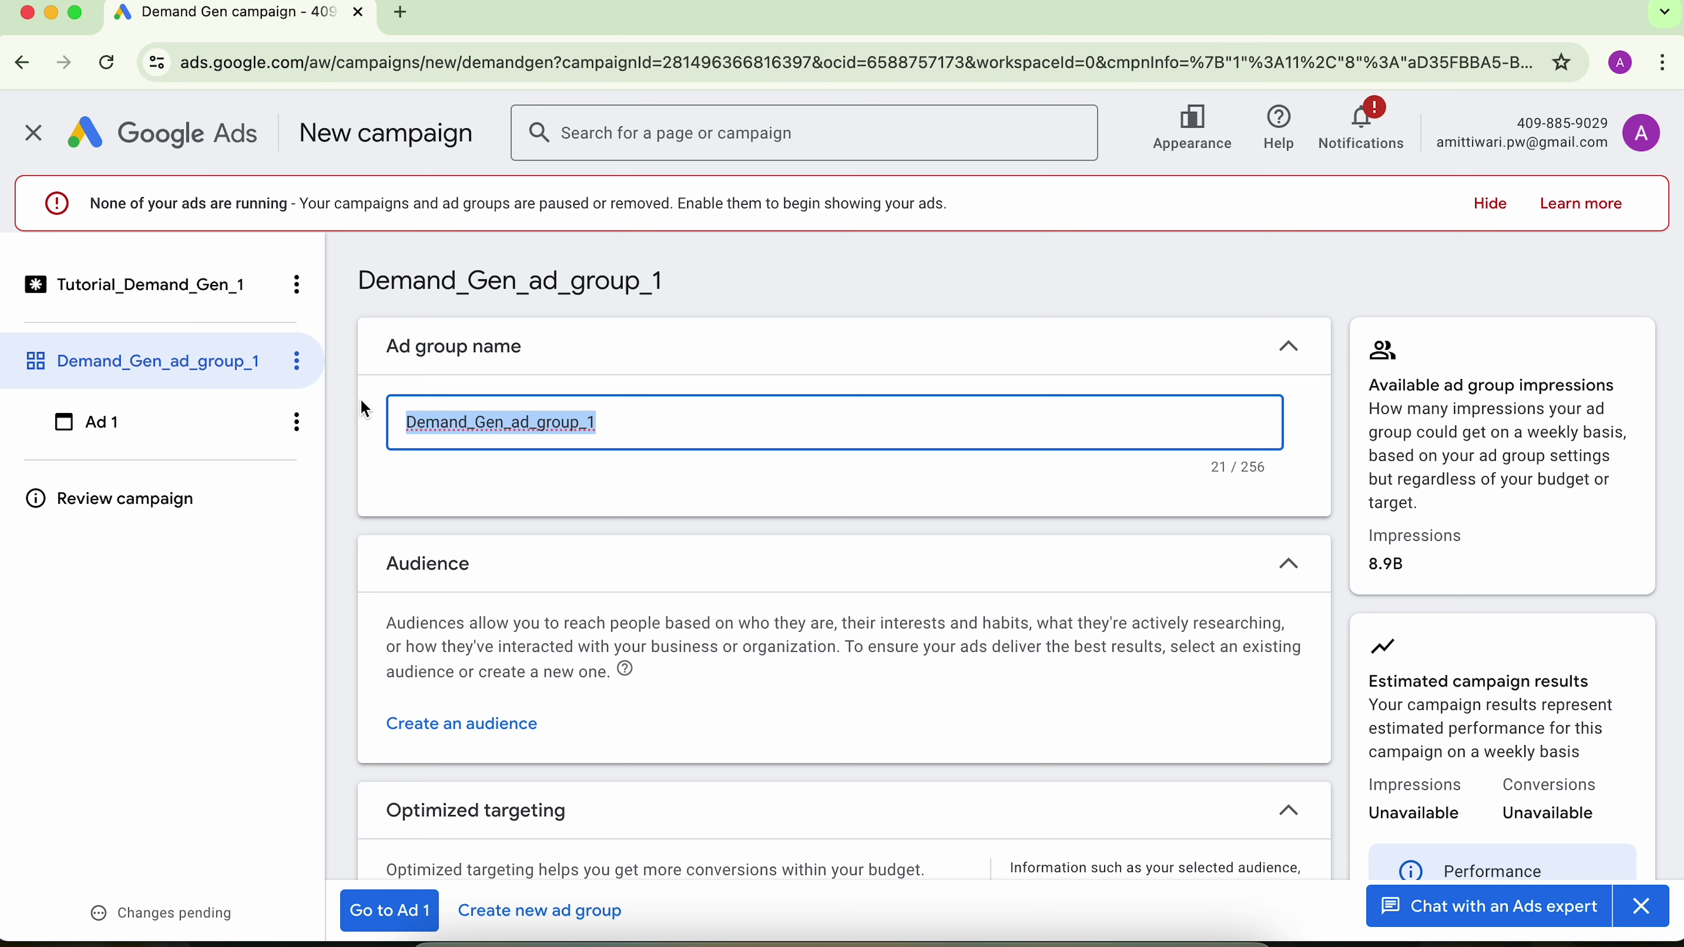
{"action": "type", "text": "course"}
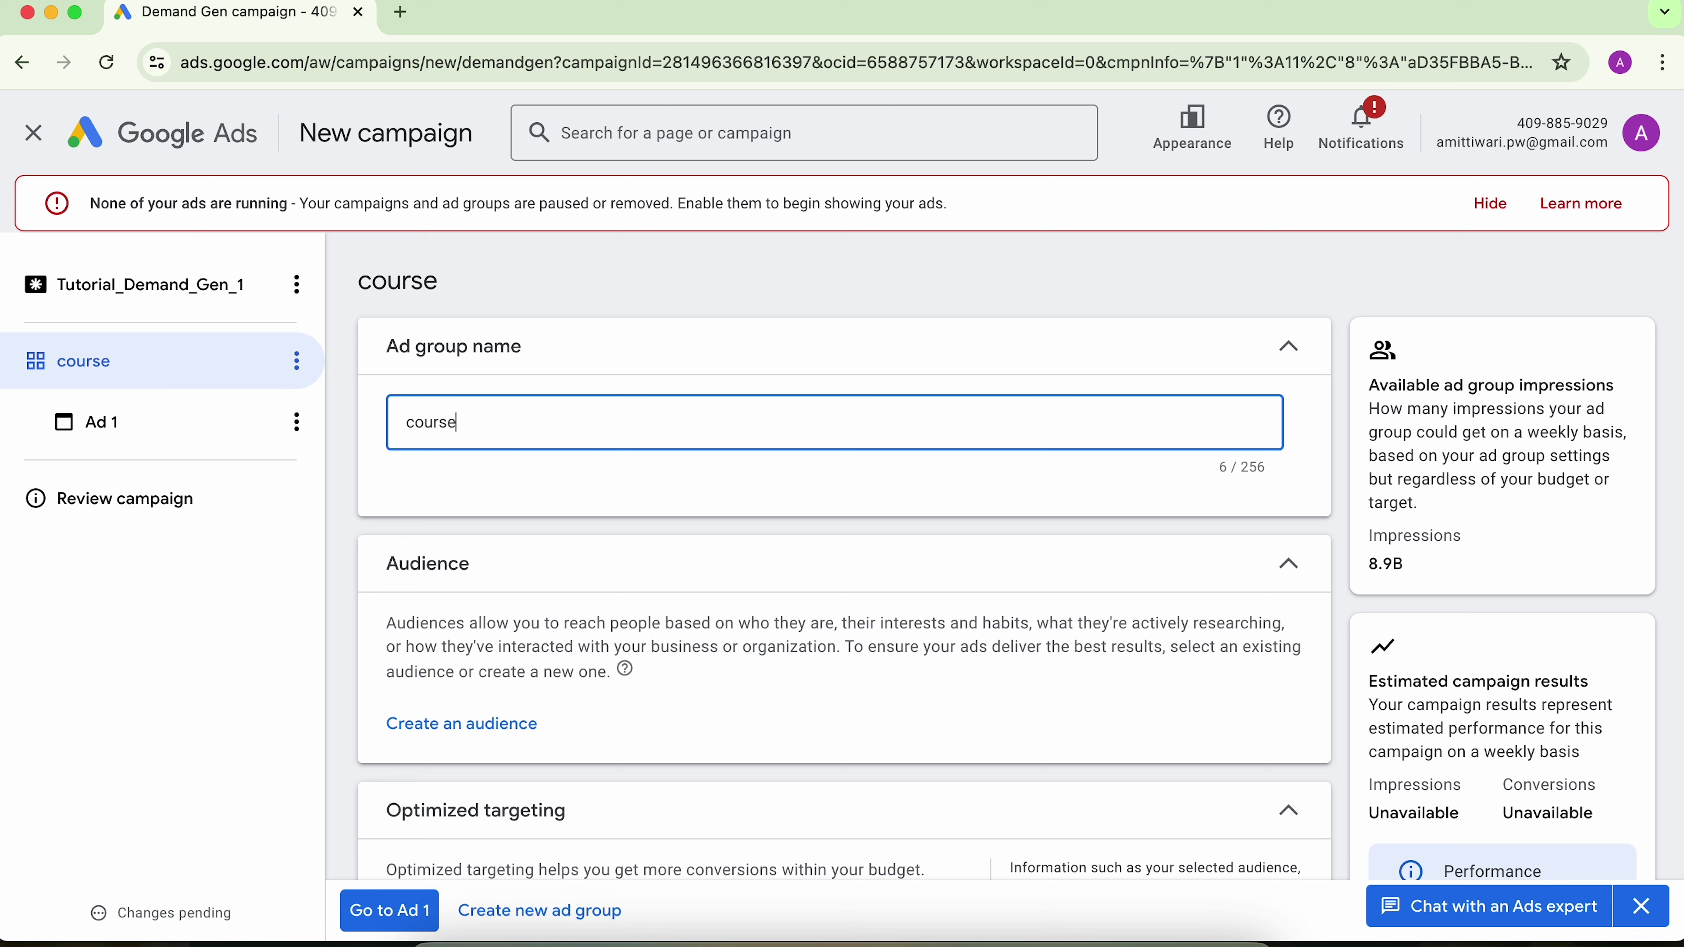
{"action": "type", "text": "_promotion_combined"}
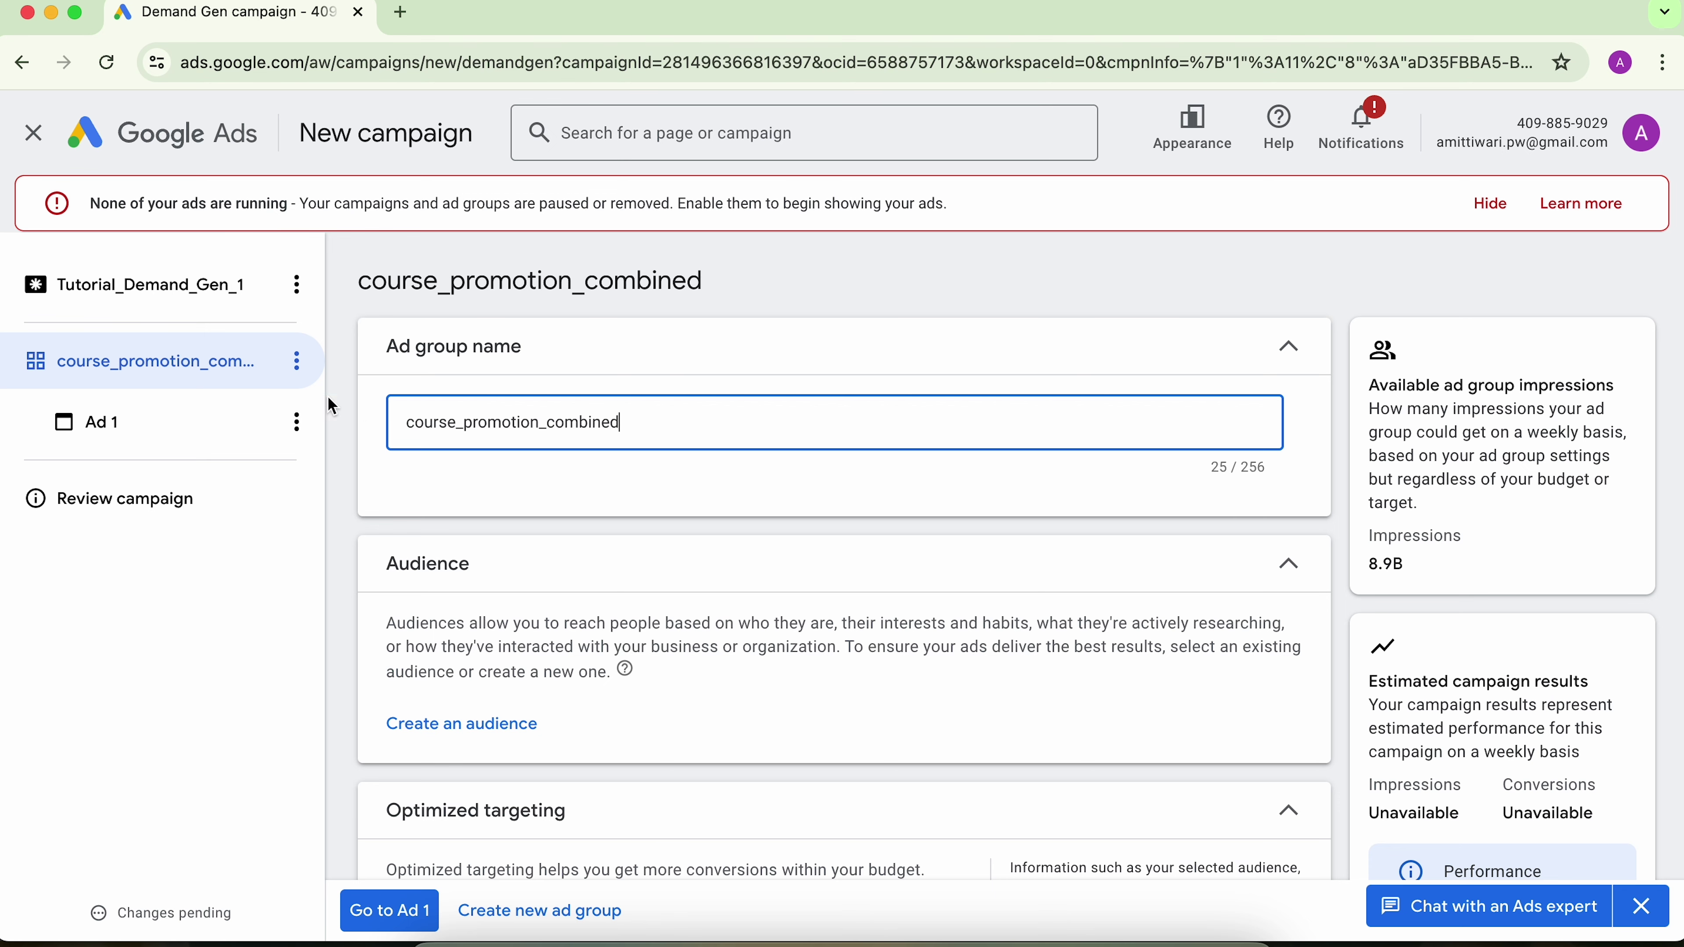
{"action": "left_click", "coordinate": [341, 421]}
Start a new audience for the ad group and name it Demand_Gen_Audience_01.
{"action": "scroll", "coordinate": [381, 511], "scroll_direction": "down", "scroll_amount": 1}
{"action": "scroll", "coordinate": [381, 511], "scroll_direction": "down", "scroll_amount": 3}
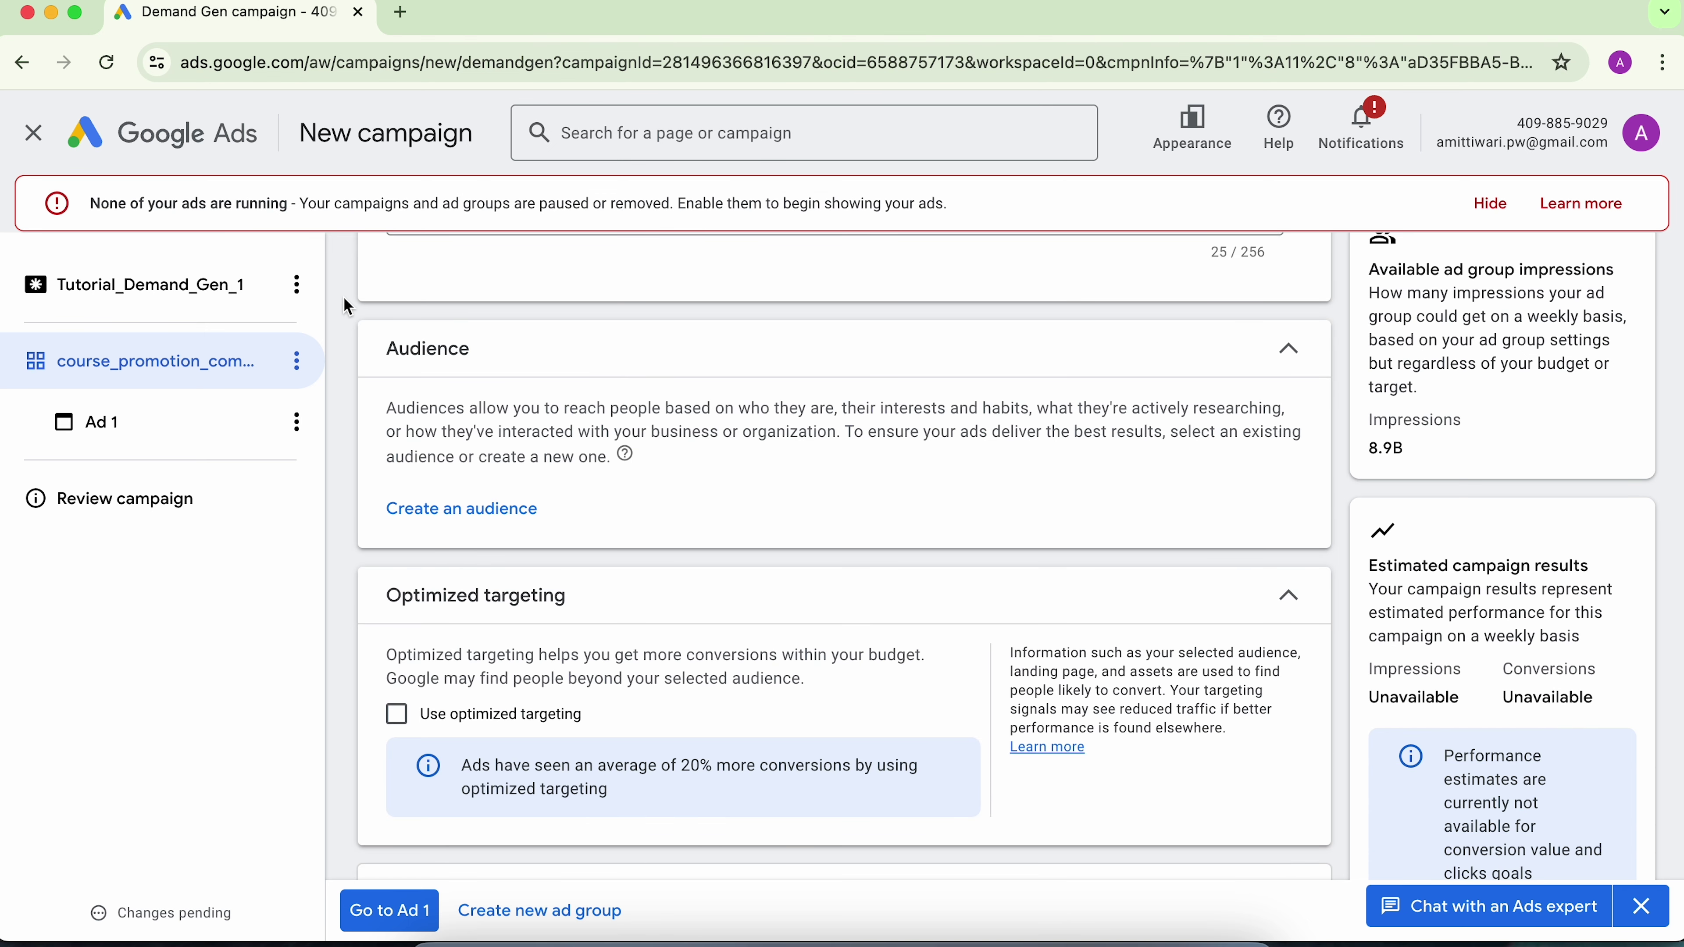
{"action": "left_click", "coordinate": [453, 522]}
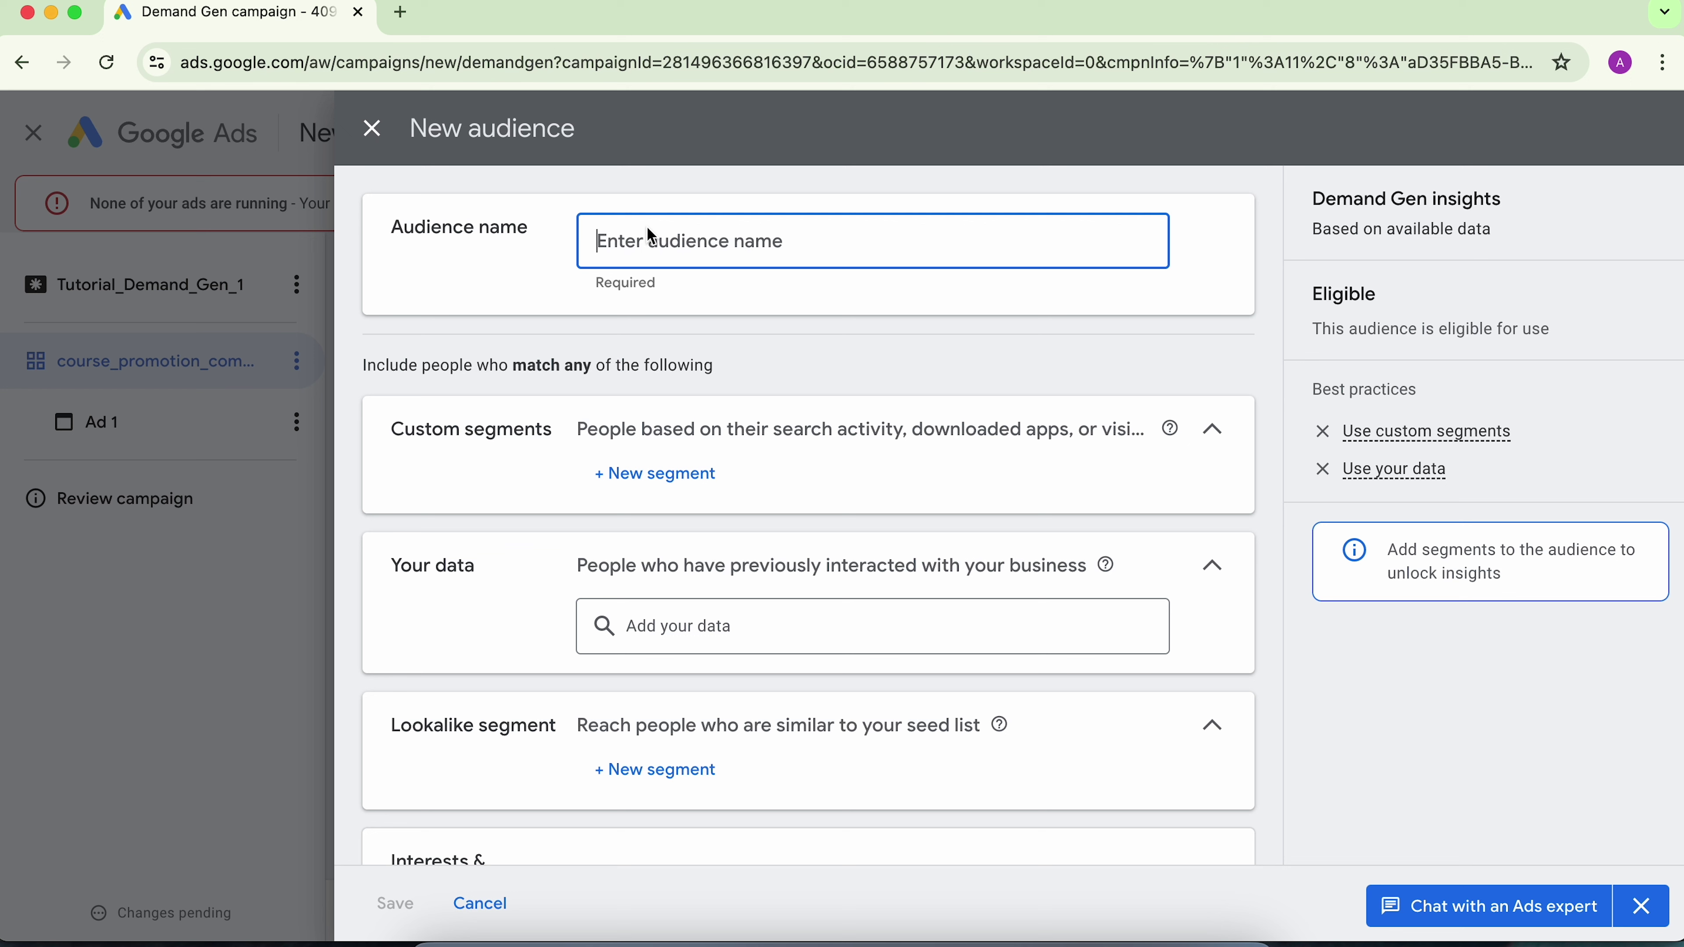
{"action": "type", "text": "G"}
{"action": "key", "text": "BackSpace"}
{"action": "type", "text": "Dem"}
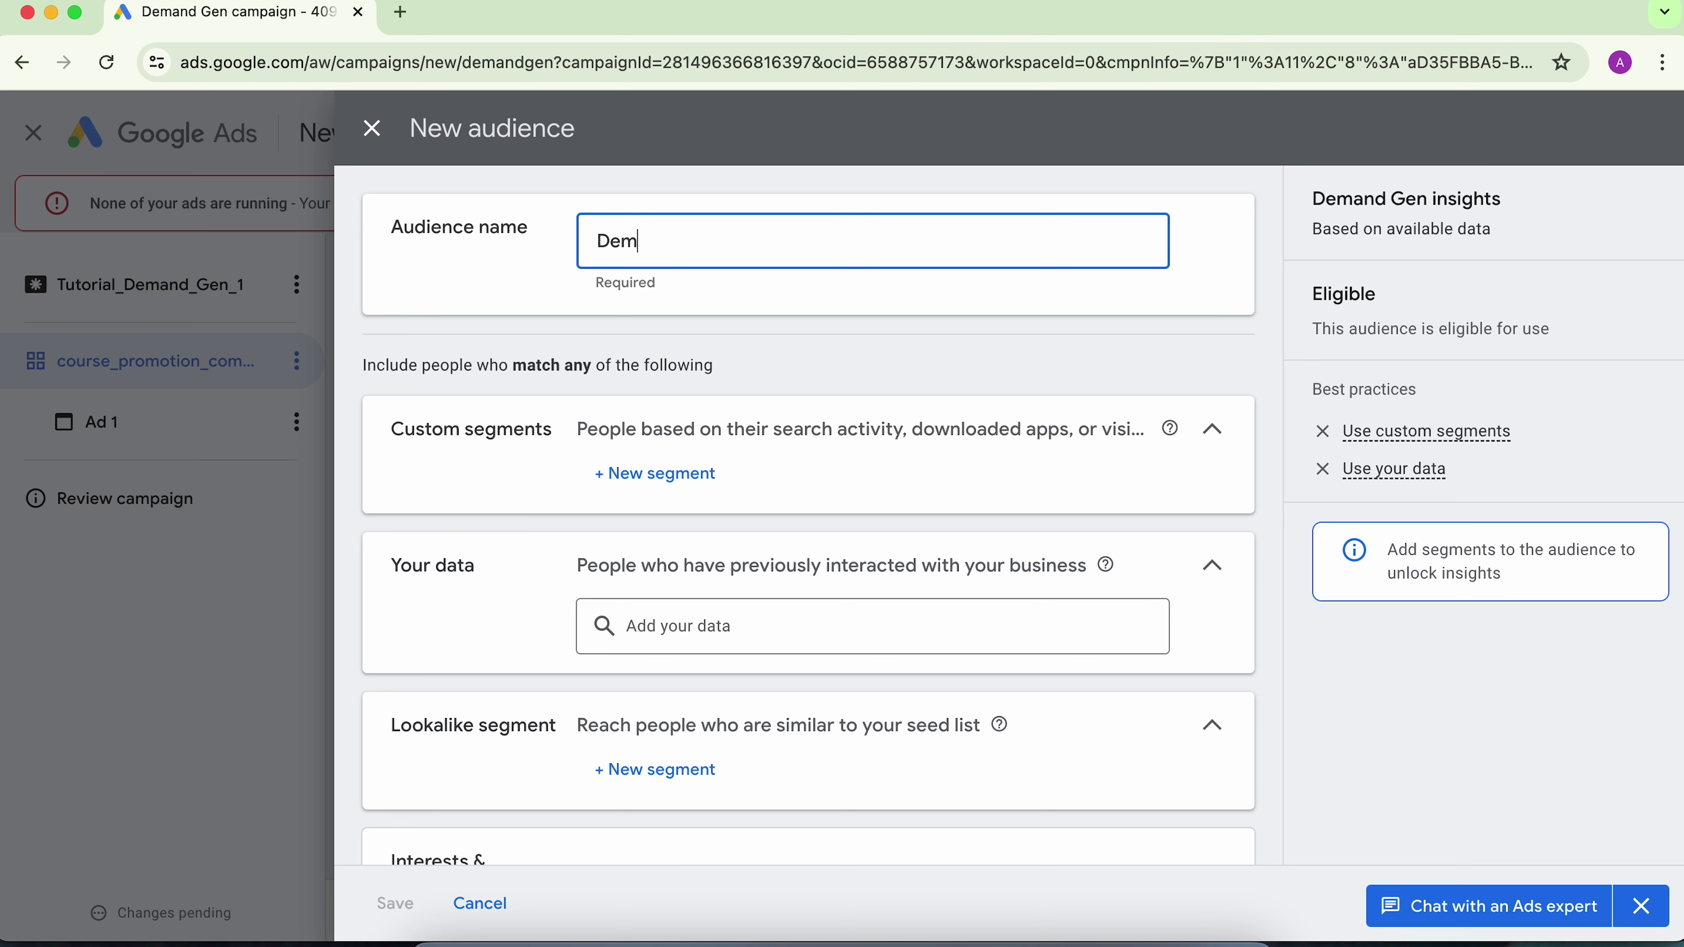
{"action": "type", "text": "and_Gen_Audience_01"}
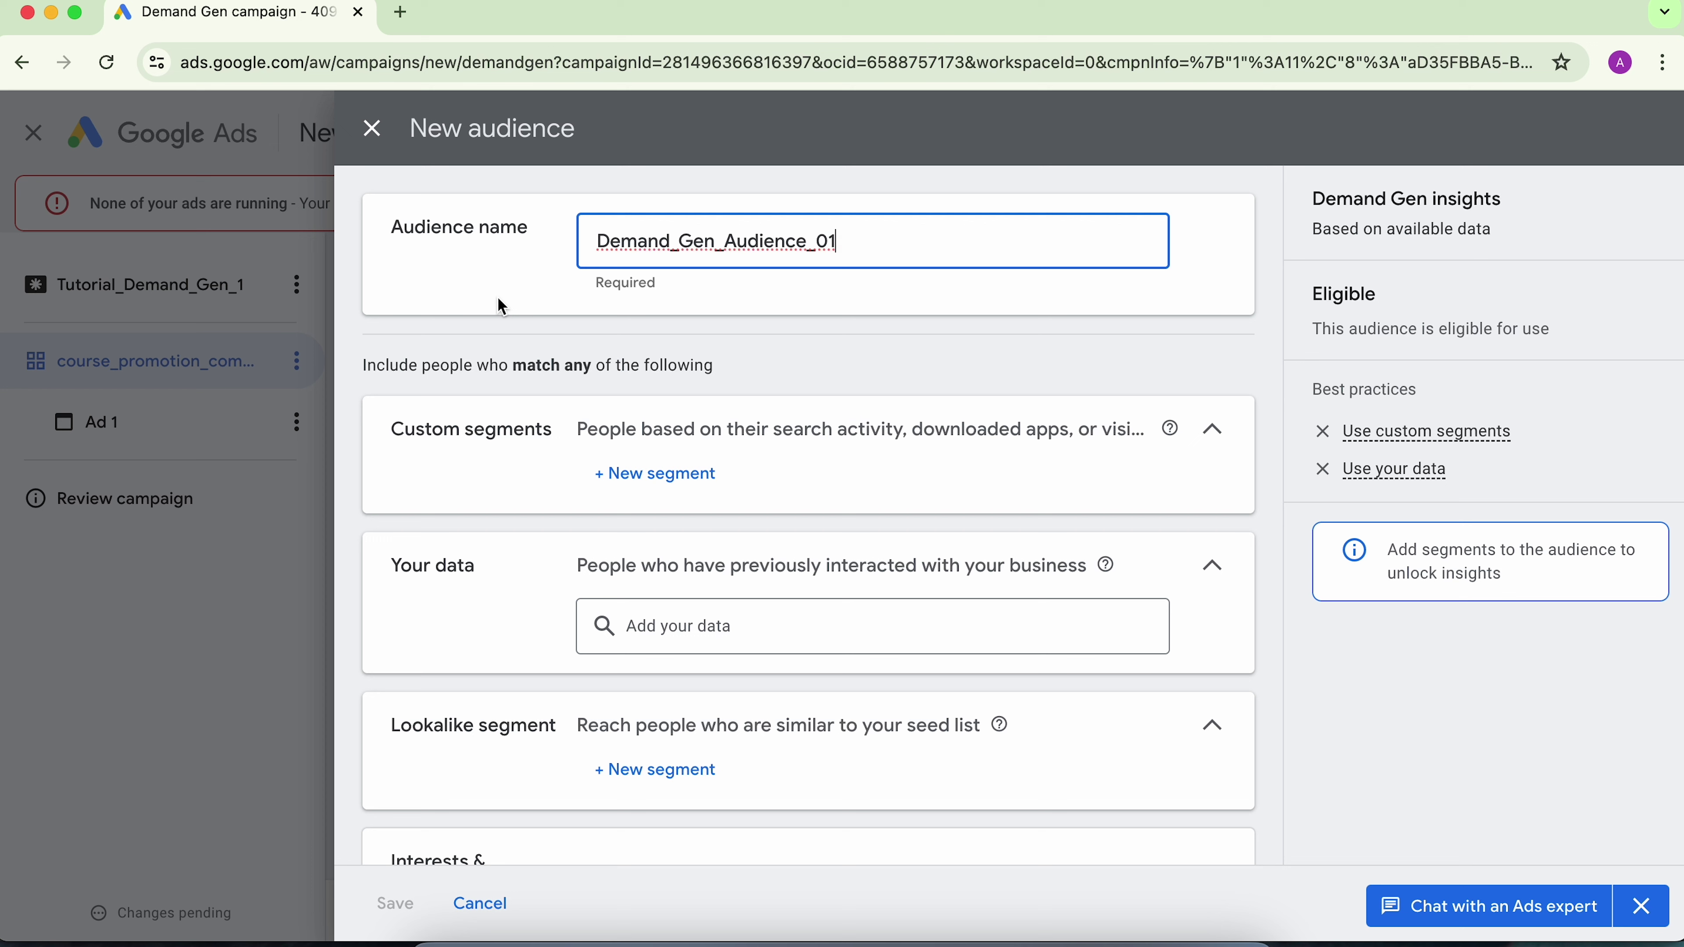
{"action": "left_click", "coordinate": [498, 299]}
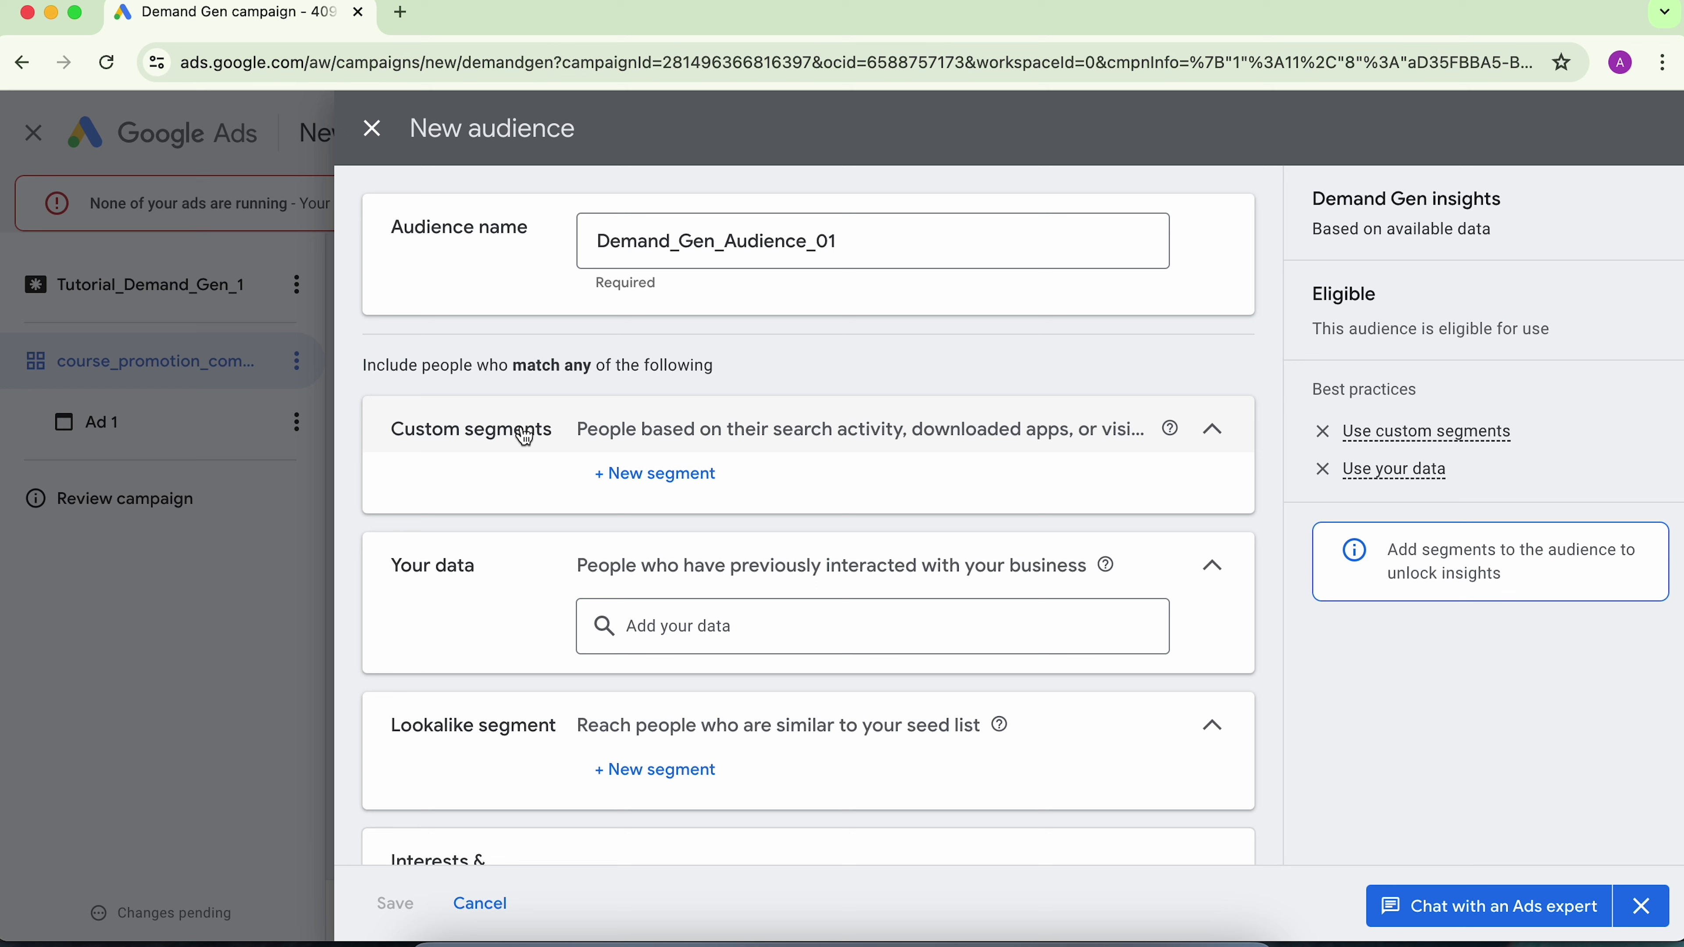
Start a new custom segment in the audience and name it SEO Seeker.
{"action": "left_click", "coordinate": [628, 487]}
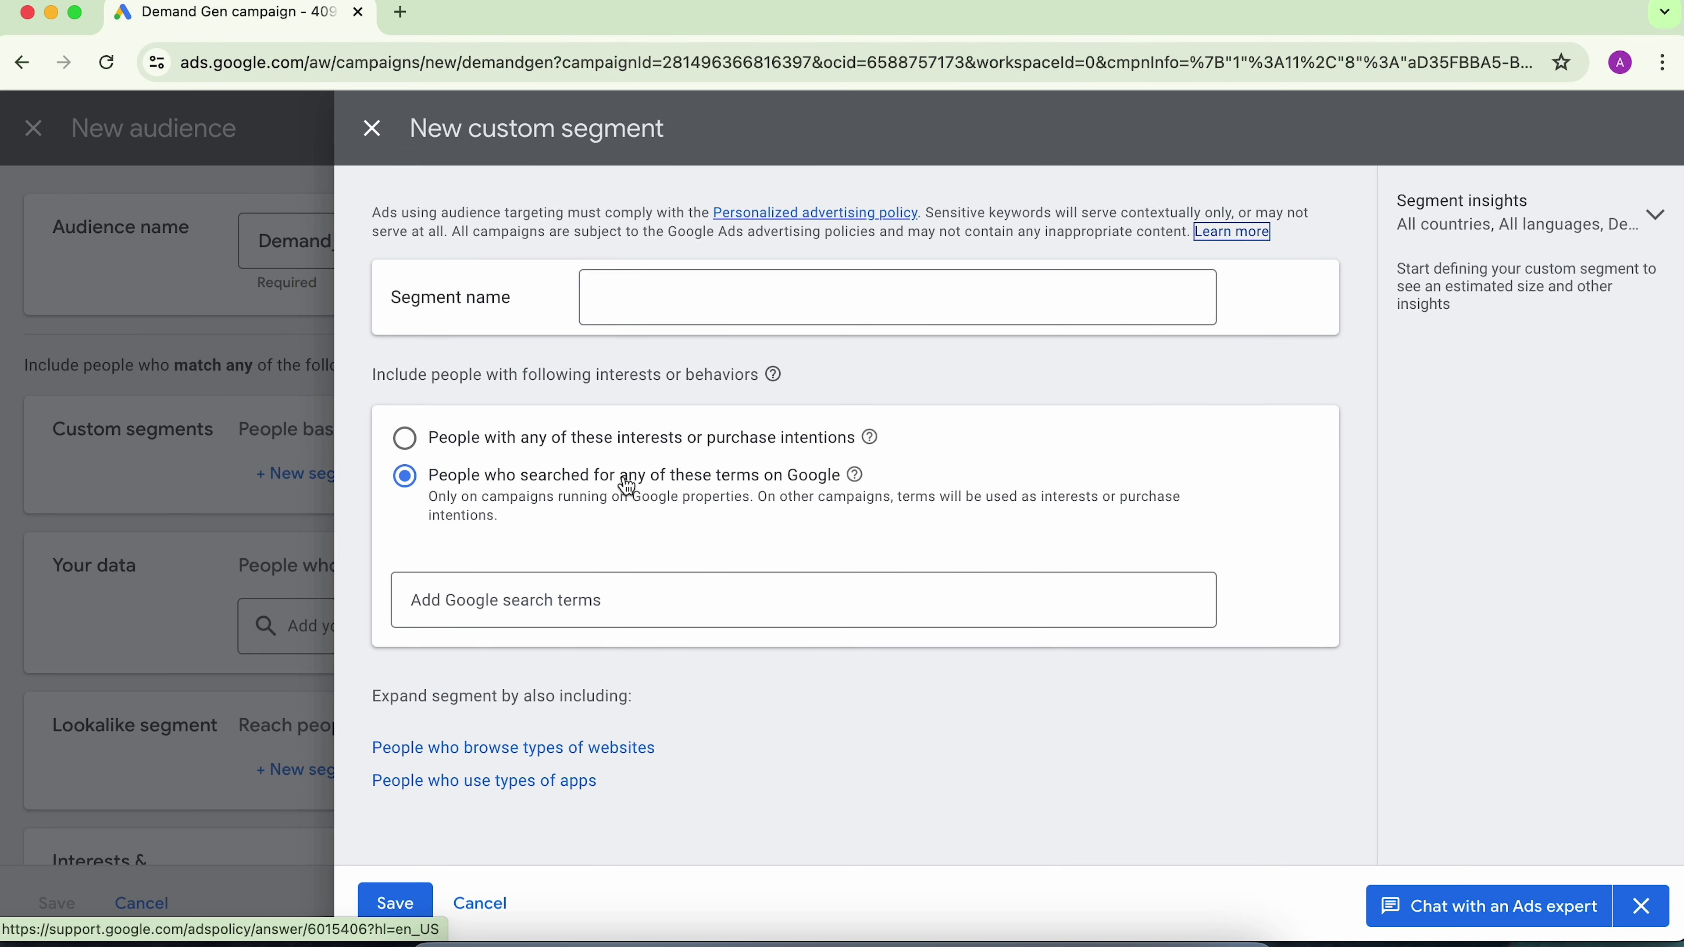
{"action": "left_click", "coordinate": [634, 305]}
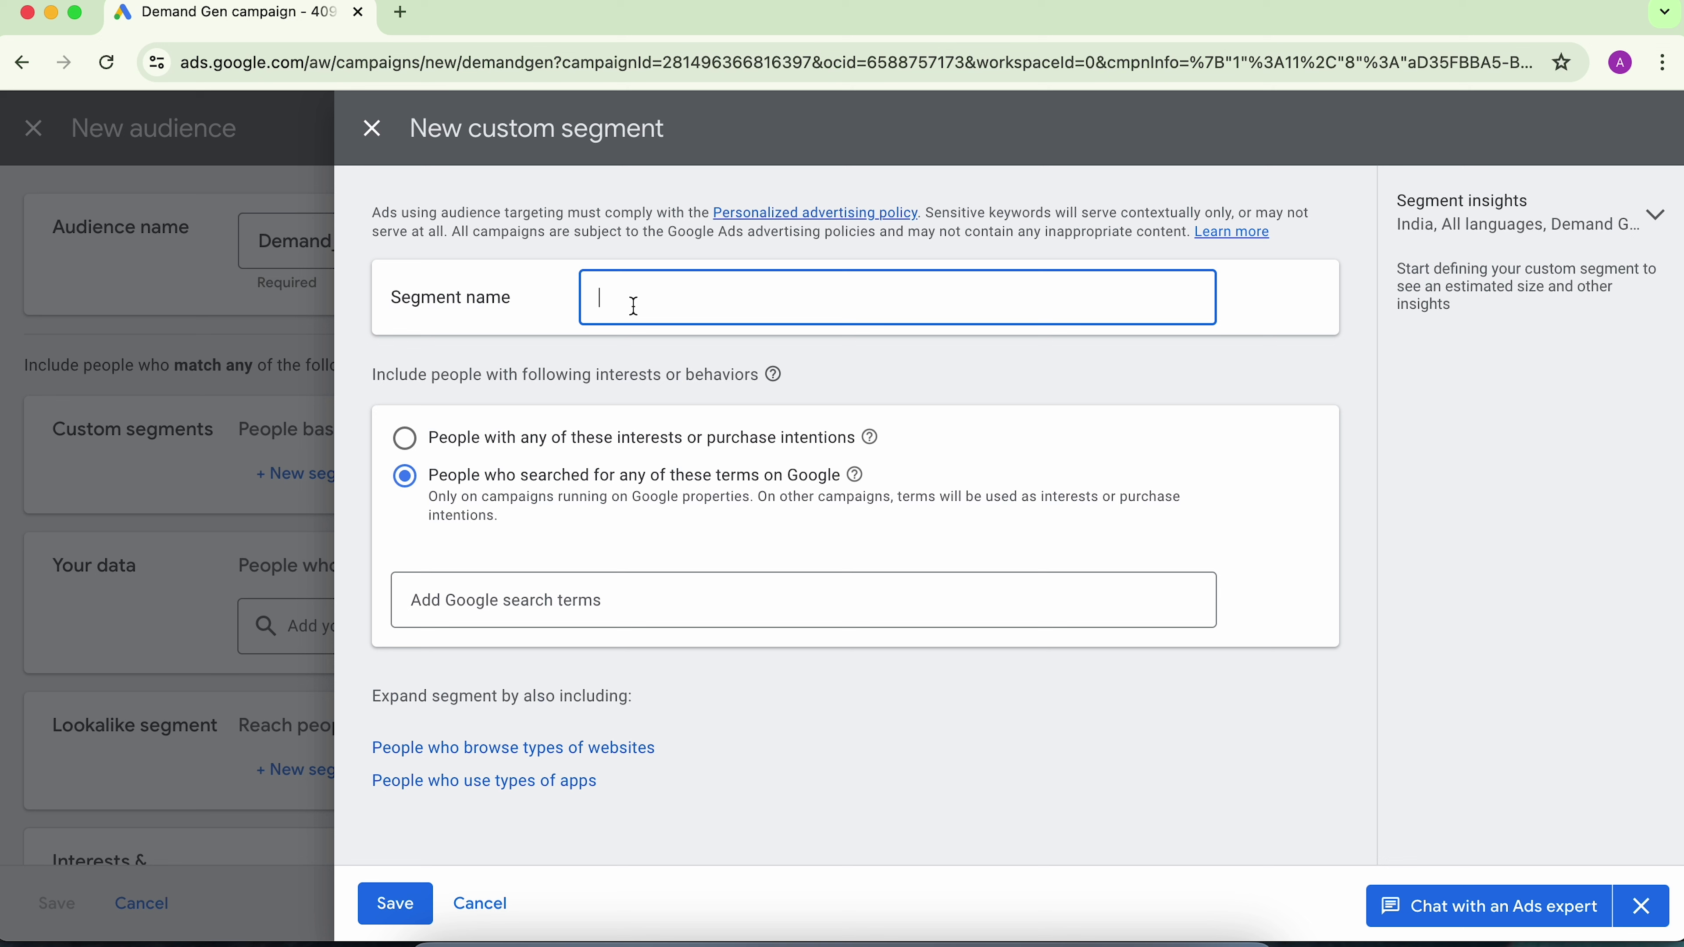
{"action": "type", "text": "SEO Seeker"}
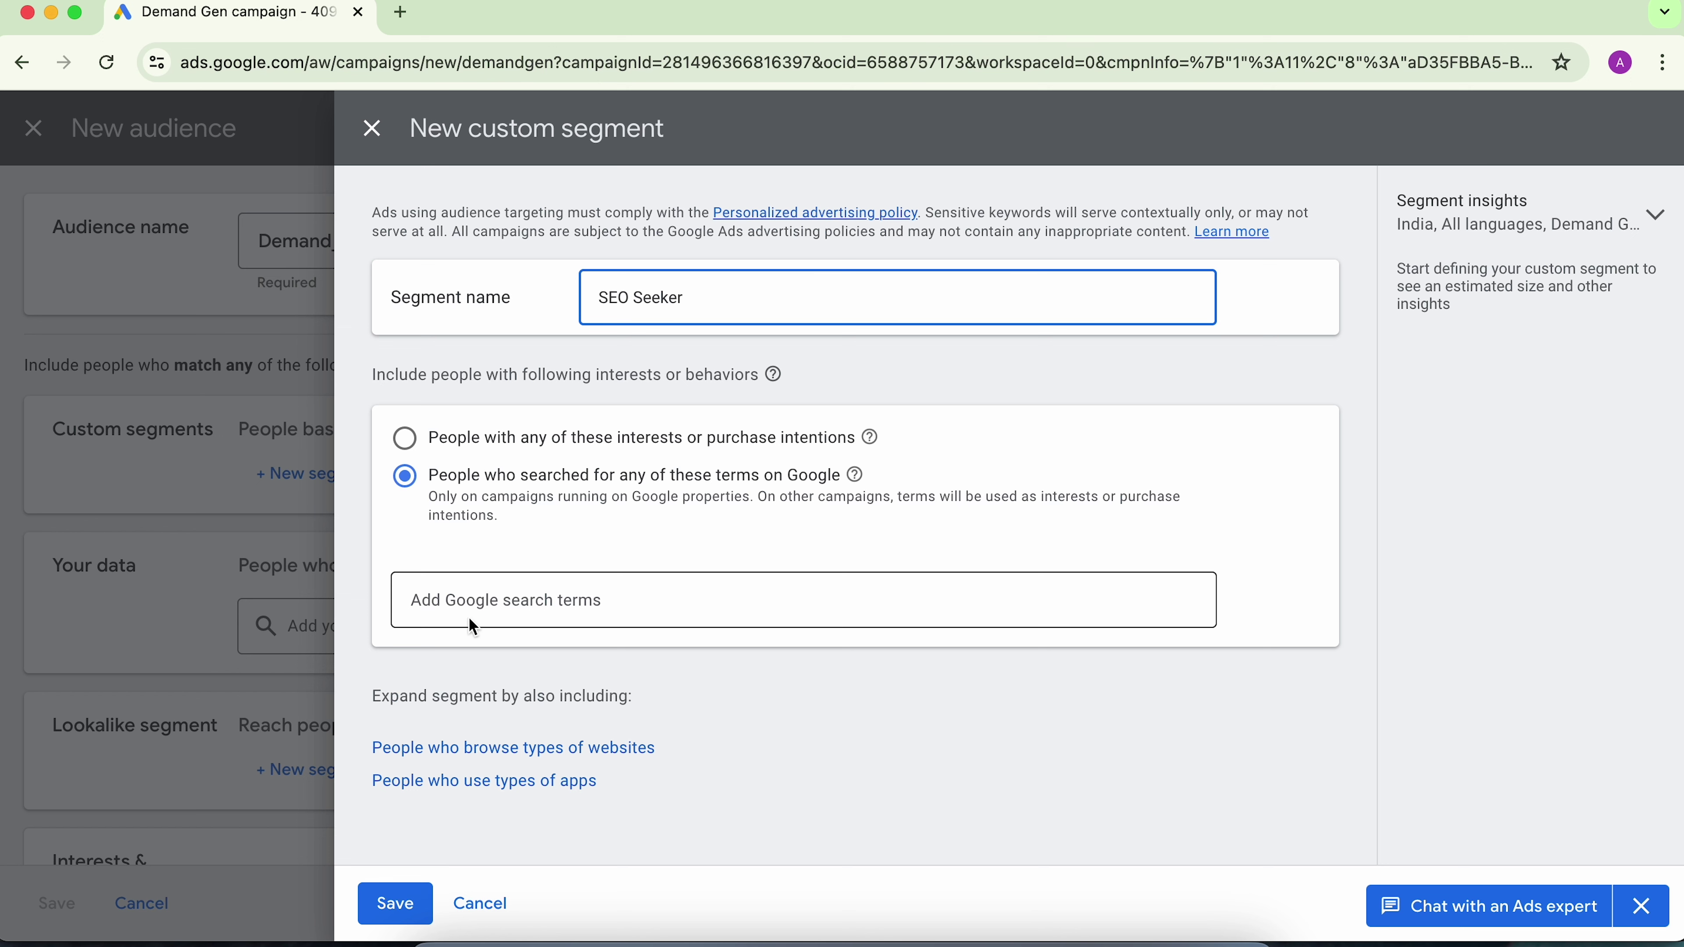
Add the Google search terms "seo", "search engine optimiation", "advanced seo" and "google search console" to the custom segment.
{"action": "left_click", "coordinate": [476, 597]}
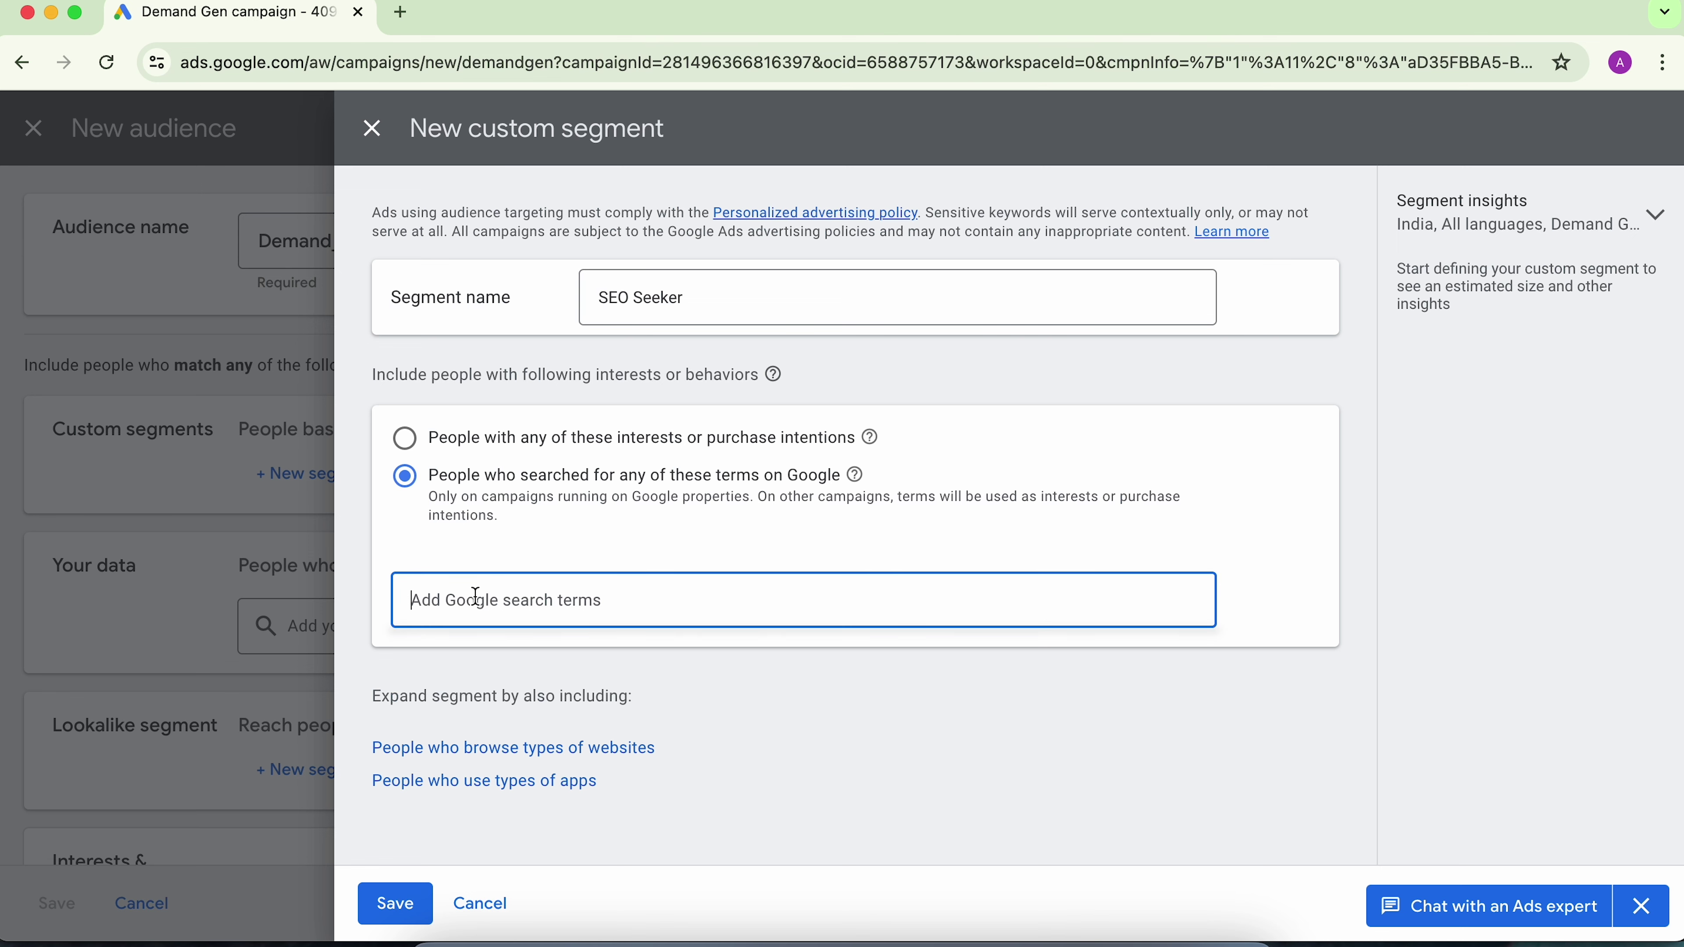
{"action": "type", "text": "seo"}
{"action": "key", "text": "Return"}
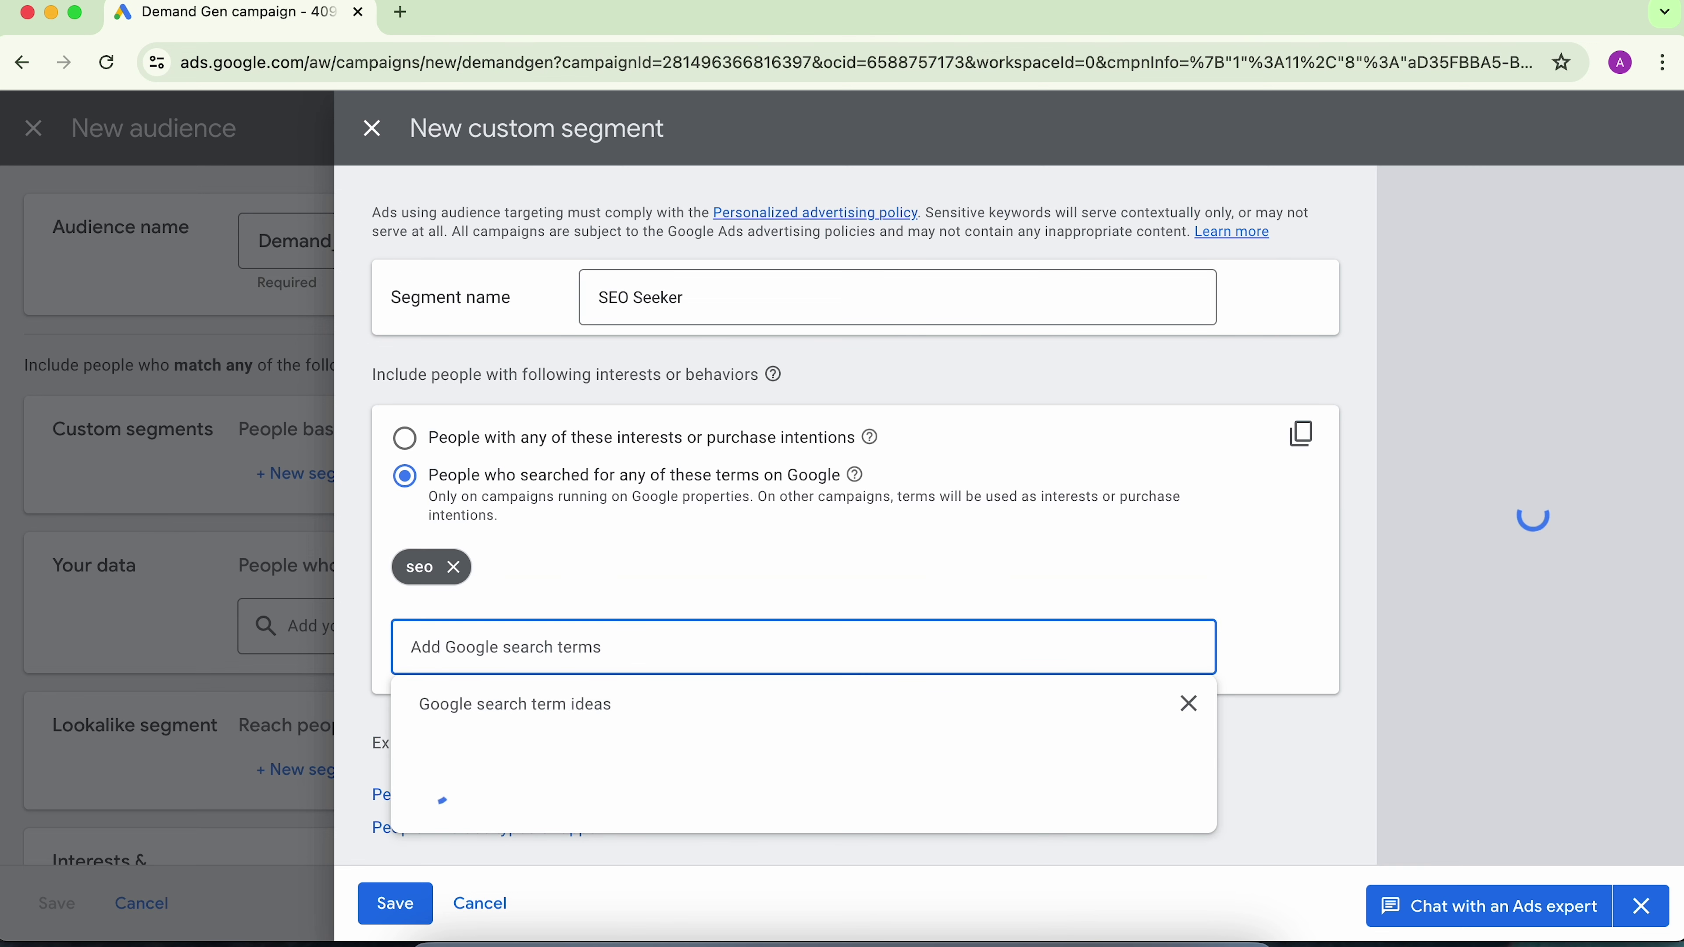
{"action": "type", "text": "search engine optimiation"}
{"action": "key", "text": "Return"}
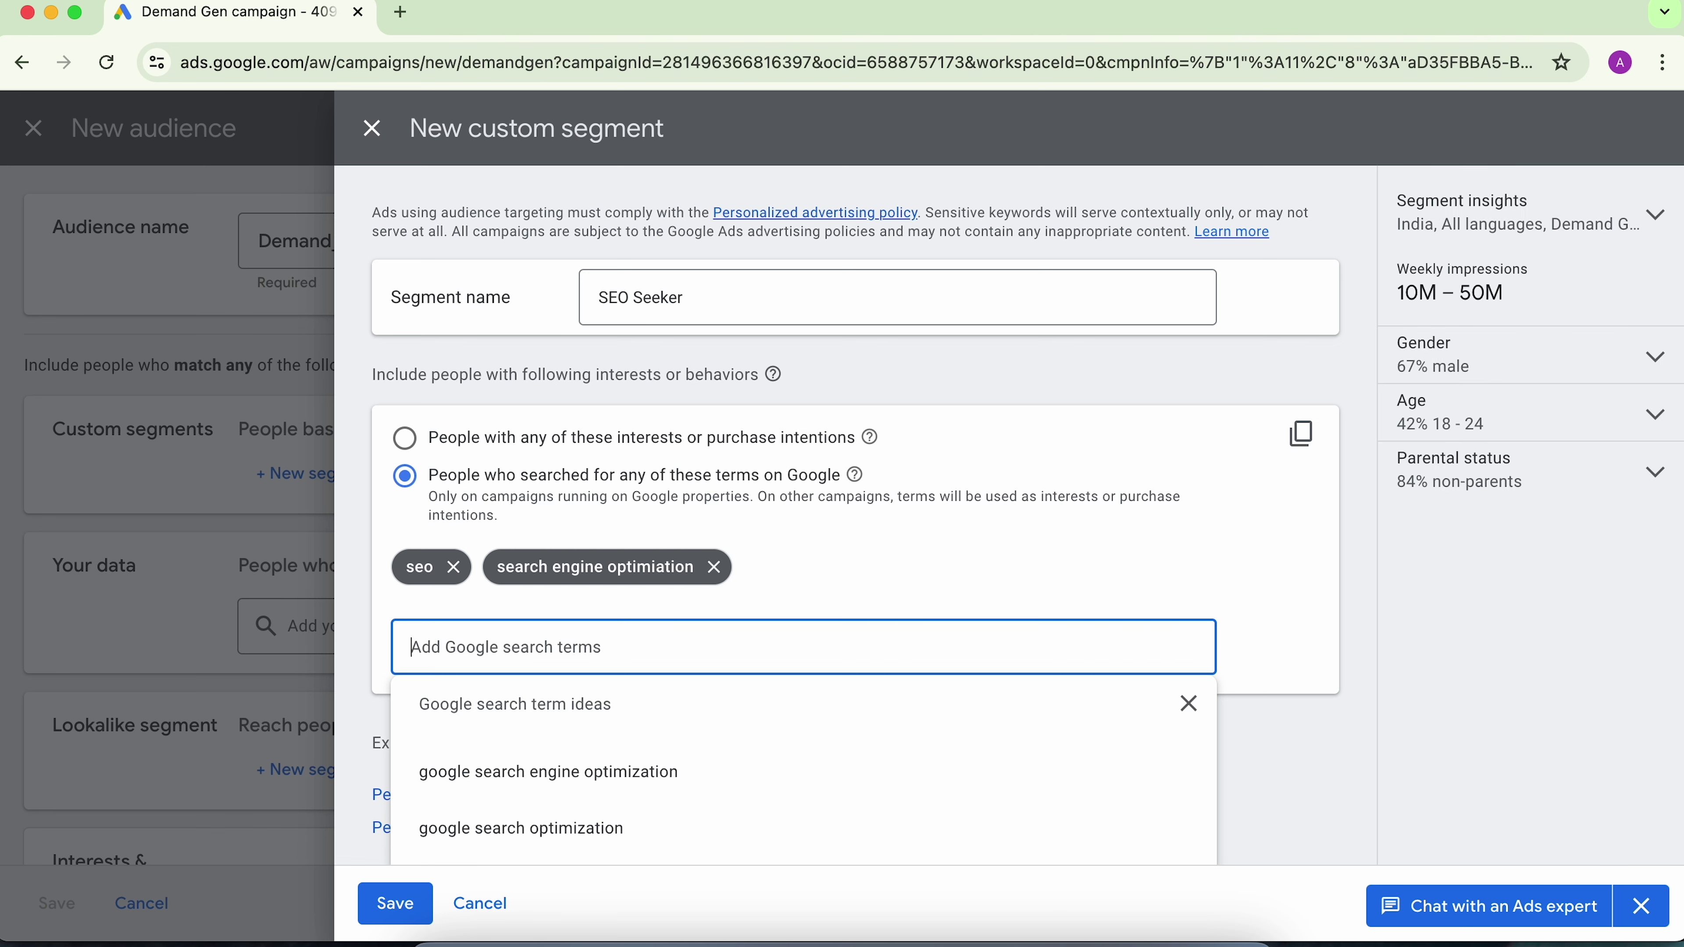
{"action": "type", "text": "advanc"}
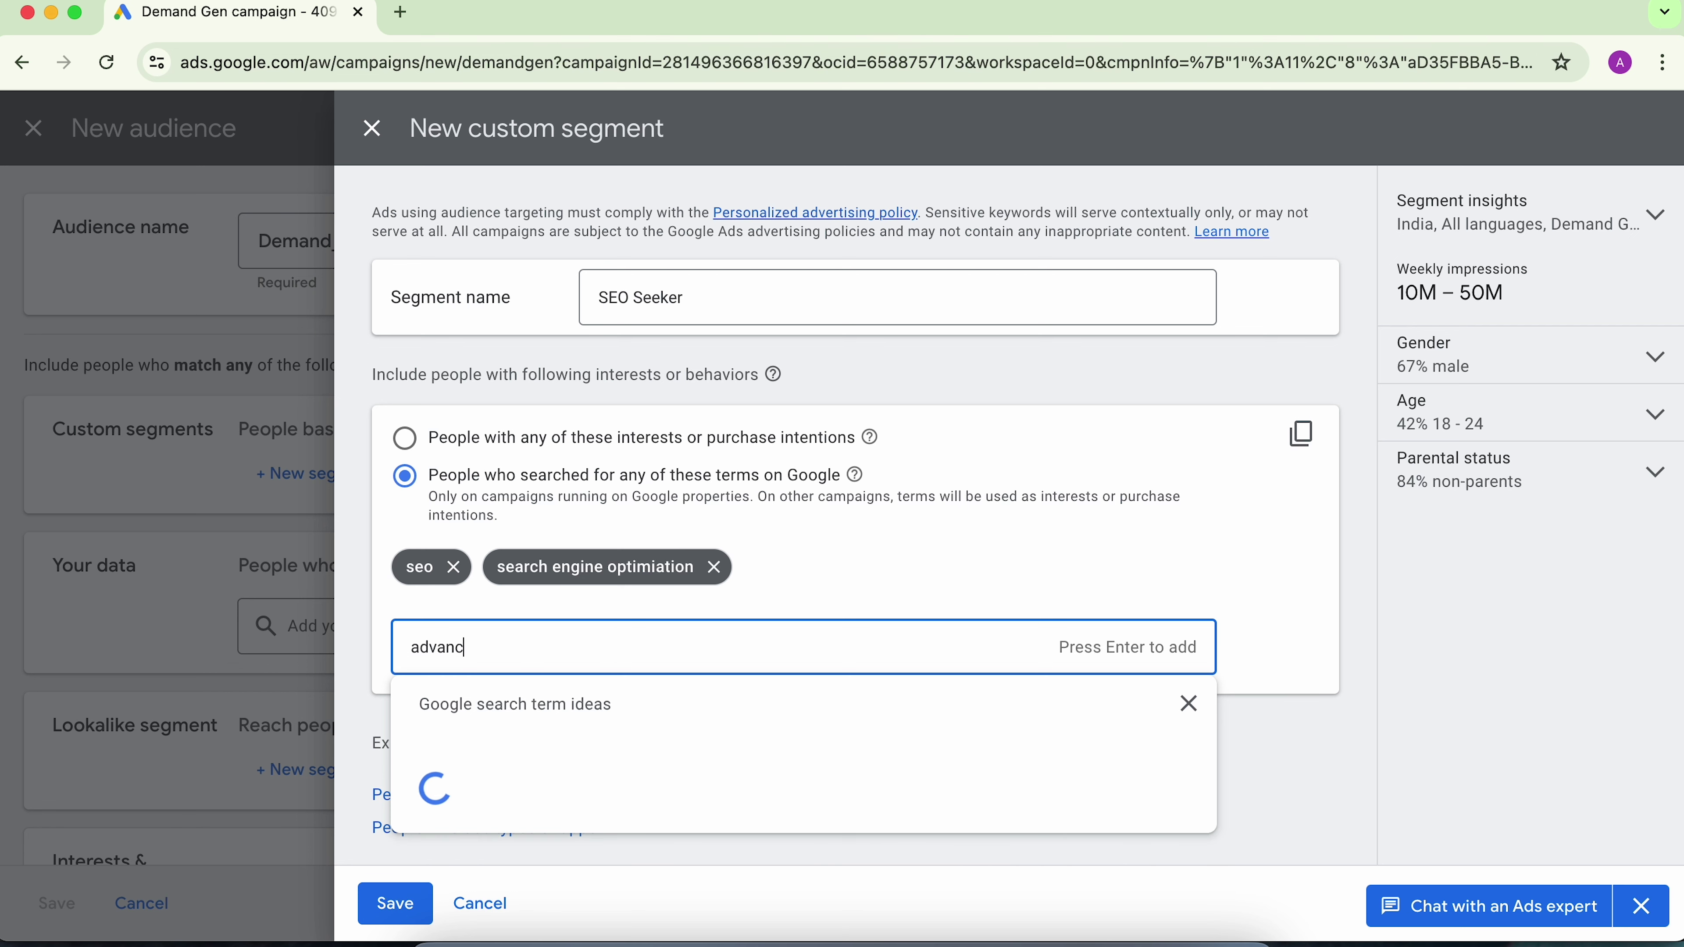
{"action": "type", "text": "ed seo"}
{"action": "key", "text": "Return"}
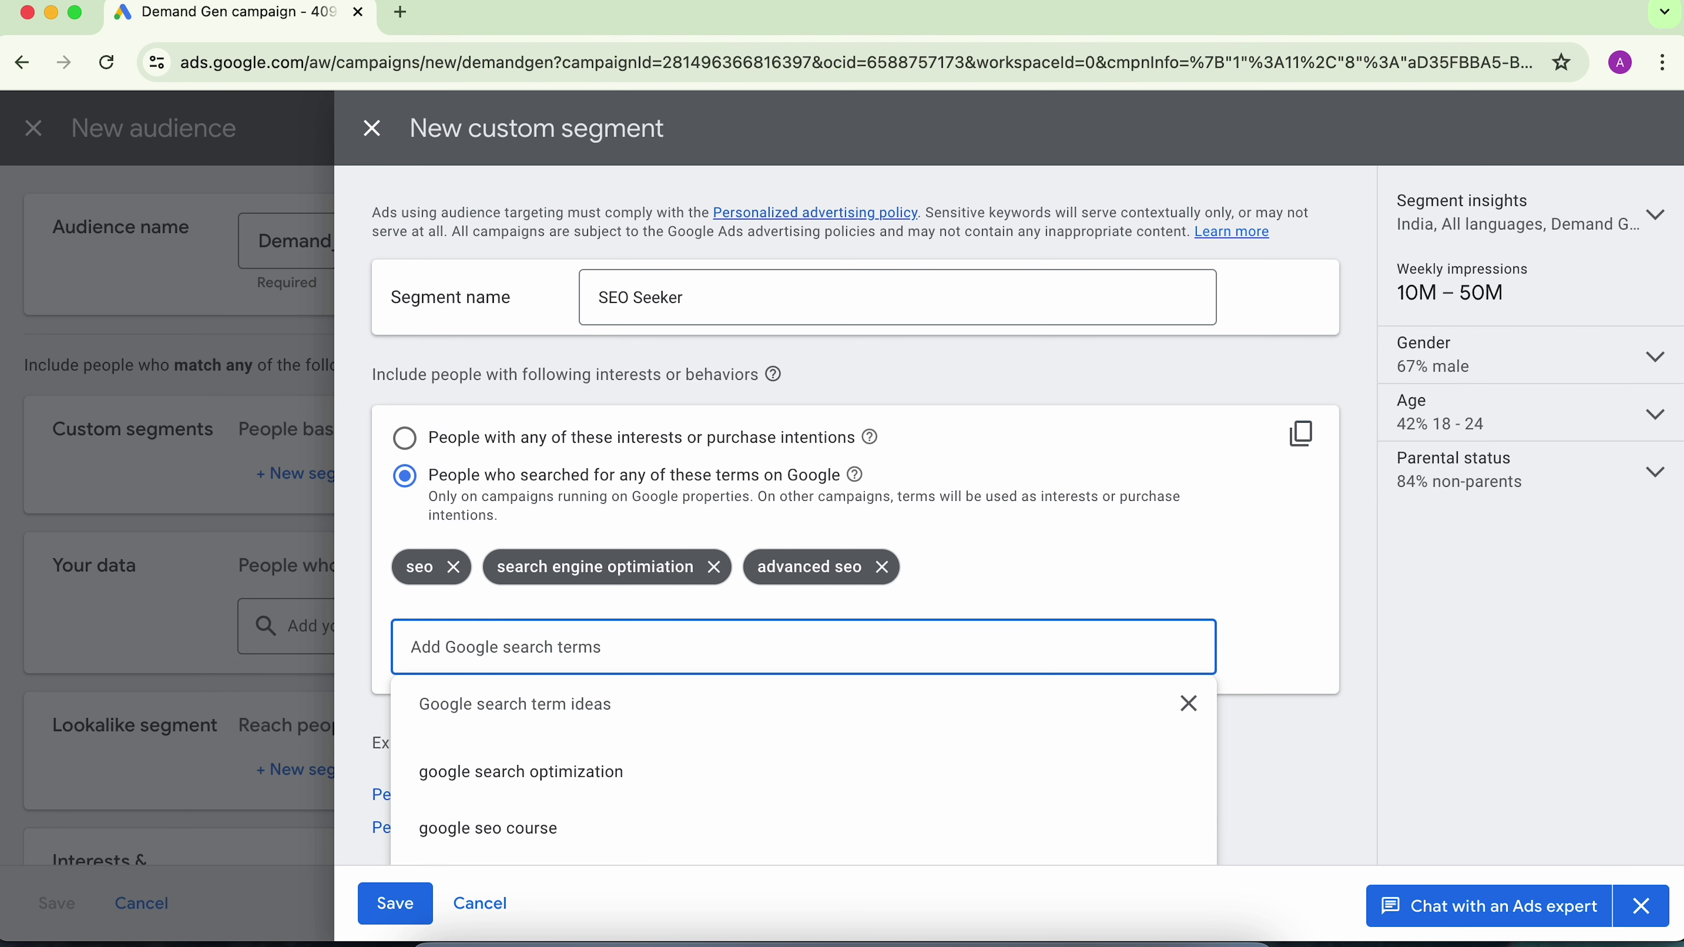
{"action": "type", "text": "google search console"}
{"action": "key", "text": "Return"}
Add the suggested Google search term "google analytics 4" to the custom segment, using "google analytics" to find it.
{"action": "type", "text": "google anal"}
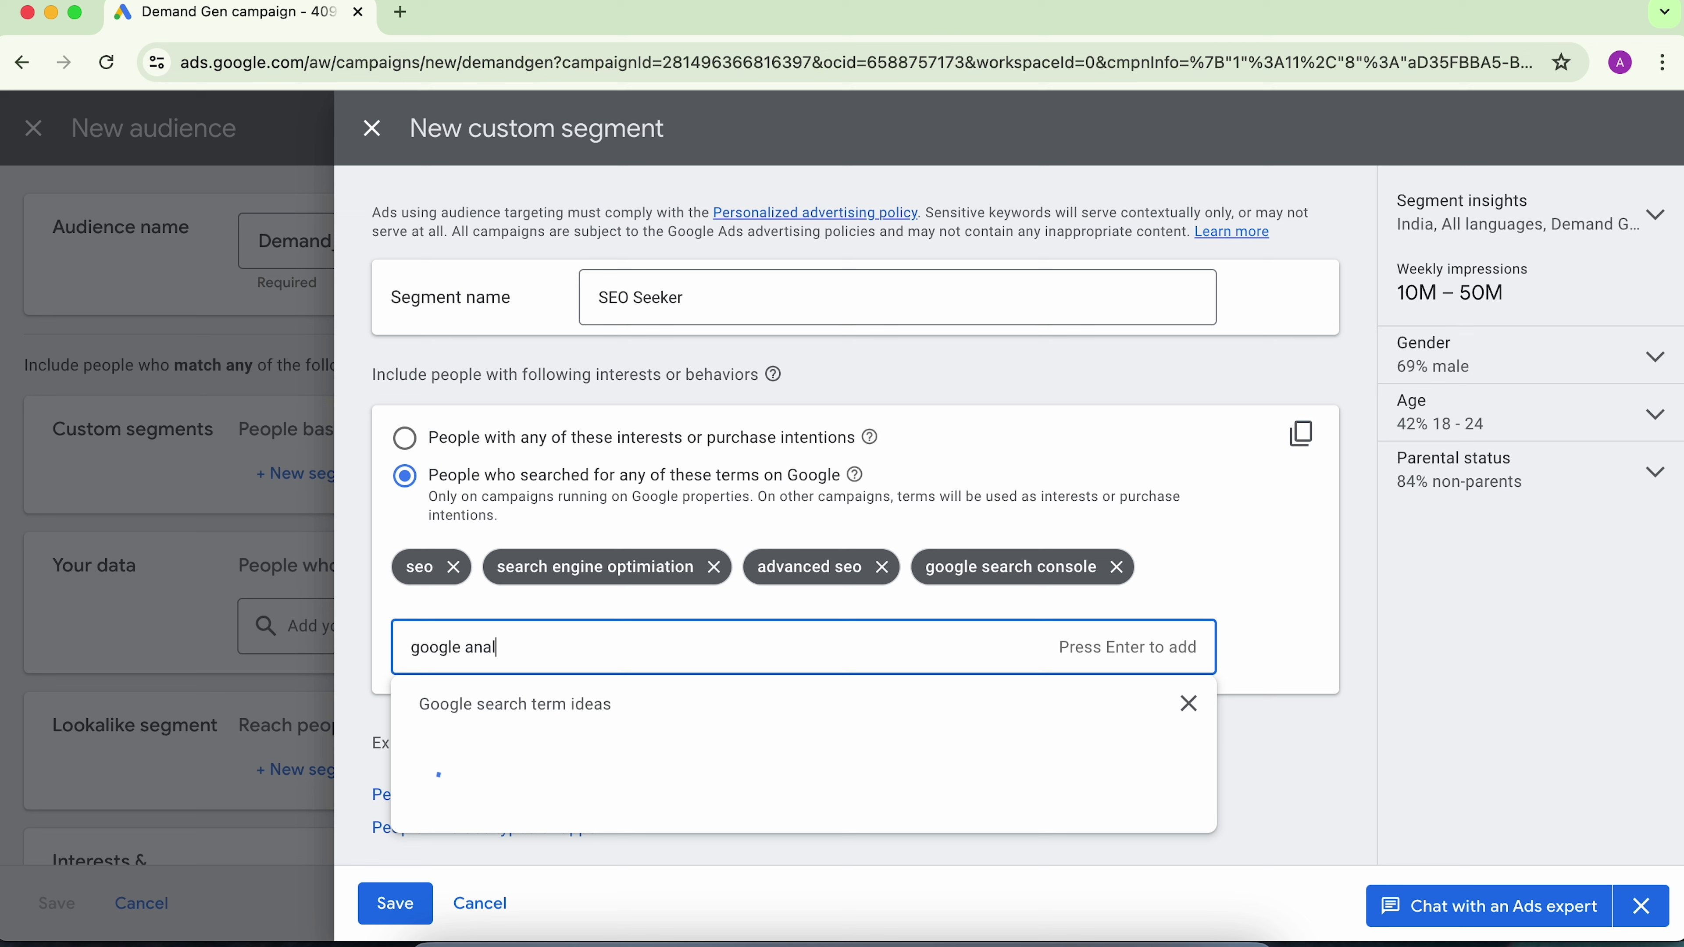
{"action": "type", "text": "ytics"}
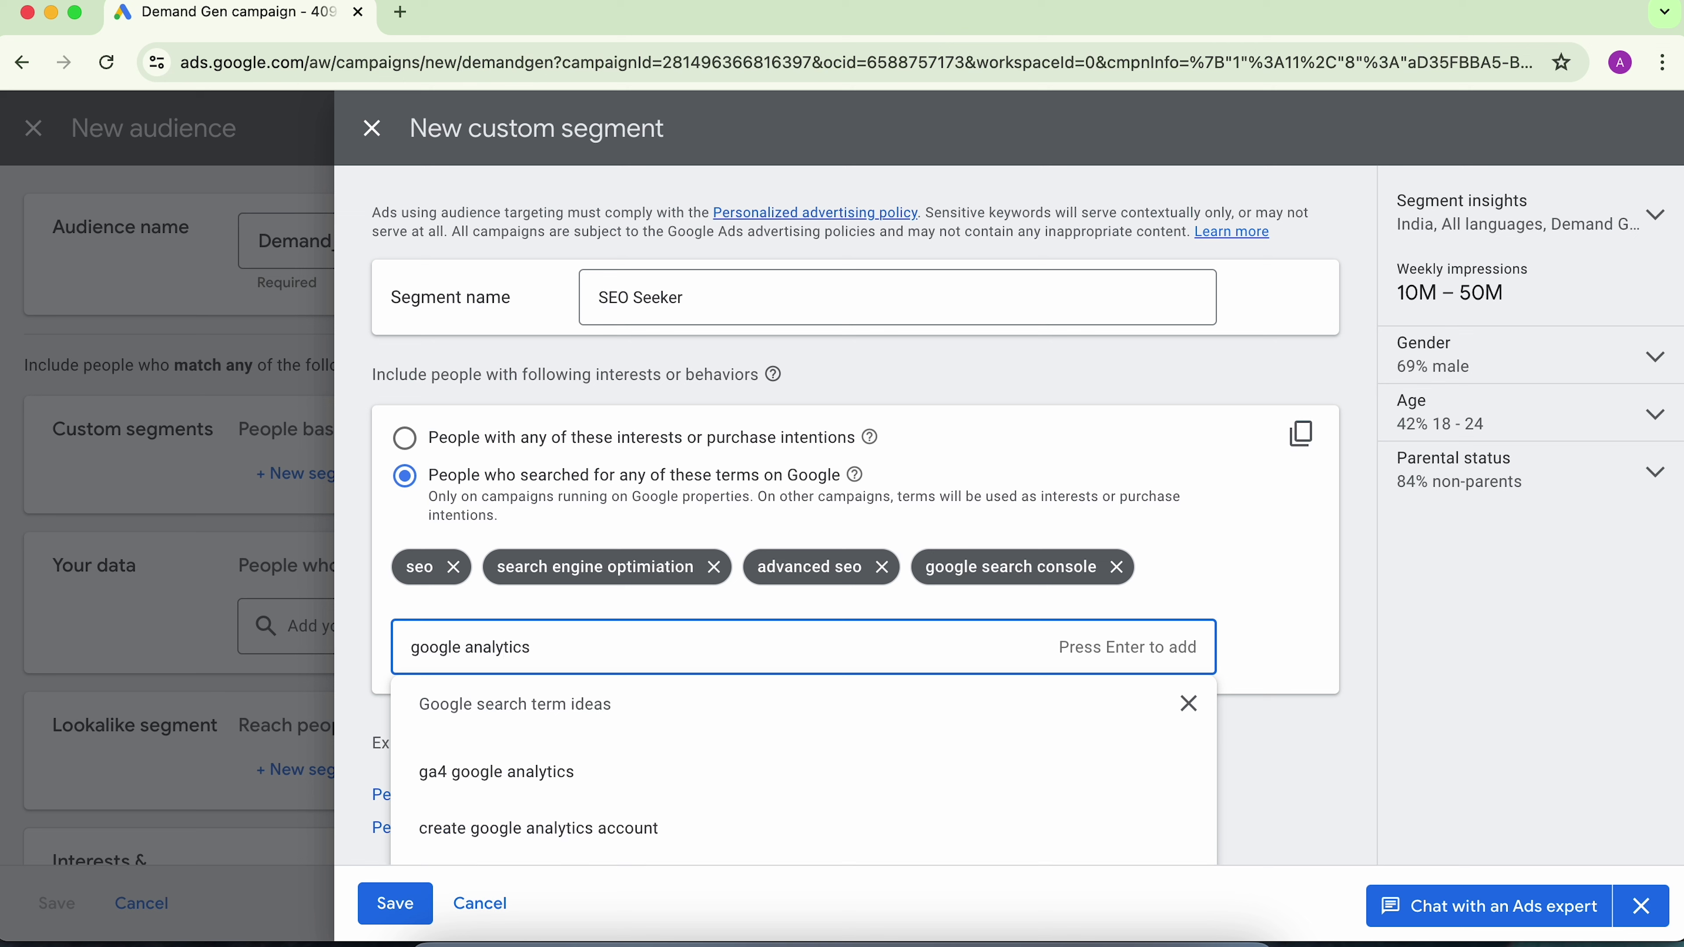
{"action": "scroll", "coordinate": [482, 789], "scroll_direction": "down", "scroll_amount": 2}
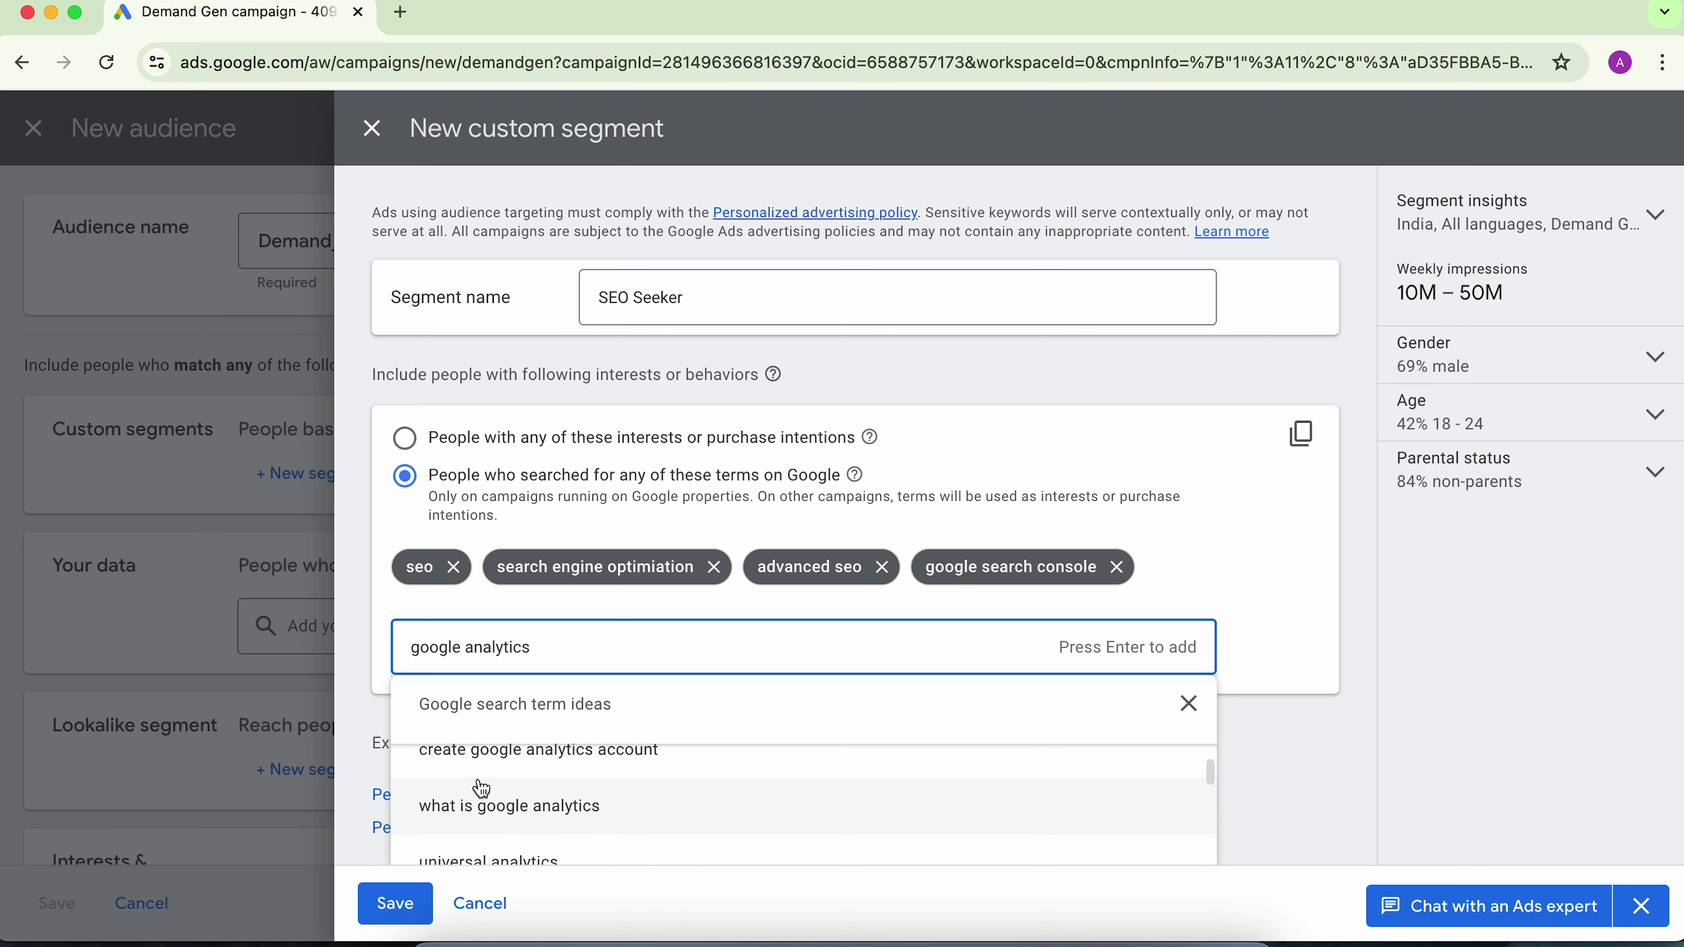
{"action": "scroll", "coordinate": [481, 789], "scroll_direction": "down", "scroll_amount": 2}
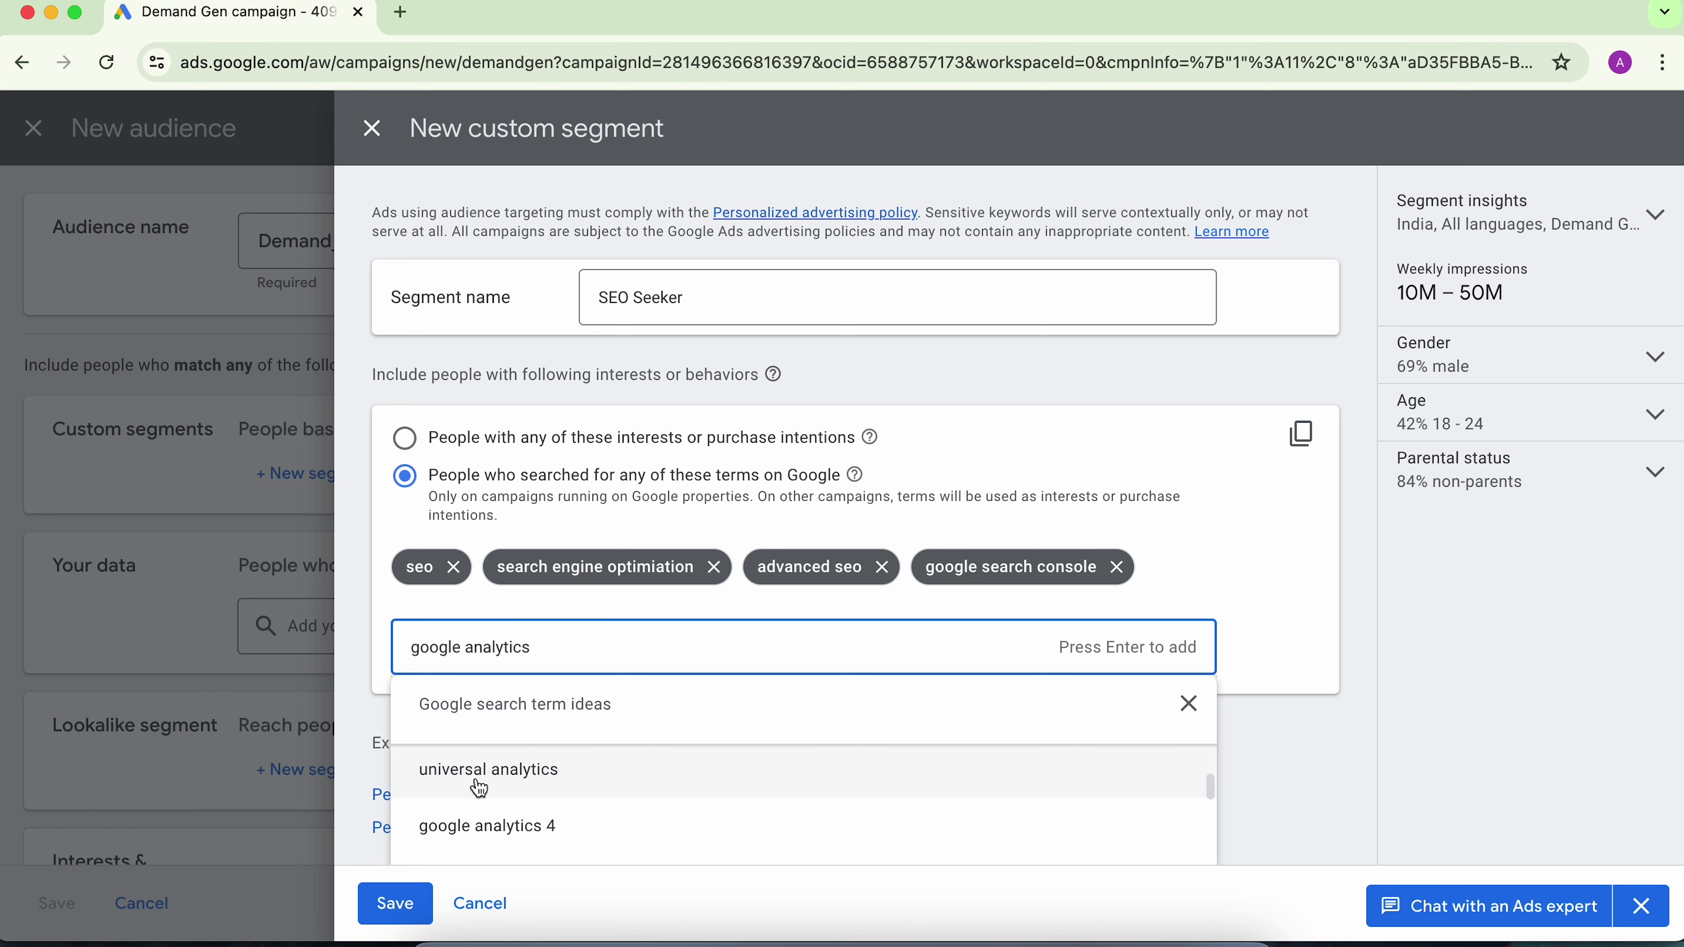
{"action": "left_click", "coordinate": [478, 804]}
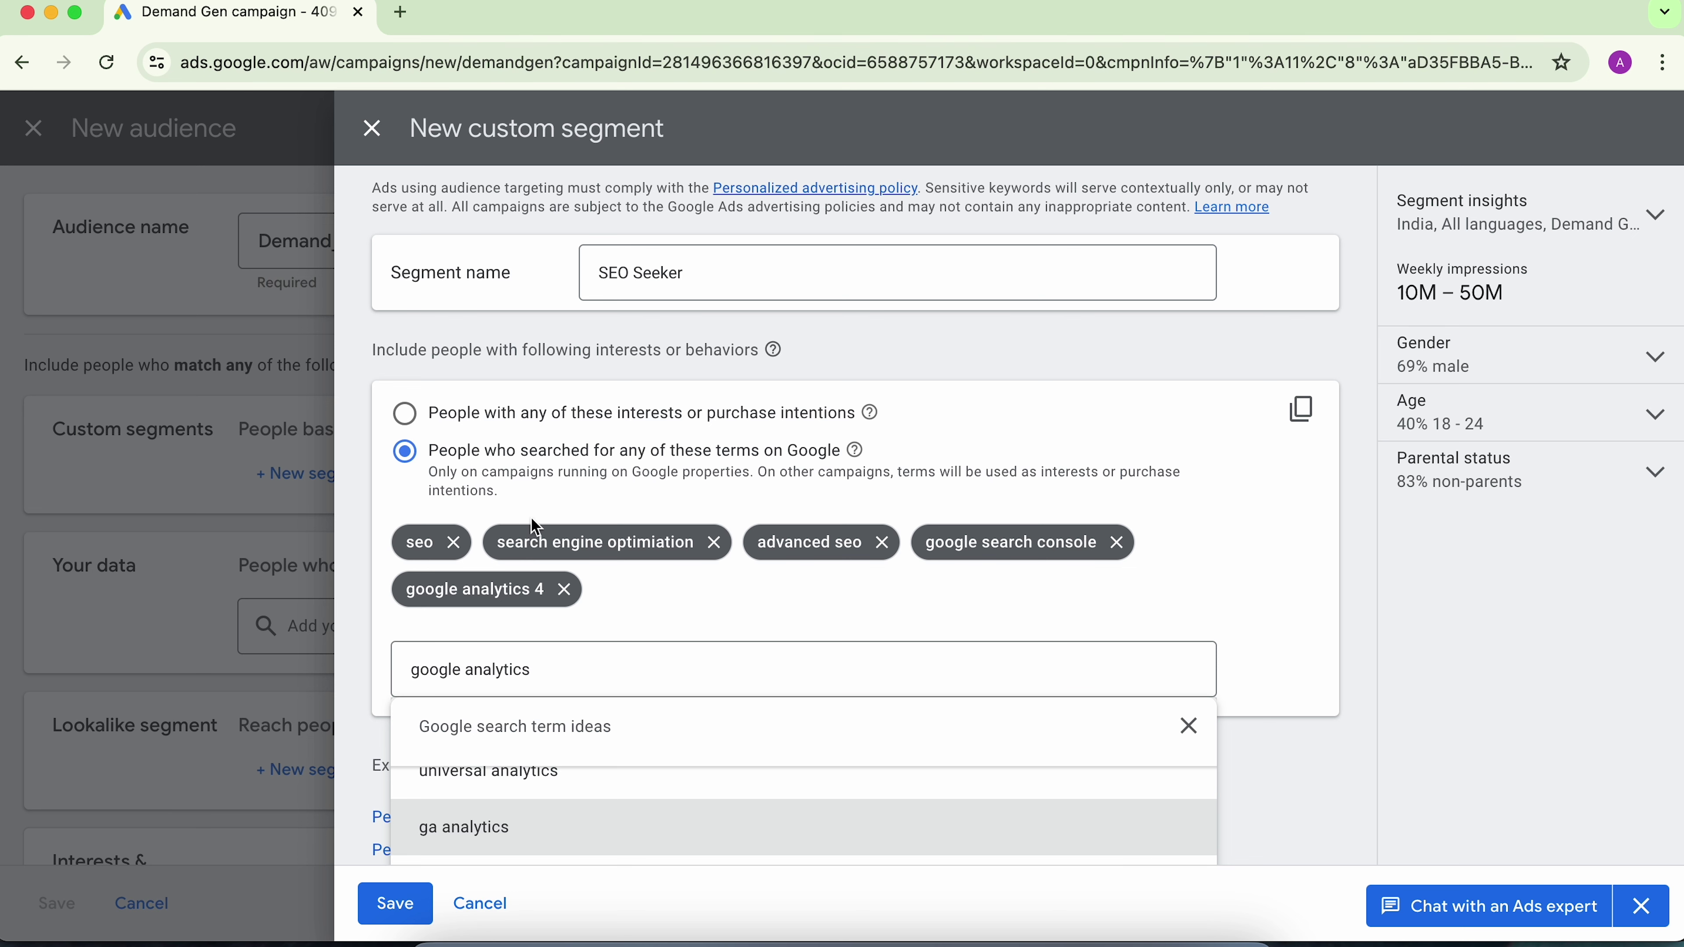
{"action": "scroll", "coordinate": [538, 481], "scroll_direction": "up", "scroll_amount": 1}
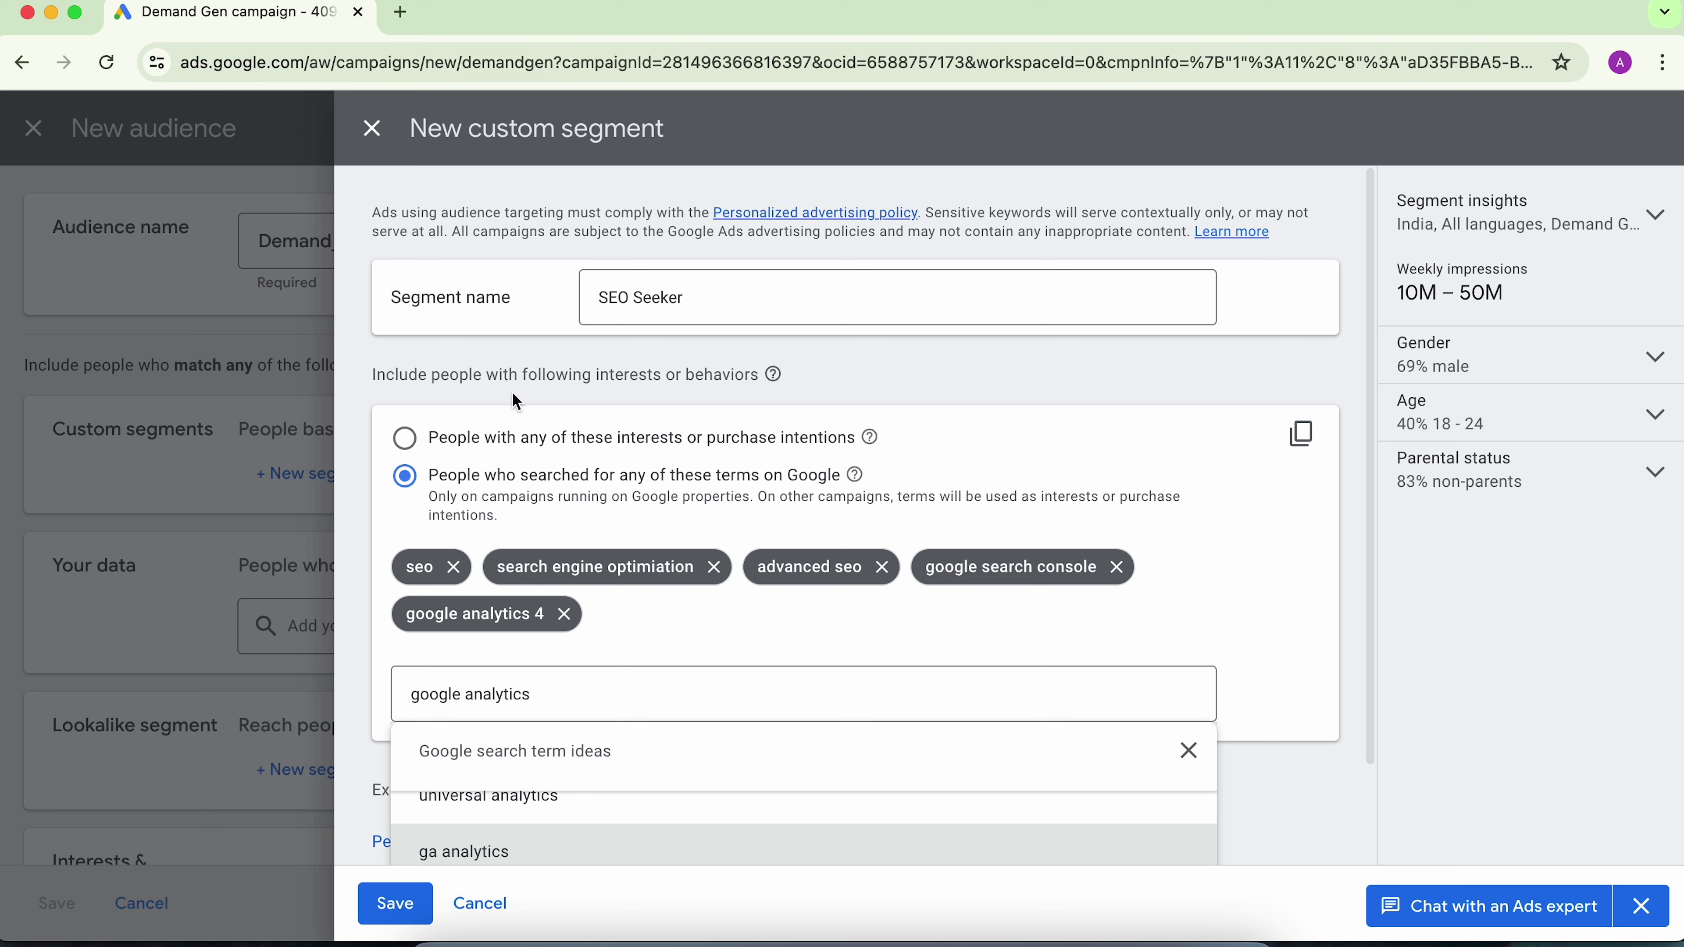
{"action": "key", "text": "Escape"}
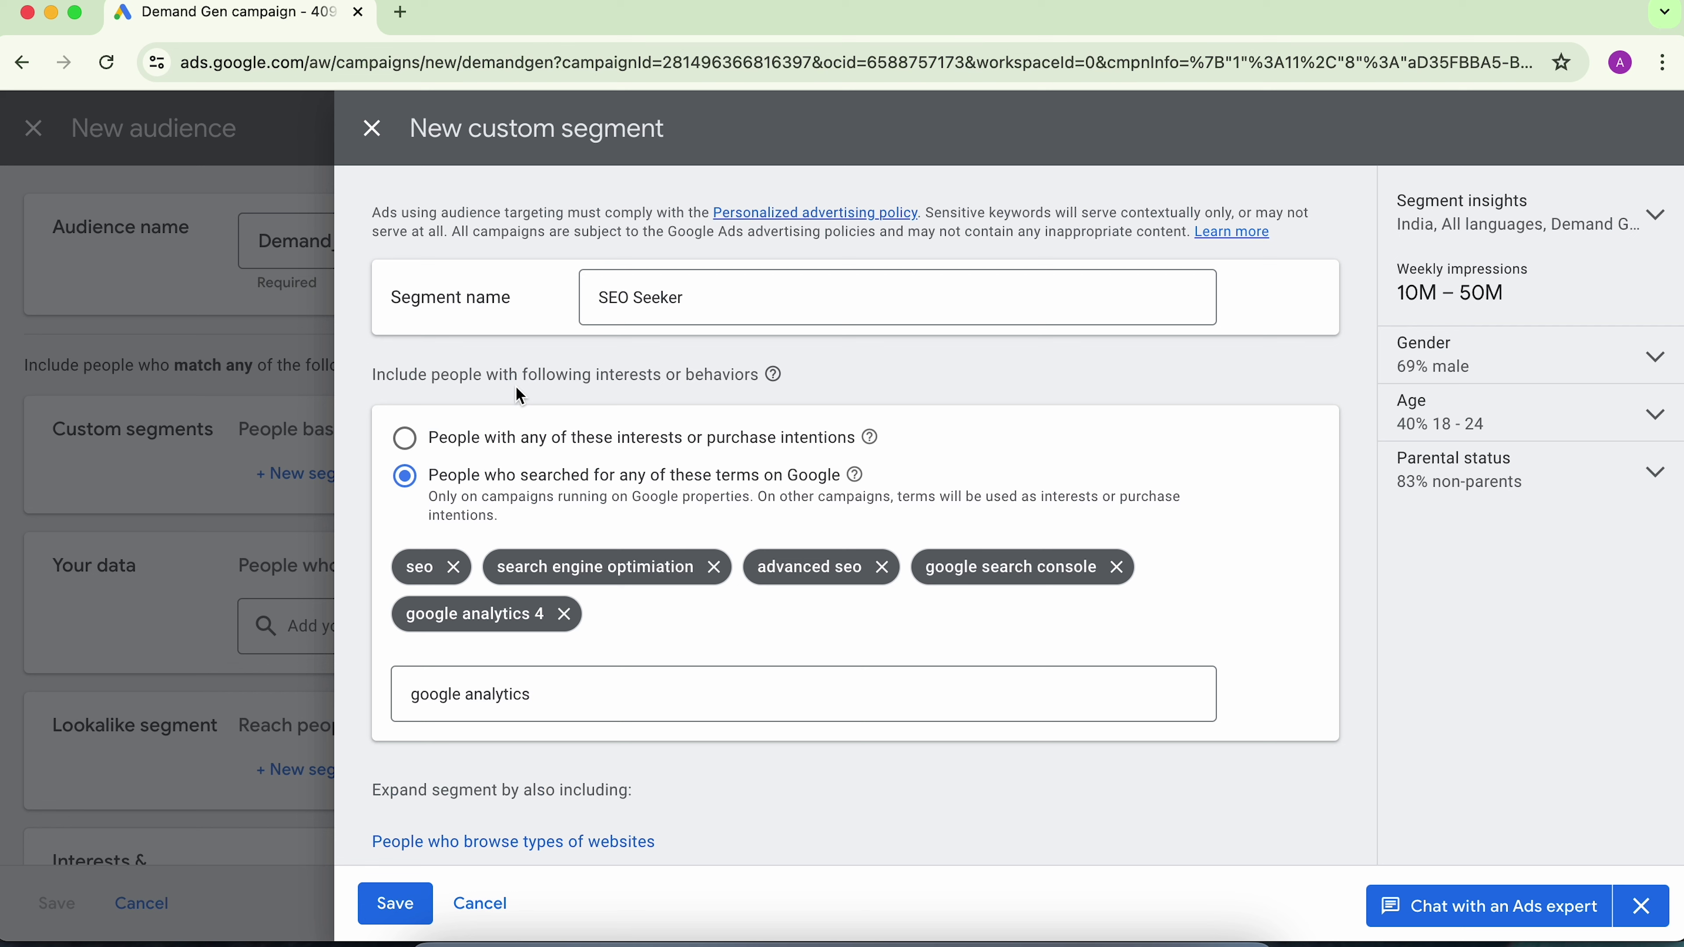
Switch the custom segment to people with any of these interests or purchase intentions, and remove all its existing terms.
{"action": "left_click", "coordinate": [405, 440]}
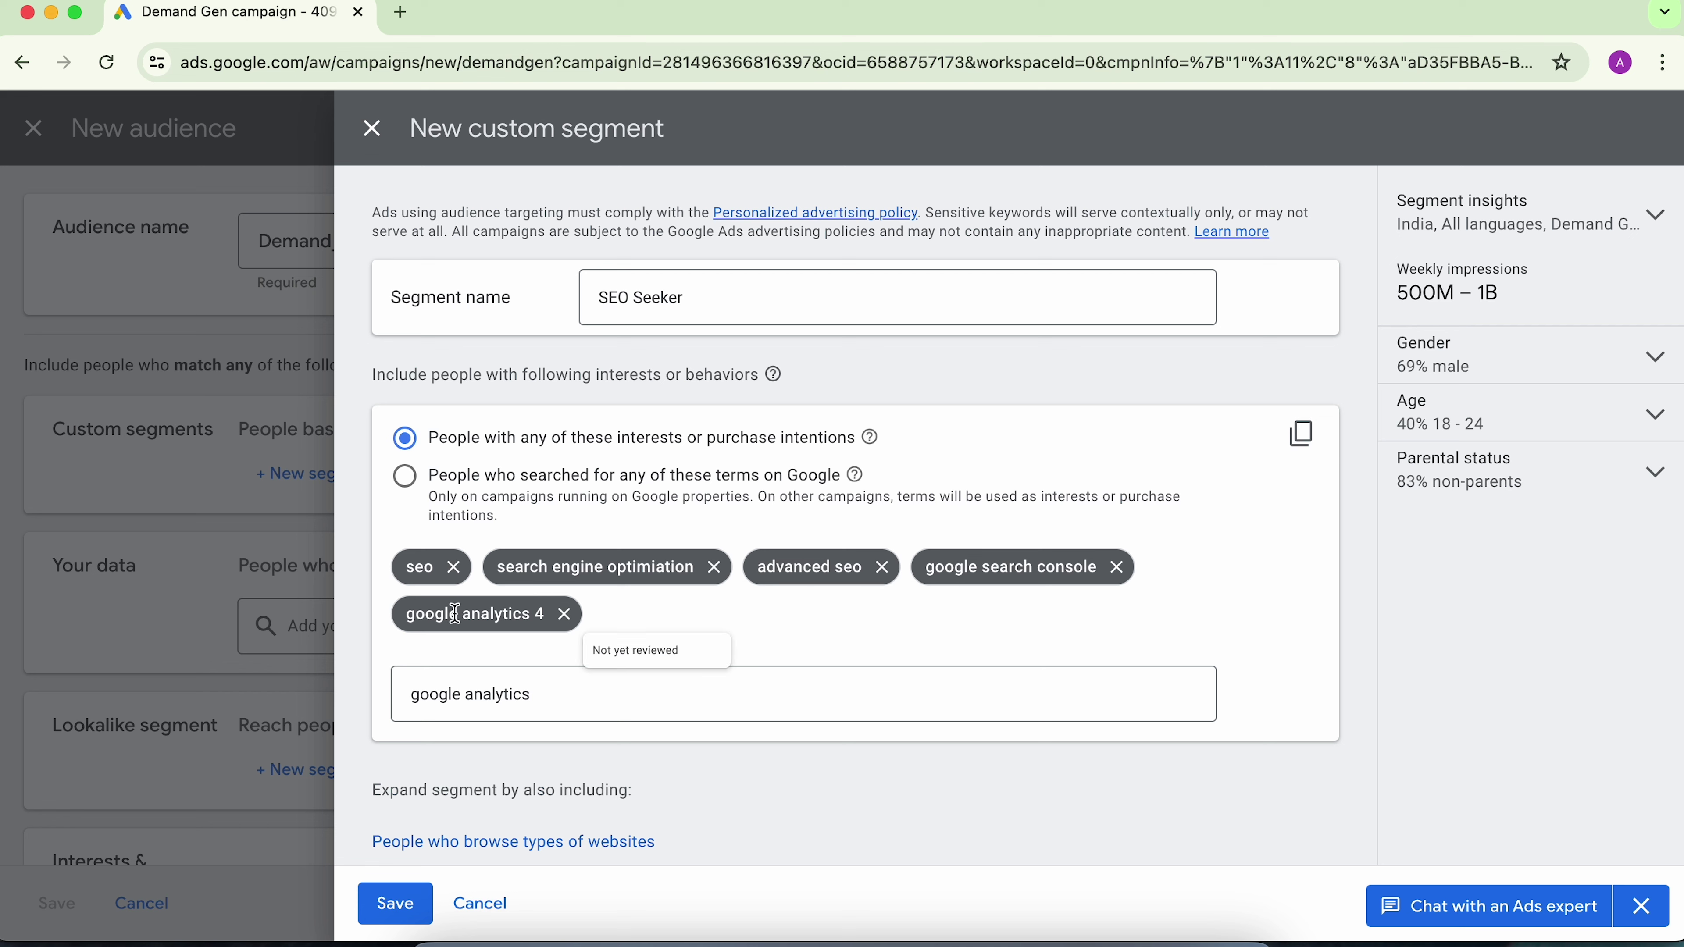
{"action": "left_click", "coordinate": [455, 568]}
{"action": "left_click", "coordinate": [621, 565]}
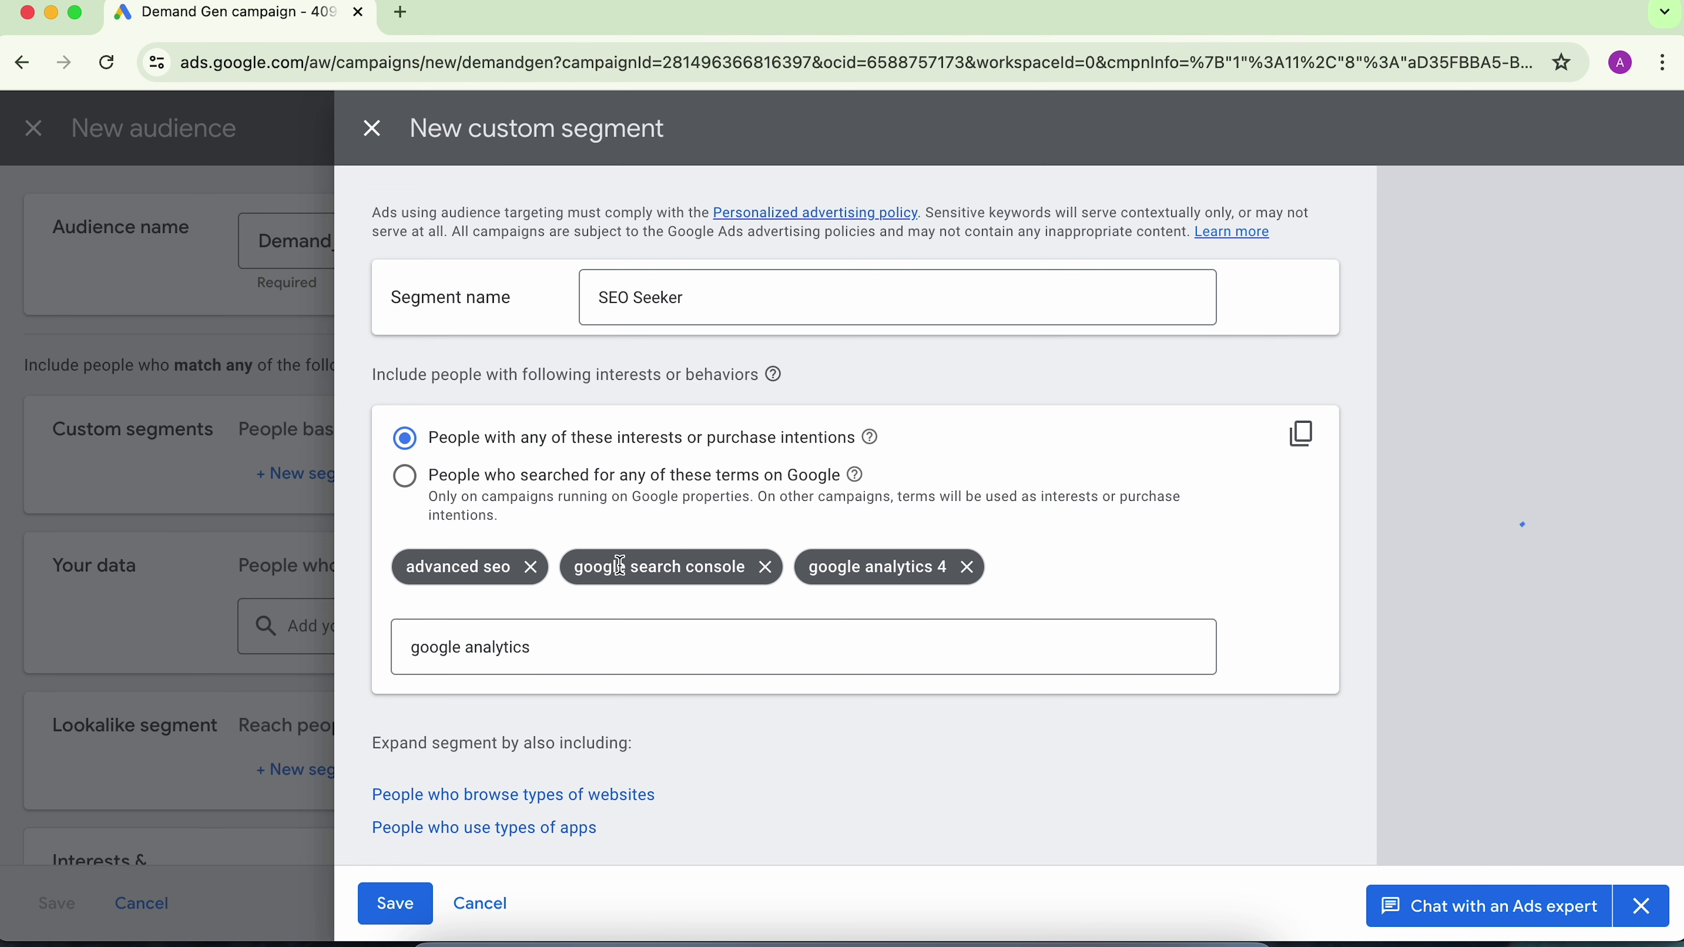
{"action": "left_click", "coordinate": [532, 568]}
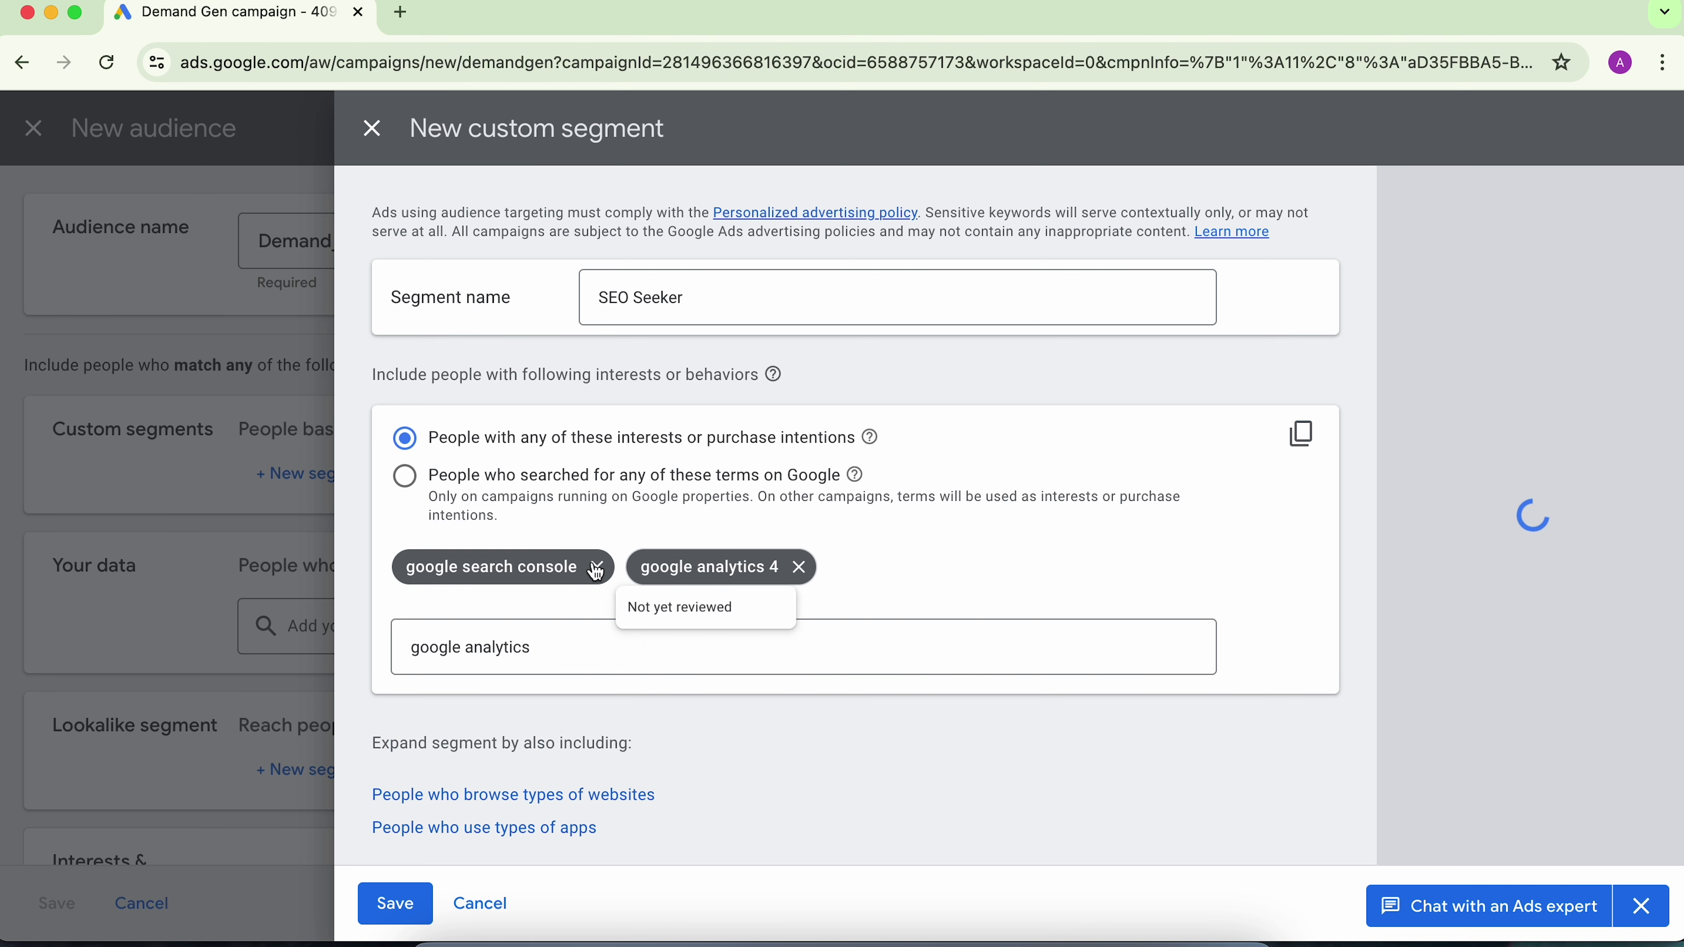
{"action": "left_click", "coordinate": [591, 567]}
{"action": "left_click", "coordinate": [565, 567]}
Add the suggested interests "semrush tool" and "ahrefs keyword research" to the custom segment.
{"action": "left_click", "coordinate": [545, 595]}
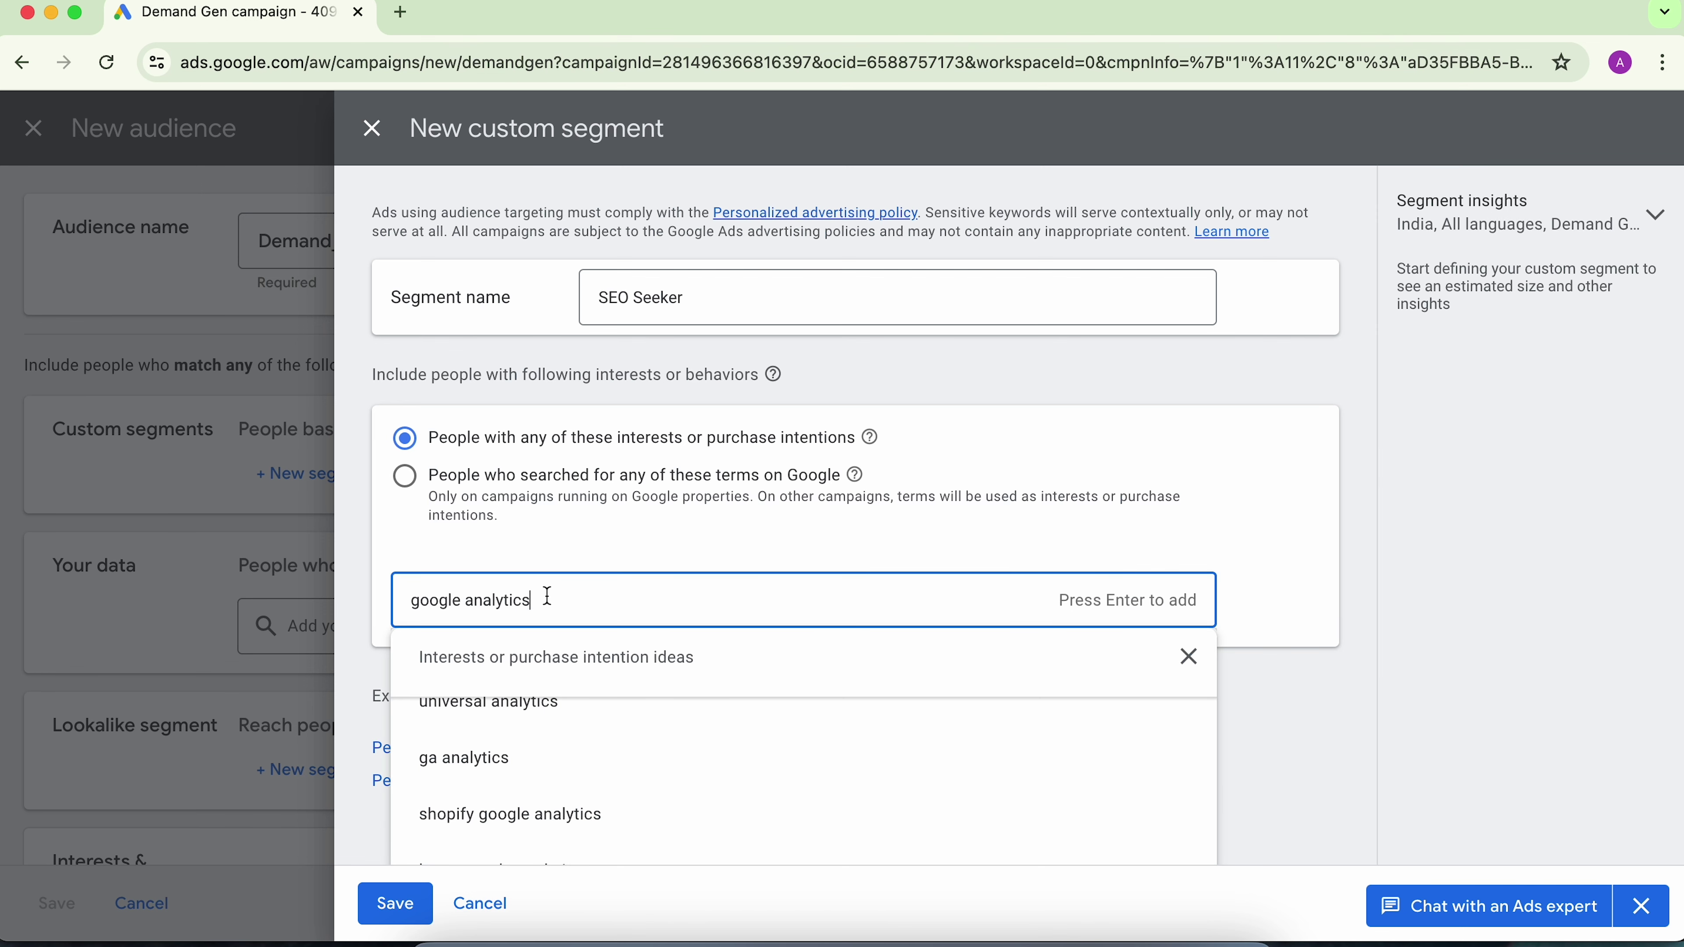
{"action": "key", "text": "super+a"}
{"action": "key", "text": "BackSpace"}
{"action": "type", "text": "semrush"}
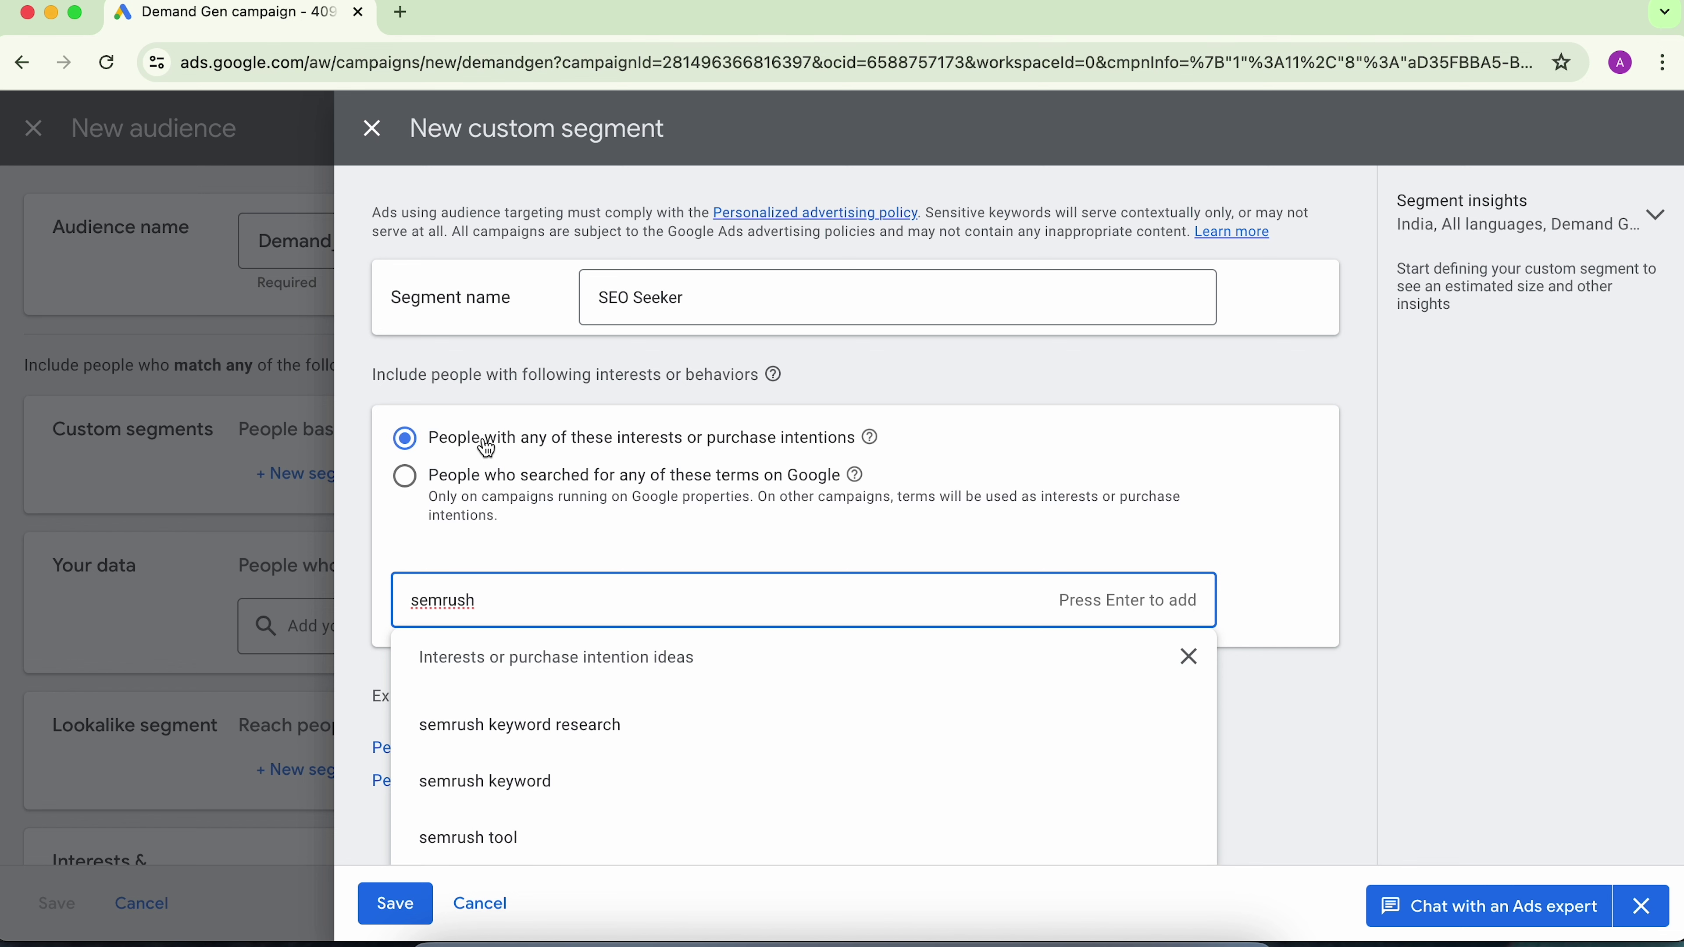
{"action": "left_click", "coordinate": [476, 839]}
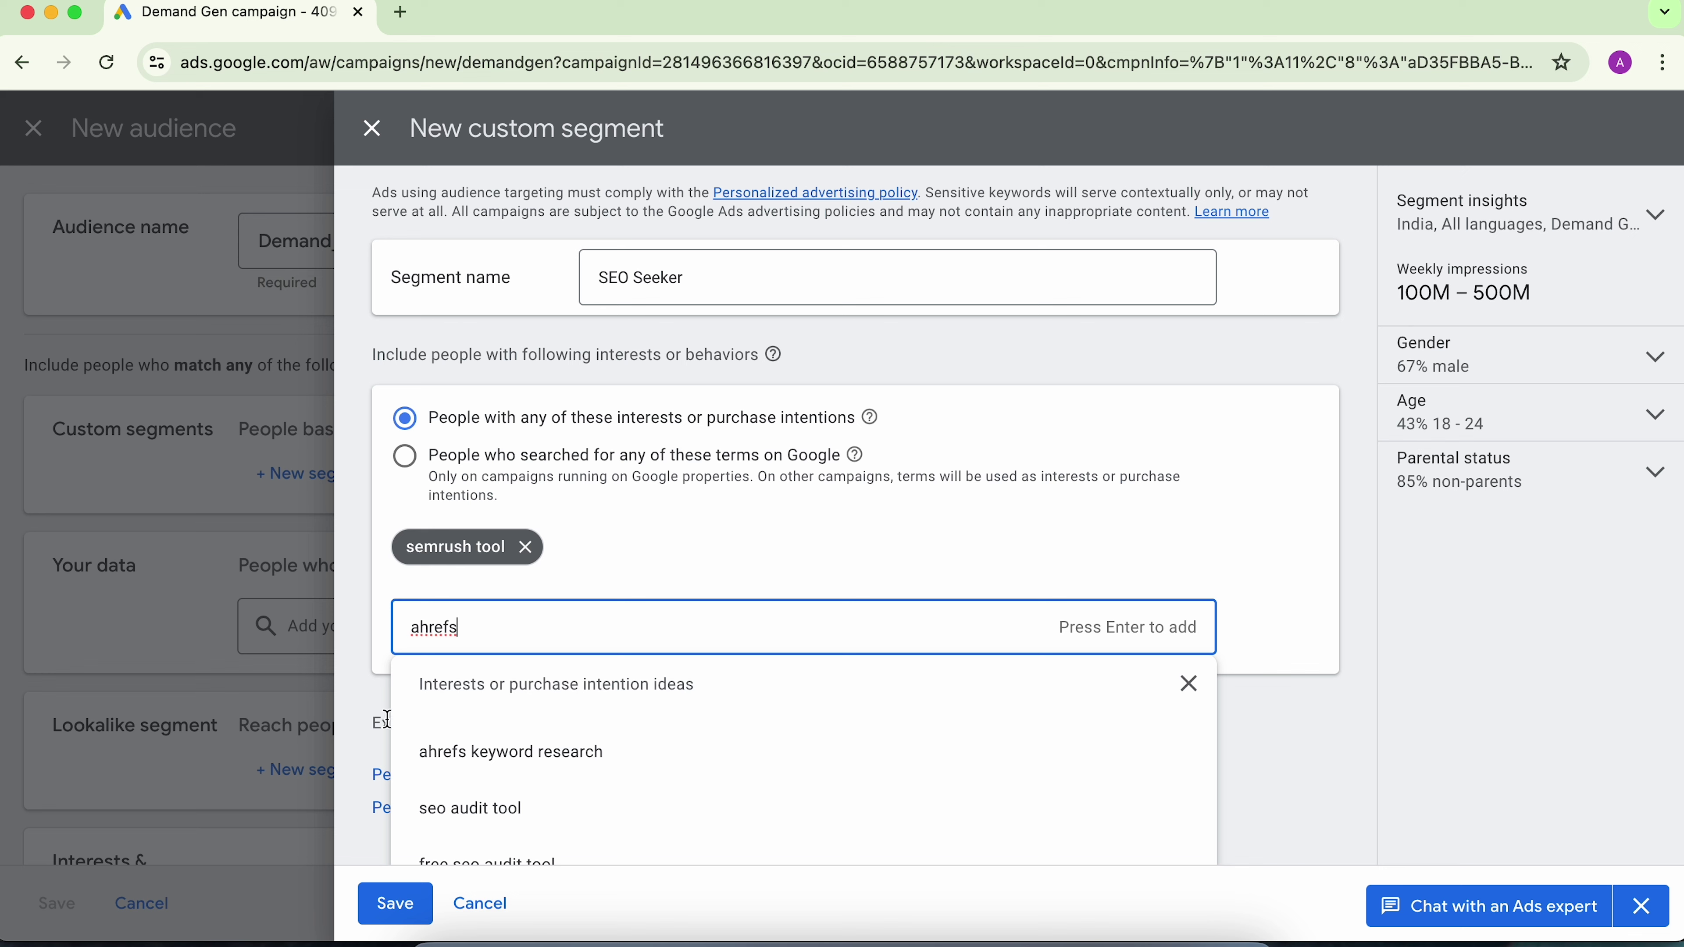
{"action": "left_click", "coordinate": [434, 754]}
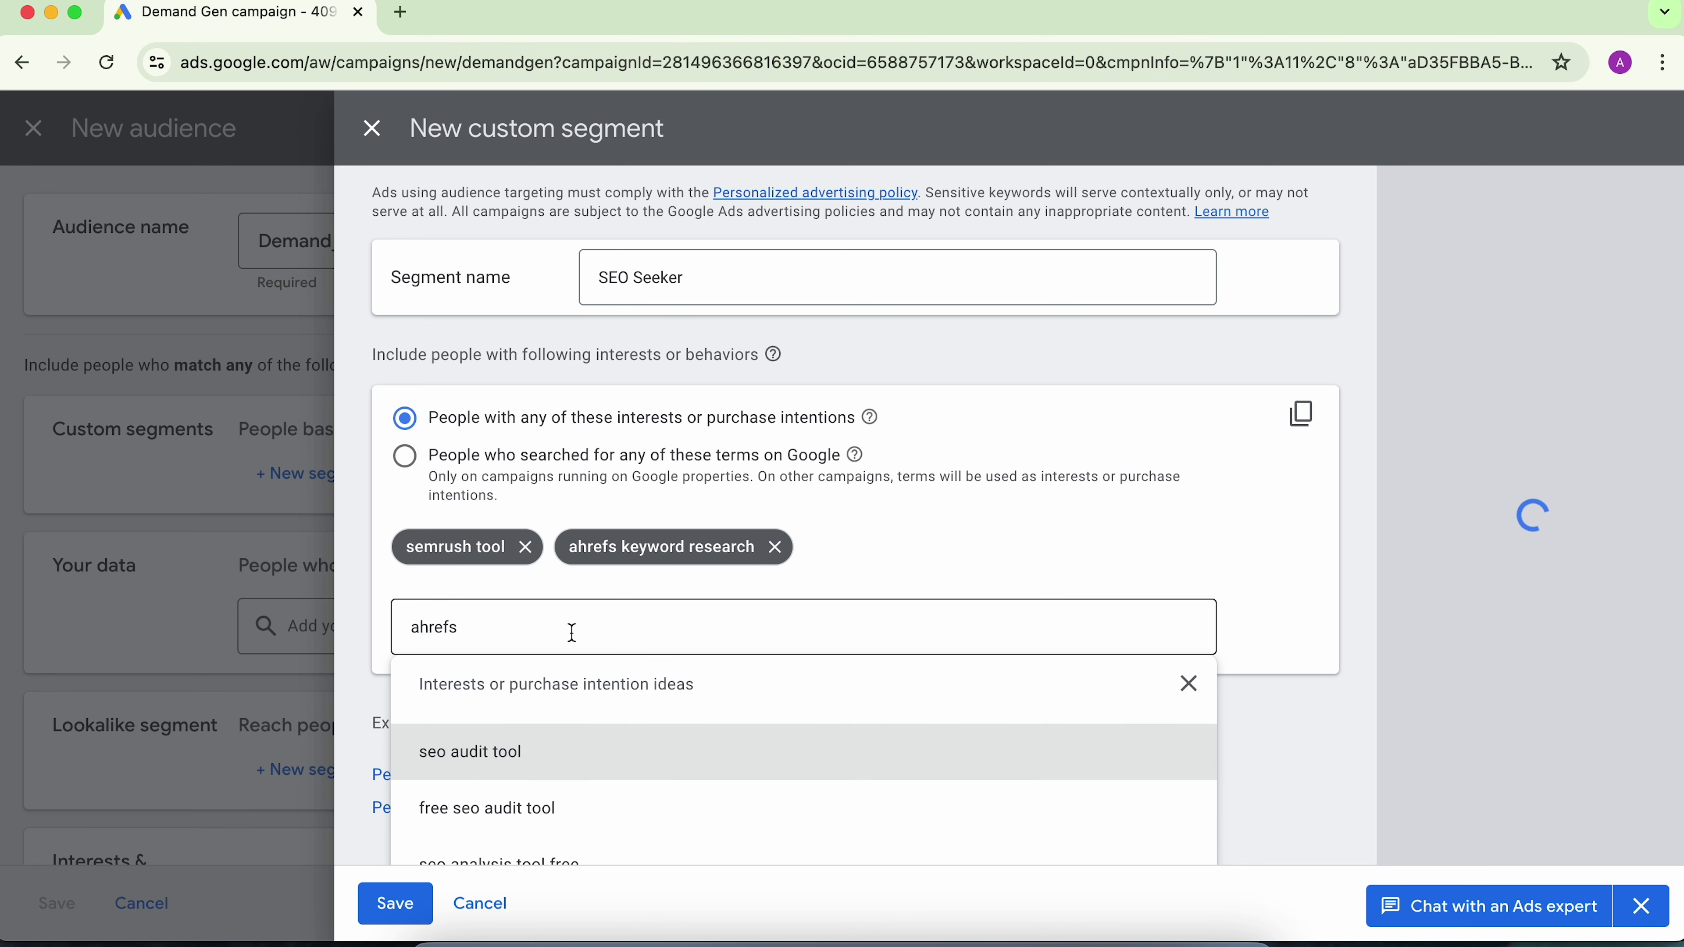
Look up ideas for "group seo buy" and add the suggested interest "group buy seo tools" to the custom segment.
{"action": "left_click_drag", "start_coordinate": [547, 627], "coordinate": [387, 625]}
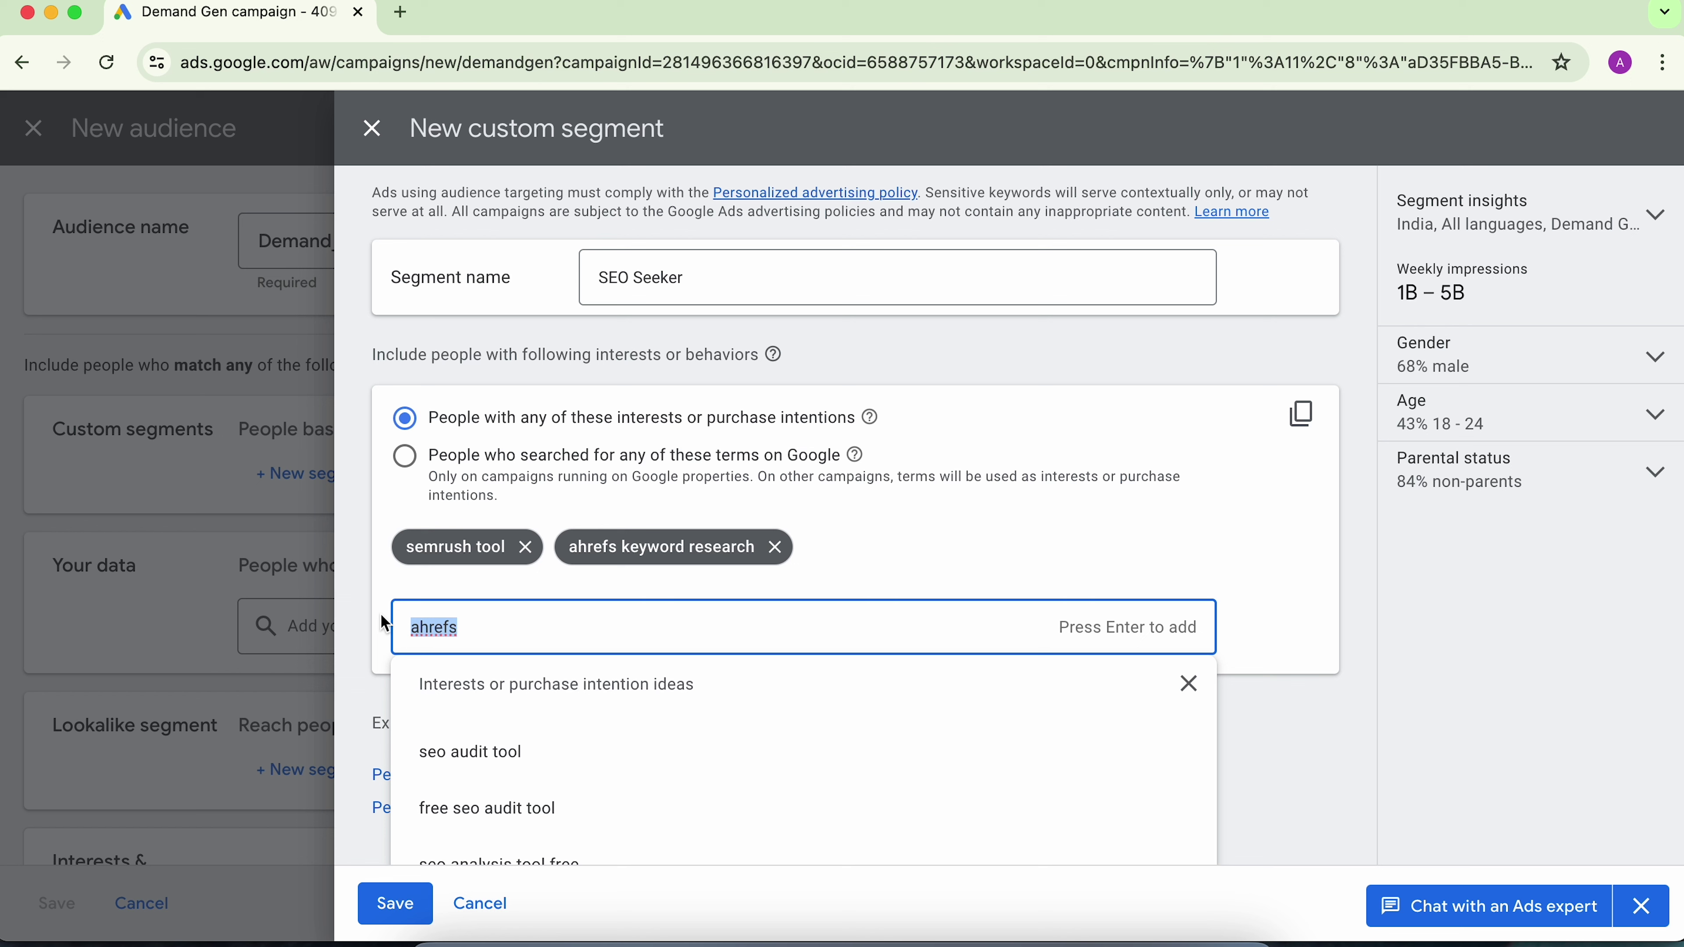
{"action": "type", "text": "gd"}
{"action": "key", "text": "BackSpace"}
{"action": "type", "text": "roup seo buy"}
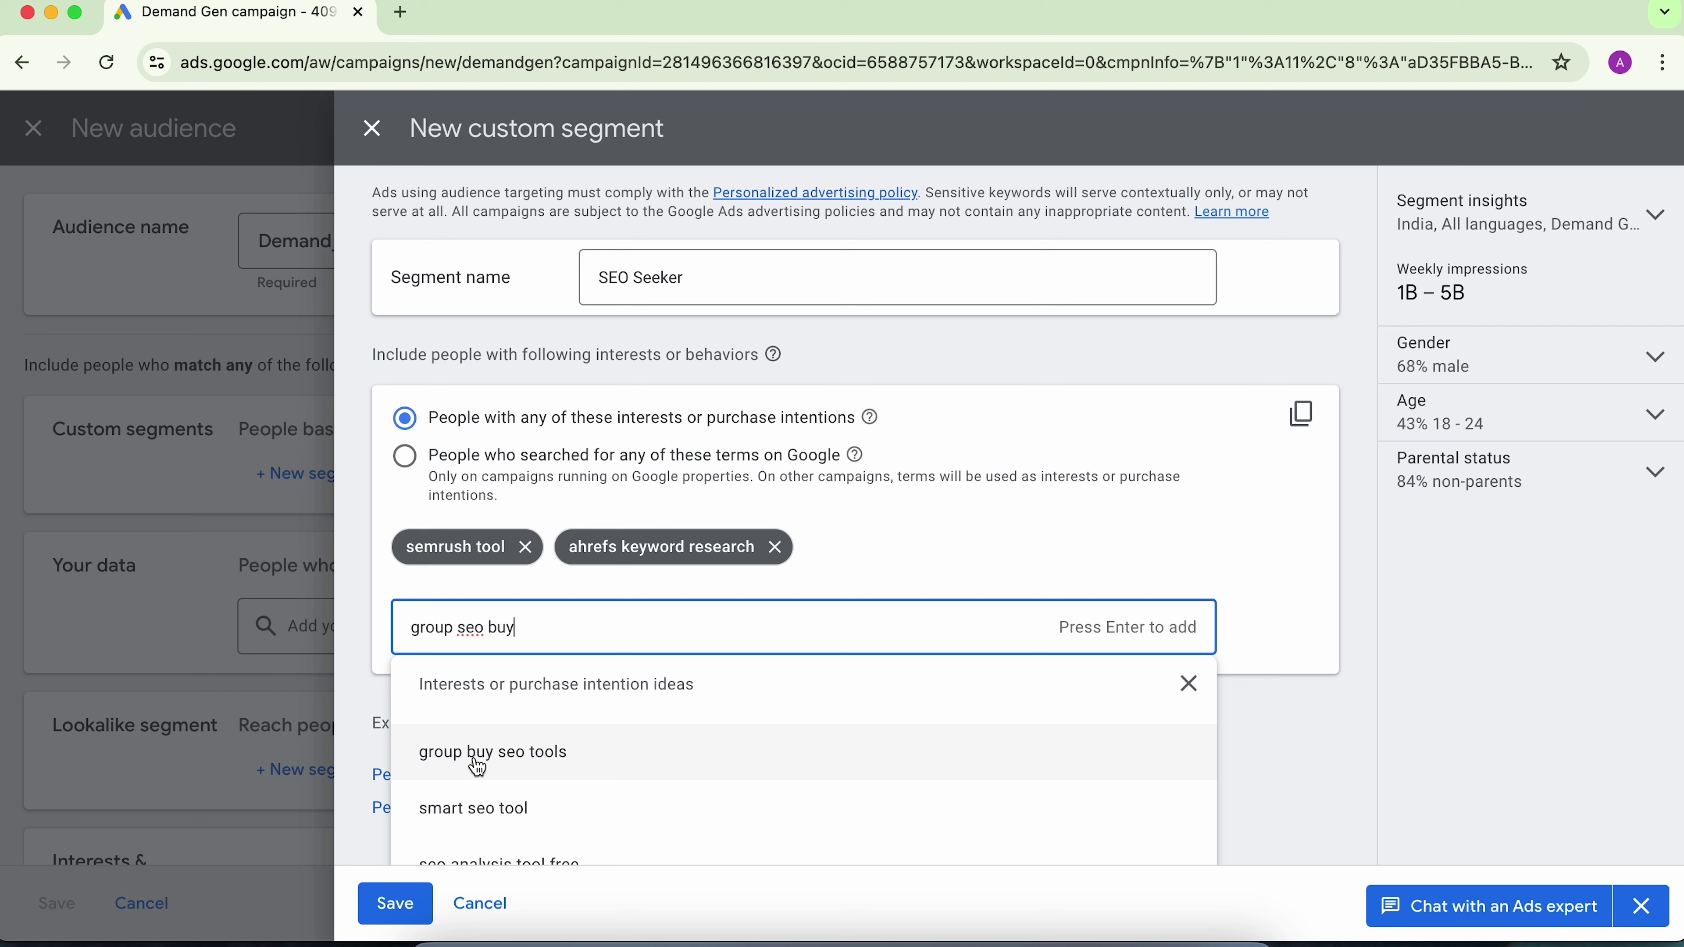
{"action": "left_click", "coordinate": [479, 757]}
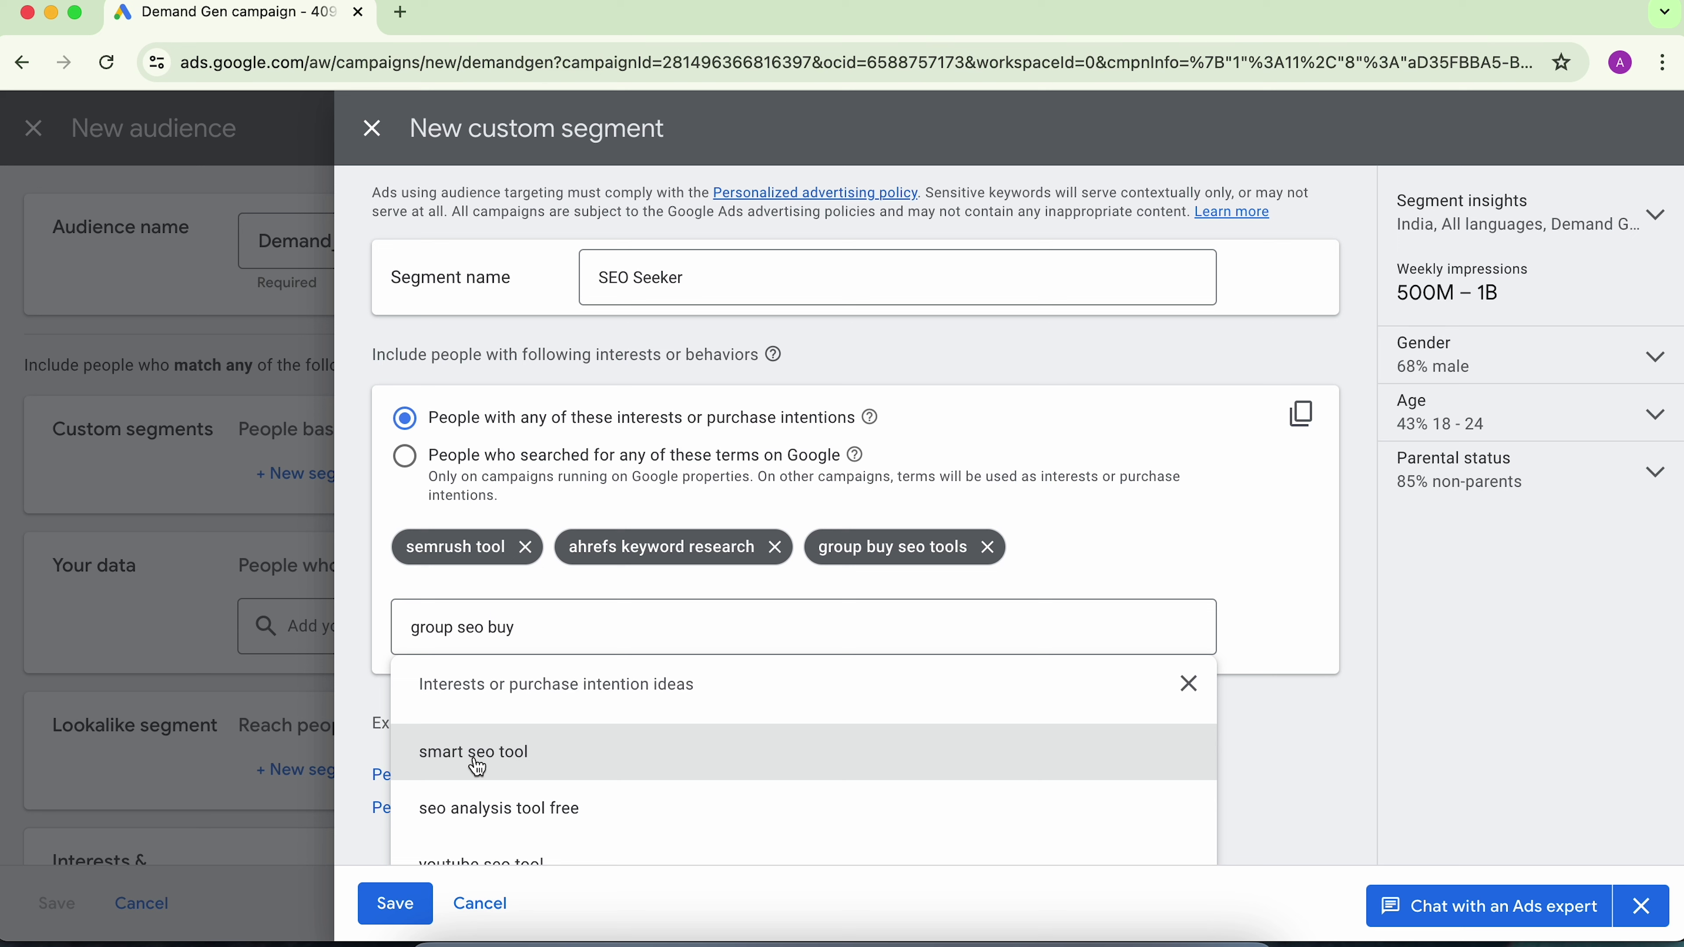
{"action": "left_click", "coordinate": [1083, 516]}
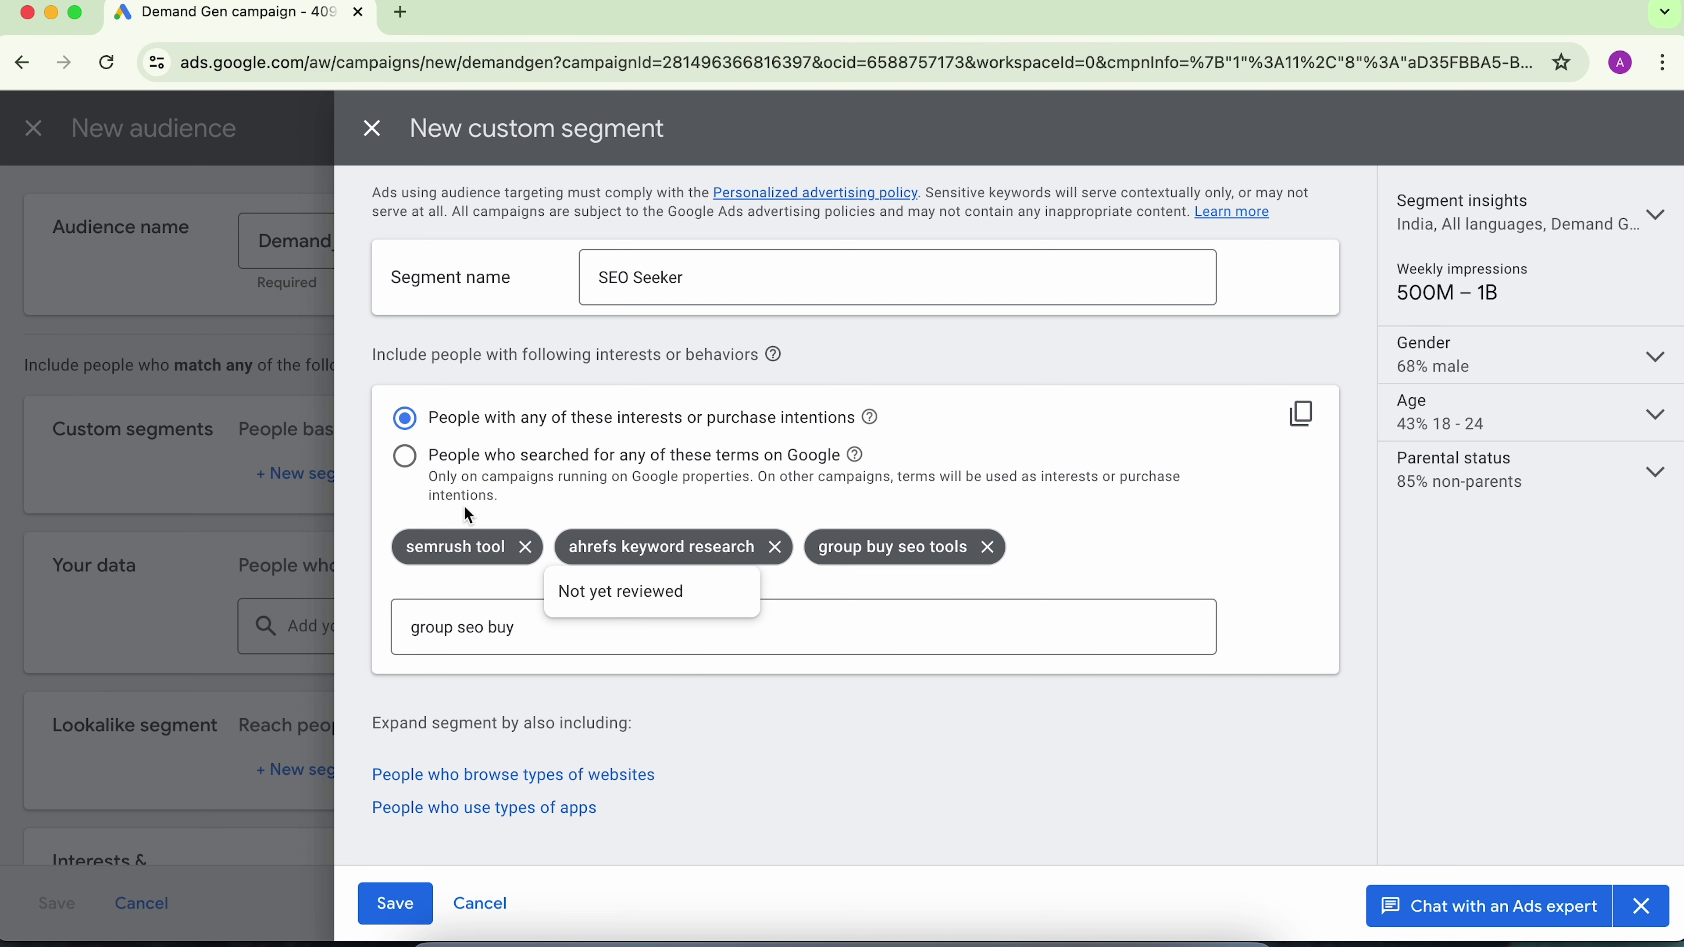
Expand the segment with people who browse types of websites, and add searchengineland.com as a similar website.
{"action": "scroll", "coordinate": [472, 600], "scroll_direction": "down", "scroll_amount": 1}
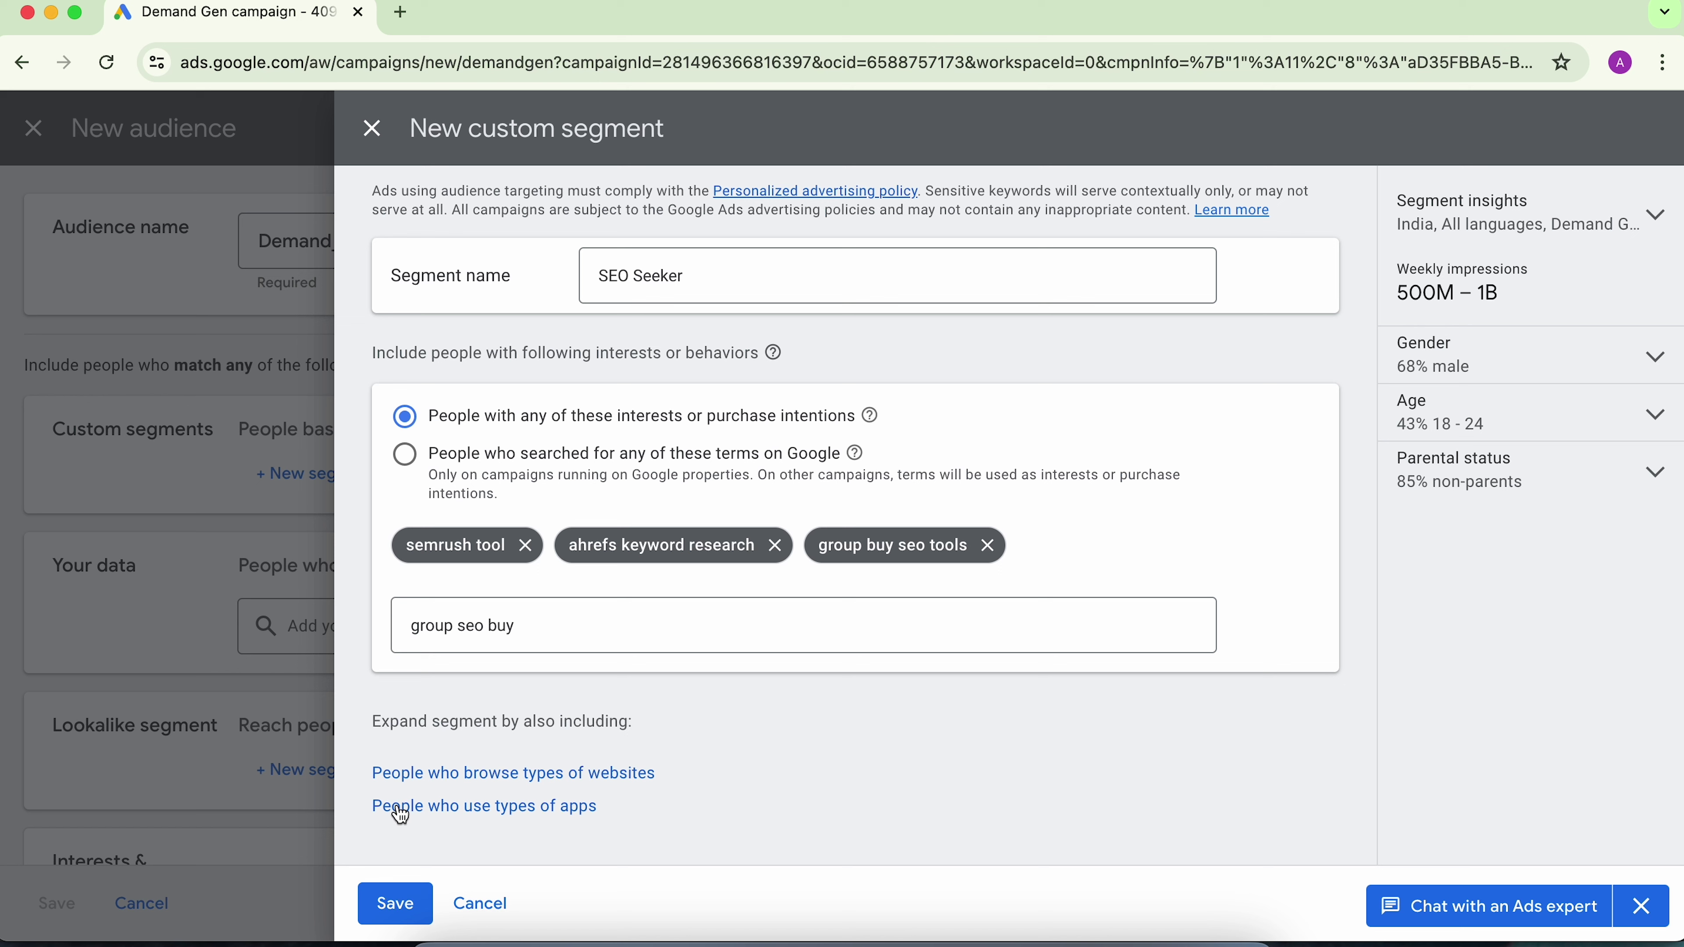
{"action": "left_click", "coordinate": [457, 777]}
{"action": "scroll", "coordinate": [451, 769], "scroll_direction": "down", "scroll_amount": 2}
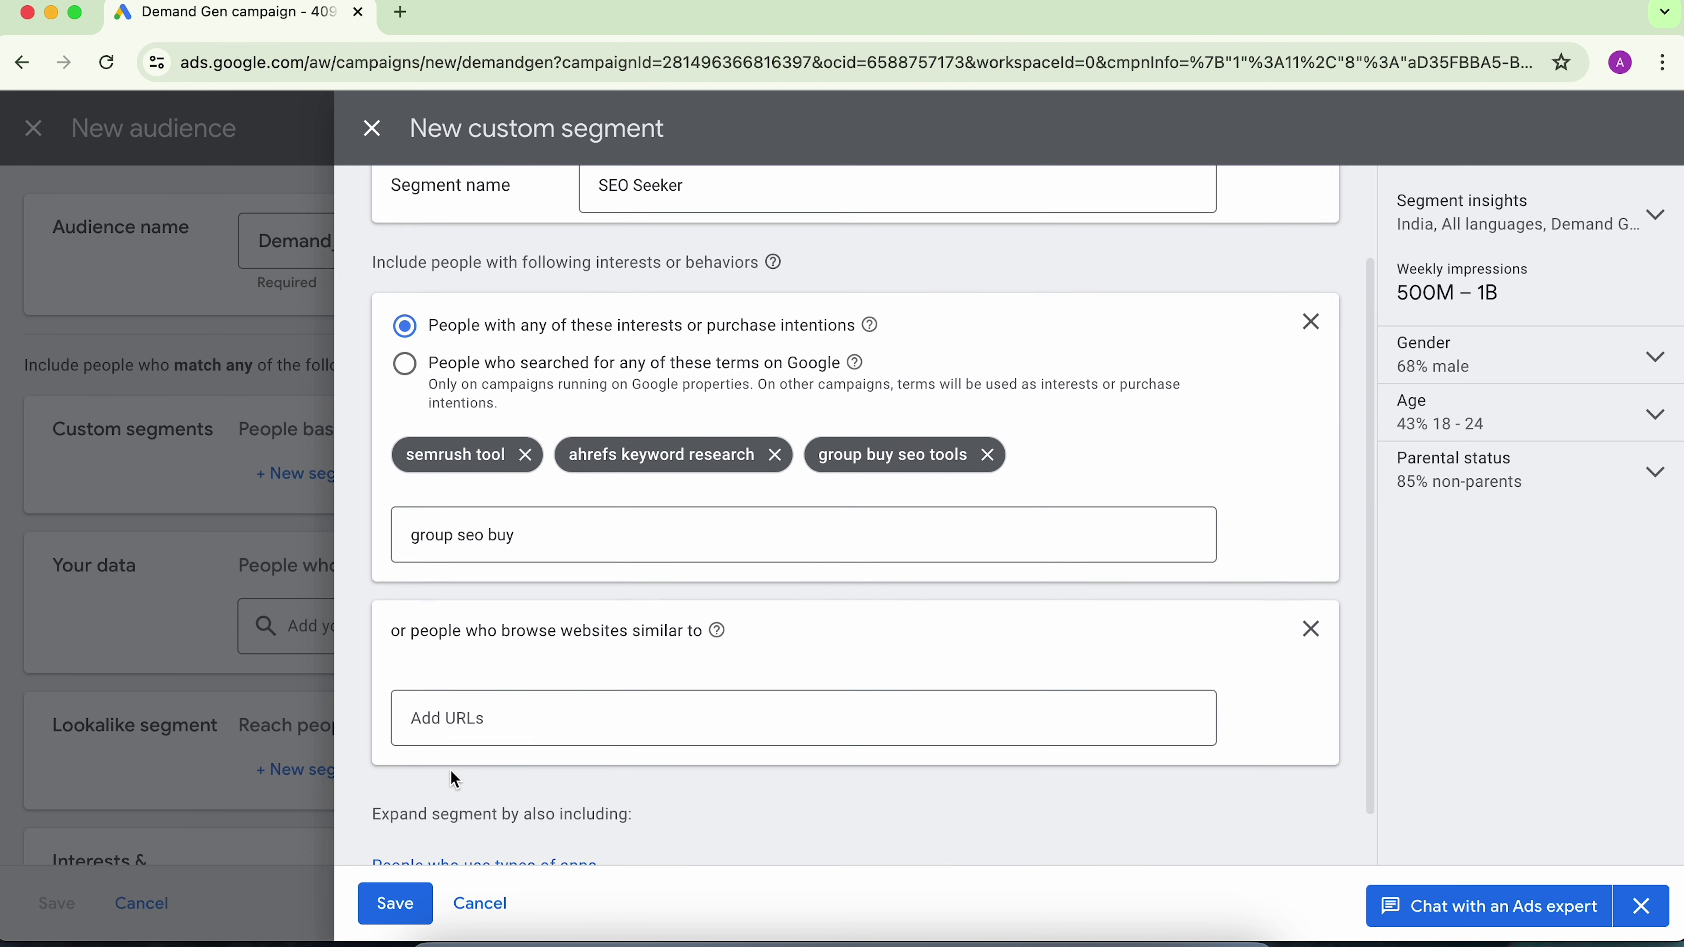
{"action": "left_click", "coordinate": [470, 648]}
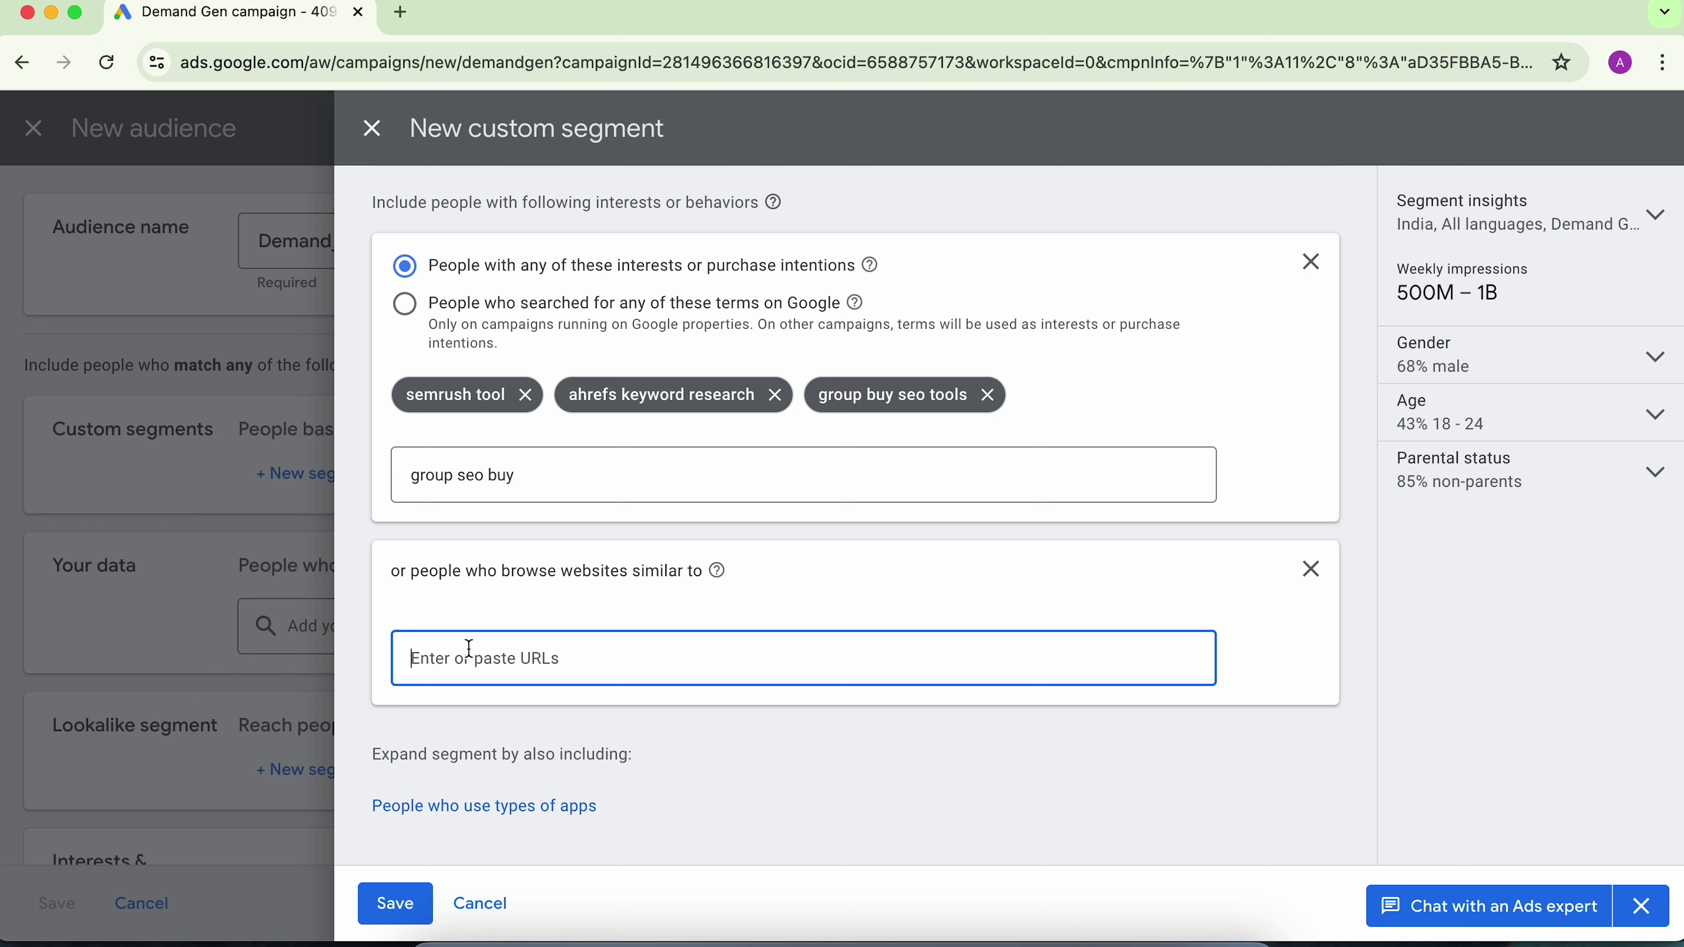
{"action": "type", "text": "searche"}
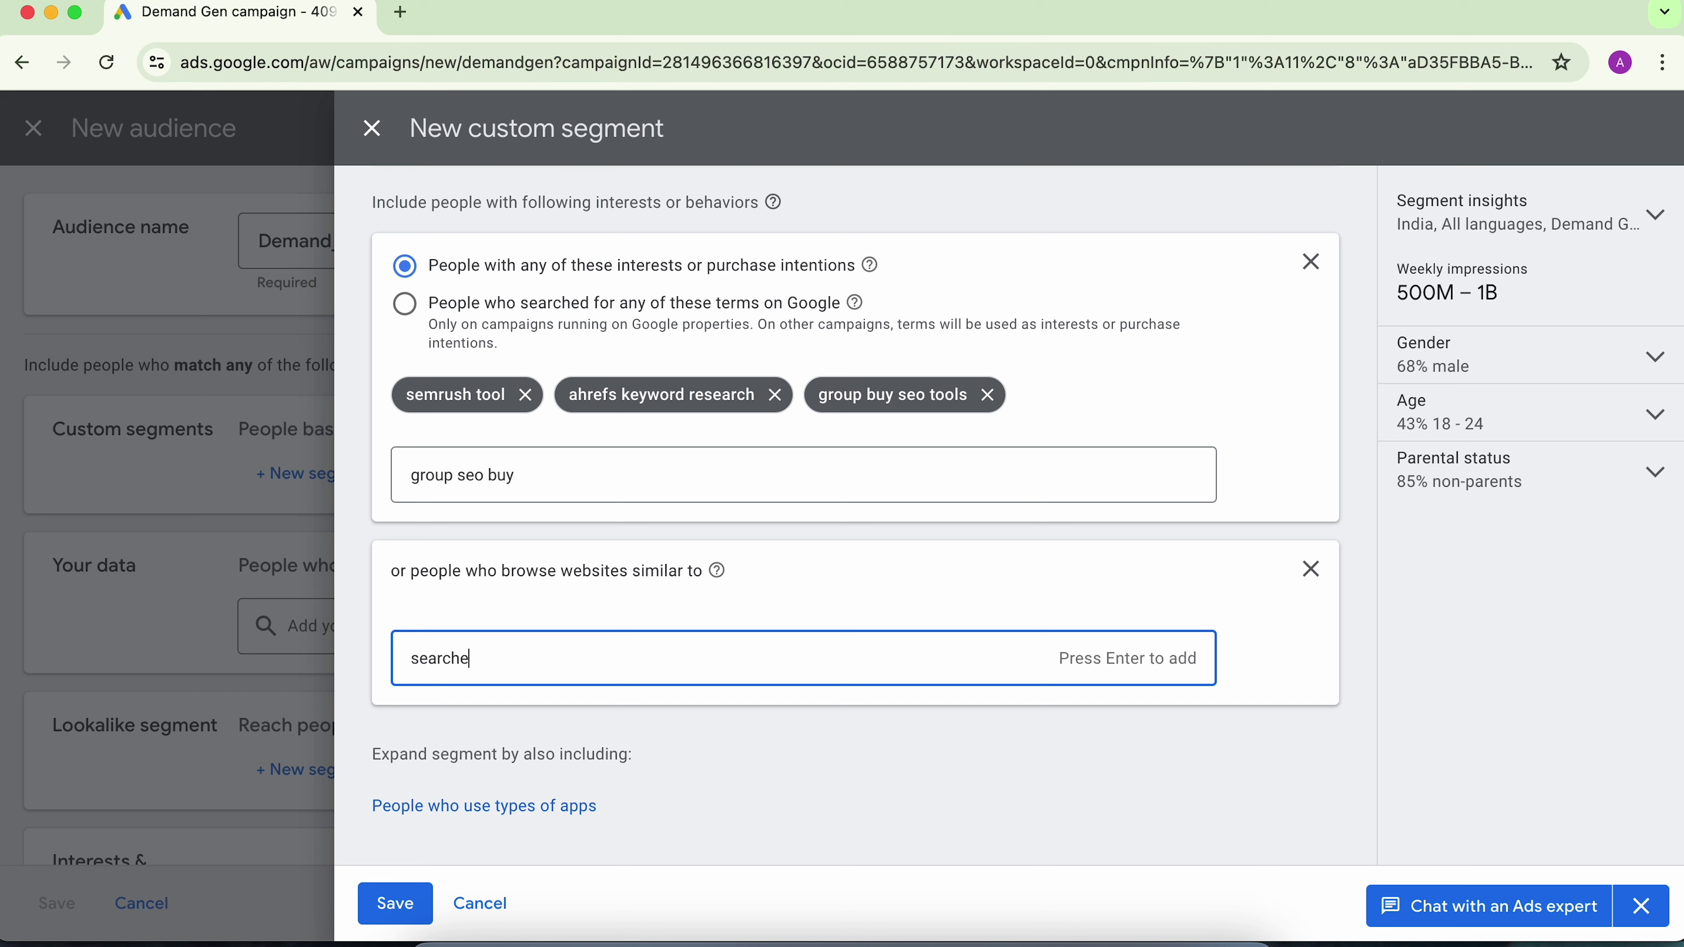
{"action": "type", "text": "ngineland.com"}
{"action": "key", "text": "Return"}
Add searchenginejournal.com and seoroundtable.com to the segment's list of similar websites.
{"action": "type", "text": "sea"}
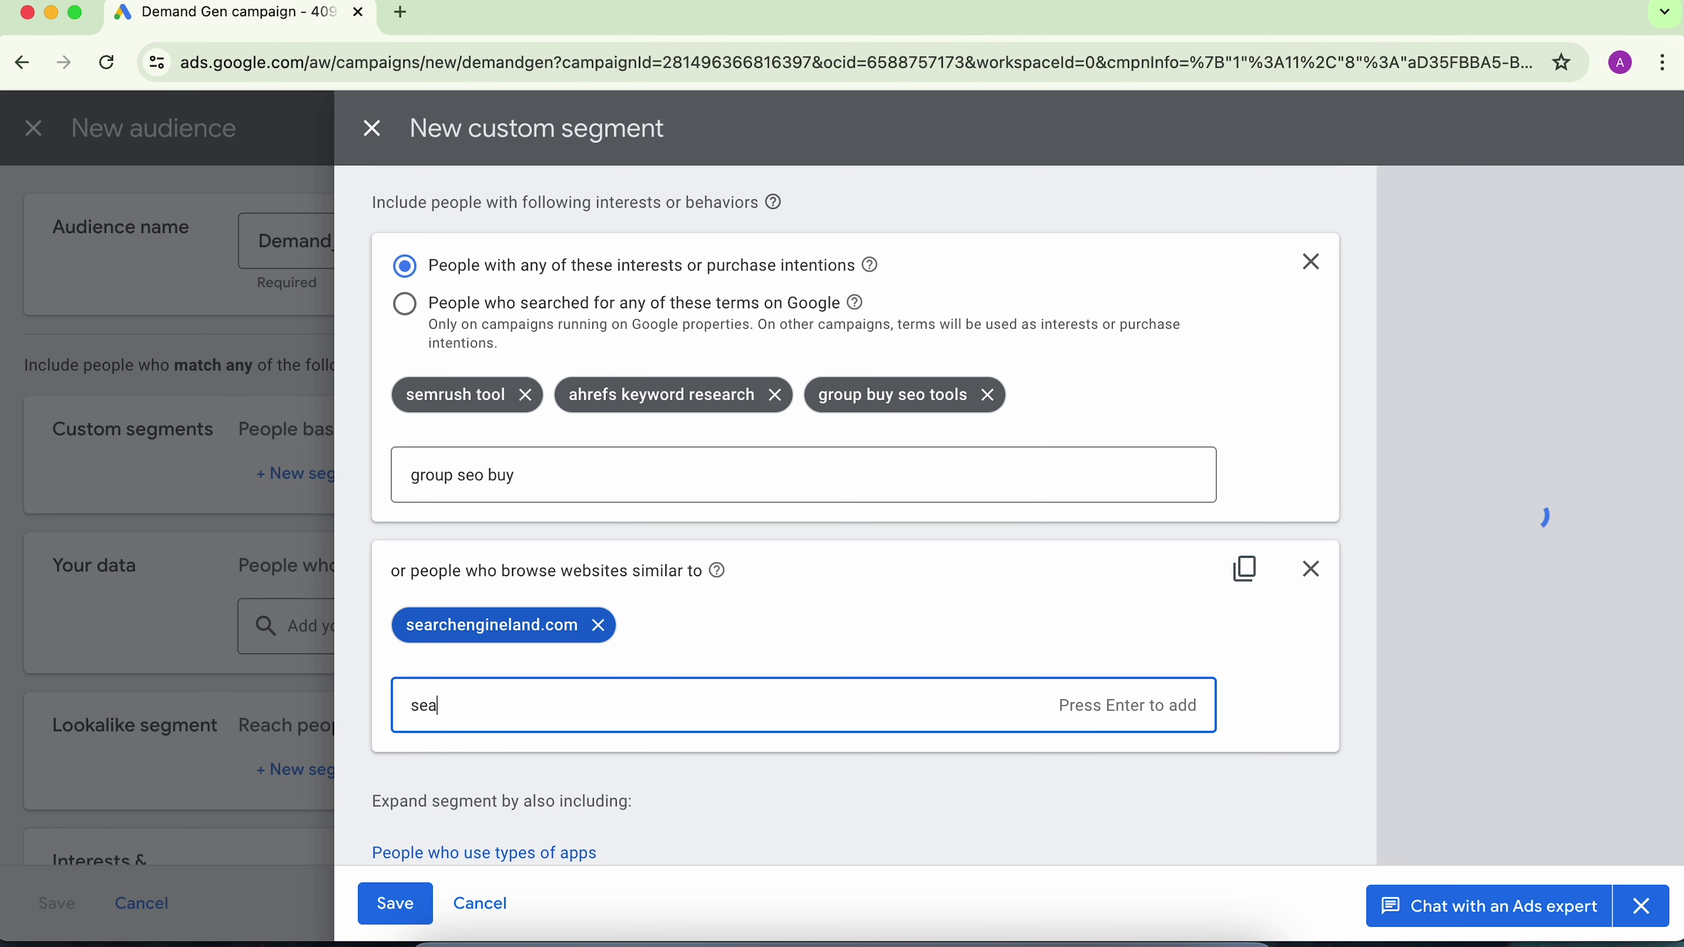
{"action": "type", "text": "rchenginejo"}
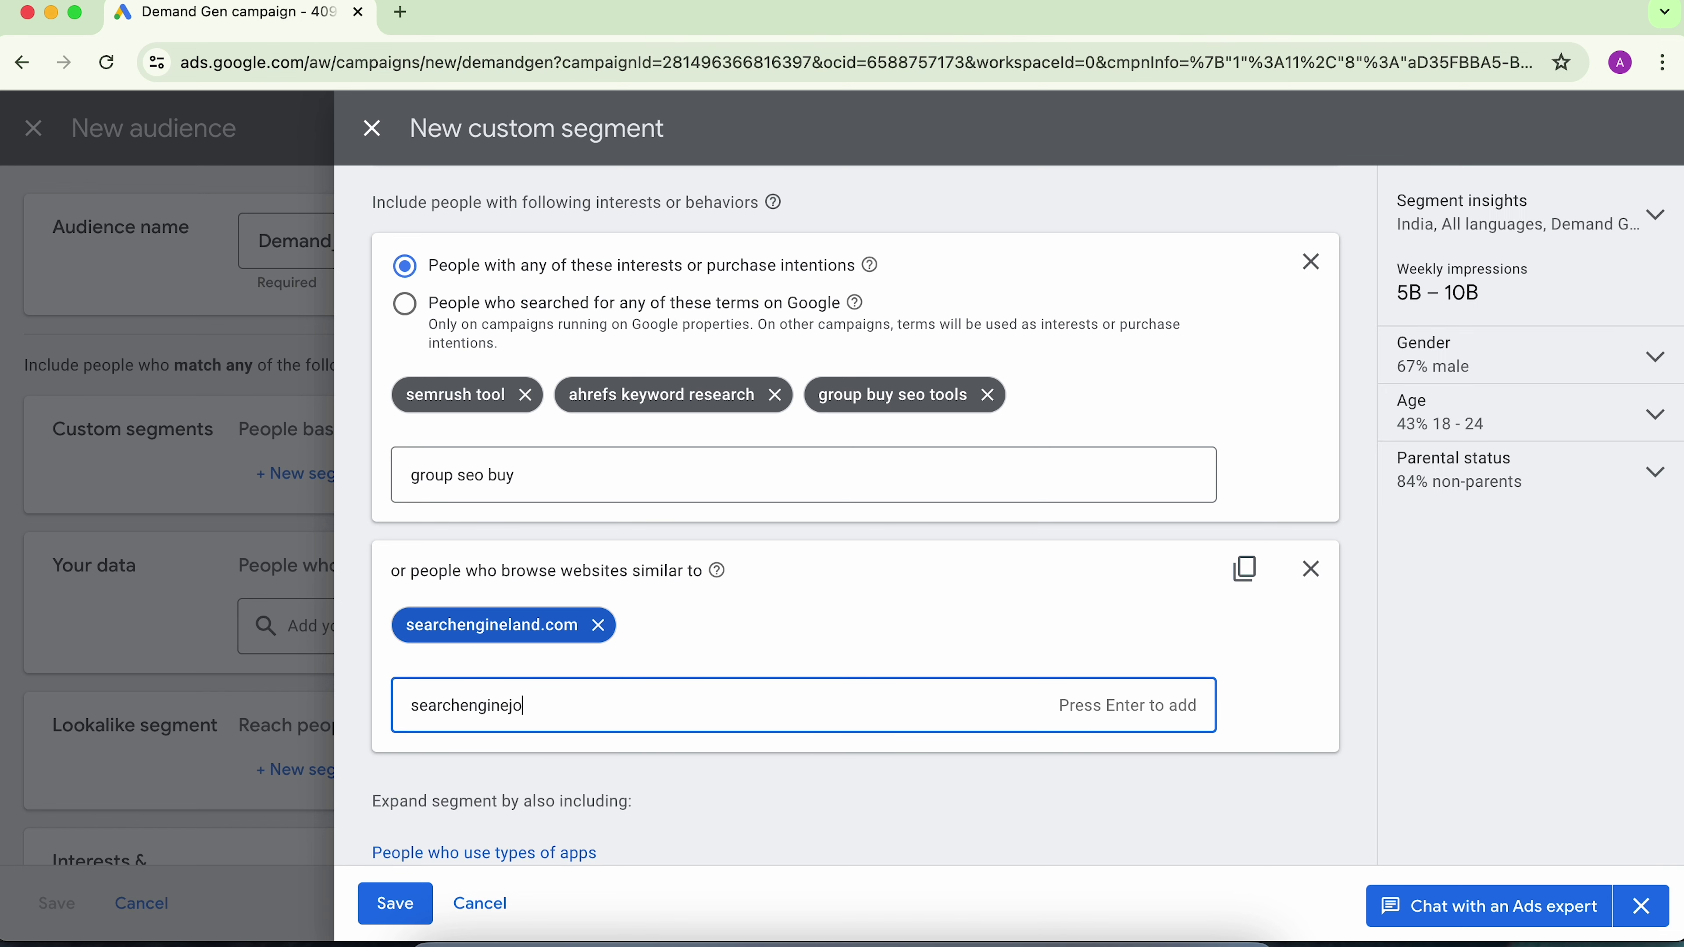
{"action": "type", "text": "urnal.com"}
{"action": "key", "text": "Return"}
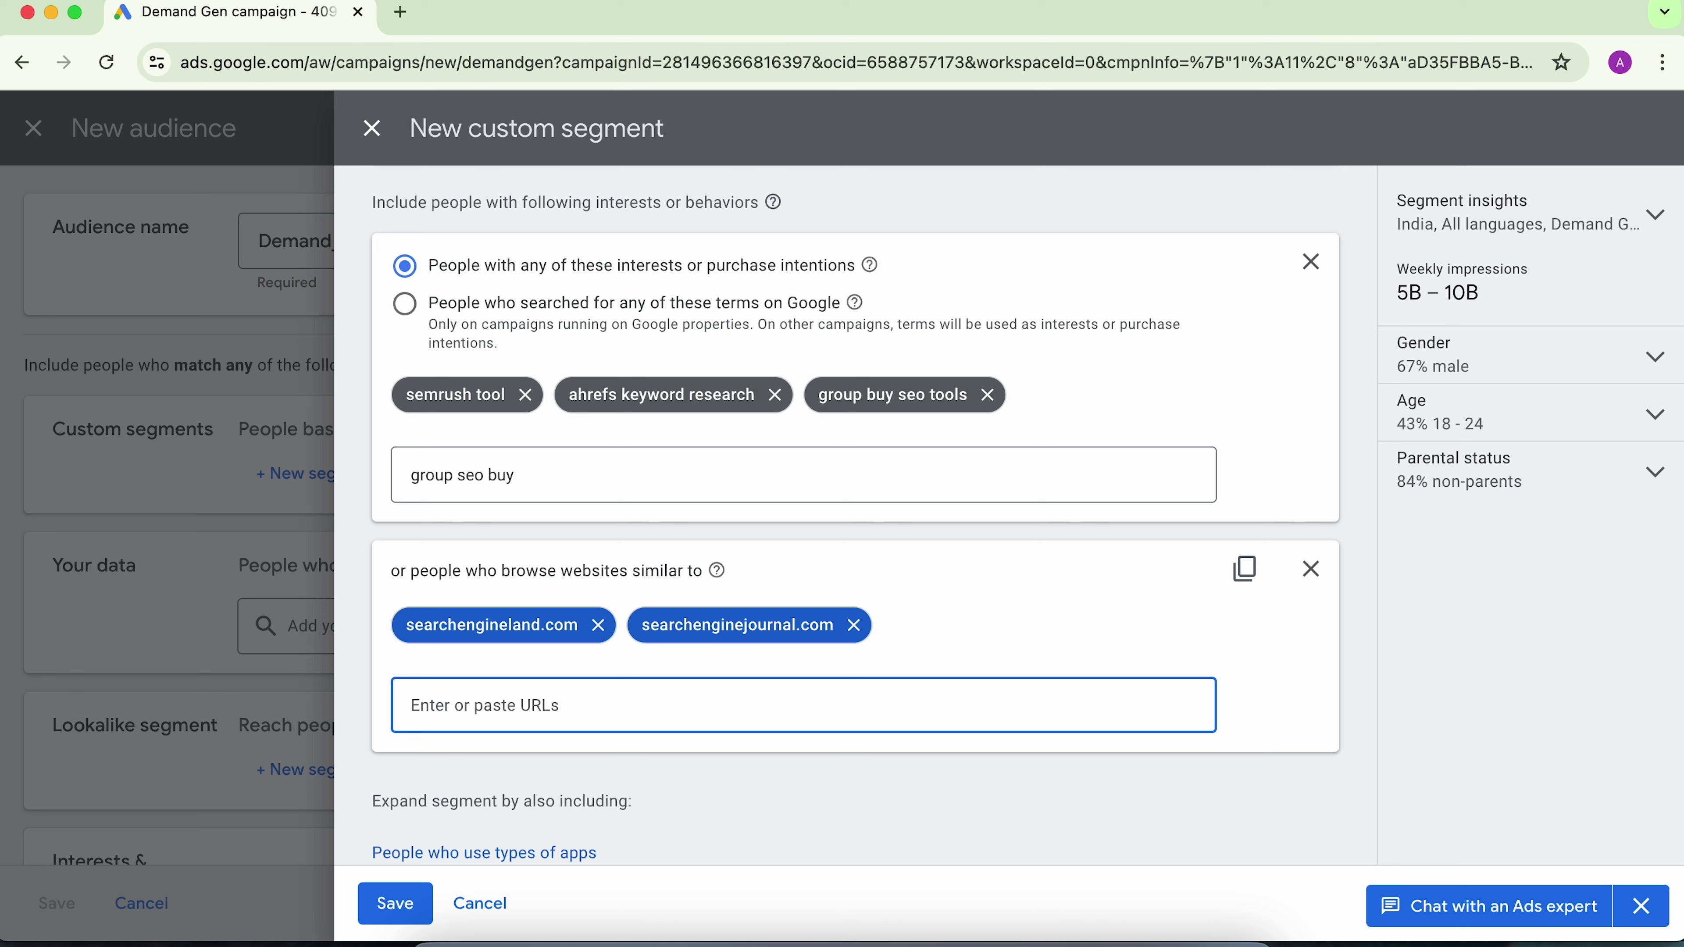
{"action": "type", "text": "seoround"}
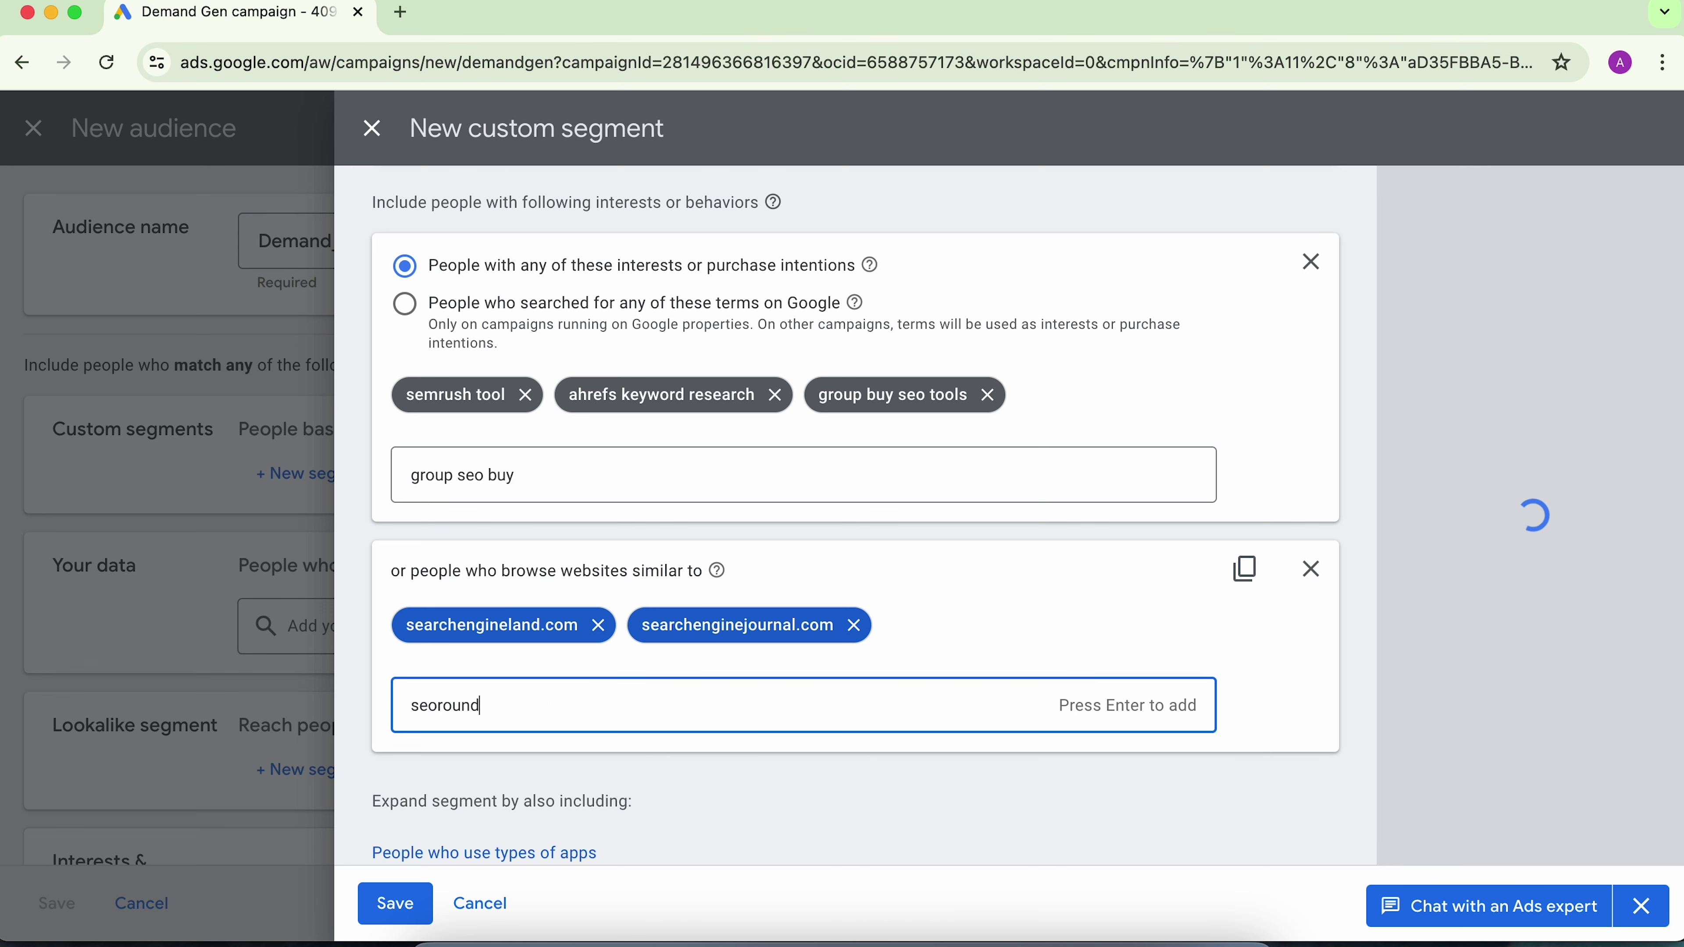
{"action": "type", "text": "table.com"}
{"action": "key", "text": "Return"}
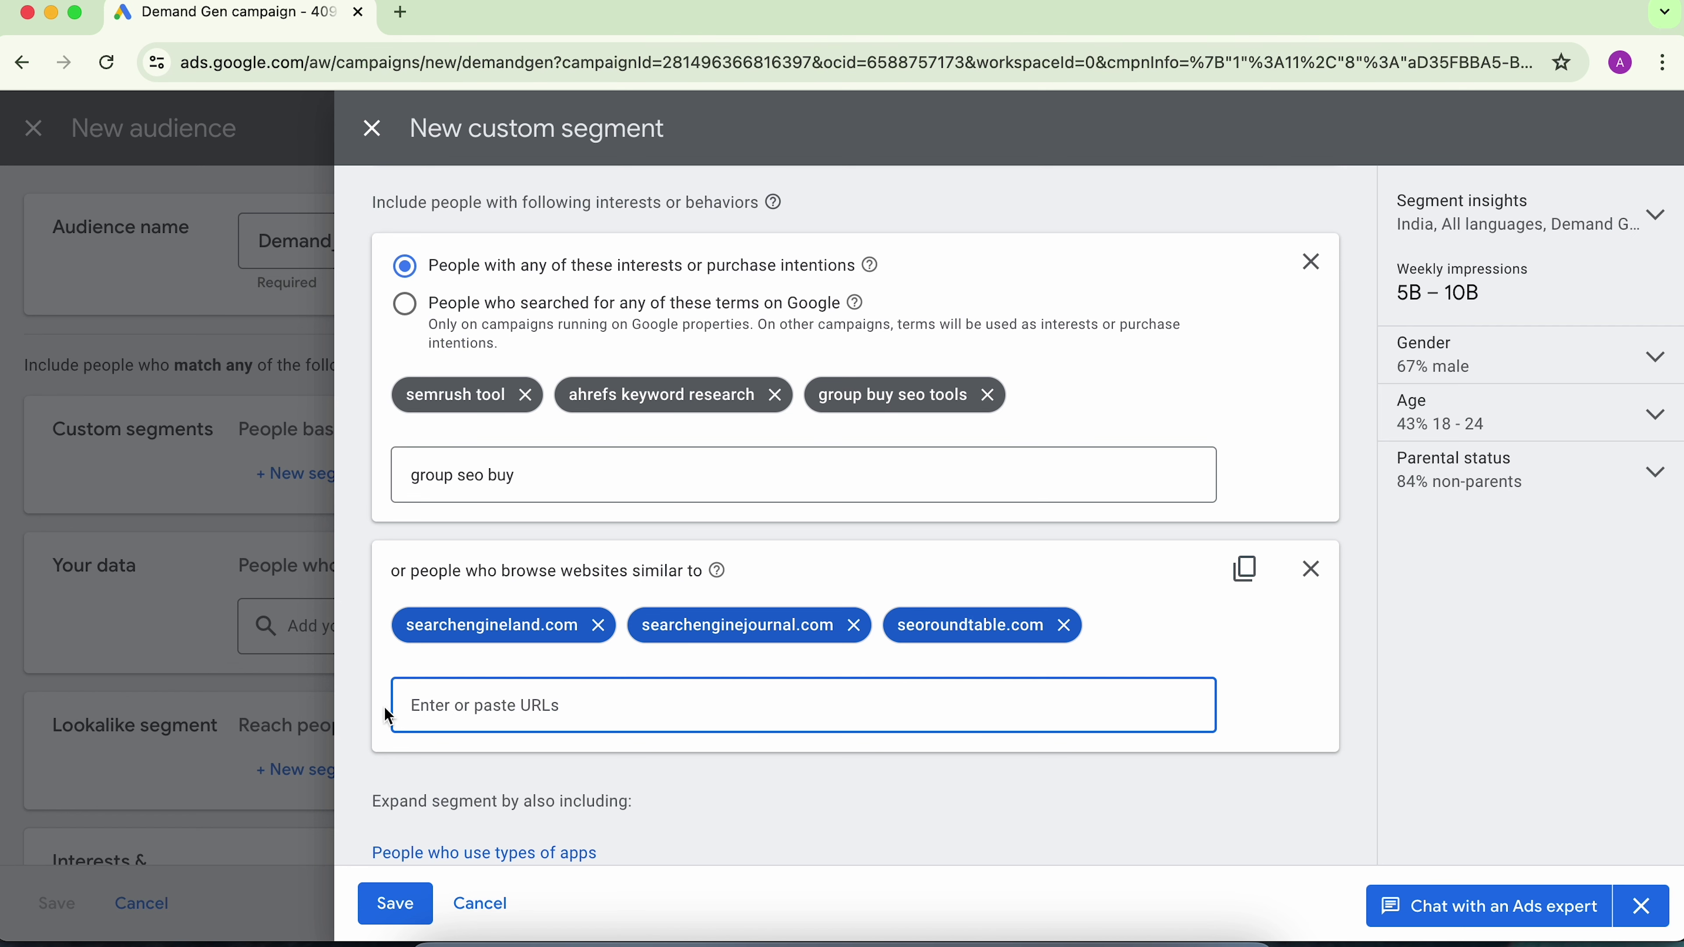
Expand the segment with people who use types of apps, and add the com.rpy.aim app as a similar app.
{"action": "scroll", "coordinate": [371, 809], "scroll_direction": "down", "scroll_amount": 1}
{"action": "left_click", "coordinate": [436, 825]}
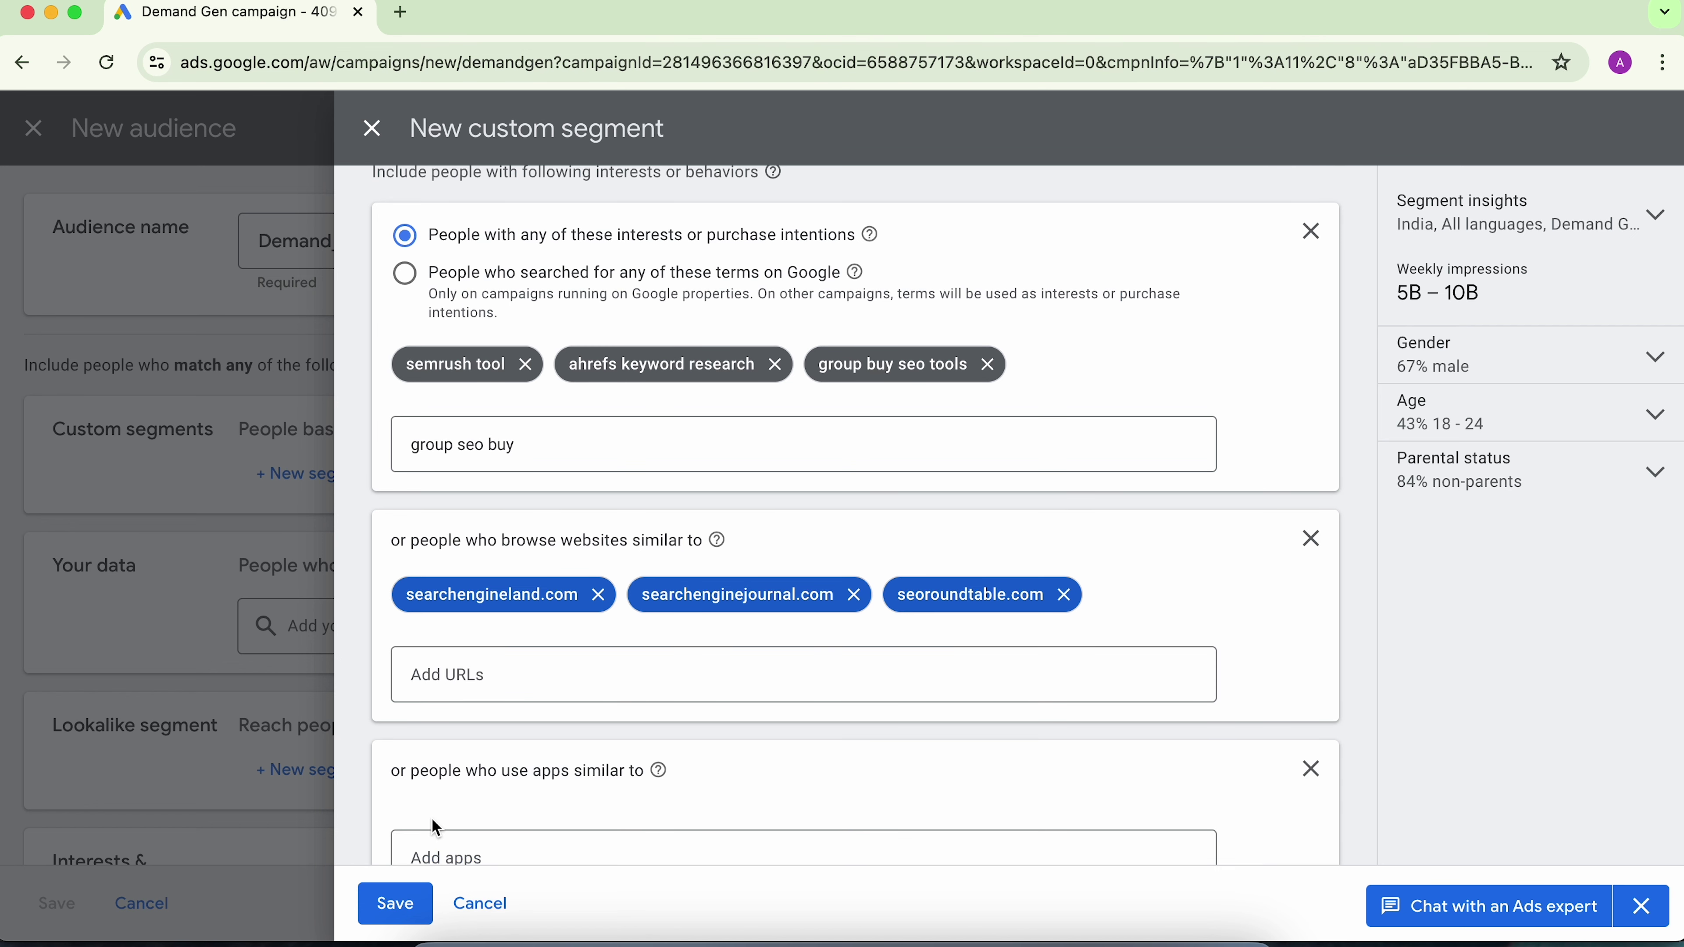
{"action": "scroll", "coordinate": [437, 805], "scroll_direction": "down", "scroll_amount": 3}
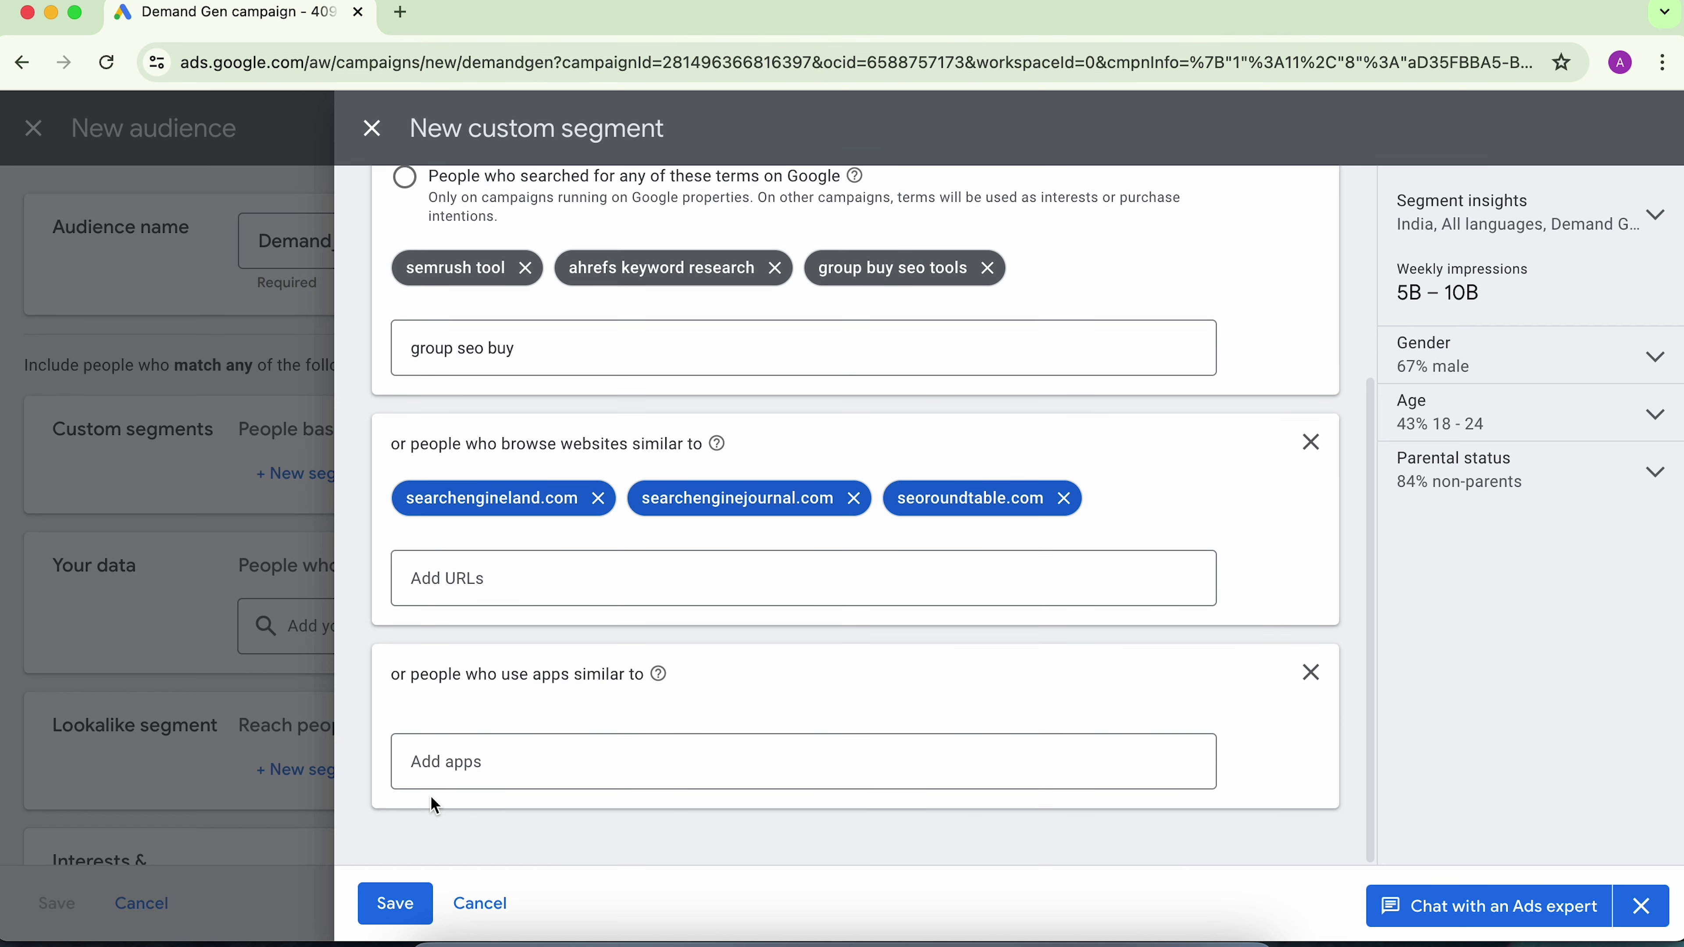
{"action": "left_click", "coordinate": [438, 768]}
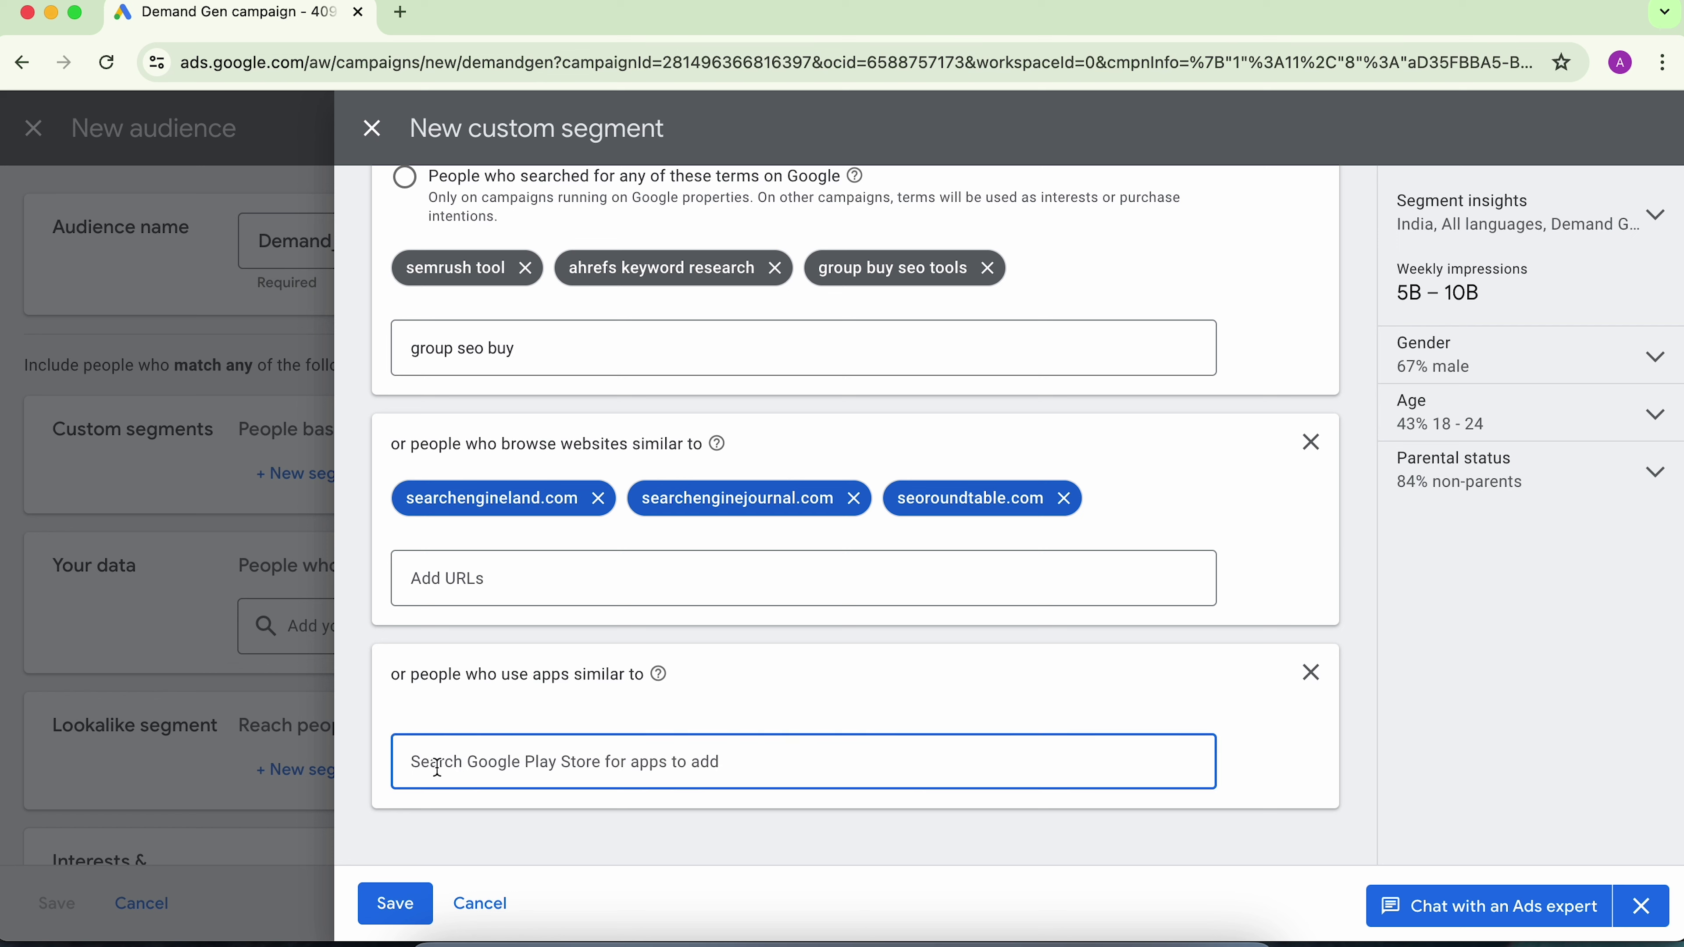
{"action": "type", "text": "team amit tiwari"}
{"action": "scroll", "coordinate": [415, 756], "scroll_direction": "down", "scroll_amount": 1}
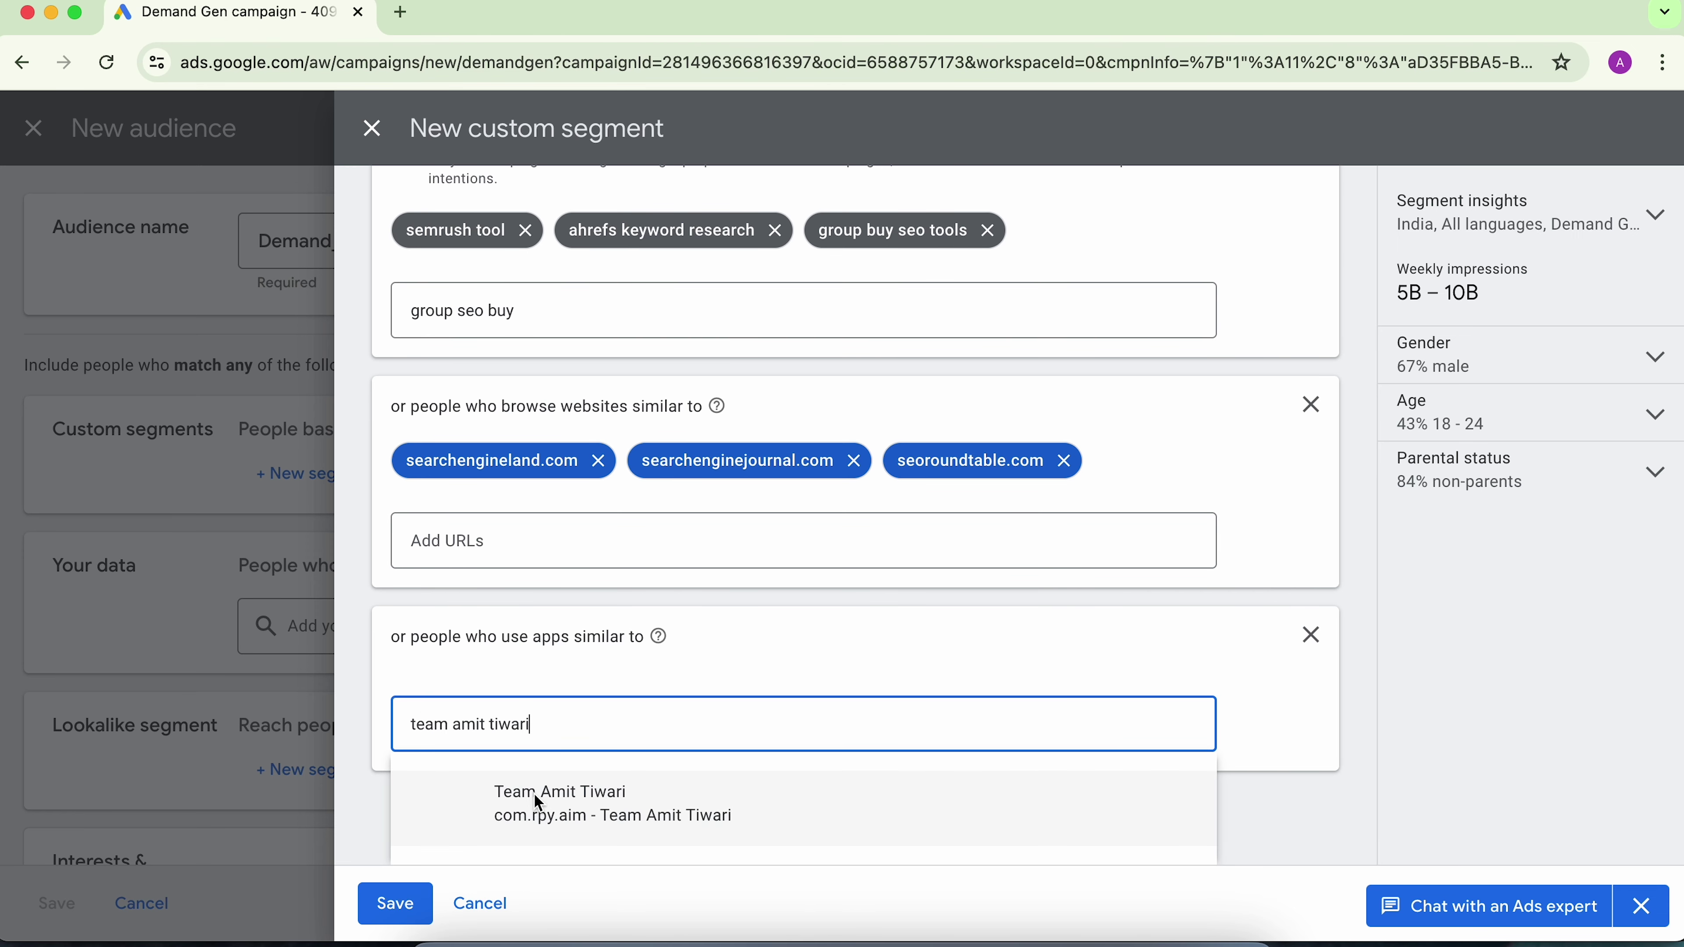
{"action": "left_click", "coordinate": [537, 803]}
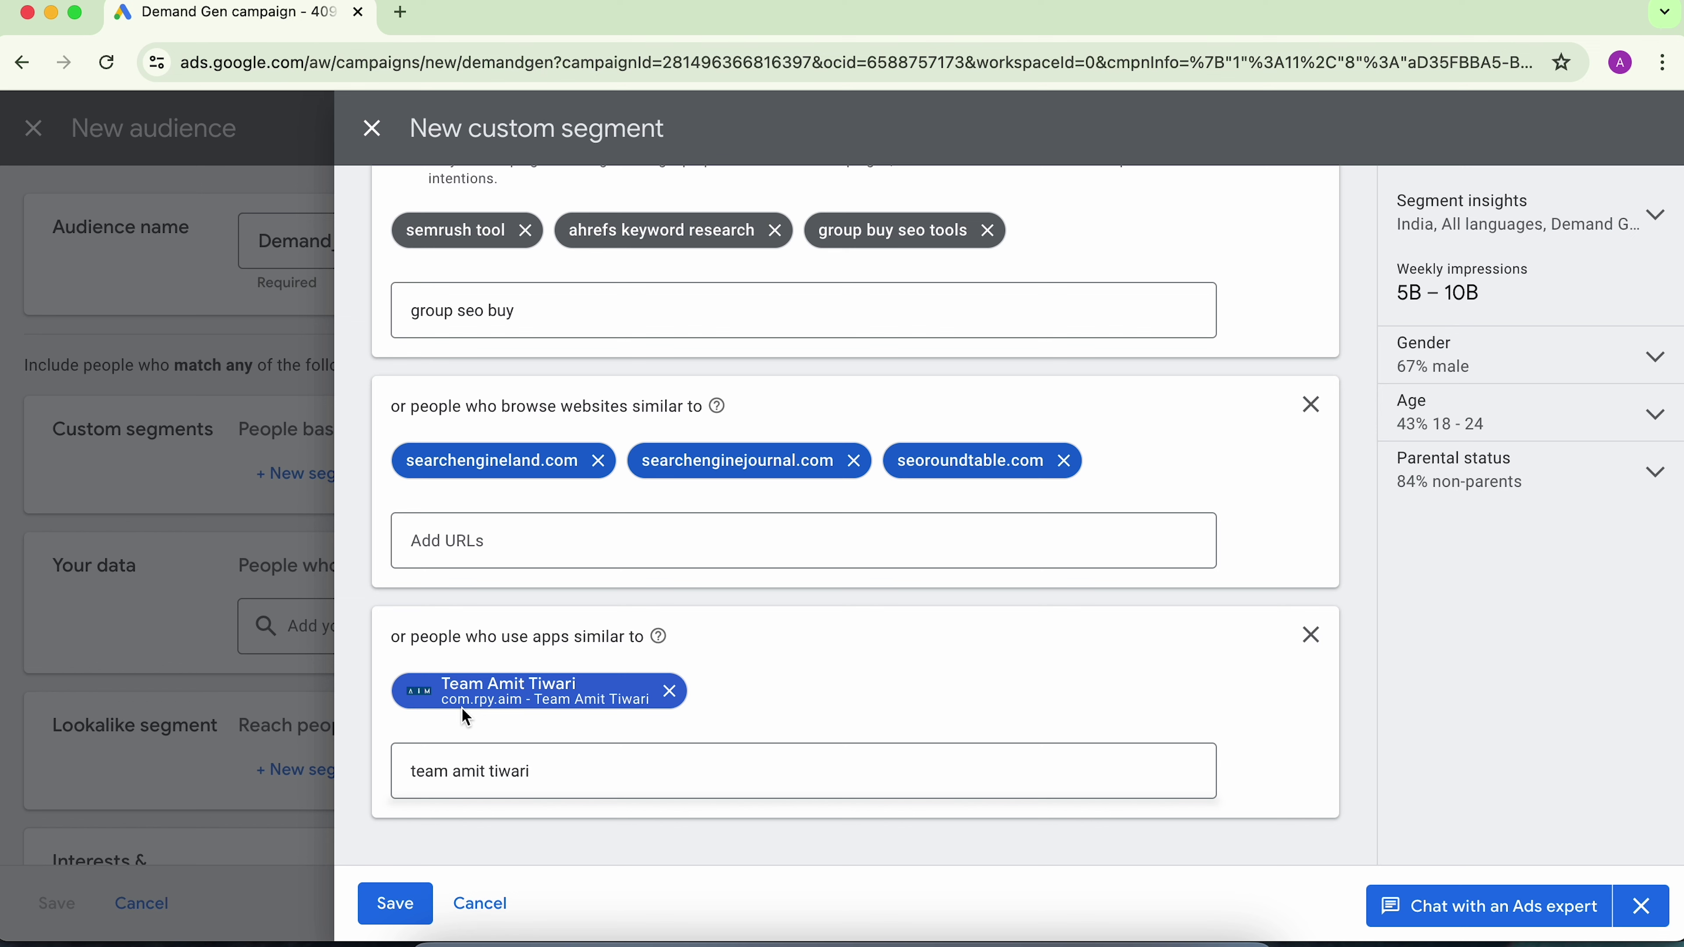
{"action": "scroll", "coordinate": [511, 583], "scroll_direction": "up", "scroll_amount": 3}
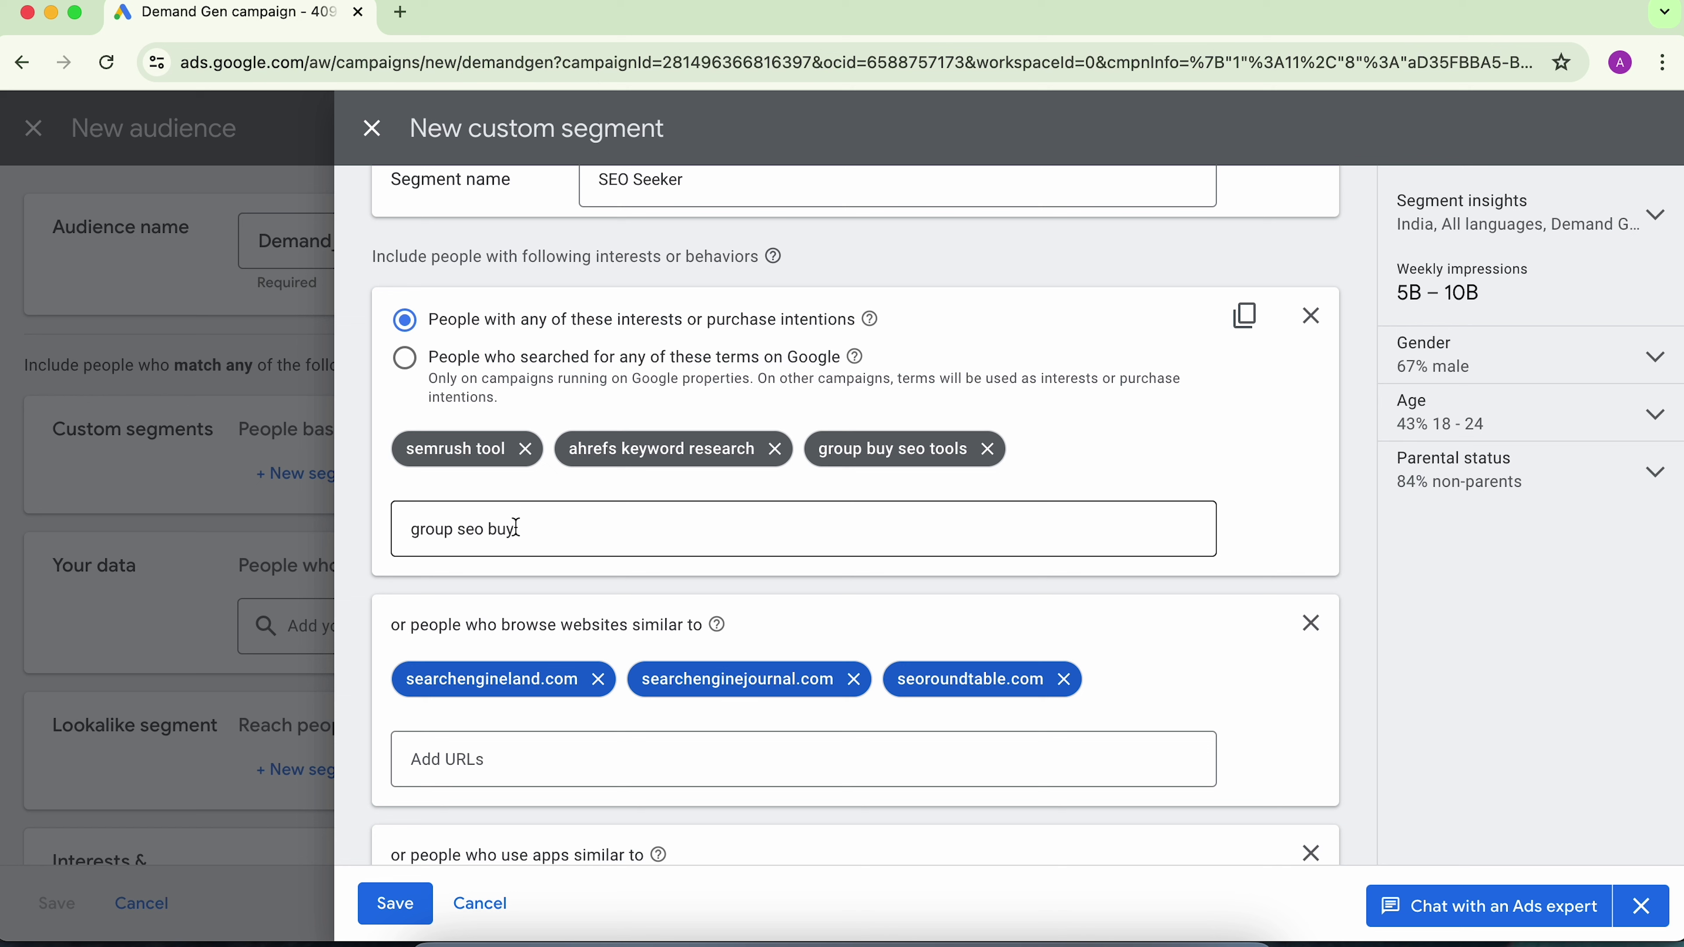
{"action": "scroll", "coordinate": [517, 528], "scroll_direction": "down", "scroll_amount": 4}
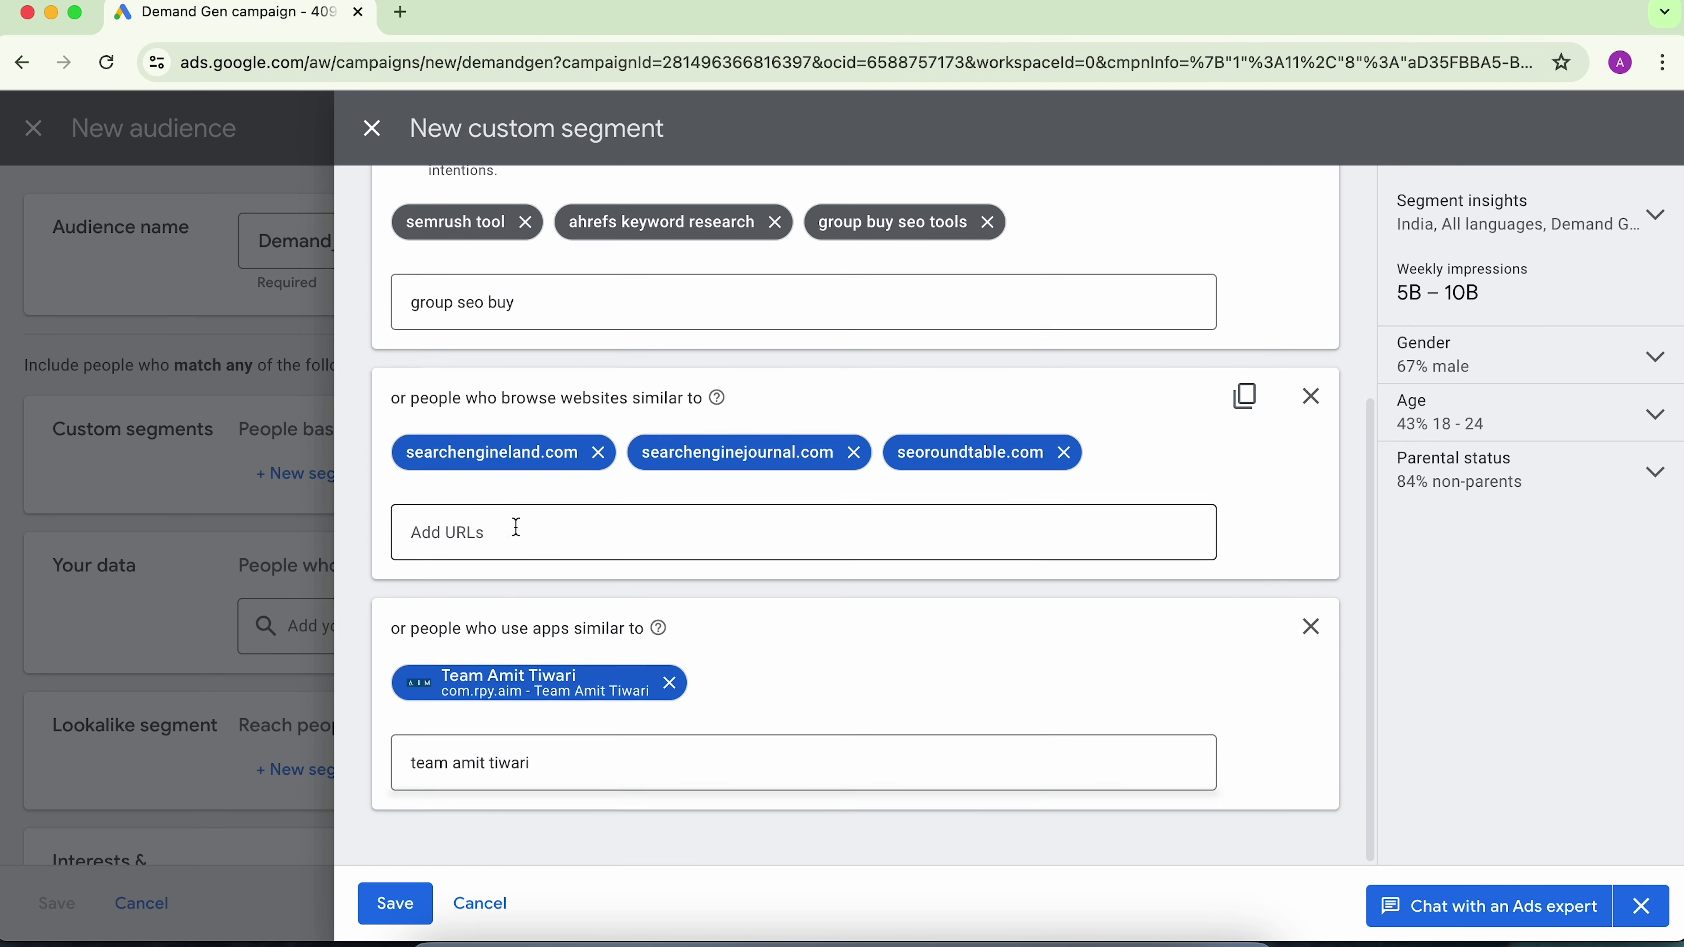
{"action": "scroll", "coordinate": [517, 528], "scroll_direction": "up", "scroll_amount": 5}
{"action": "scroll", "coordinate": [518, 525], "scroll_direction": "up", "scroll_amount": 1}
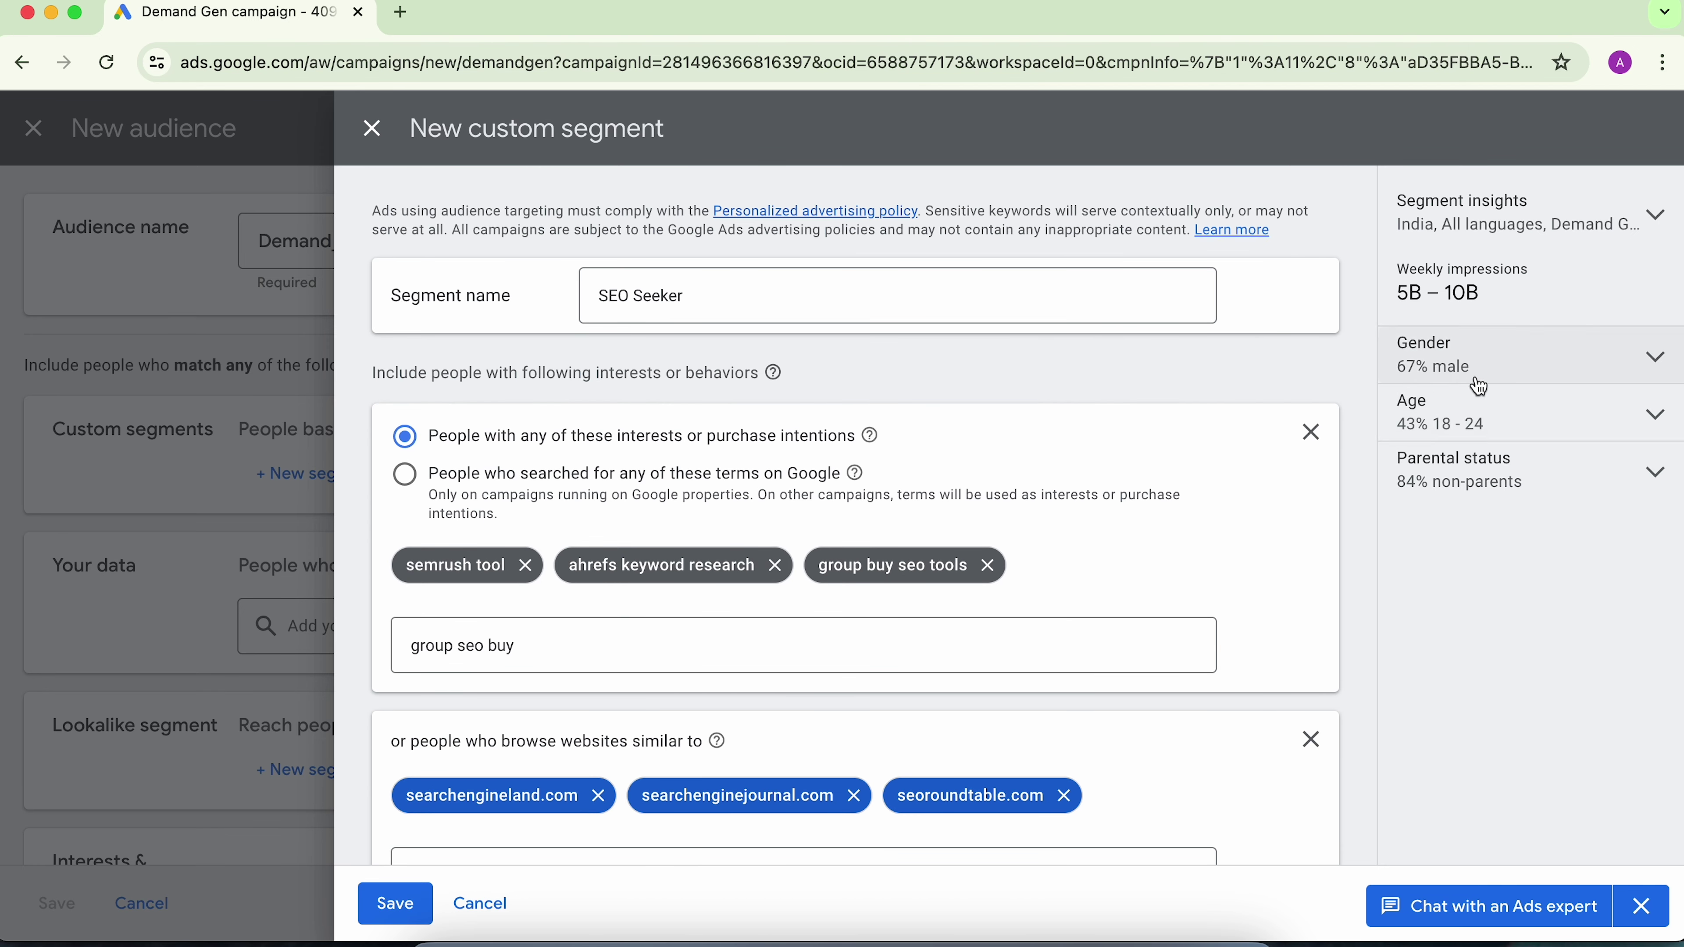
Examine the gender, age and parental status breakdowns in the custom segment's insights.
{"action": "left_click", "coordinate": [1522, 355]}
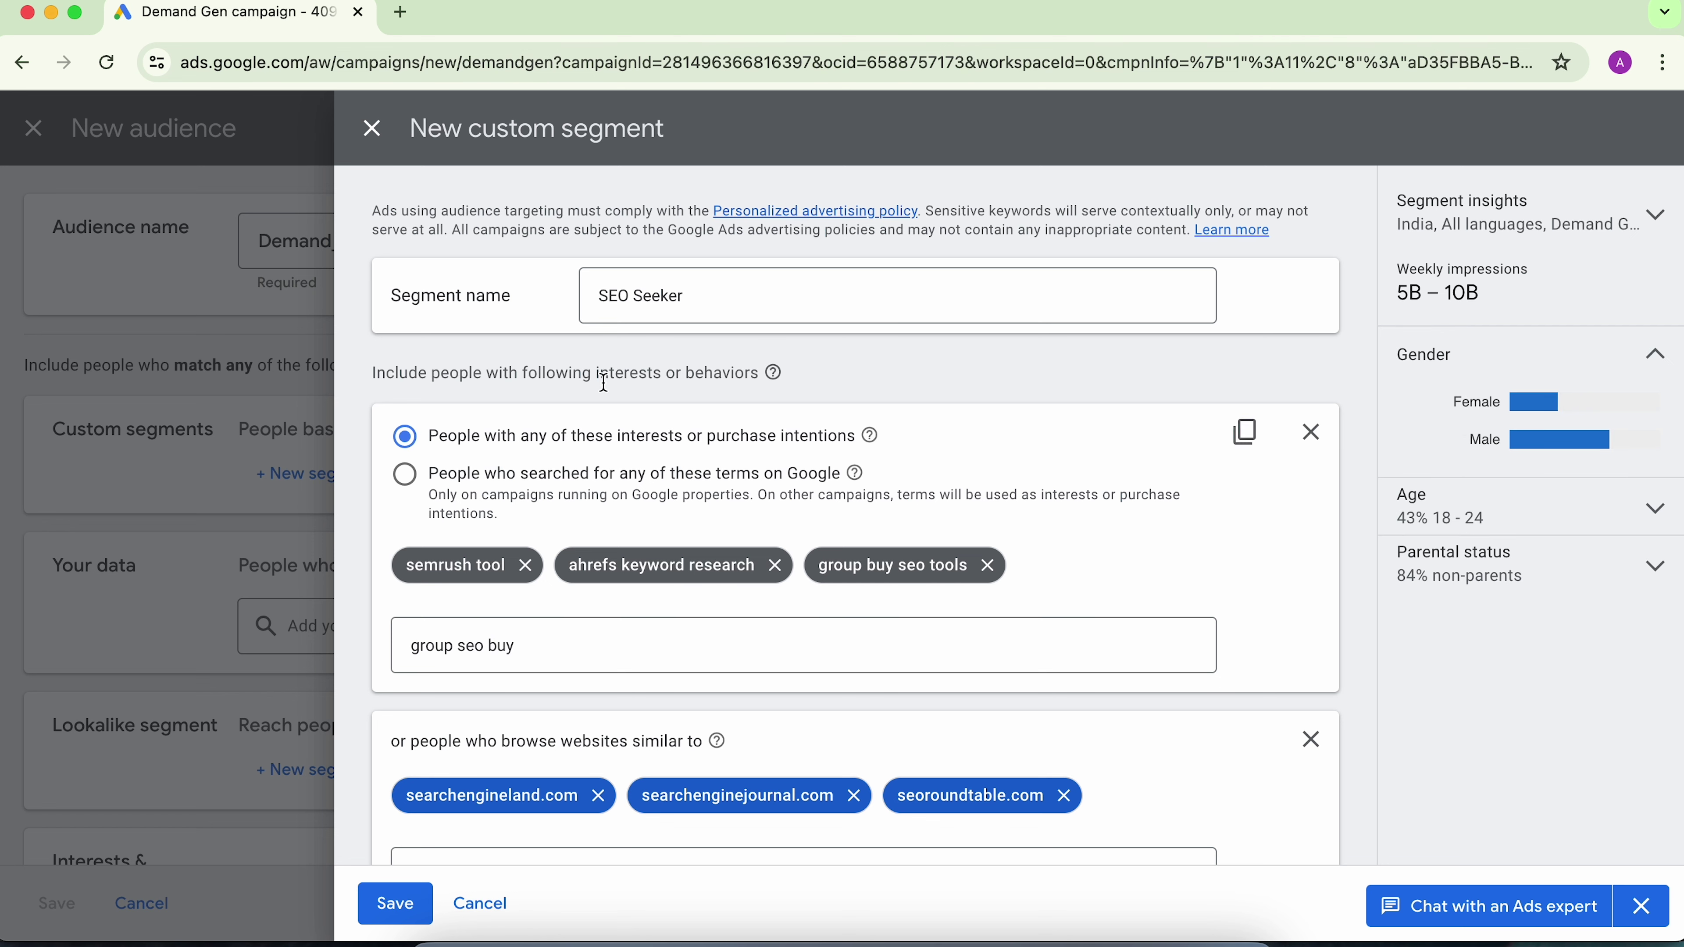
{"action": "mouse_move", "coordinate": [1525, 438]}
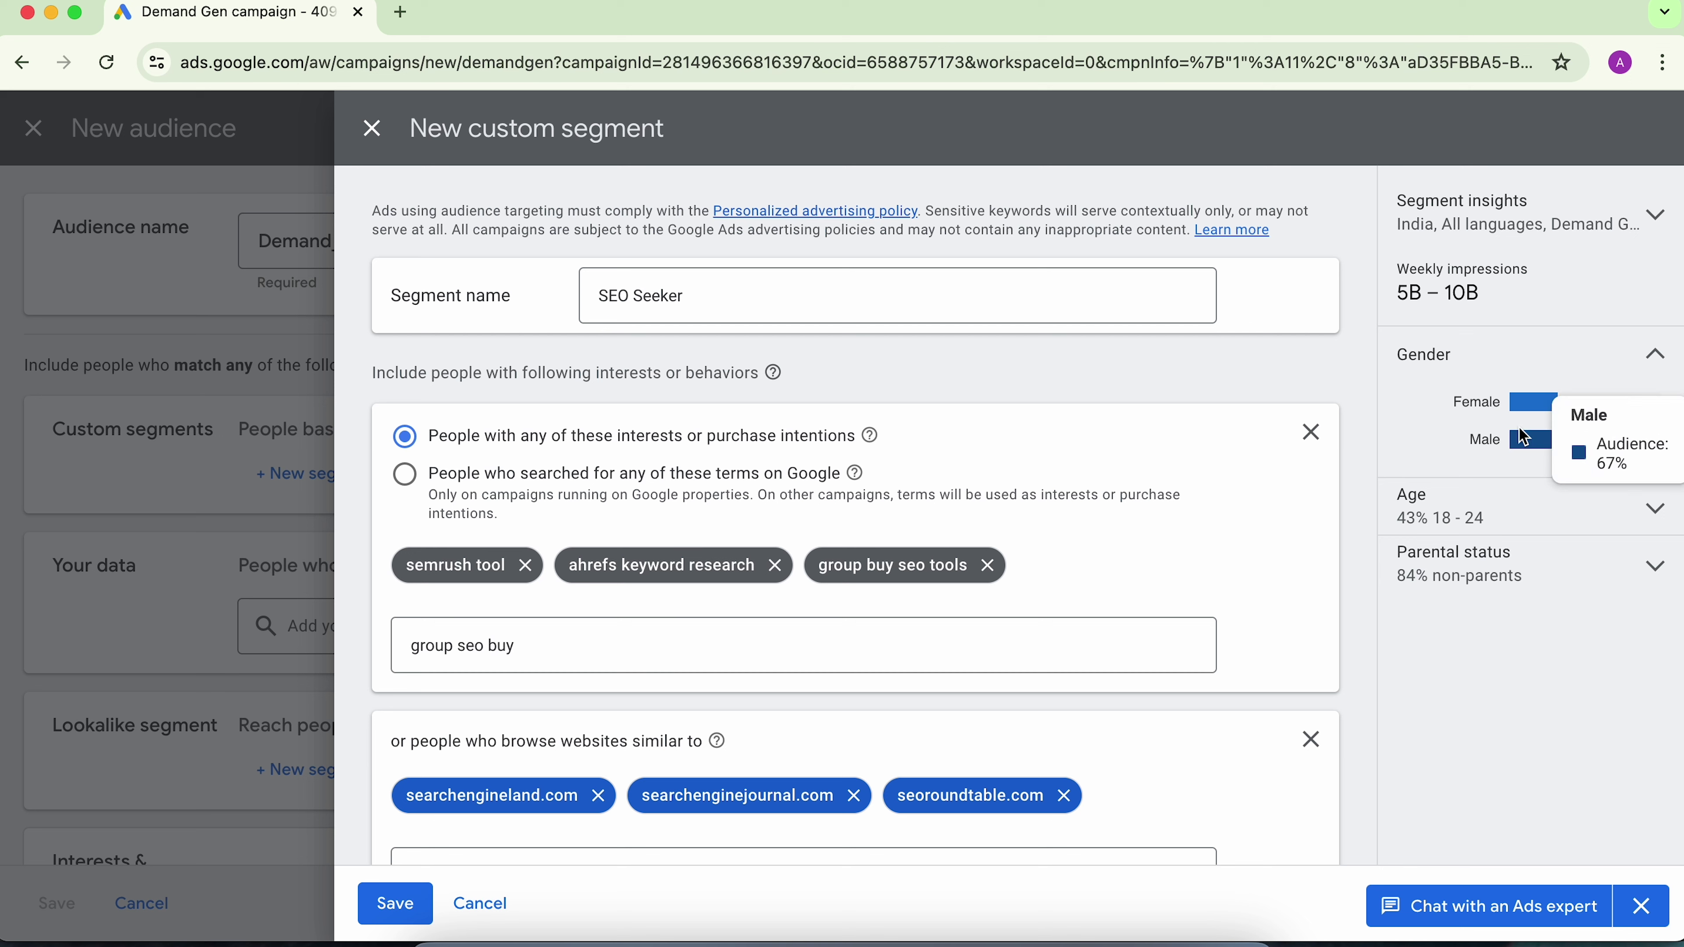
{"action": "mouse_move", "coordinate": [1526, 394]}
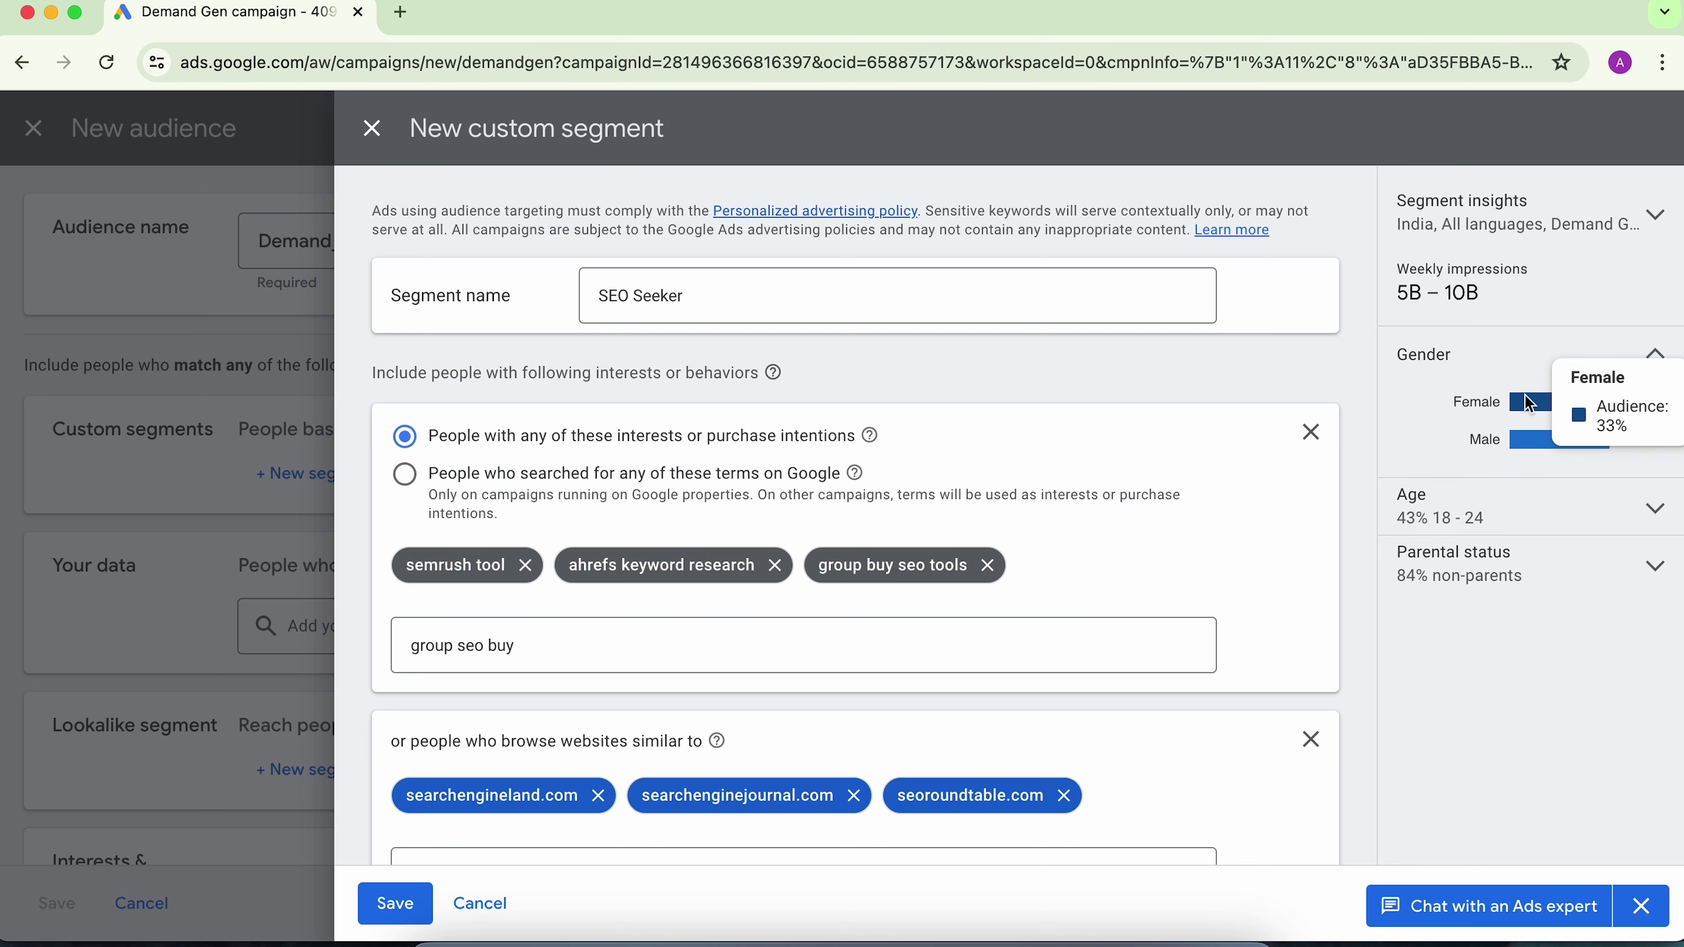
{"action": "left_click", "coordinate": [1489, 521]}
{"action": "mouse_move", "coordinate": [1522, 590]}
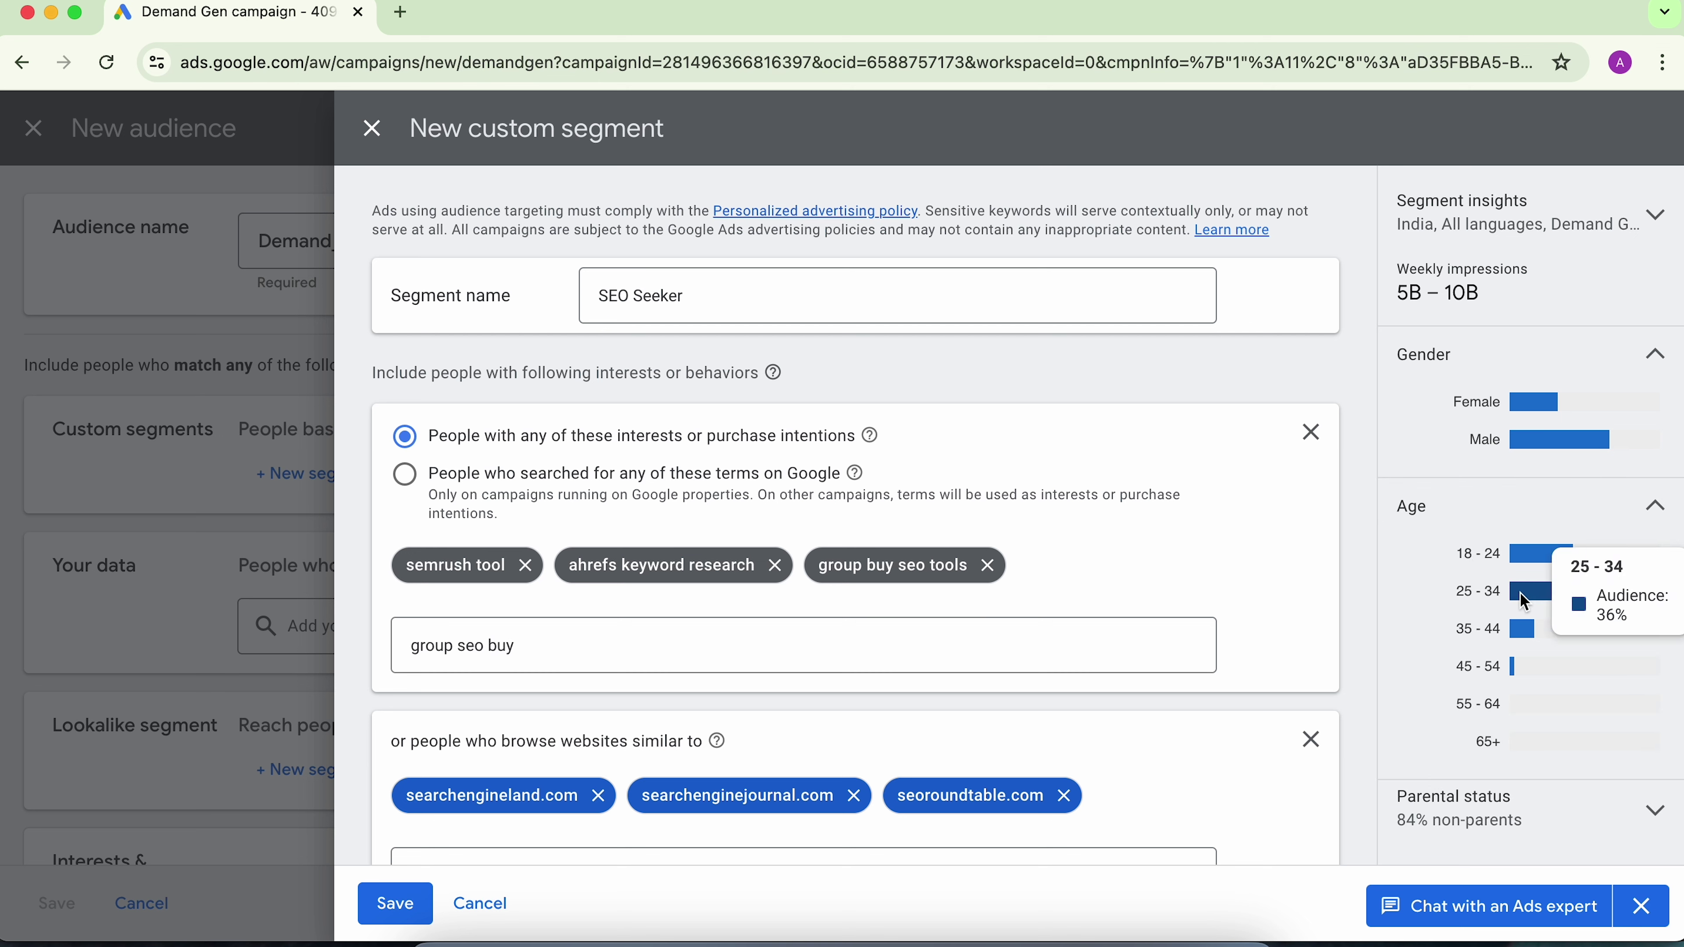
{"action": "mouse_move", "coordinate": [1525, 641]}
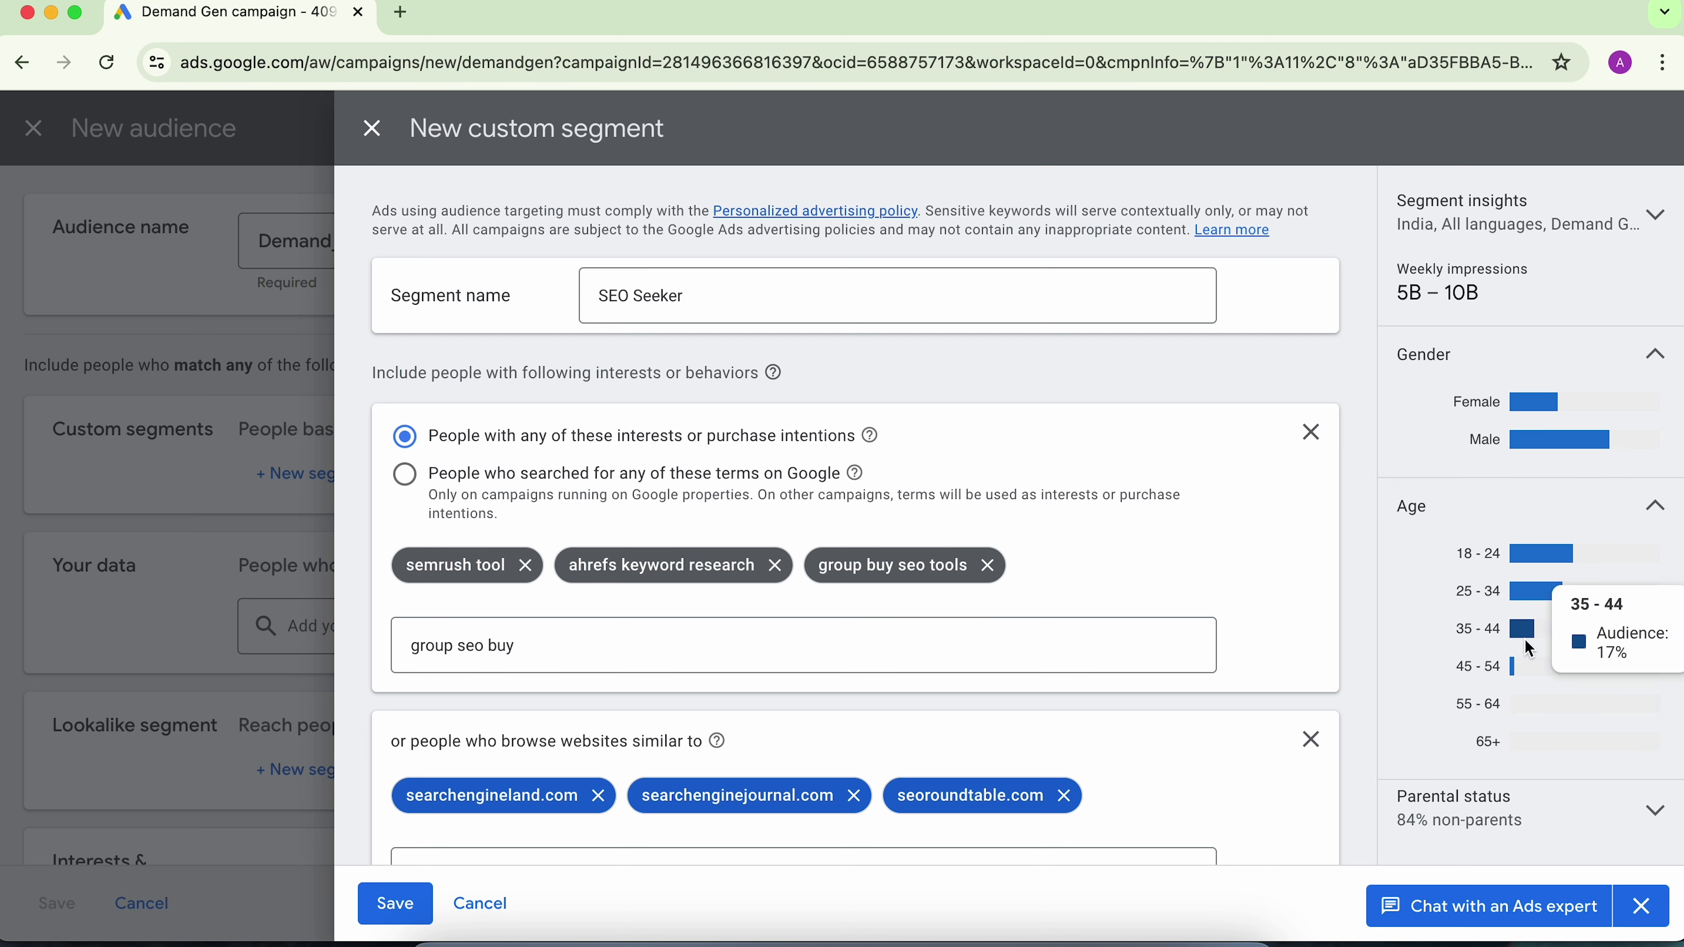
{"action": "left_click", "coordinate": [1471, 813]}
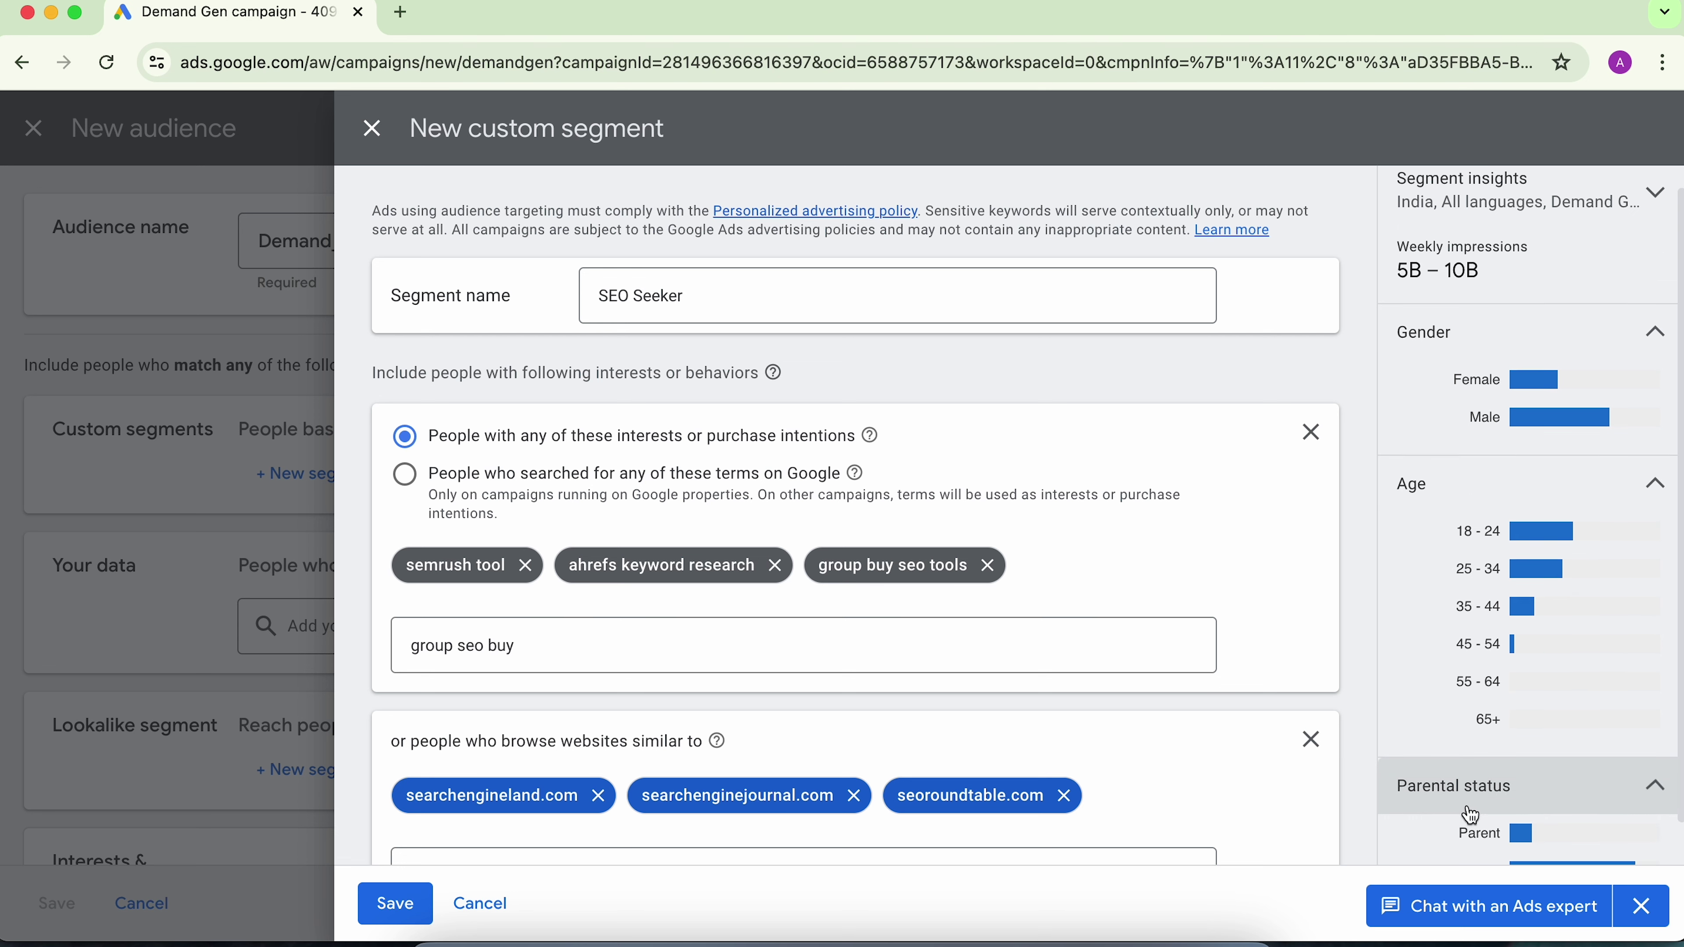
{"action": "mouse_move", "coordinate": [1563, 823]}
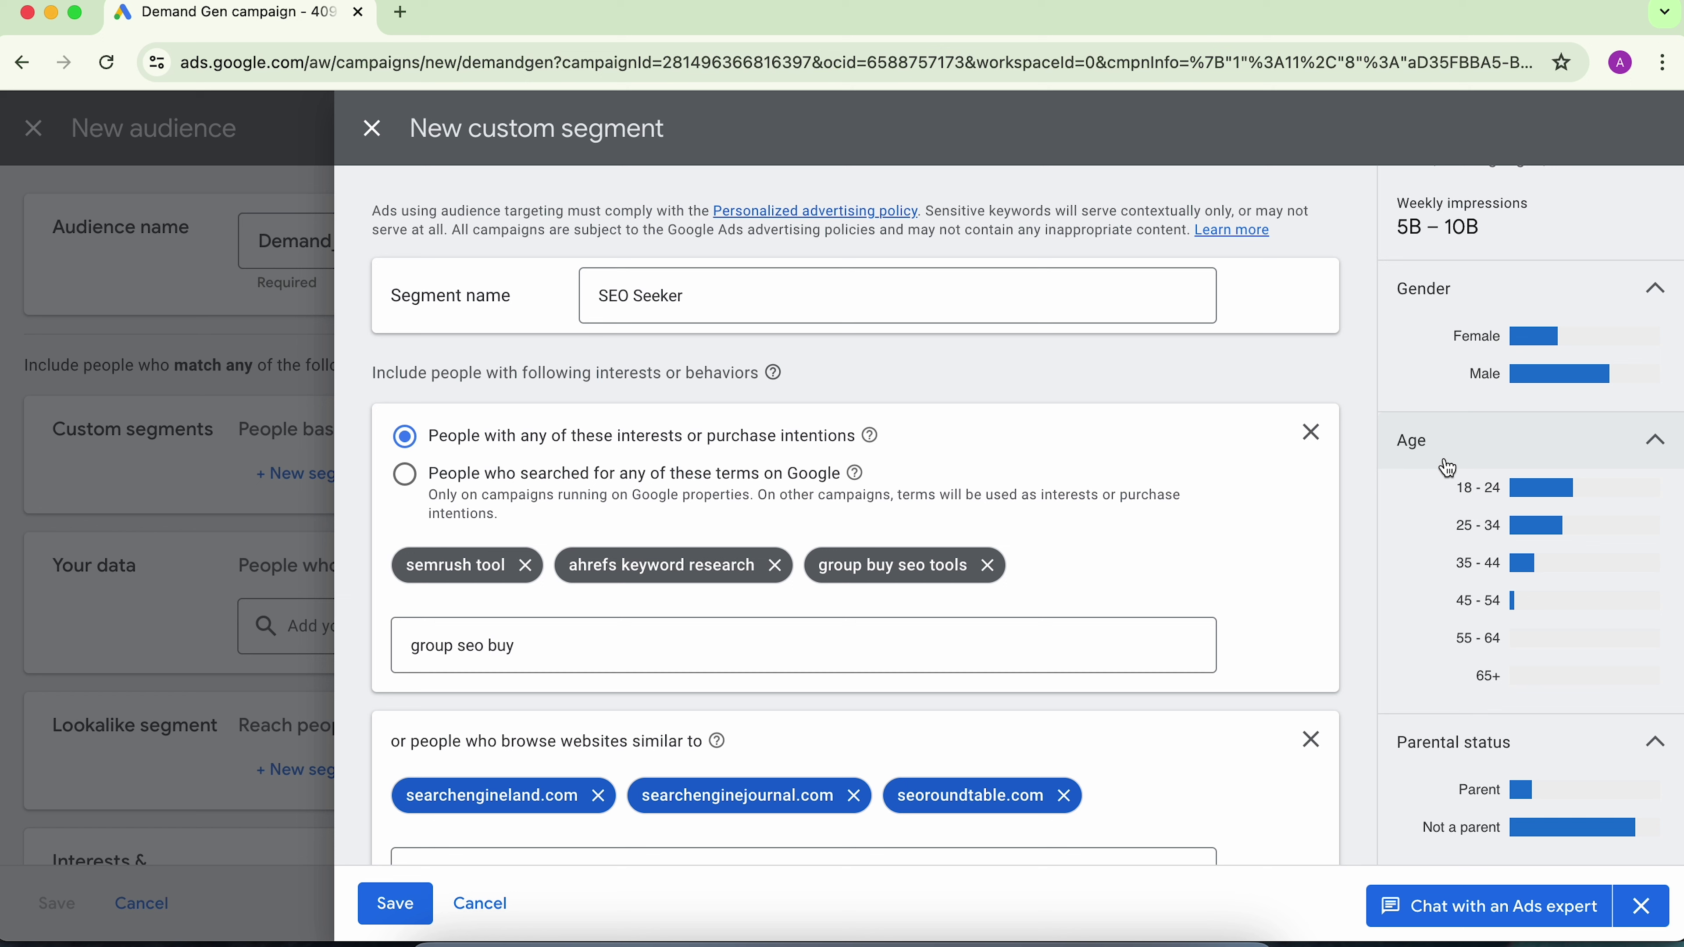
{"action": "mouse_move", "coordinate": [1554, 381]}
{"action": "mouse_move", "coordinate": [1525, 334]}
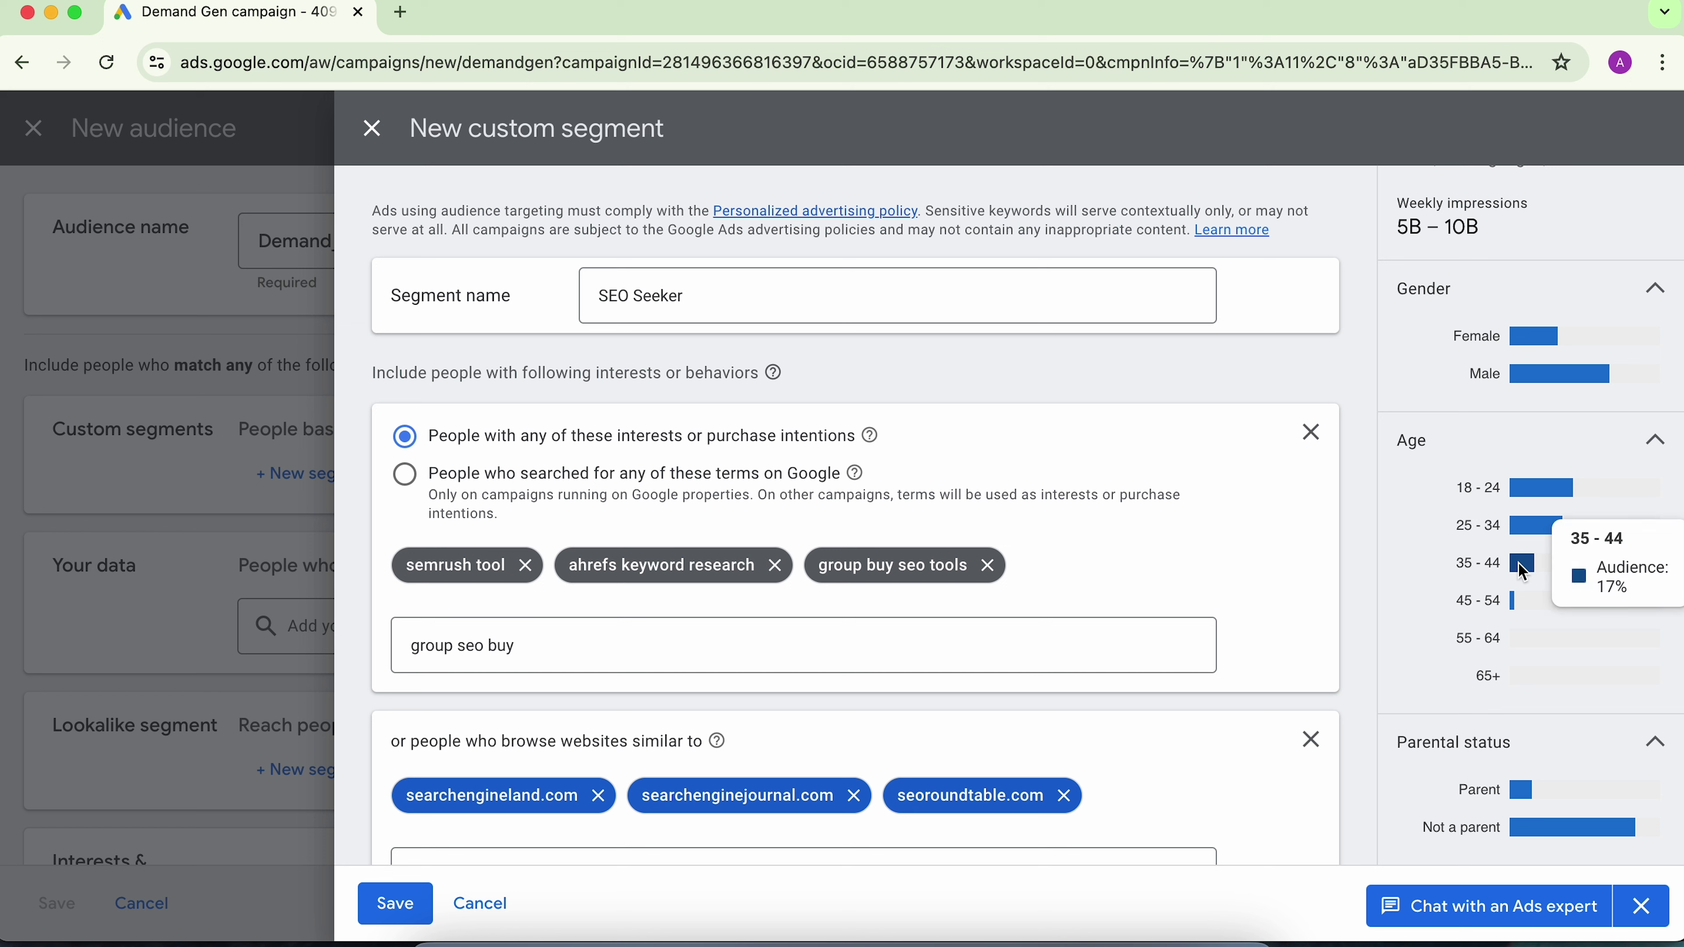
{"action": "mouse_move", "coordinate": [1520, 796]}
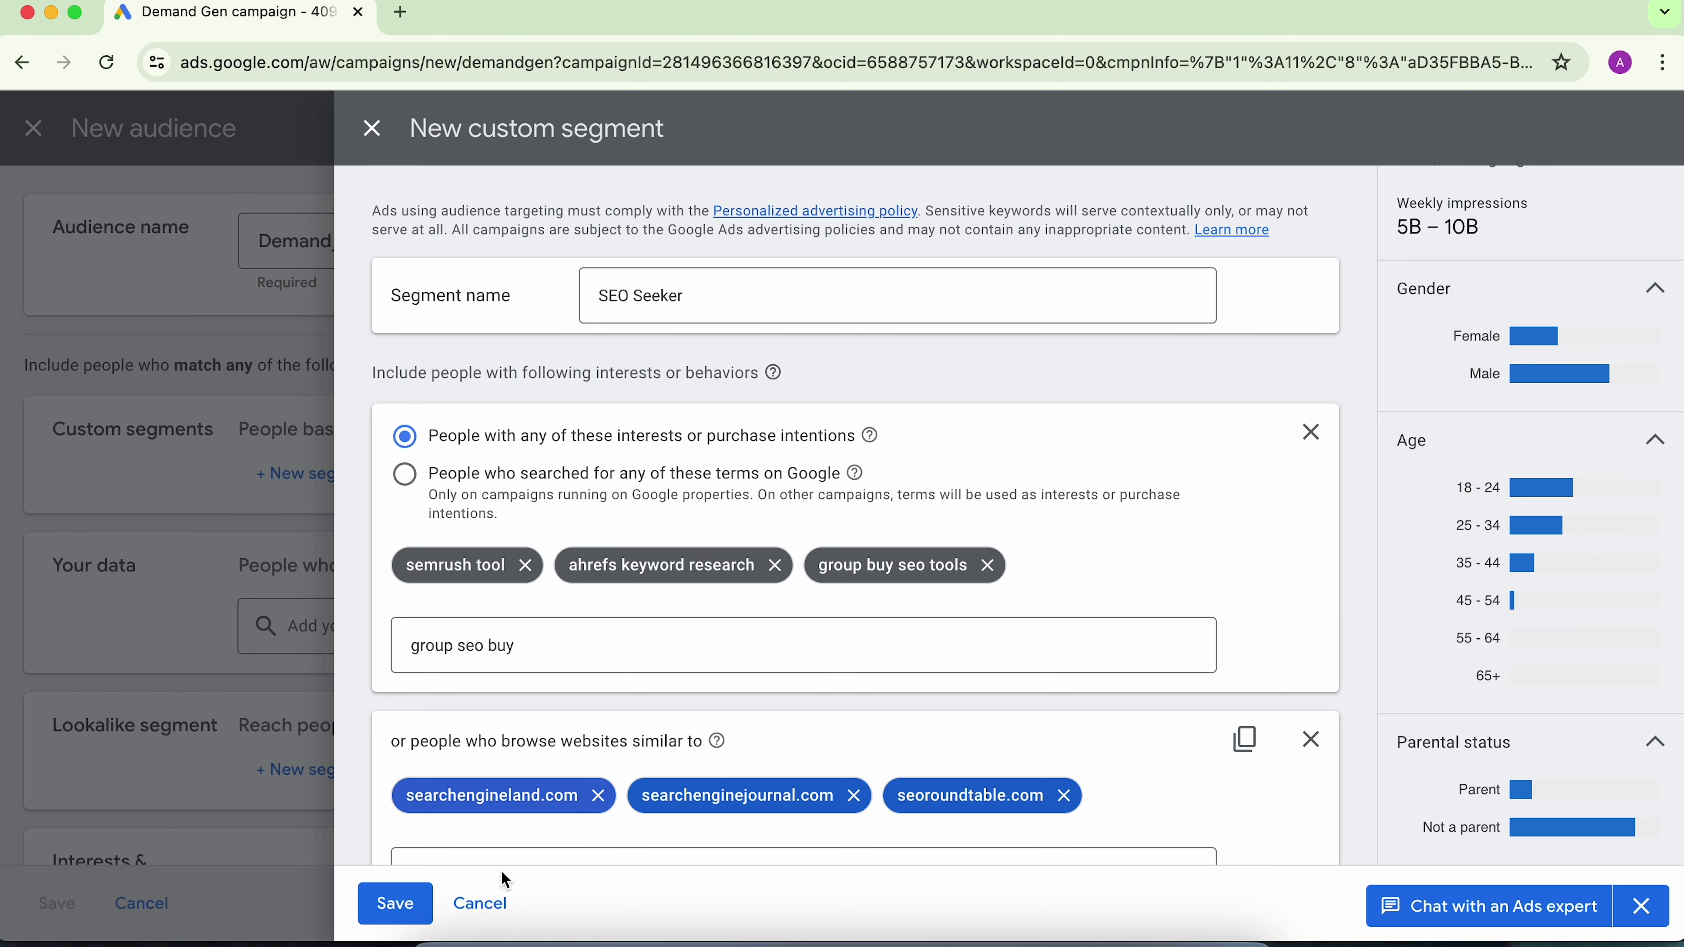
Save the custom segment, reopen it for editing from the audience, and rename it as custom_seg_01.
{"action": "left_click", "coordinate": [376, 902]}
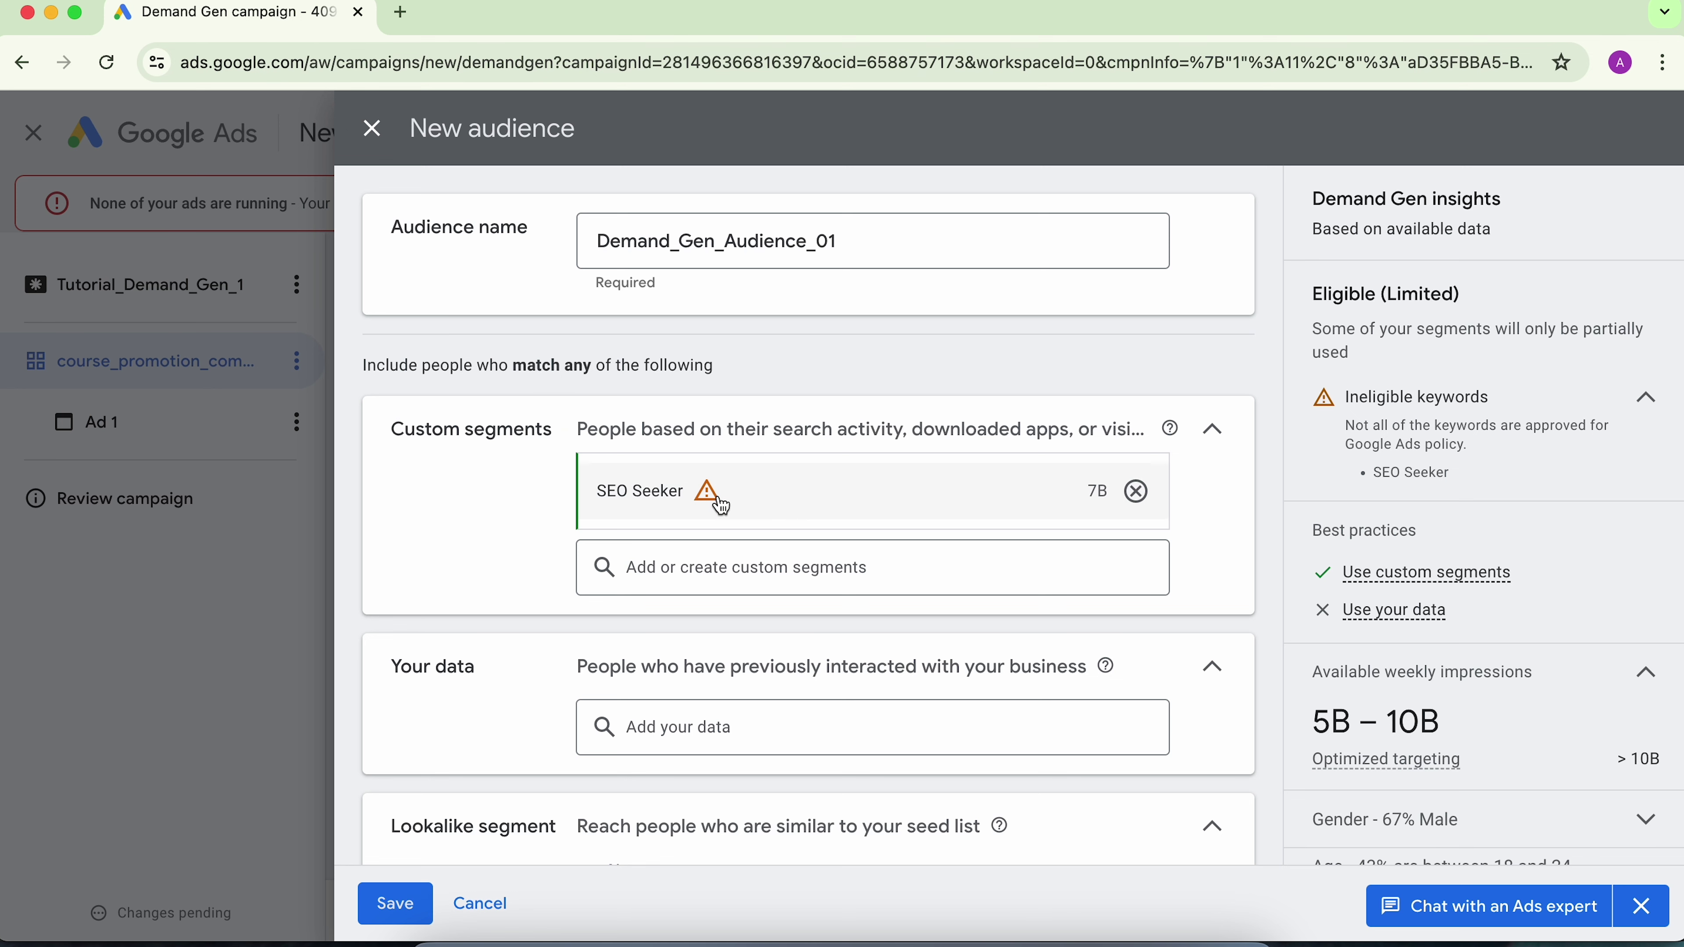
{"action": "mouse_move", "coordinate": [721, 506]}
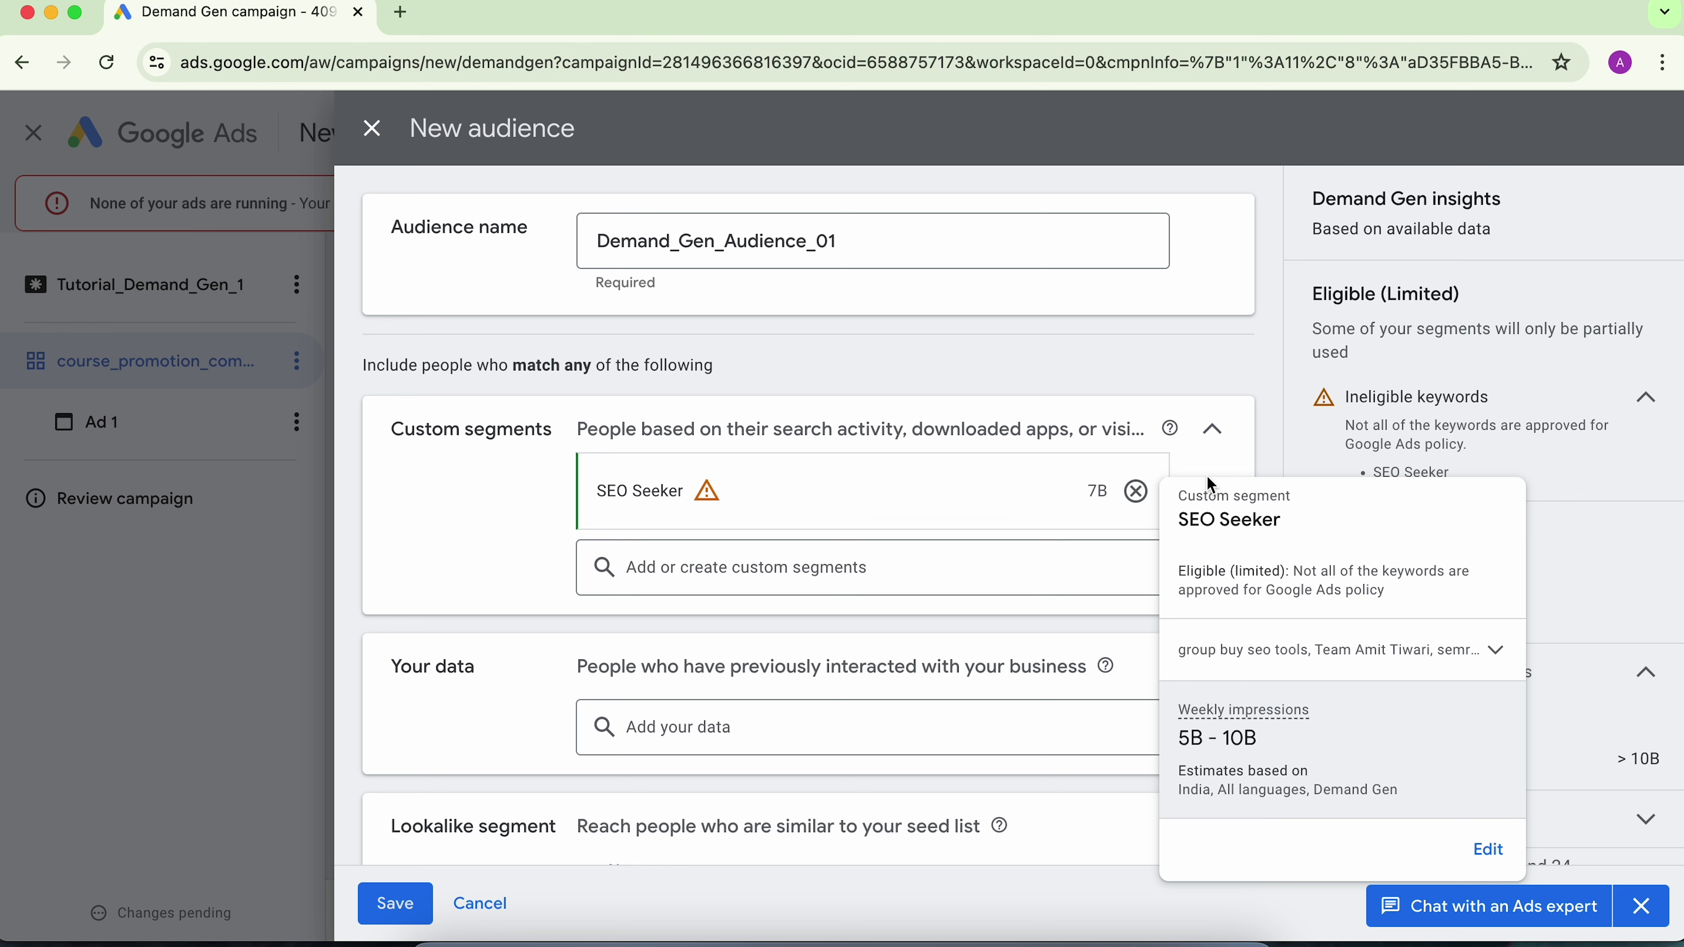
{"action": "mouse_move", "coordinate": [1018, 511]}
{"action": "left_click", "coordinate": [1490, 850]}
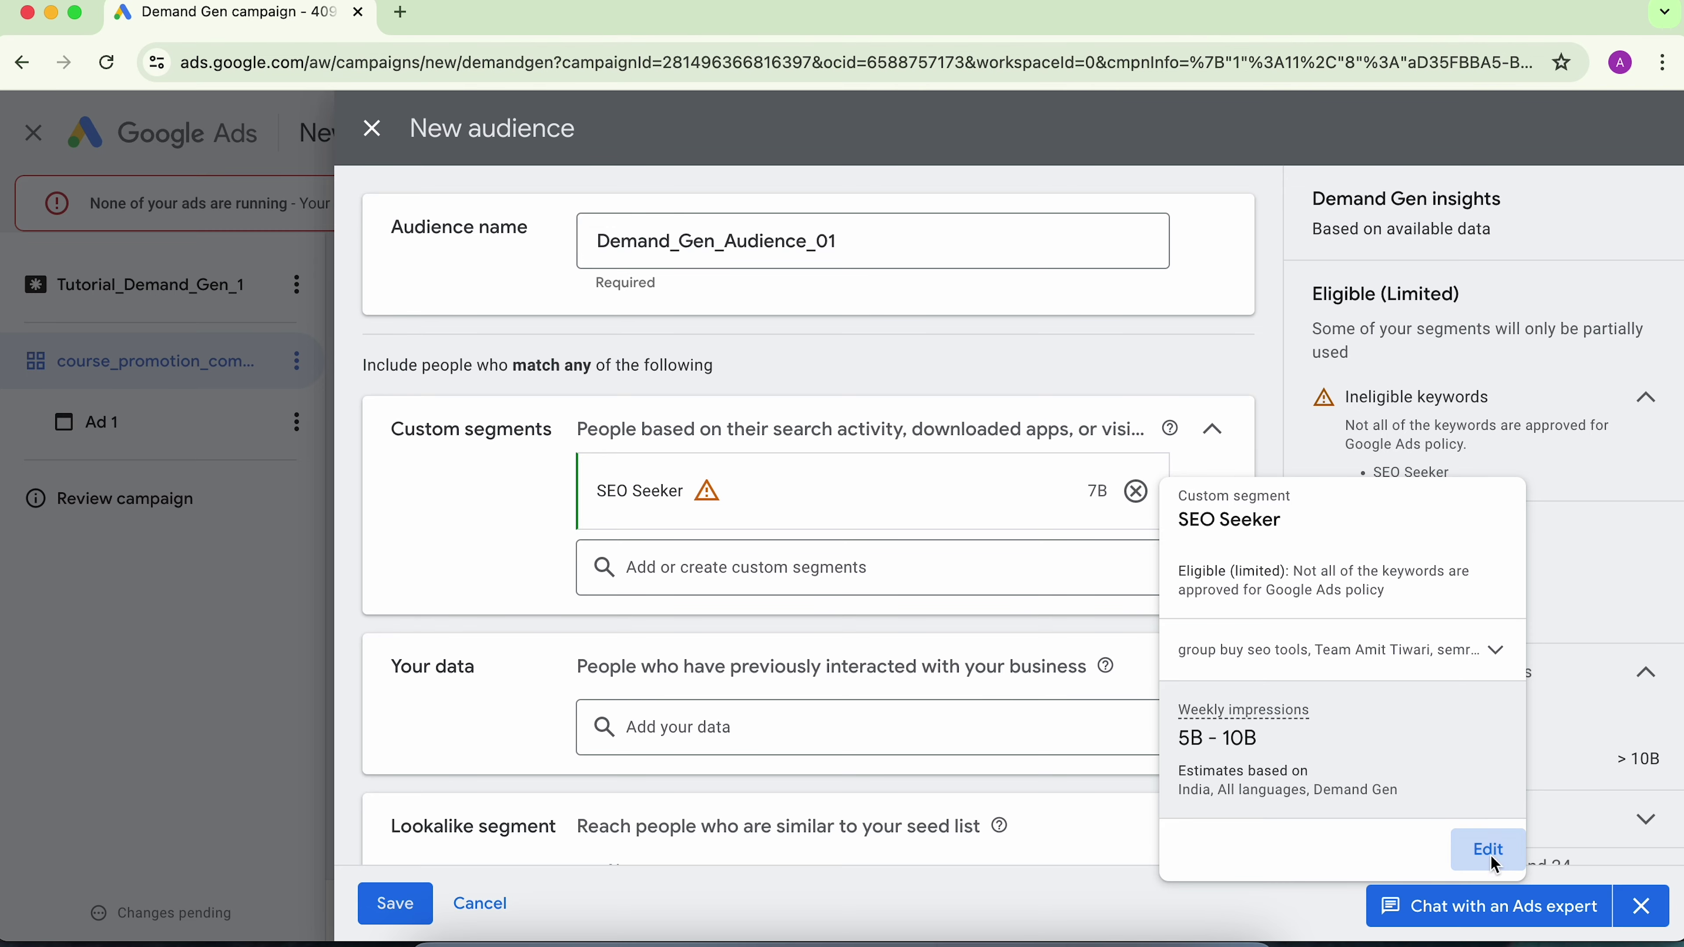
{"action": "key", "text": "shift+Tab"}
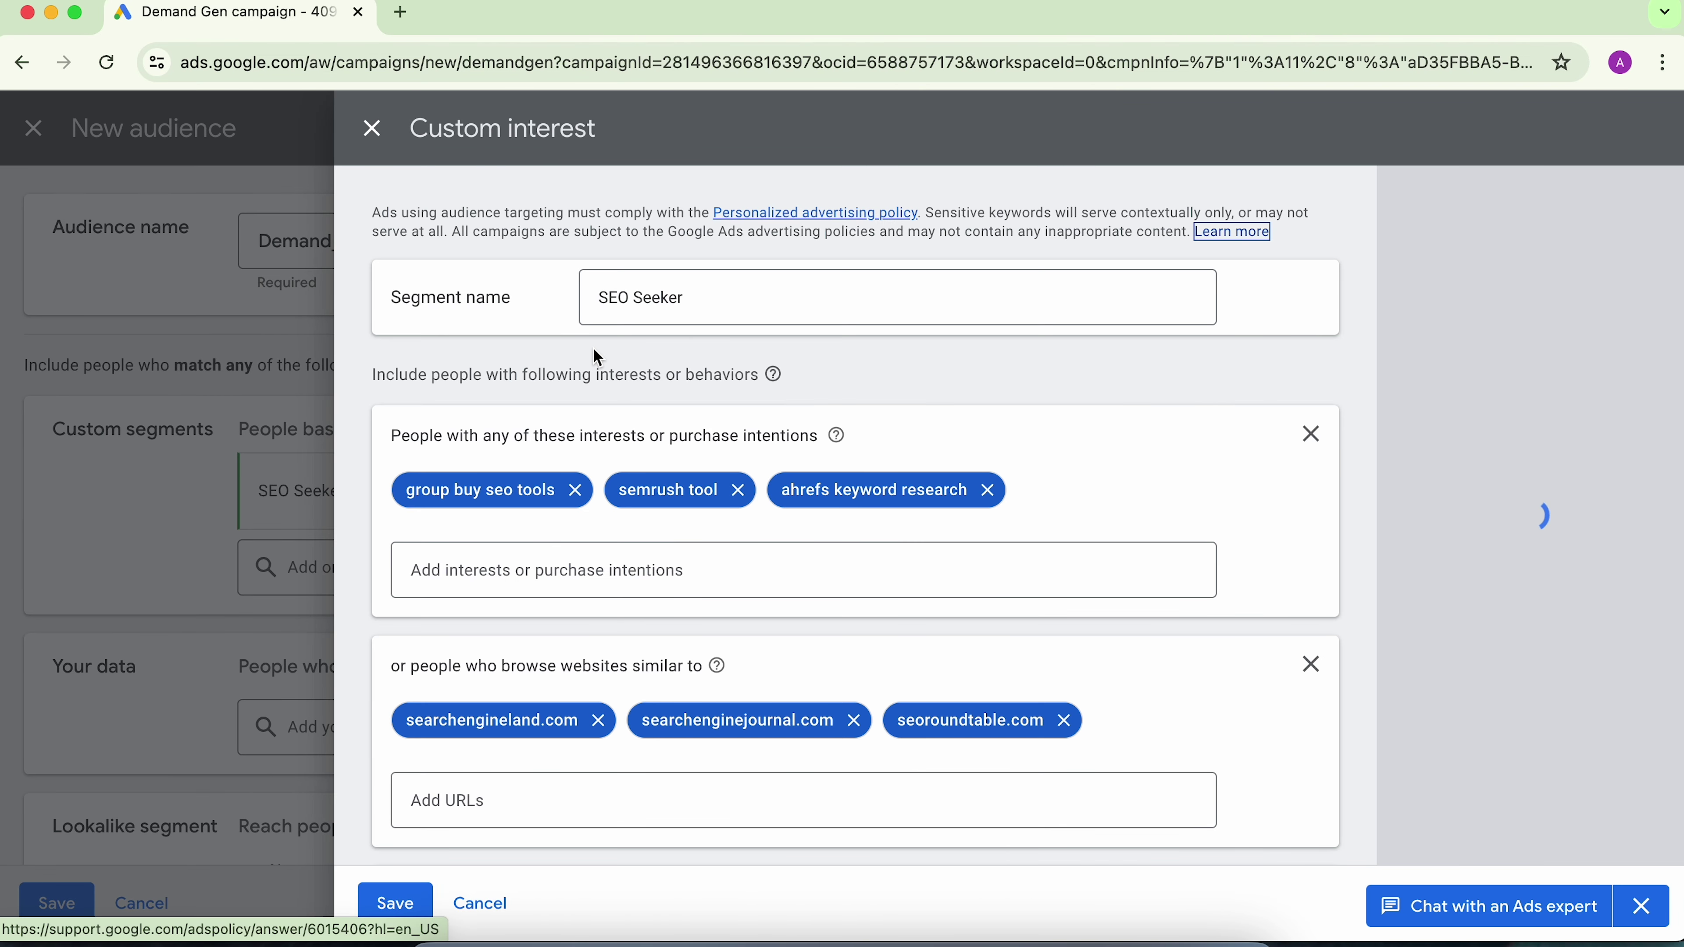
{"action": "key", "text": "Tab"}
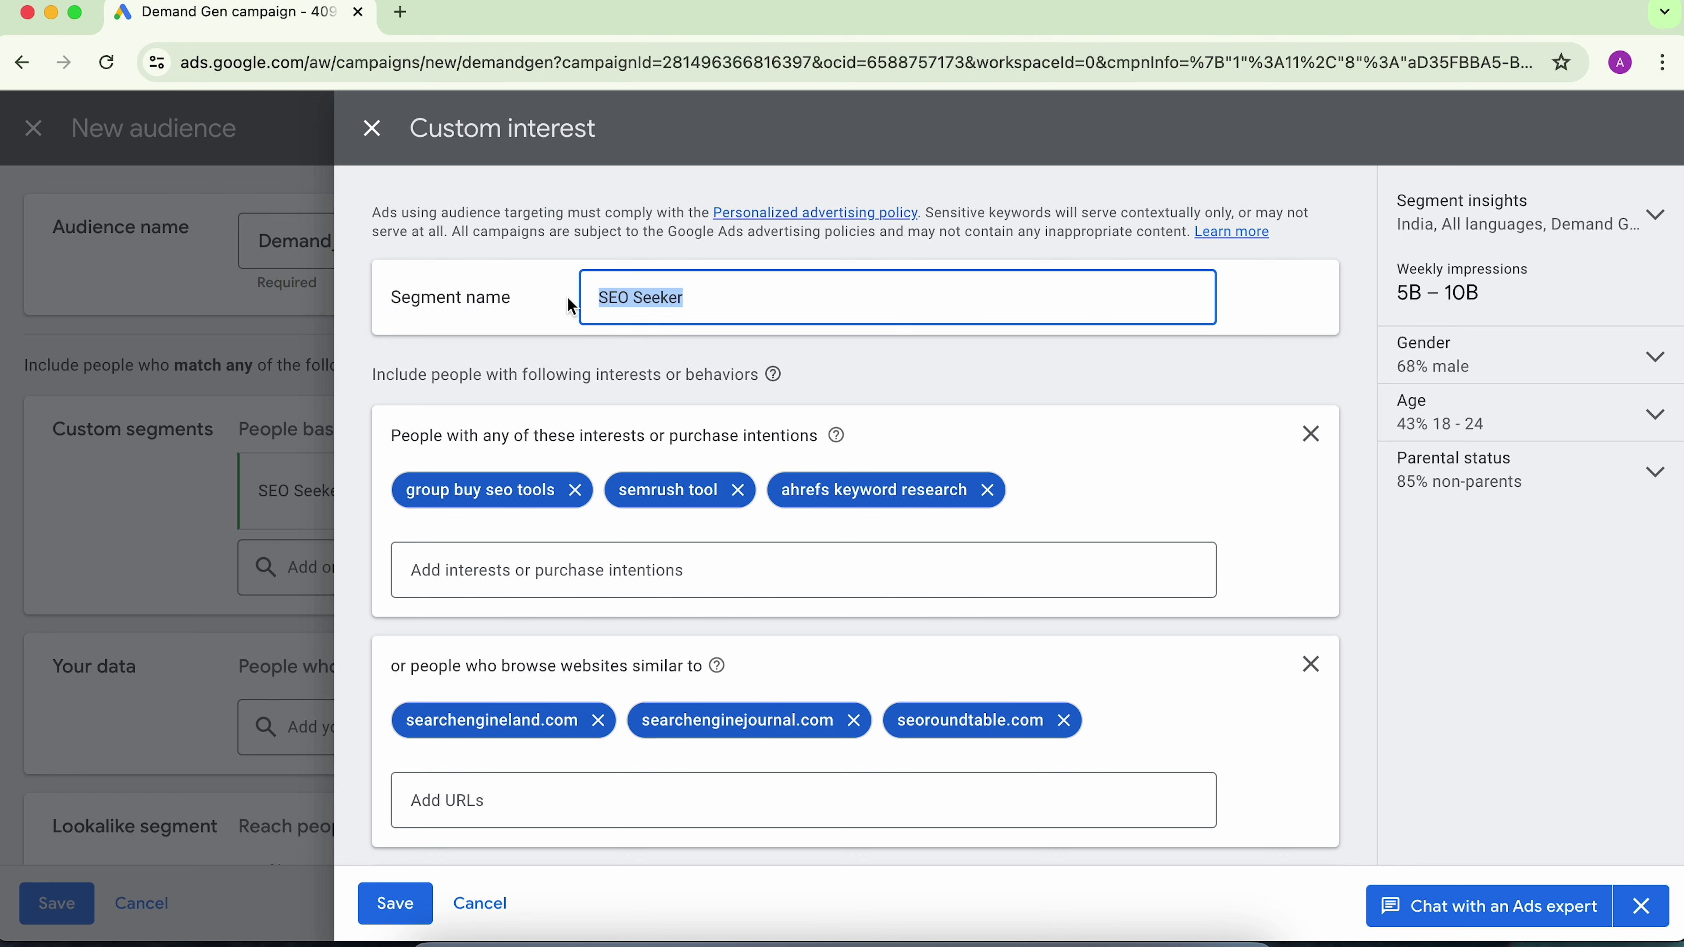
{"action": "type", "text": "custom_seg_01"}
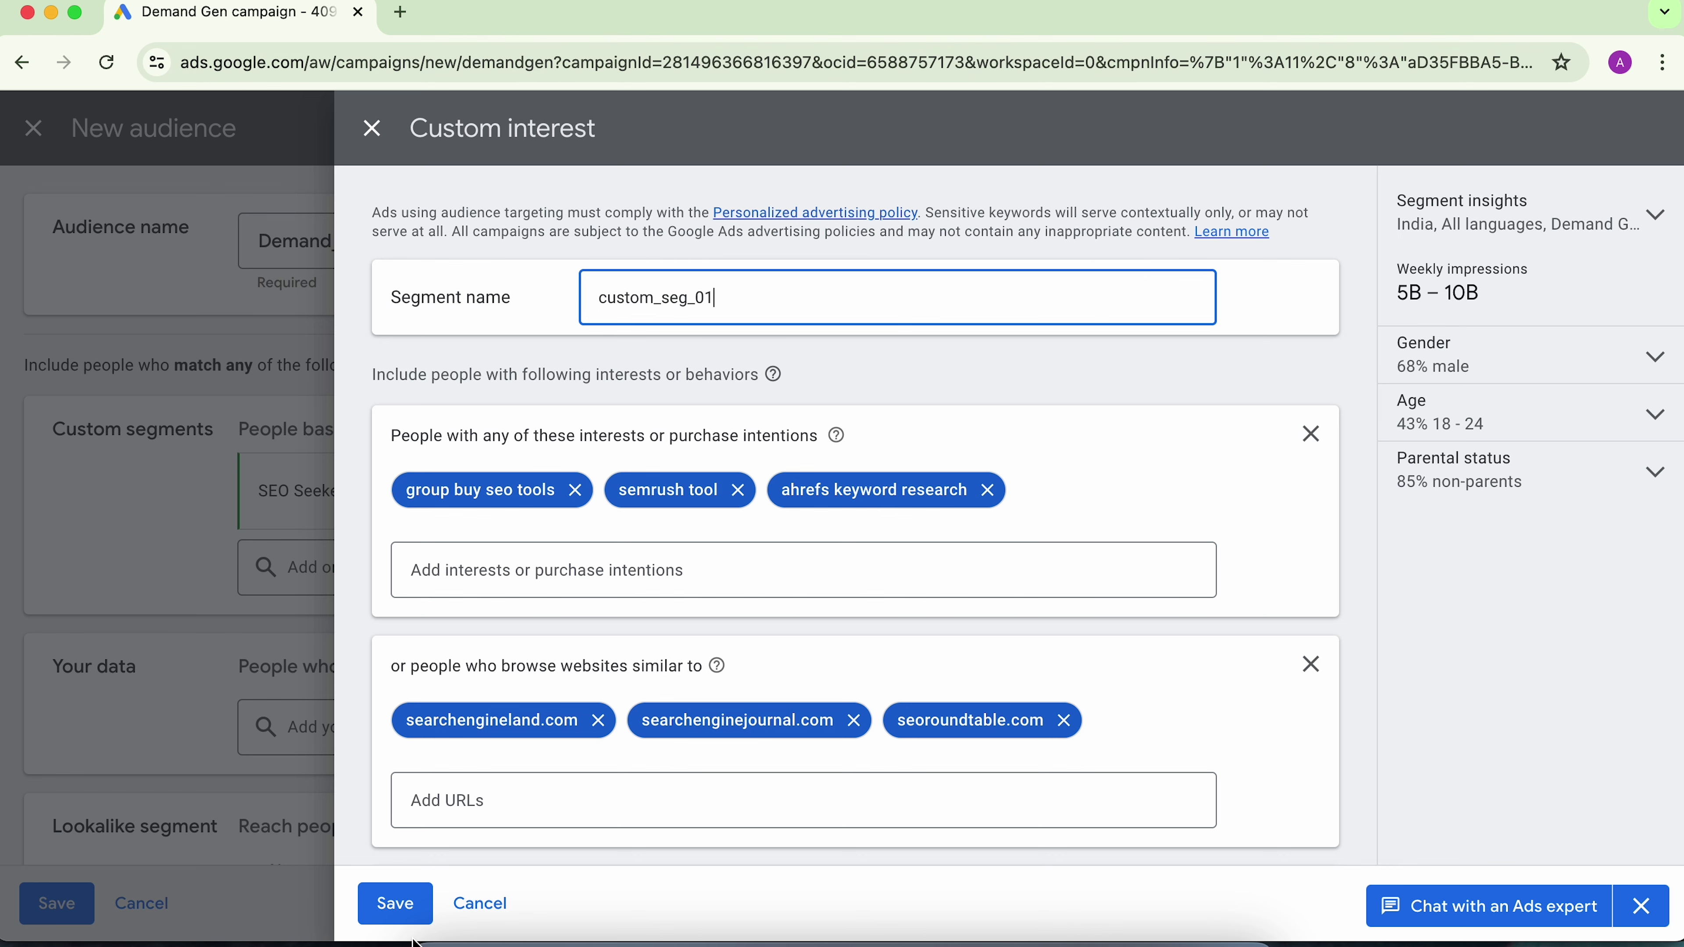
{"action": "left_click", "coordinate": [397, 903]}
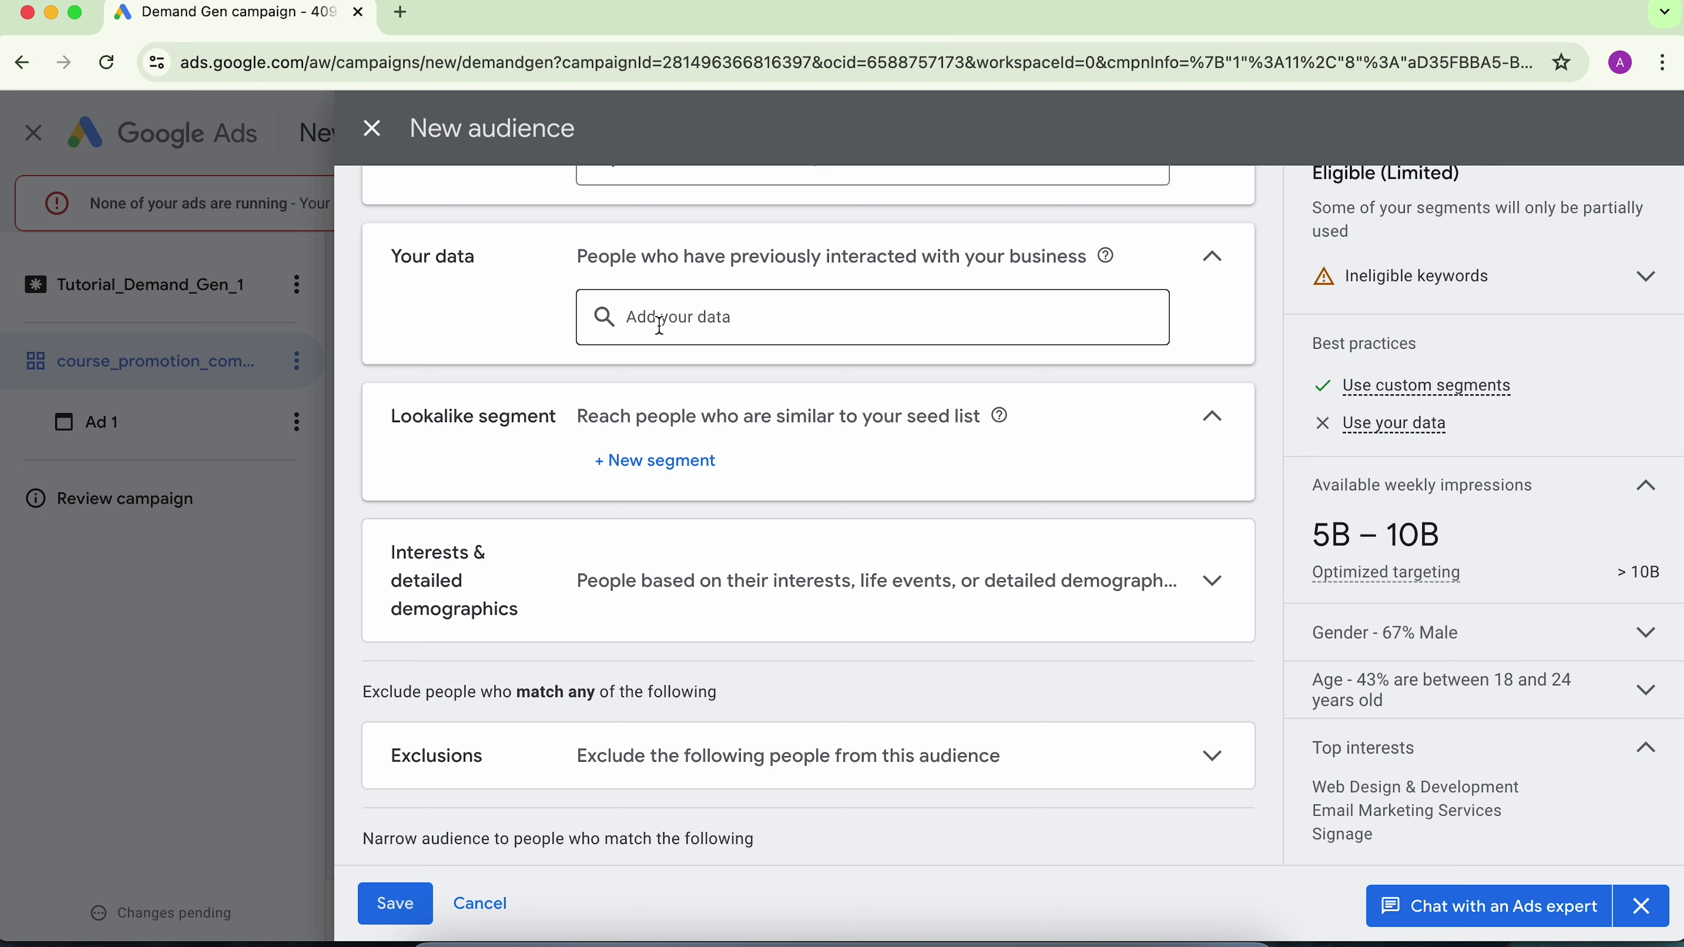
Browse the existing data segments of people who previously interacted with the business, without adding any.
{"action": "left_click", "coordinate": [660, 323]}
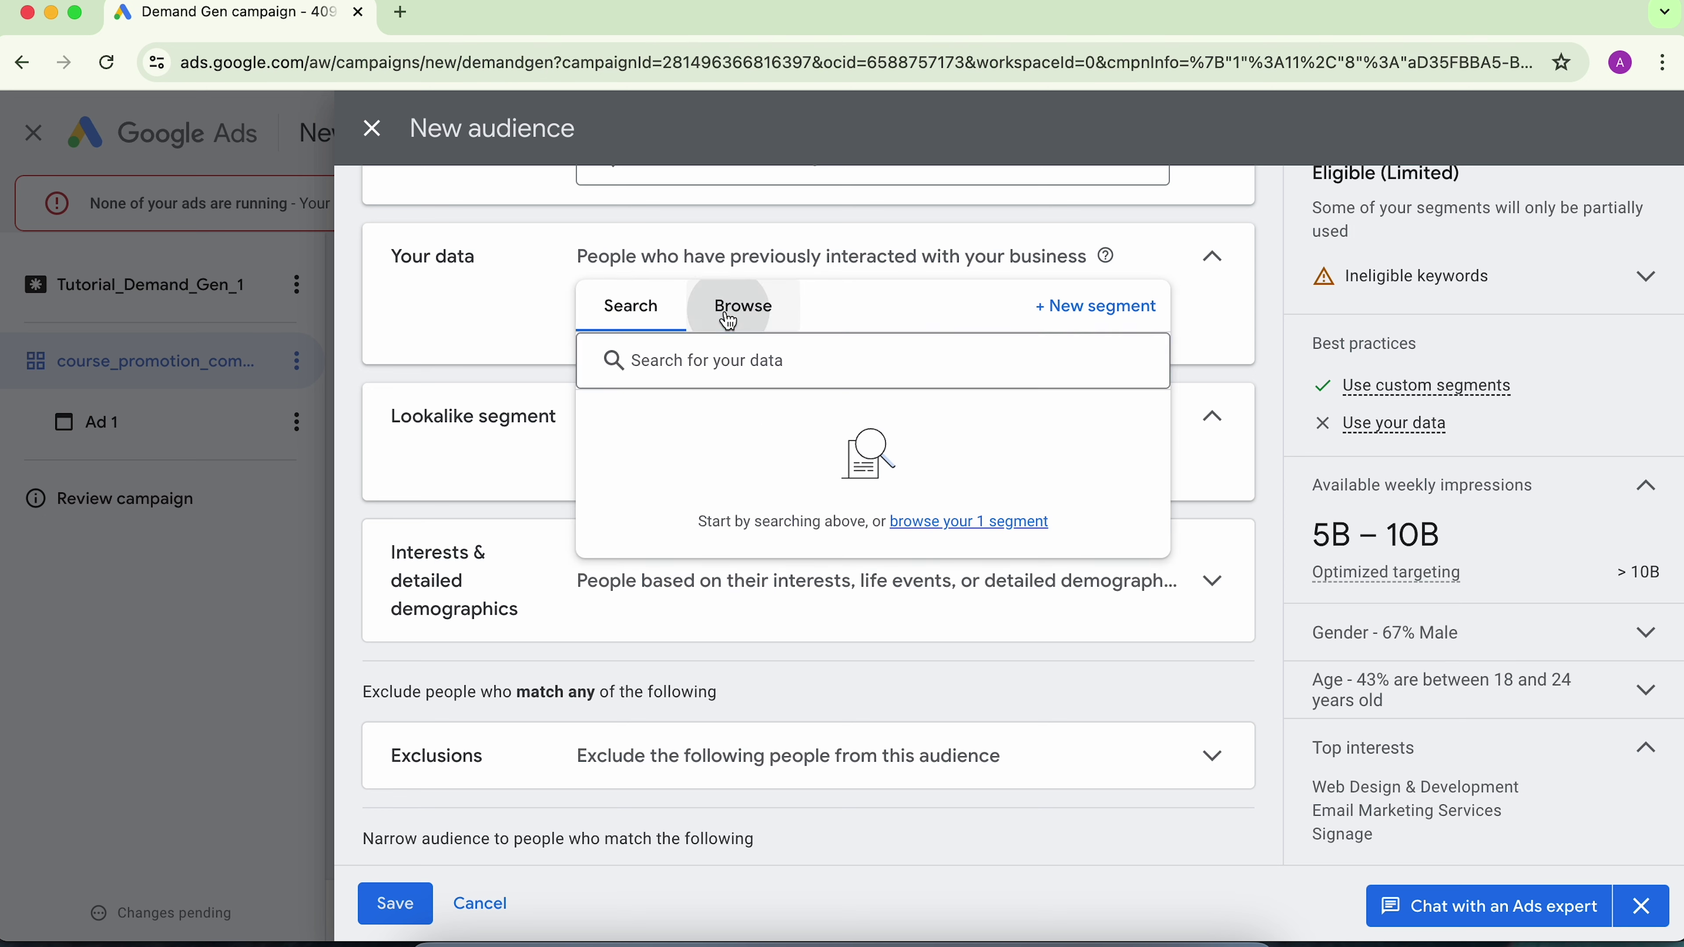
{"action": "left_click", "coordinate": [740, 307]}
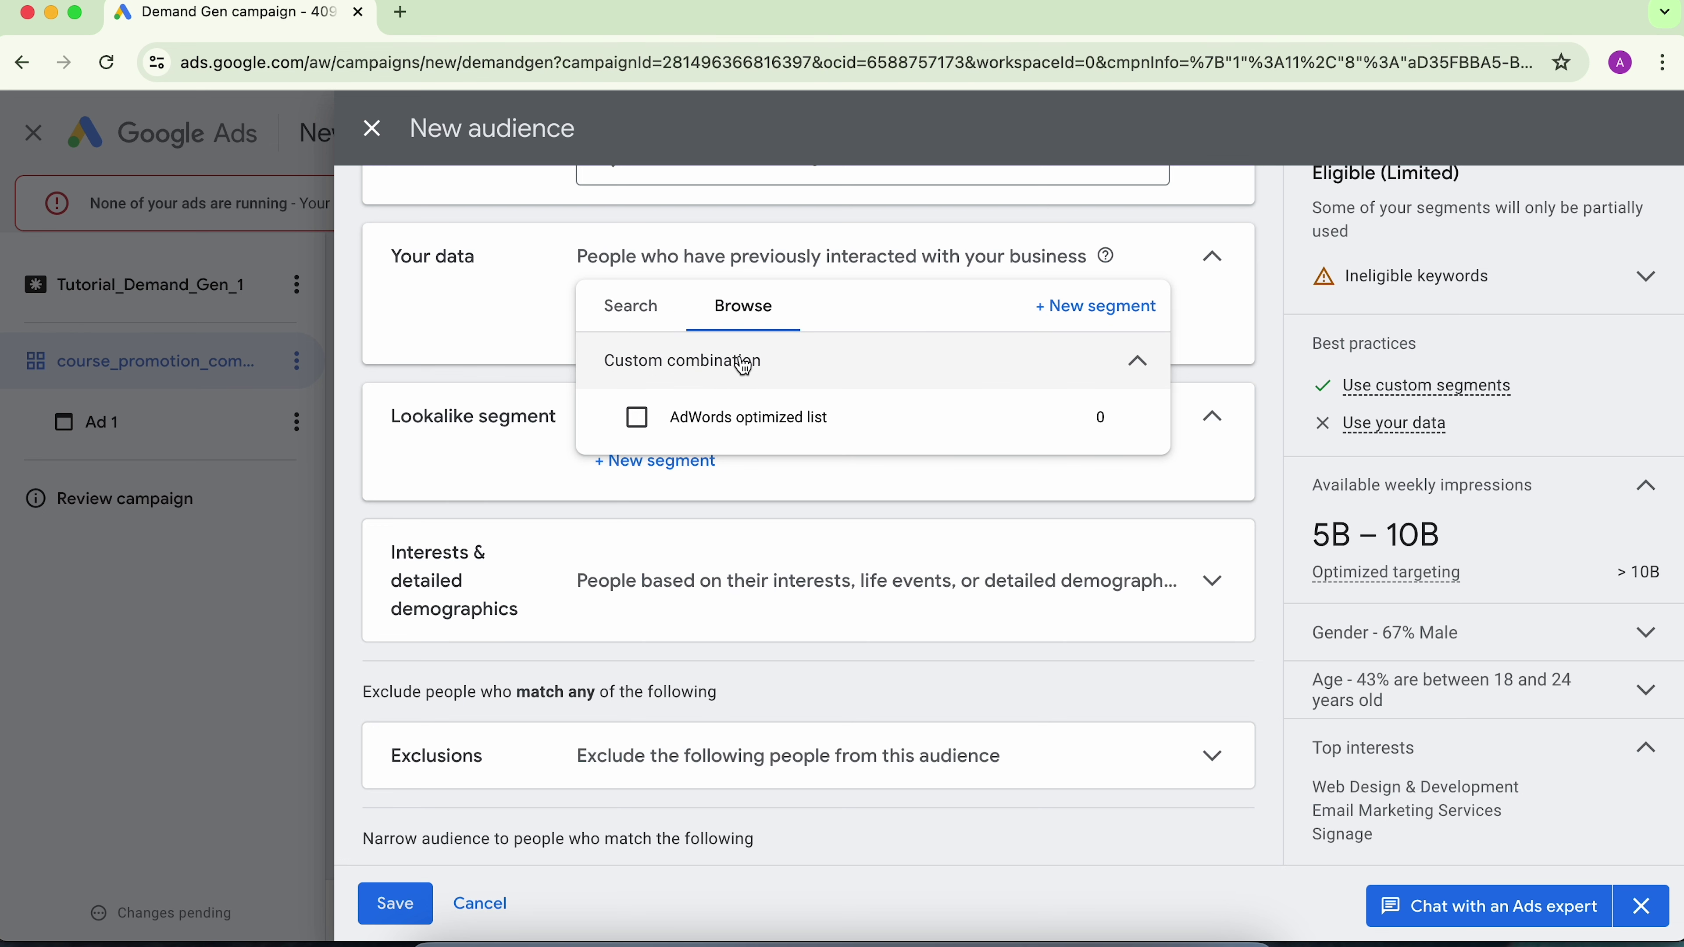
{"action": "mouse_move", "coordinate": [704, 413]}
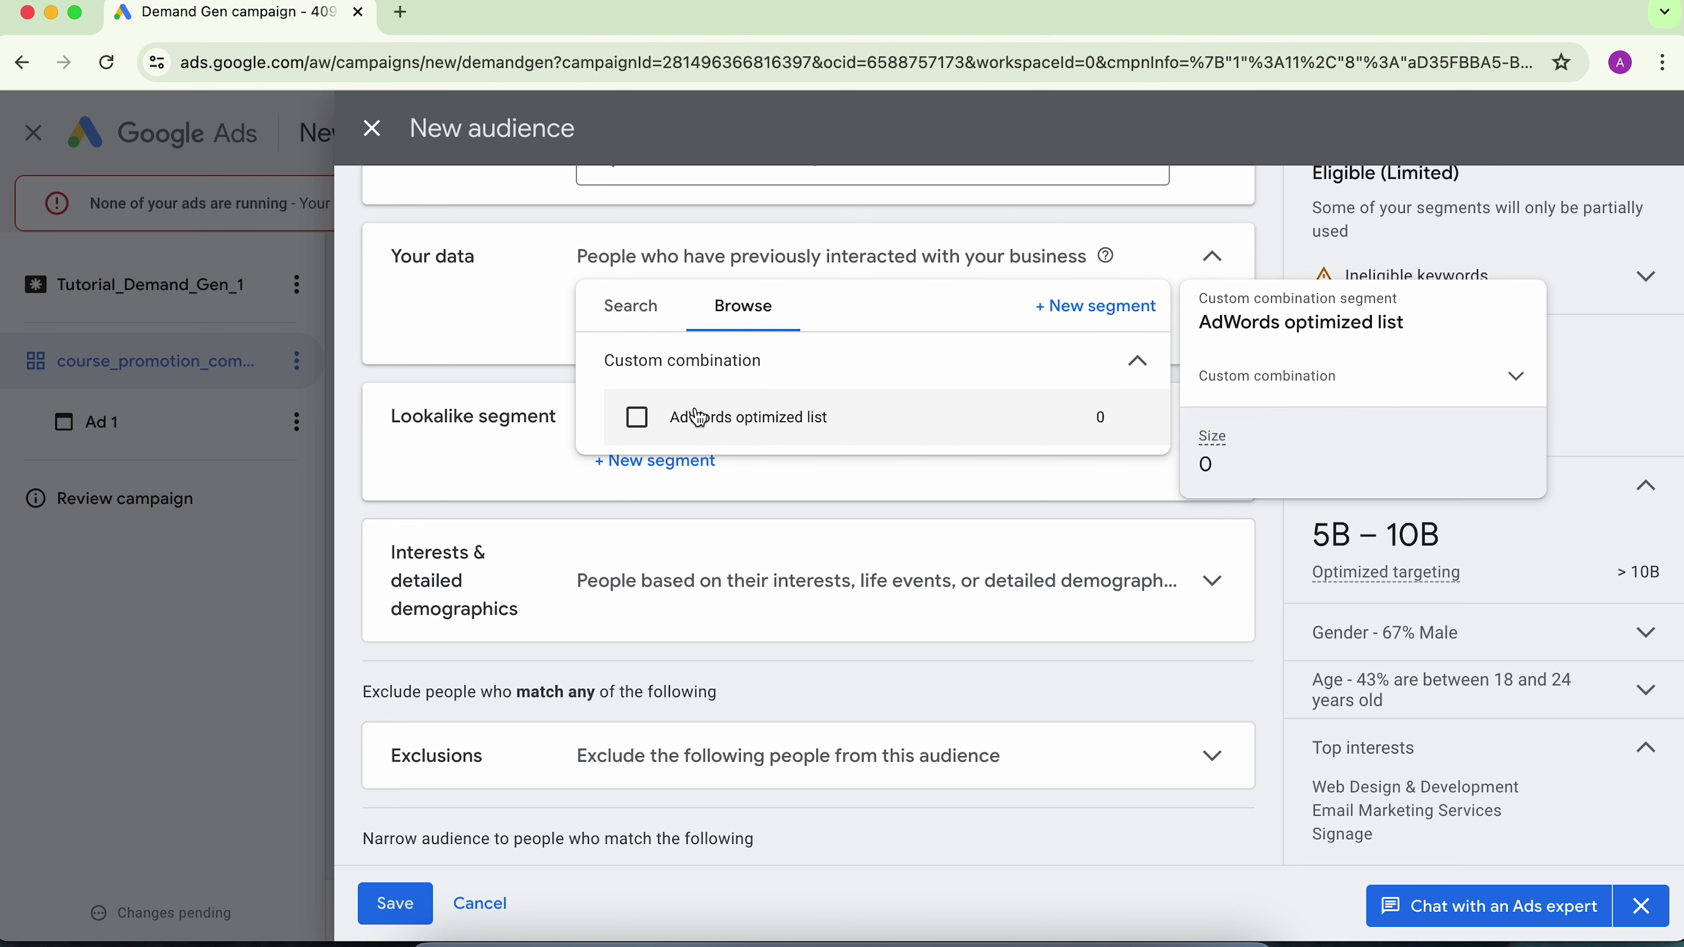
{"action": "left_click", "coordinate": [498, 314]}
Start a new lookalike segment for the audience and name it custom_seg_02.
{"action": "scroll", "coordinate": [491, 391], "scroll_direction": "down", "scroll_amount": 1}
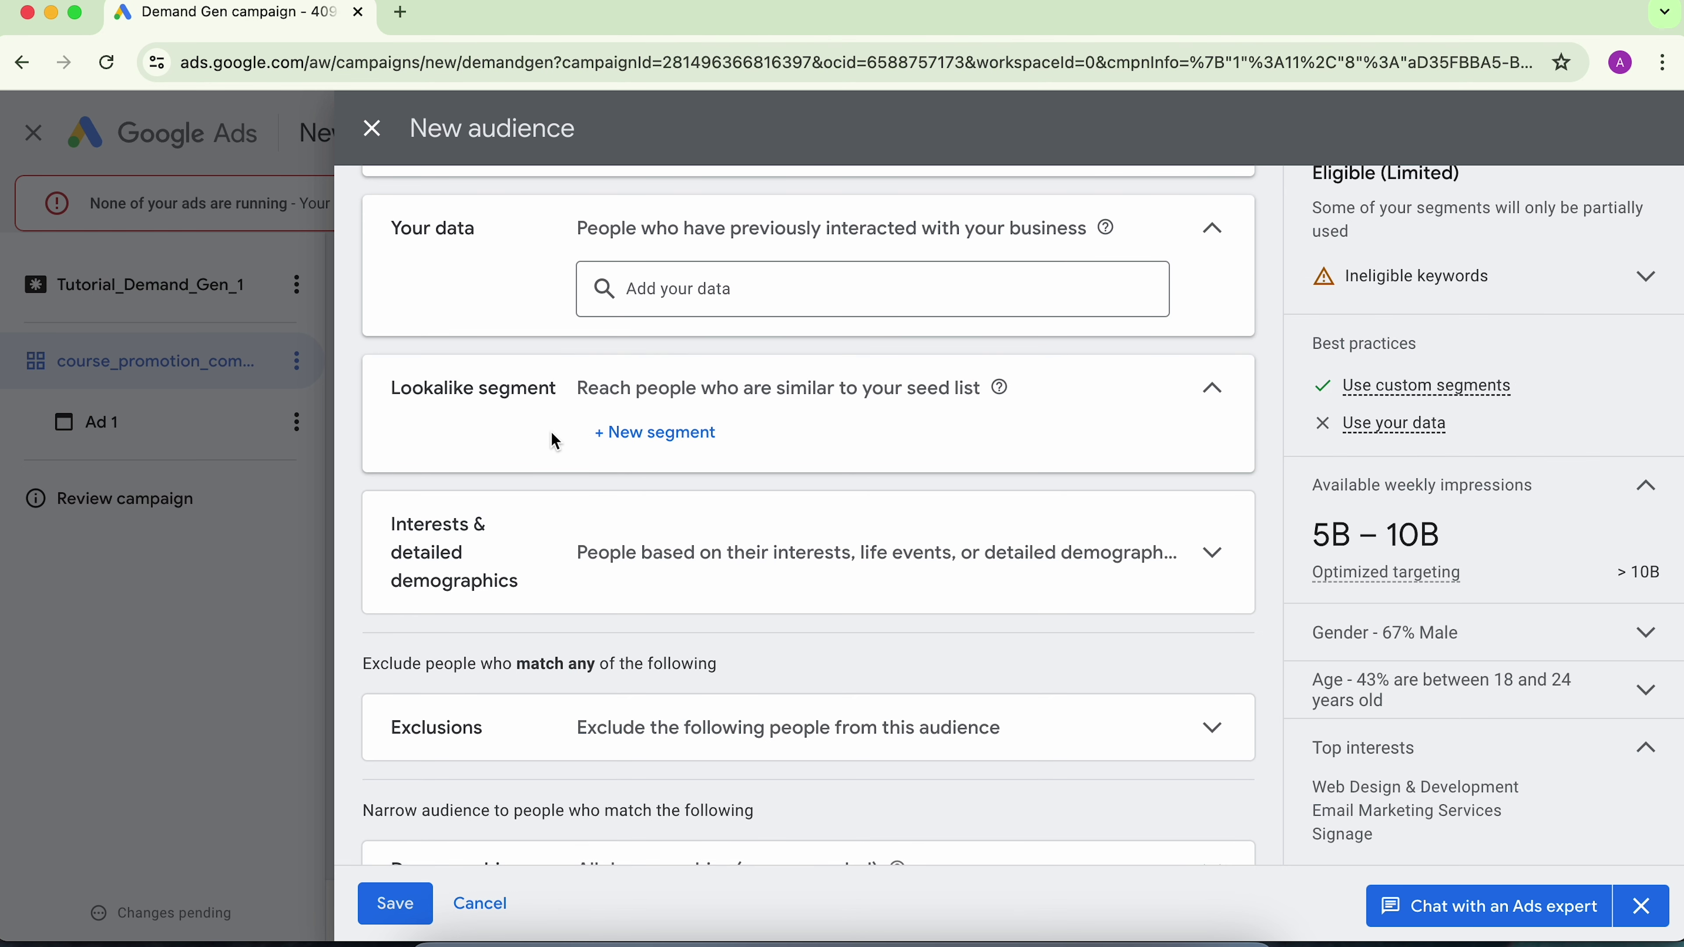
{"action": "left_click", "coordinate": [639, 446]}
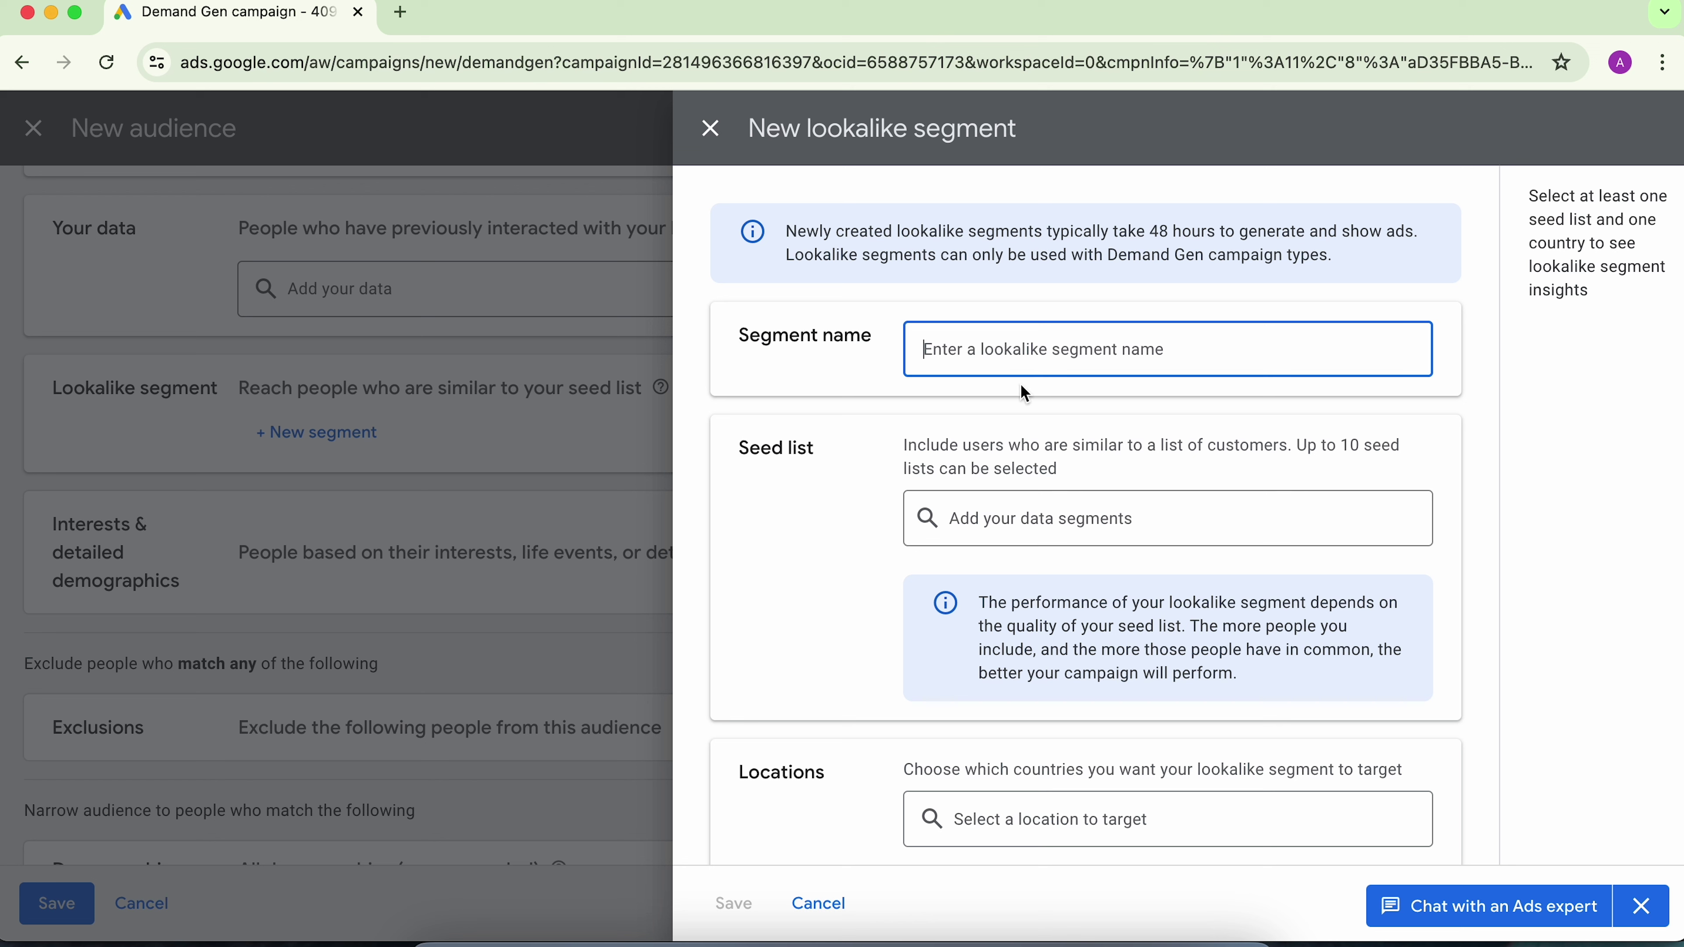
{"action": "type", "text": "cust"}
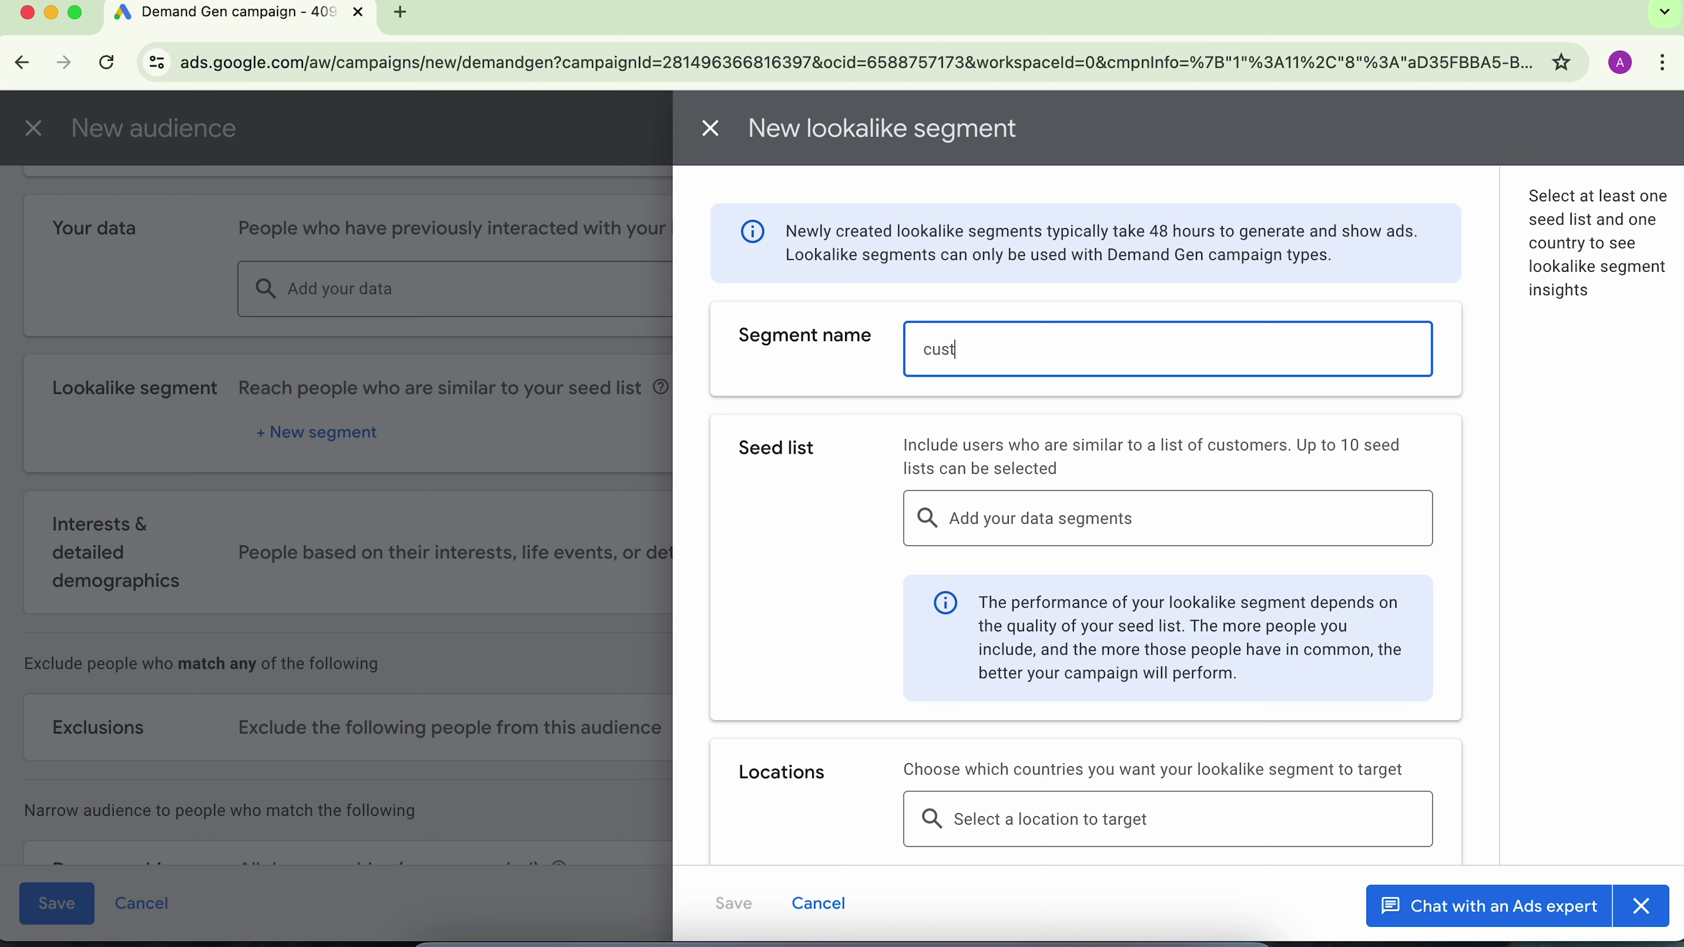
{"action": "type", "text": "om_seg_01"}
{"action": "key", "text": "BackSpace"}
{"action": "type", "text": "2"}
{"action": "scroll", "coordinate": [1065, 405], "scroll_direction": "down", "scroll_amount": 2}
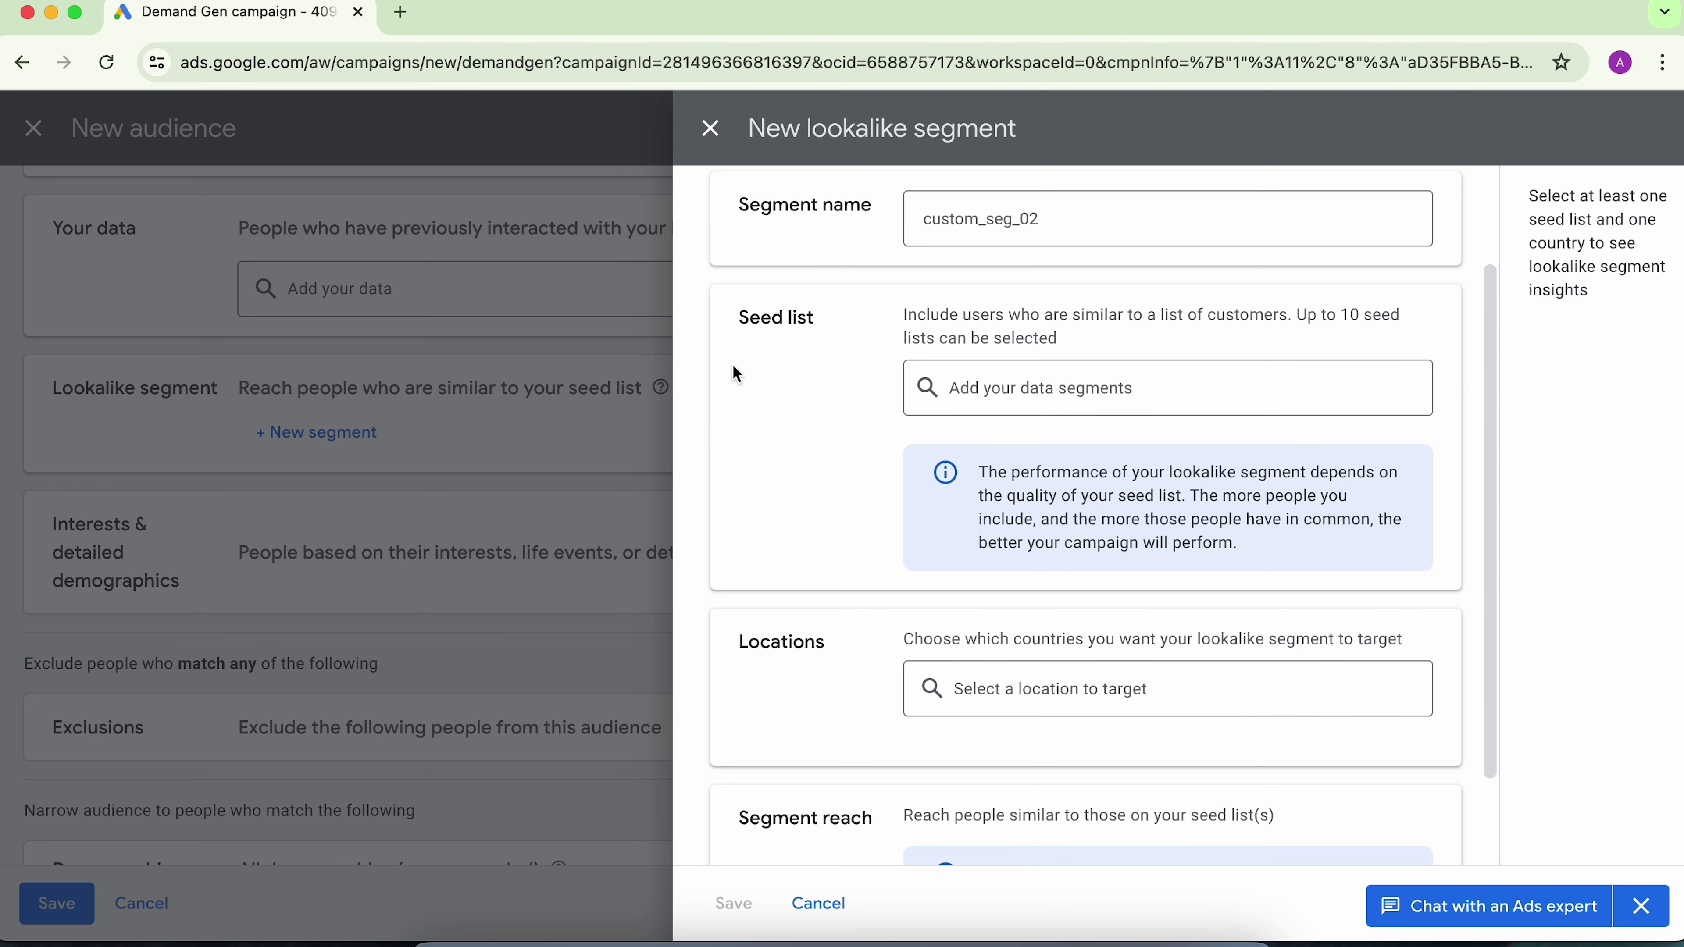
Browse the data segments available for the lookalike segment's seed list.
{"action": "left_click", "coordinate": [952, 388]}
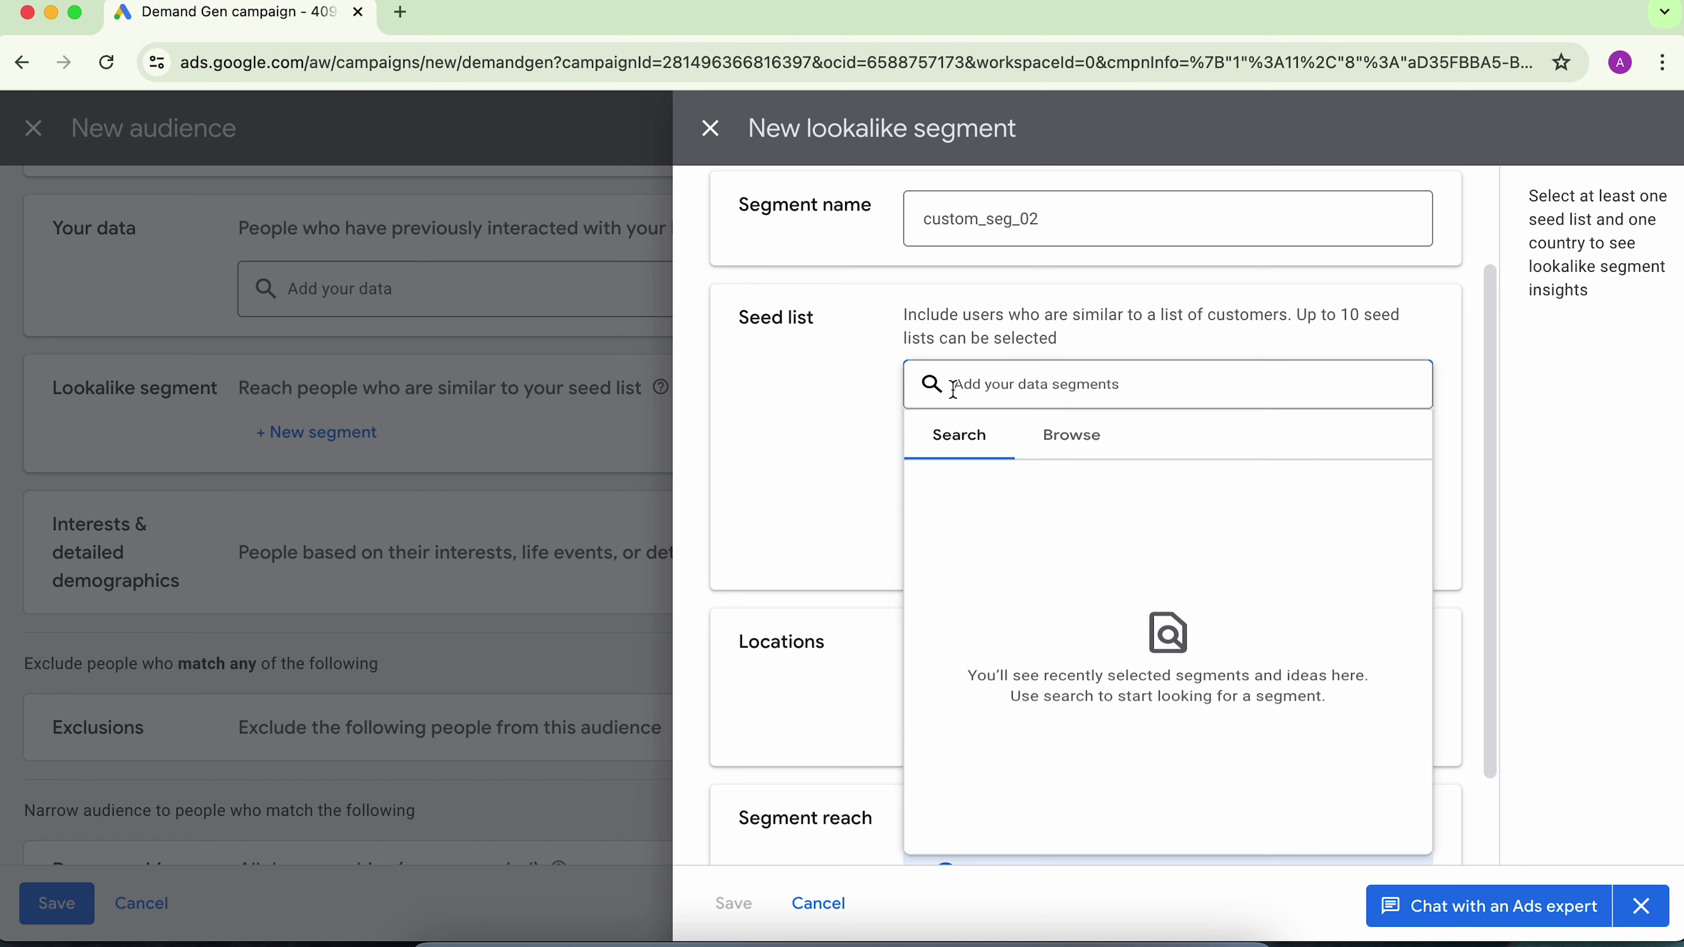
{"action": "left_click", "coordinate": [1049, 460]}
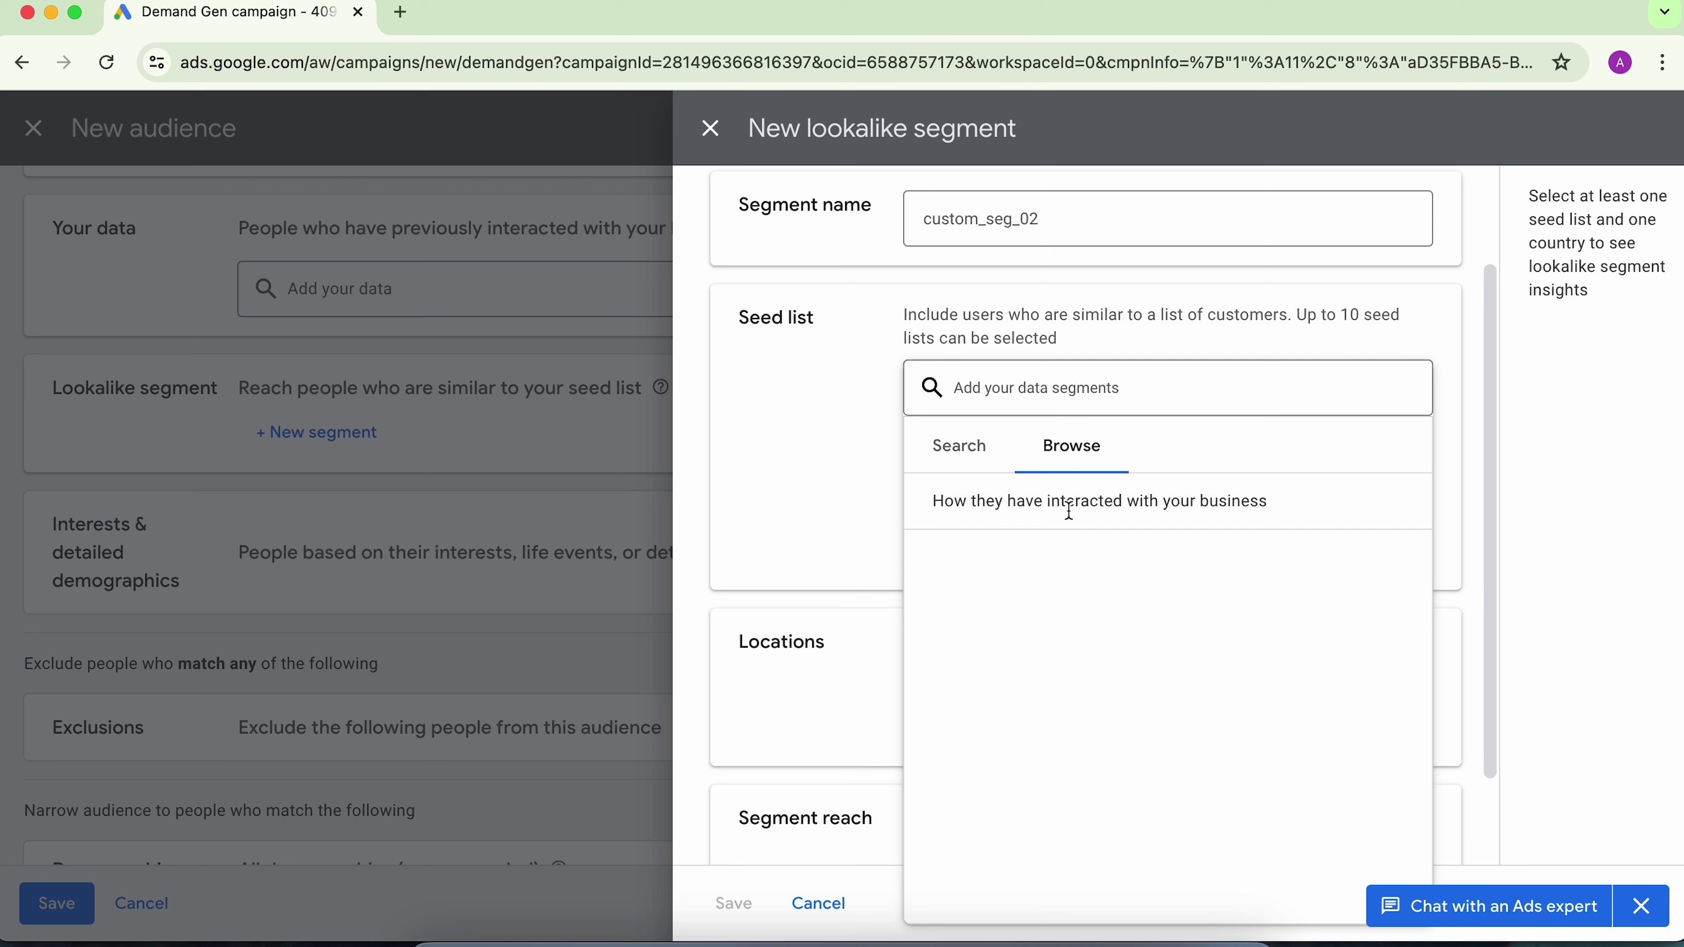
{"action": "left_click", "coordinate": [863, 480]}
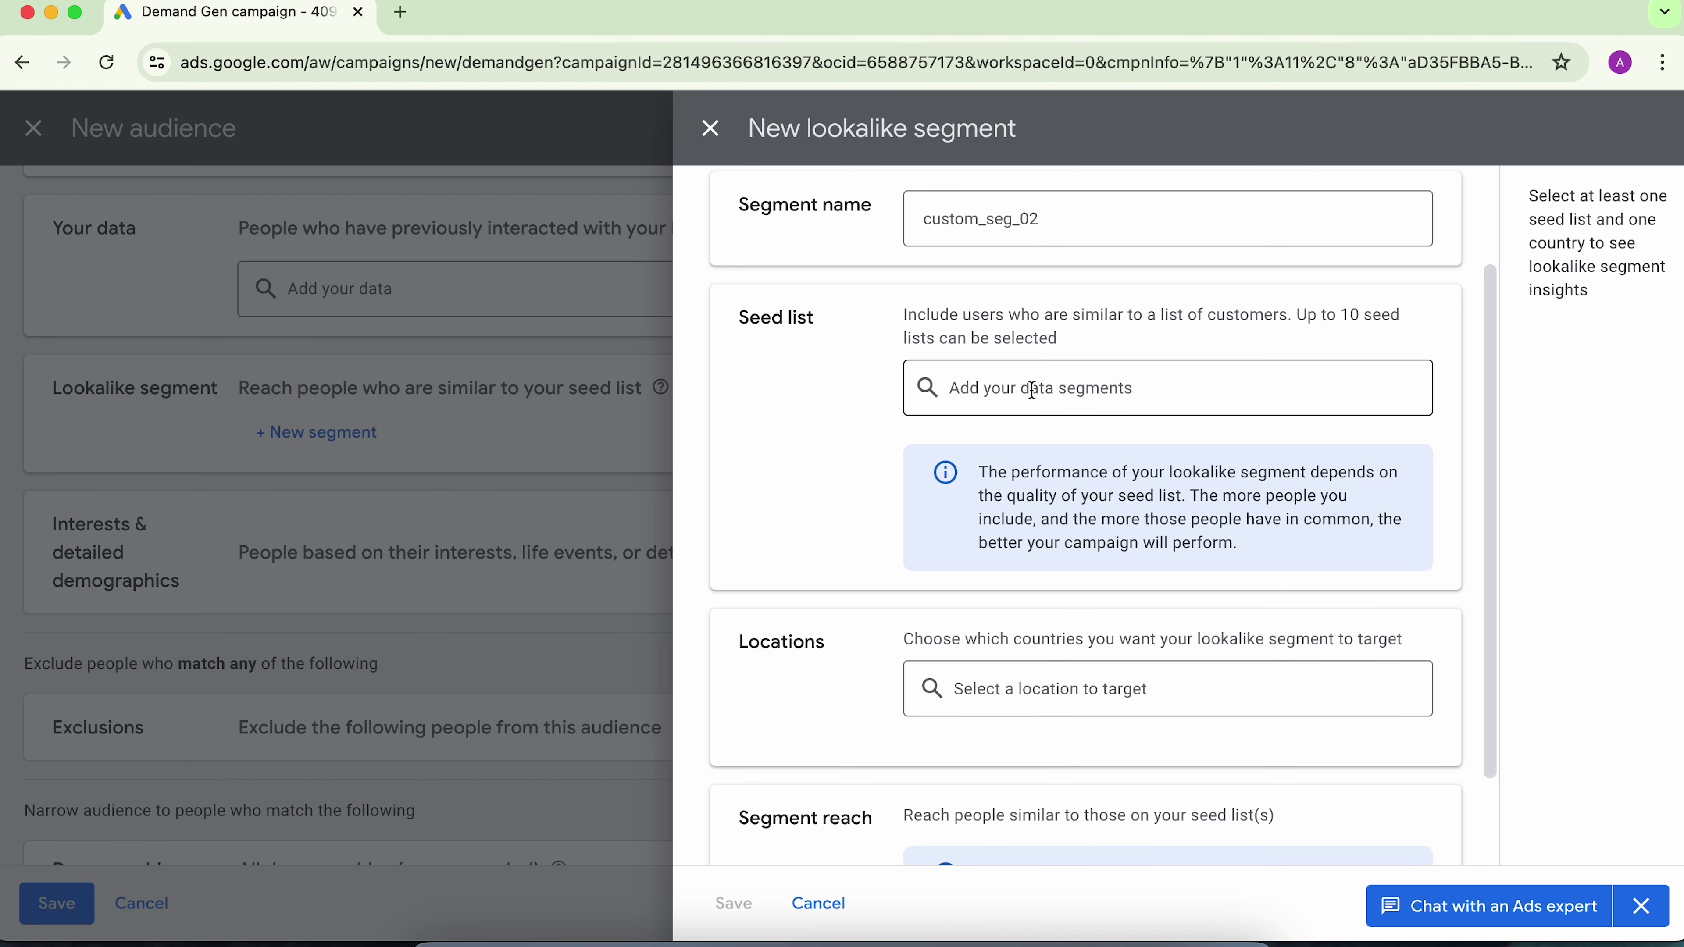
Set India as the lookalike segment's target country, and leave the segment without saving it.
{"action": "left_click", "coordinate": [1040, 684]}
{"action": "type", "text": "india"}
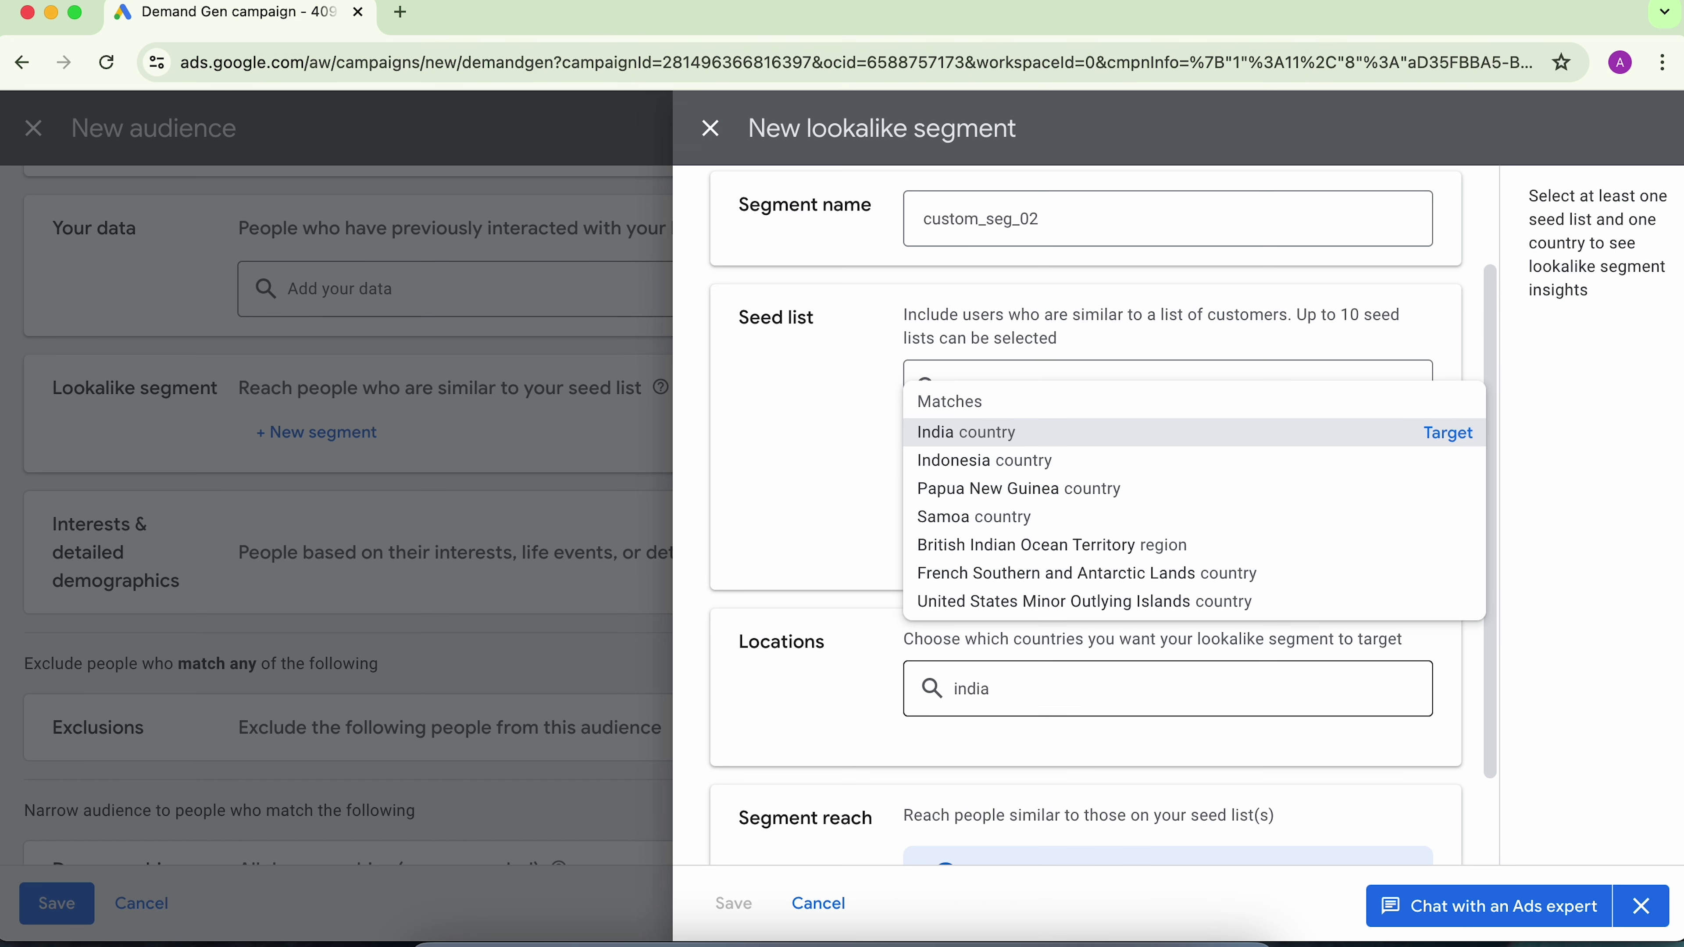
{"action": "left_click", "coordinate": [1449, 438]}
{"action": "scroll", "coordinate": [896, 584], "scroll_direction": "down", "scroll_amount": 3}
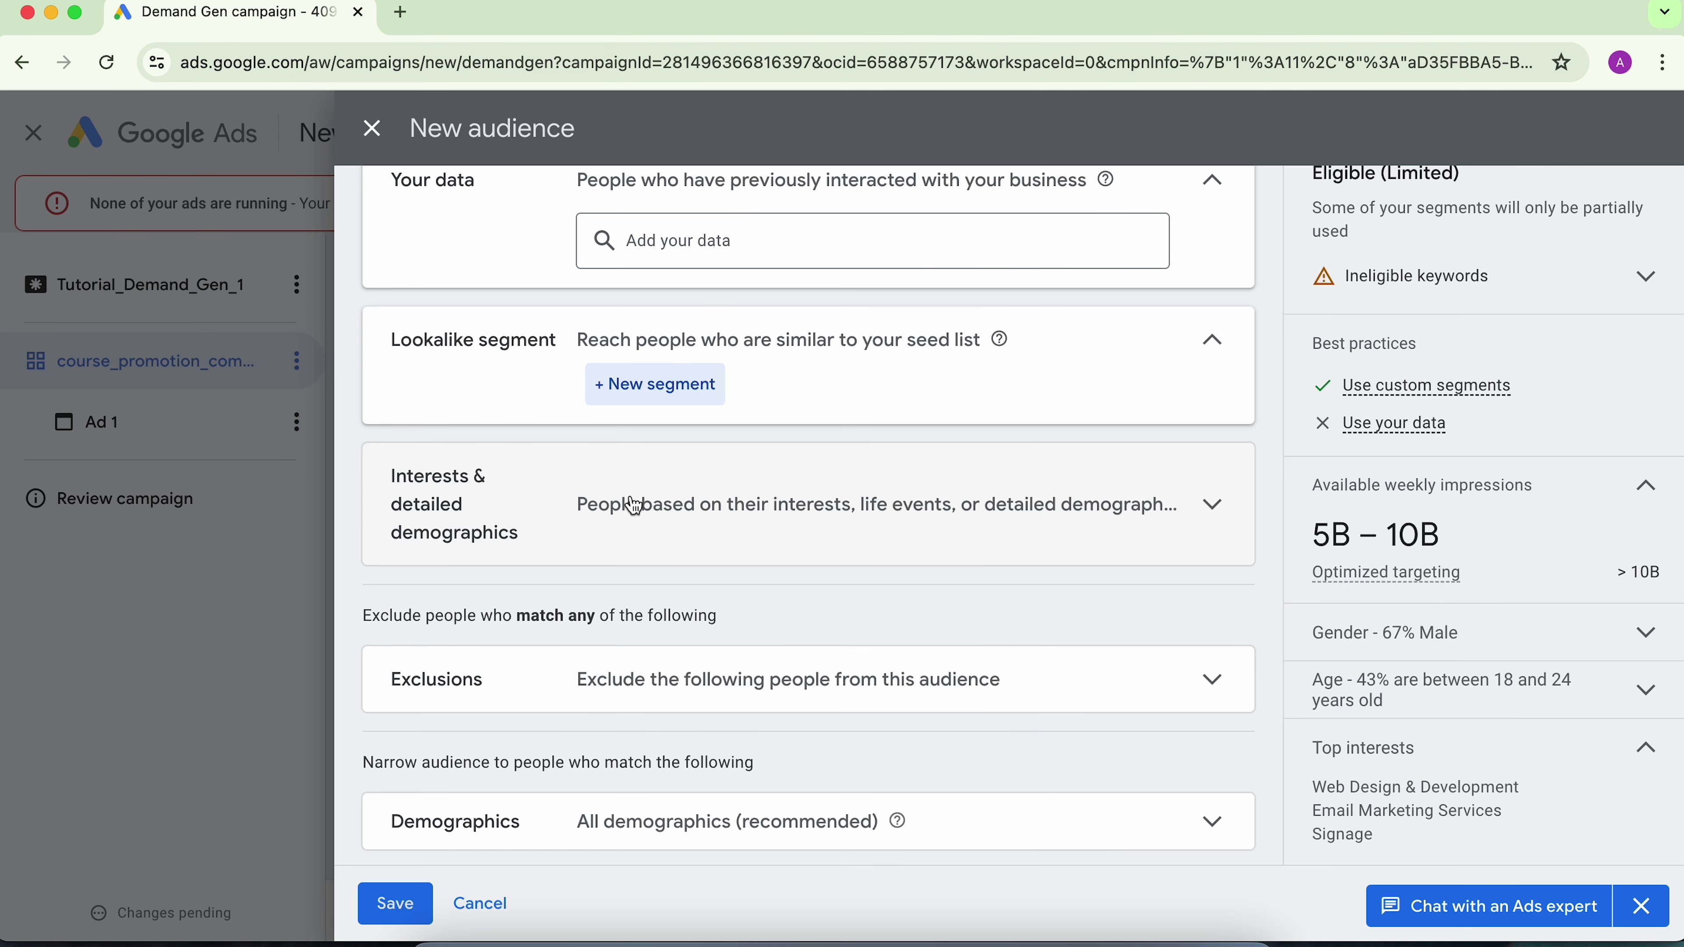
Browse the in-market segments available under the audience's interests and detailed demographics, examining Arts & Crafts Supplies and Autos & Vehicles.
{"action": "left_click", "coordinate": [633, 506]}
{"action": "scroll", "coordinate": [556, 564], "scroll_direction": "down", "scroll_amount": 1}
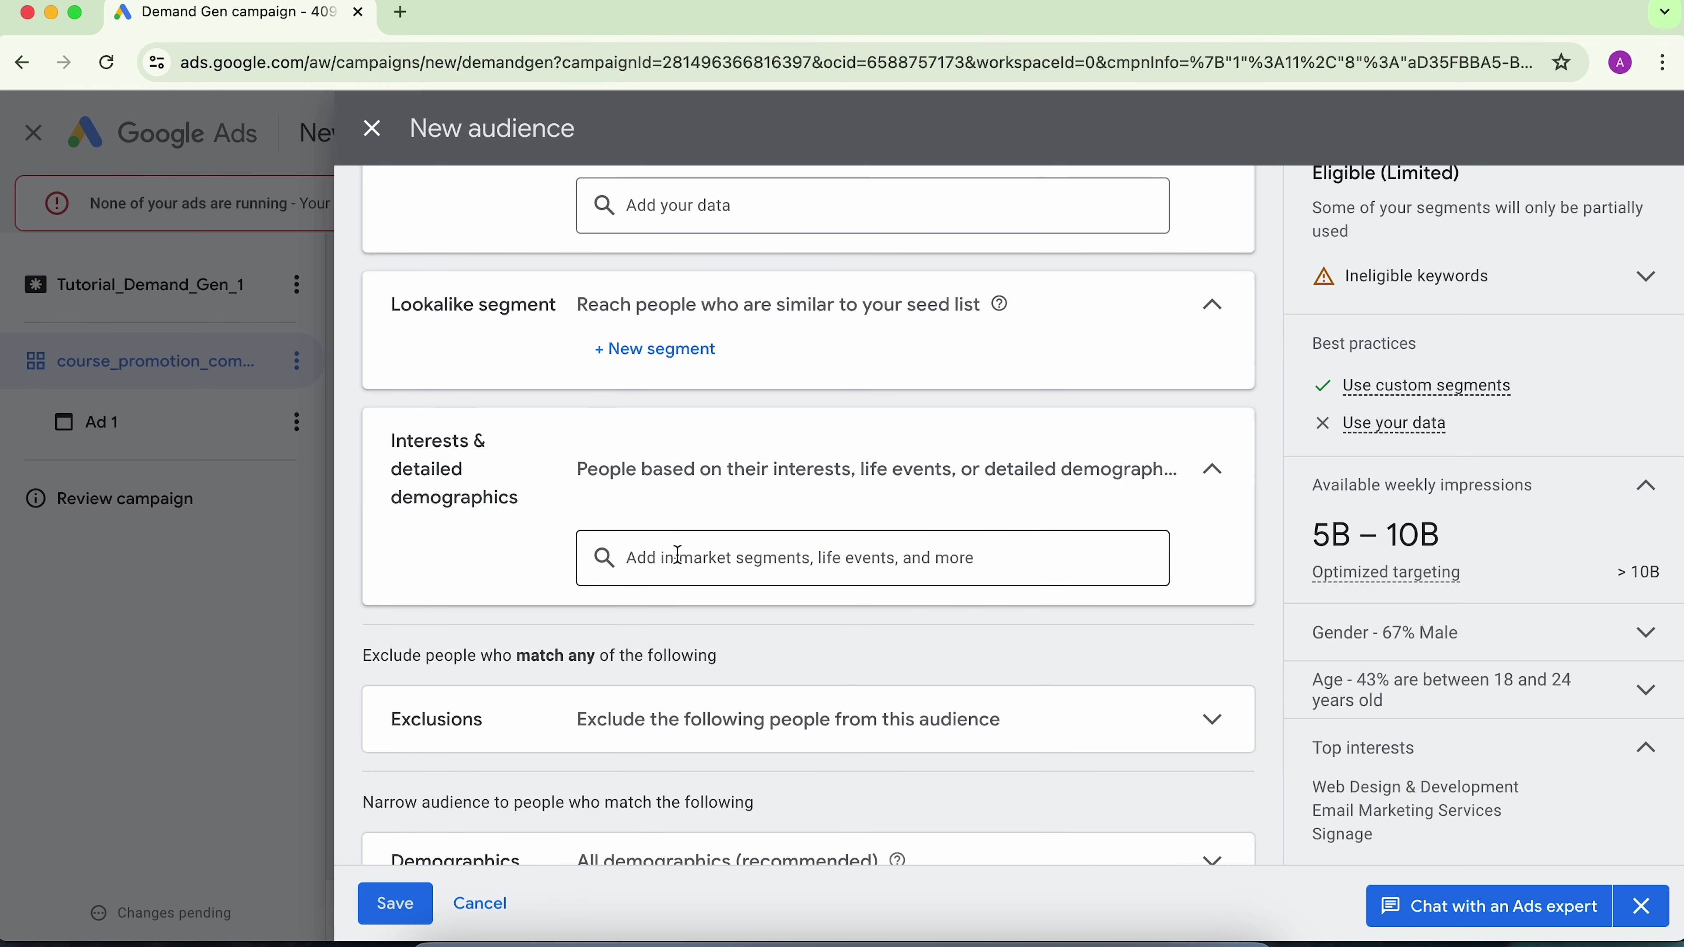
{"action": "left_click", "coordinate": [678, 554]}
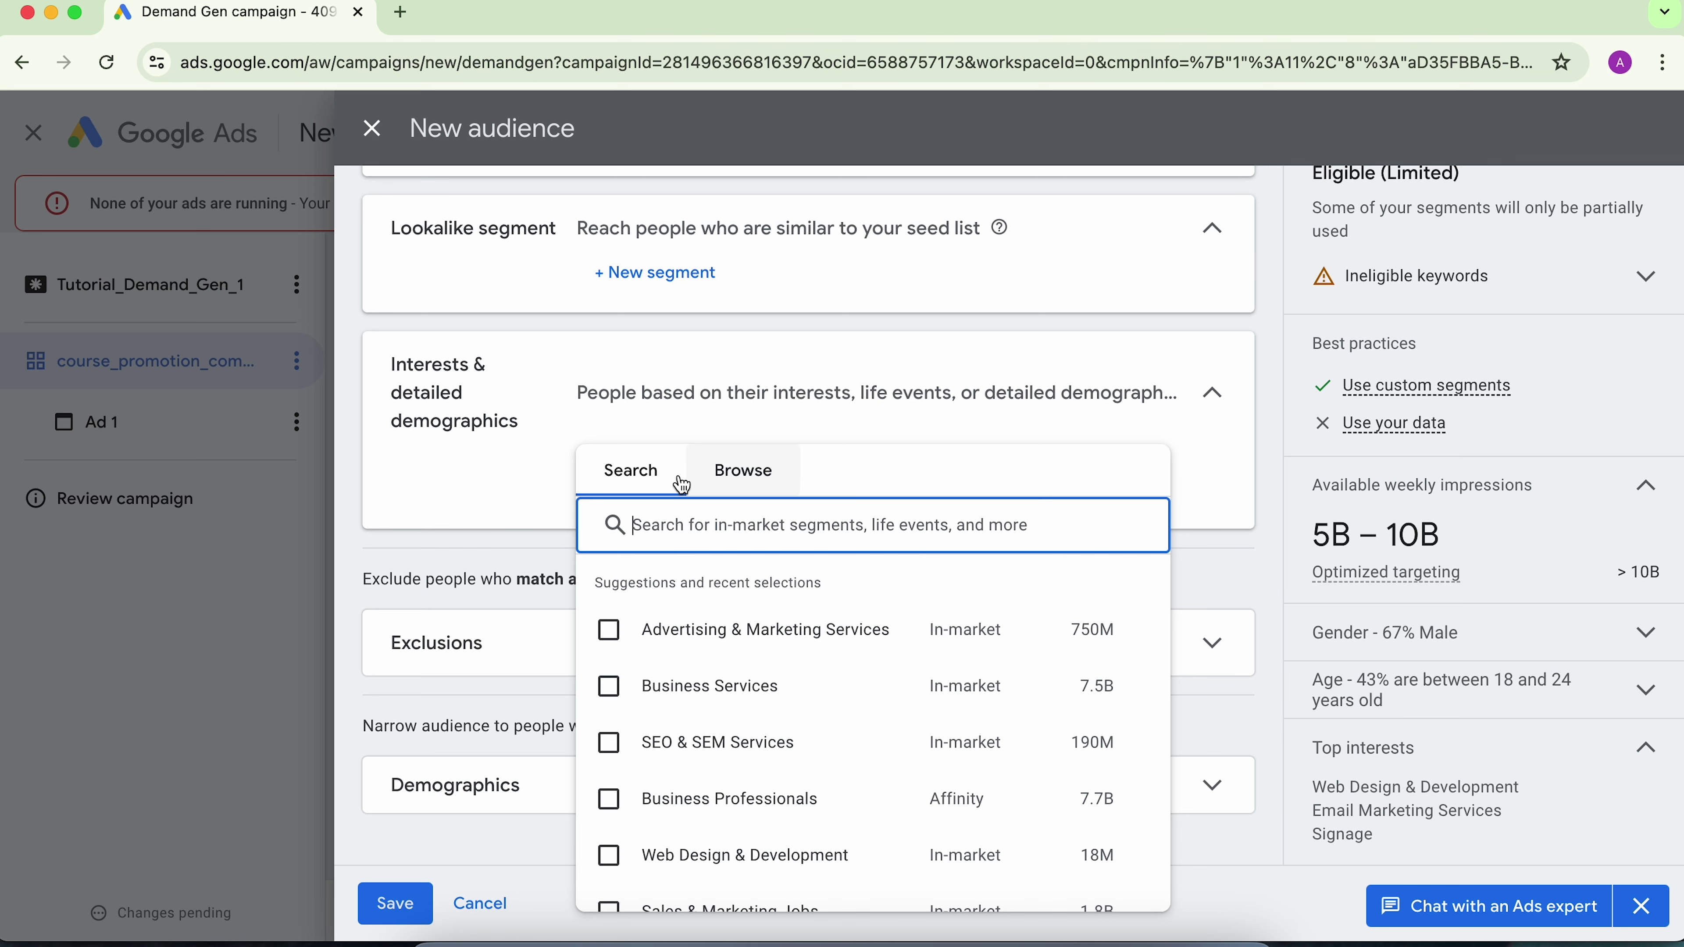
{"action": "left_click", "coordinate": [770, 479]}
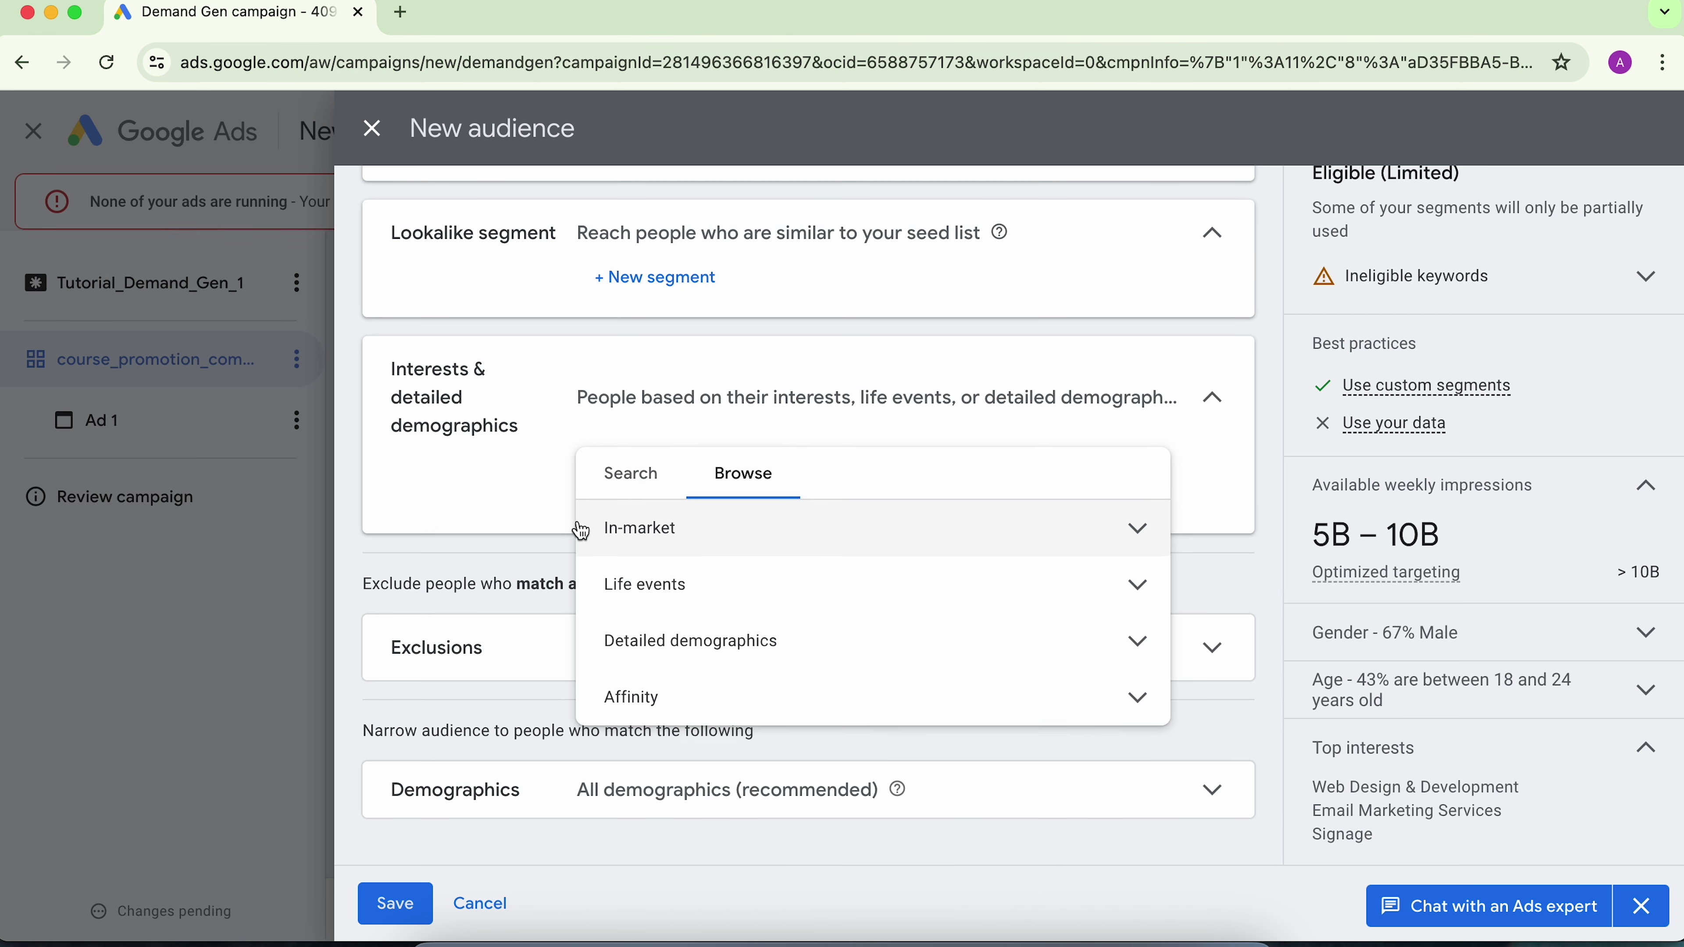
{"action": "left_click", "coordinate": [697, 531]}
{"action": "mouse_move", "coordinate": [682, 614]}
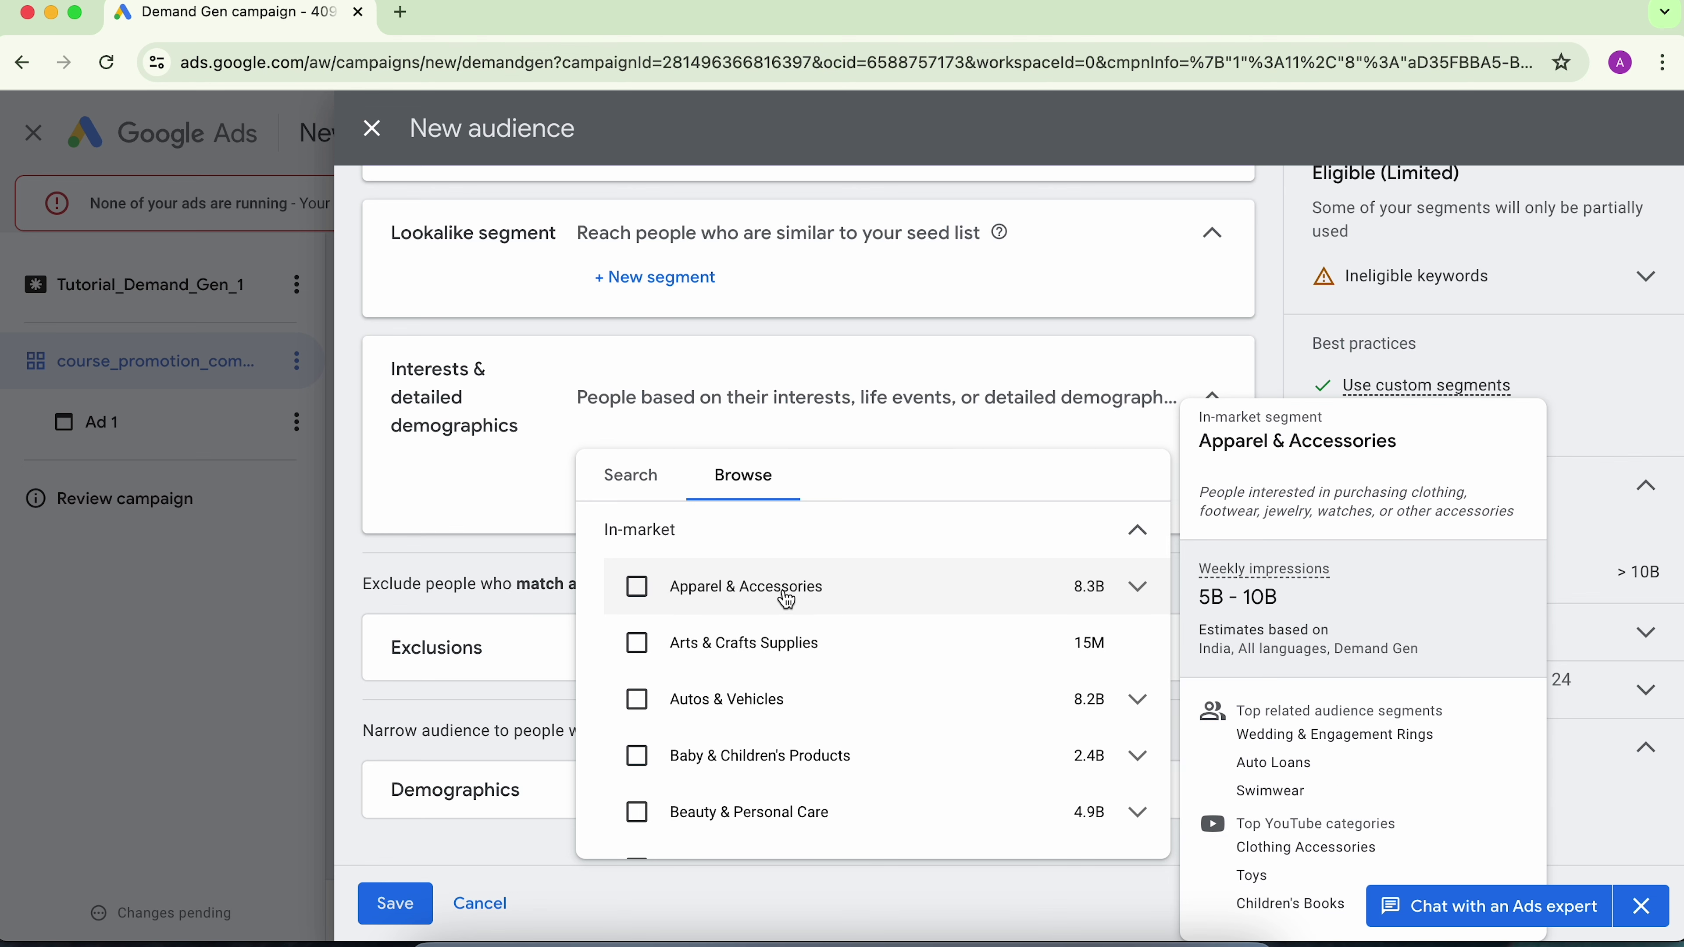
{"action": "scroll", "coordinate": [783, 584], "scroll_direction": "down", "scroll_amount": 1}
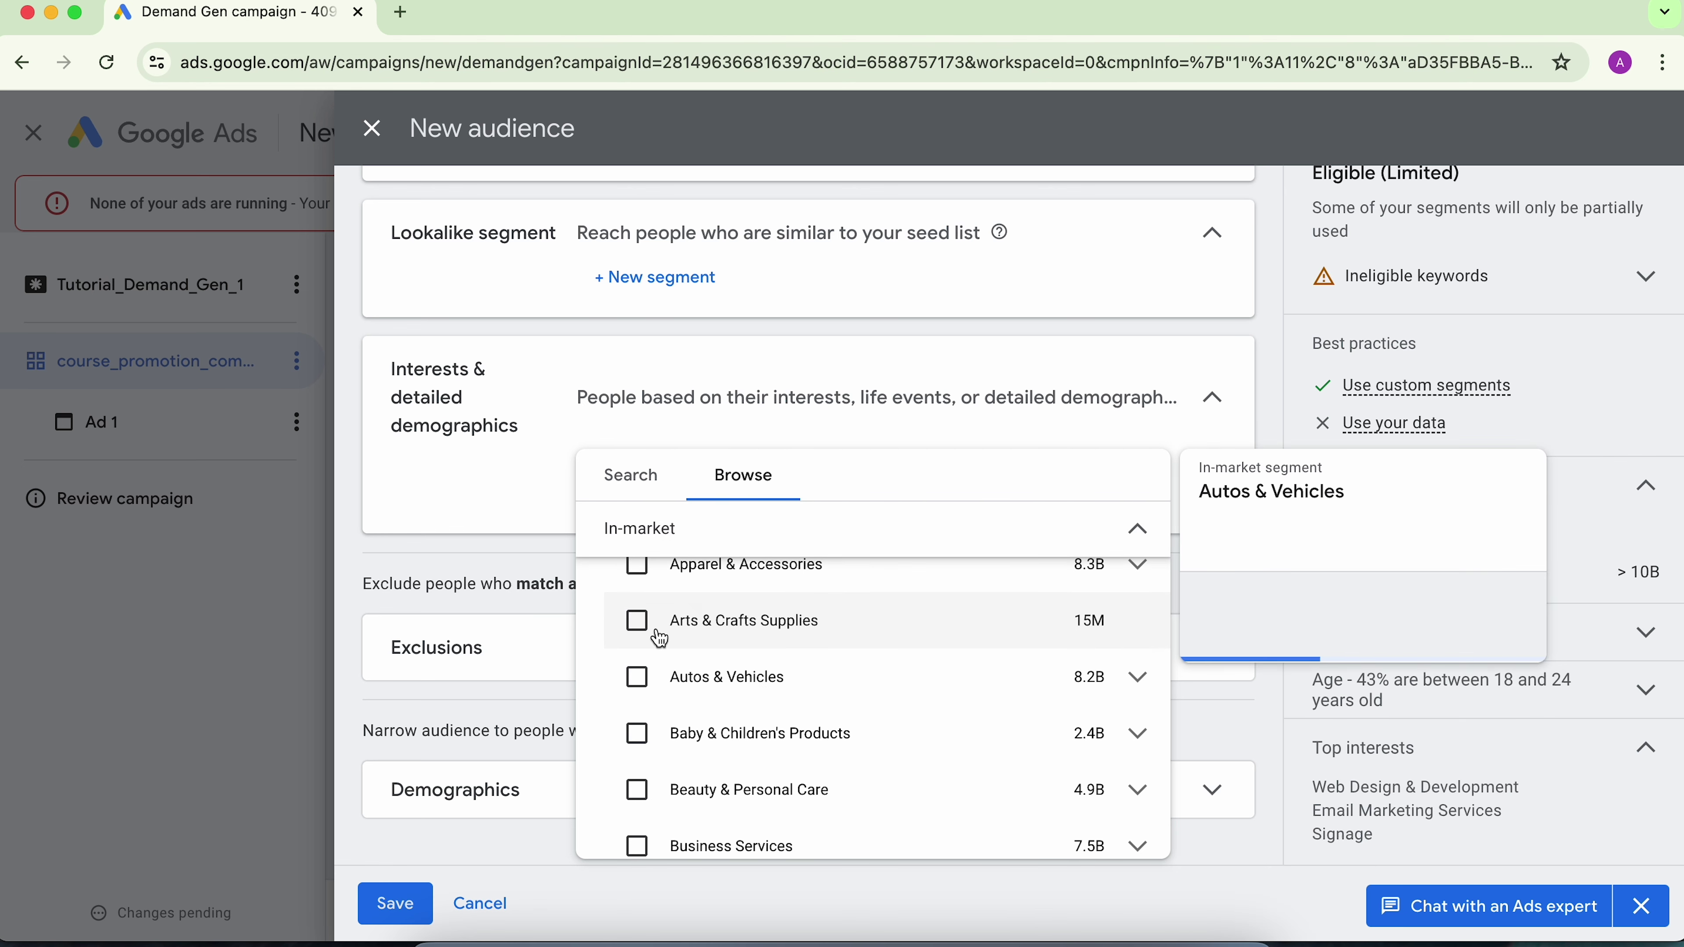
{"action": "scroll", "coordinate": [683, 728], "scroll_direction": "down", "scroll_amount": 2}
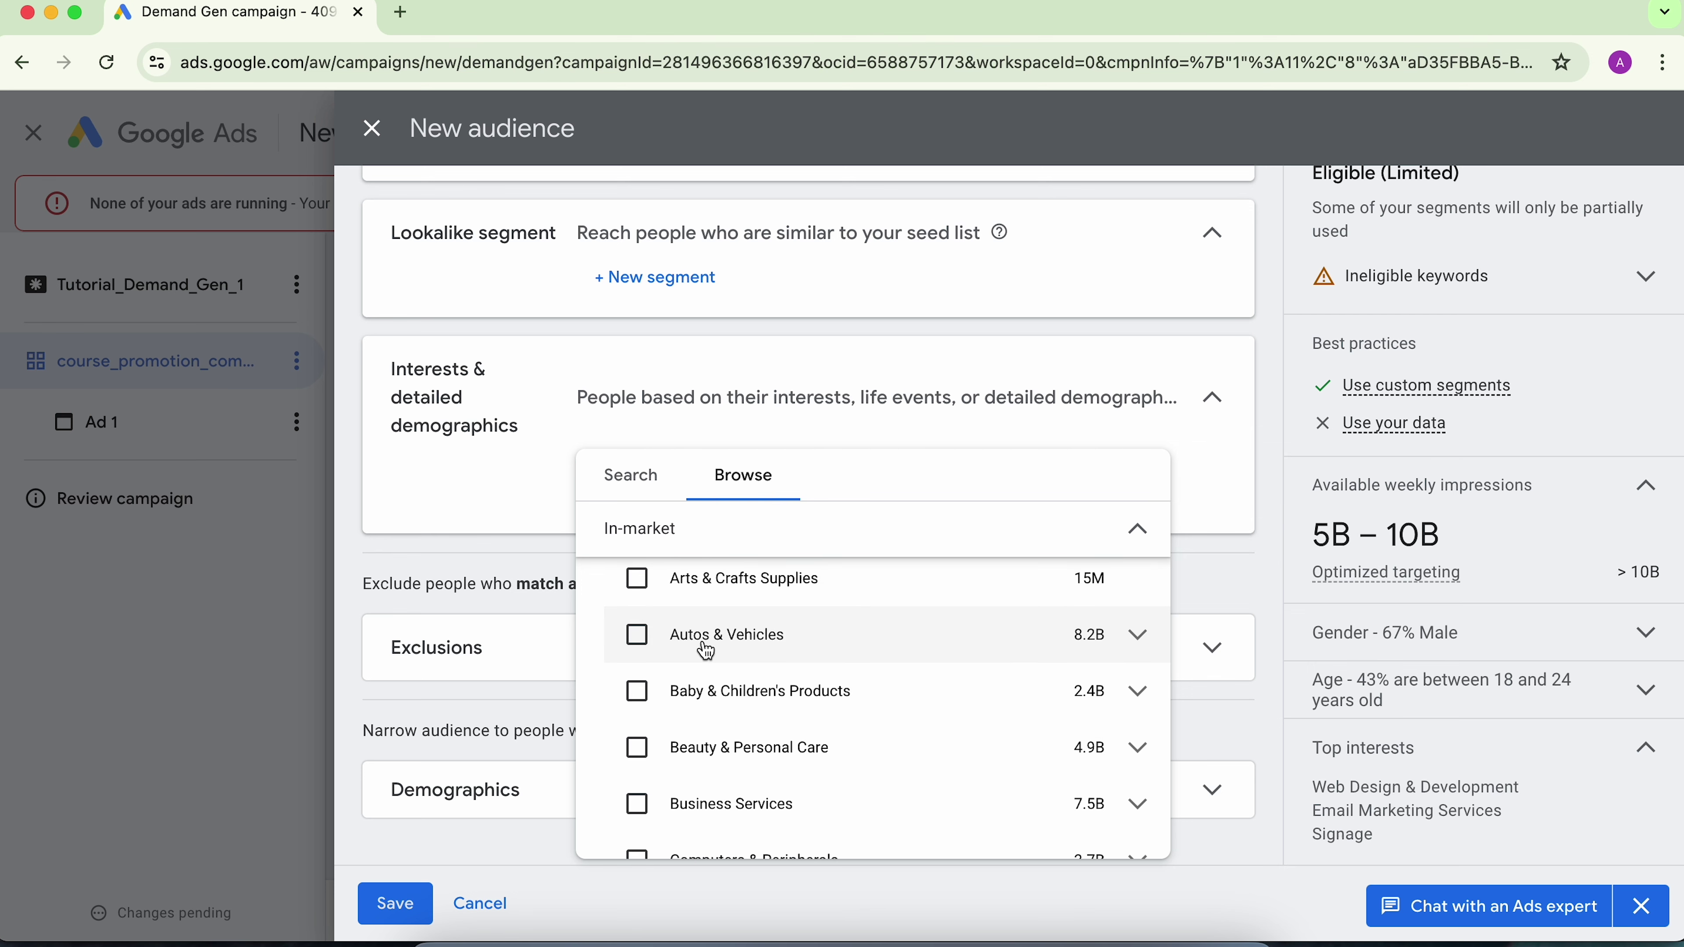
{"action": "mouse_move", "coordinate": [965, 637]}
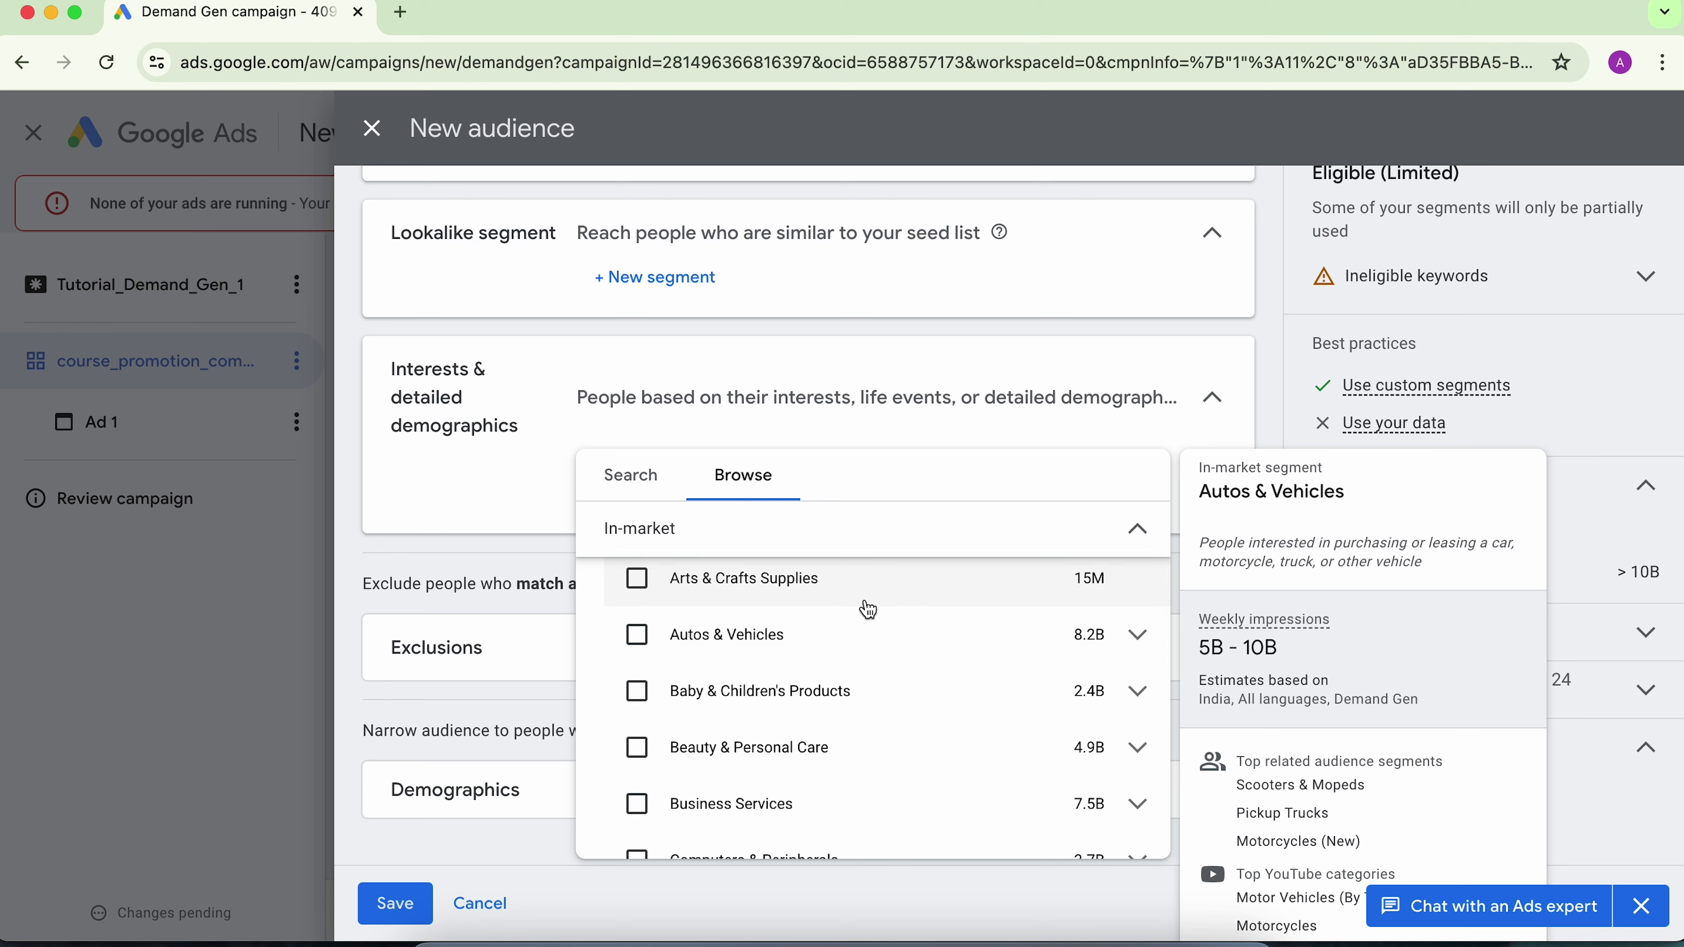
{"action": "mouse_move", "coordinate": [866, 607]}
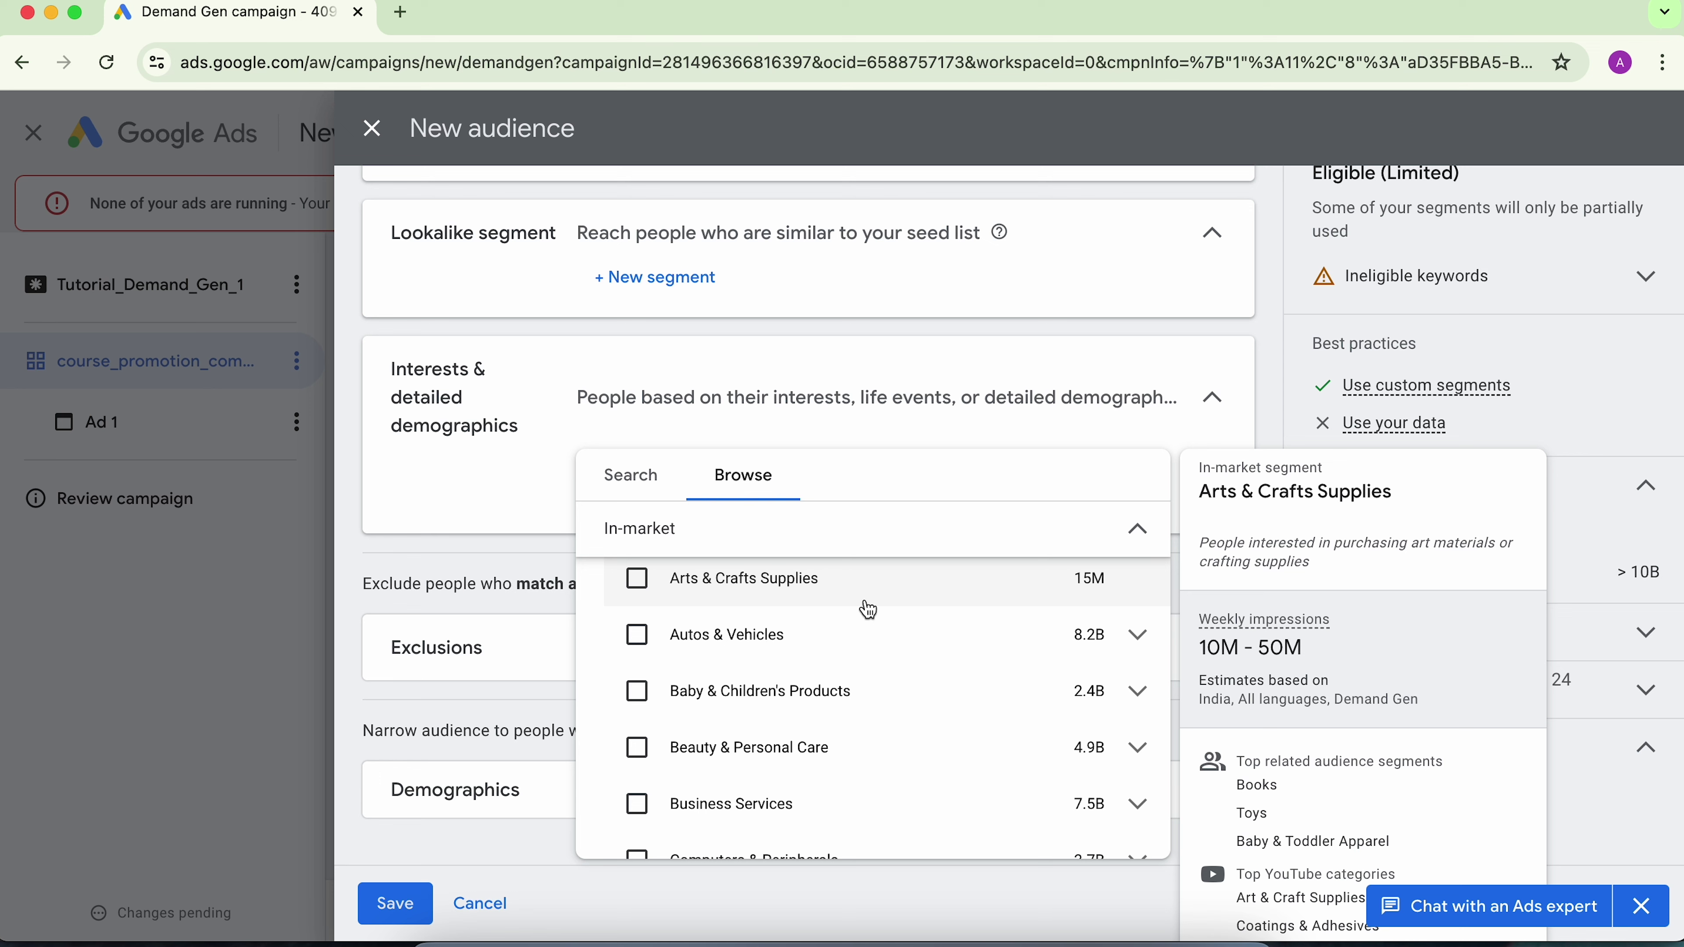
{"action": "mouse_move", "coordinate": [876, 643]}
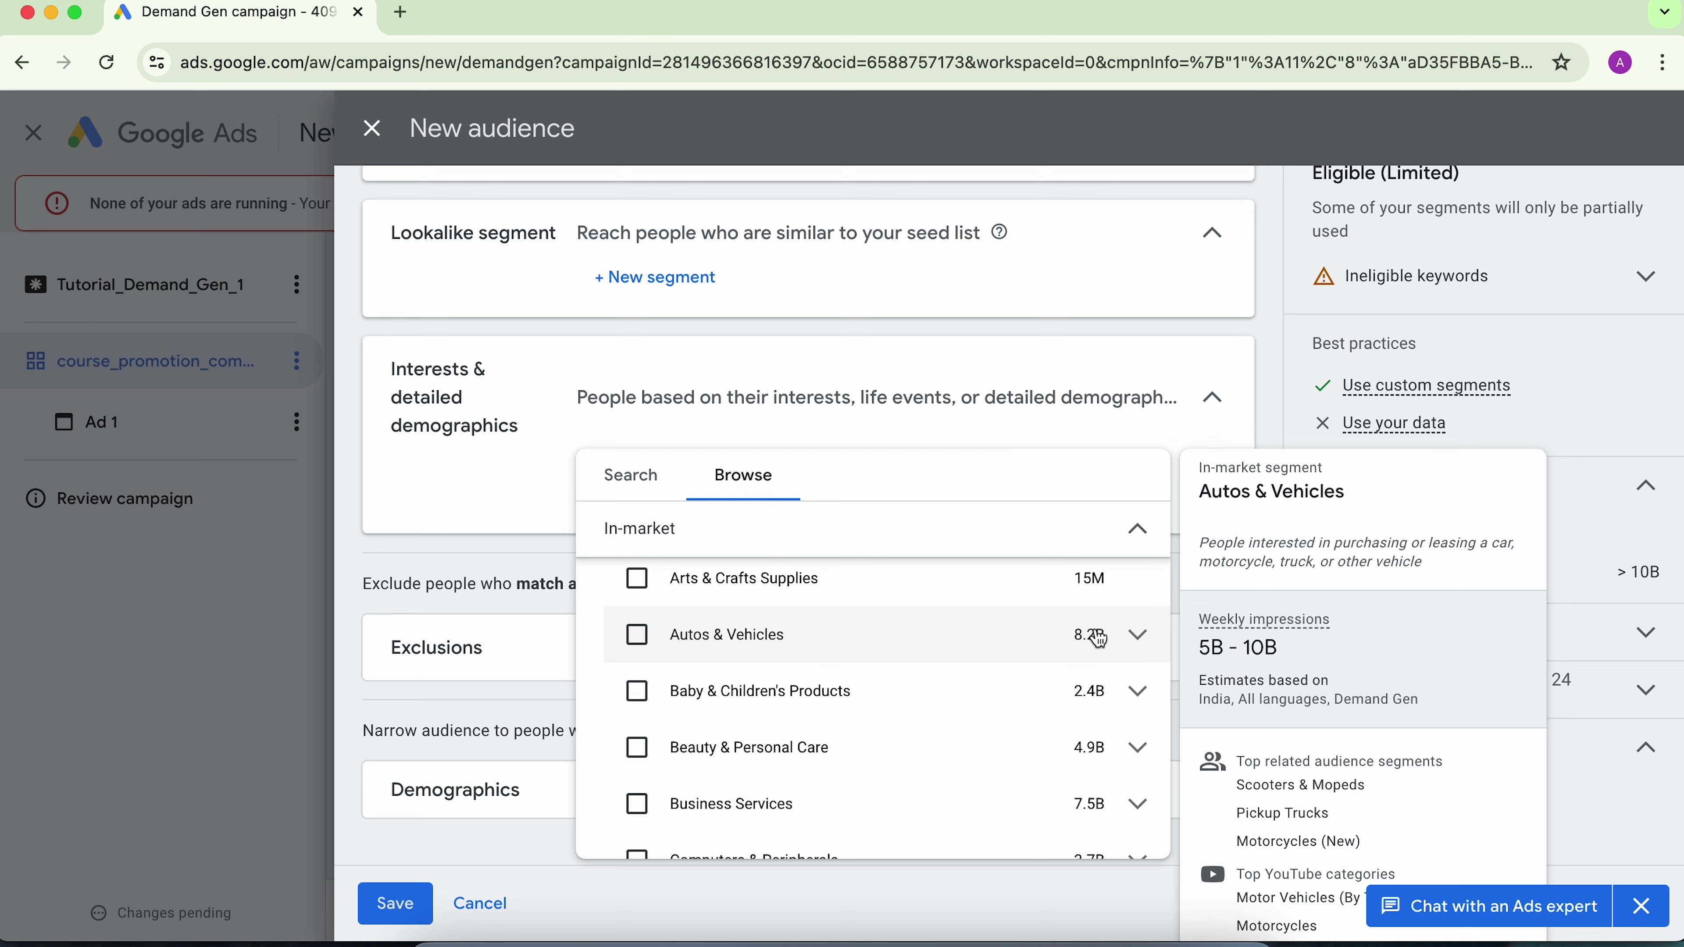
Examine the subcategories of the Autos & Vehicles in-market segment, and collapse the in-market list.
{"action": "left_click", "coordinate": [1139, 635]}
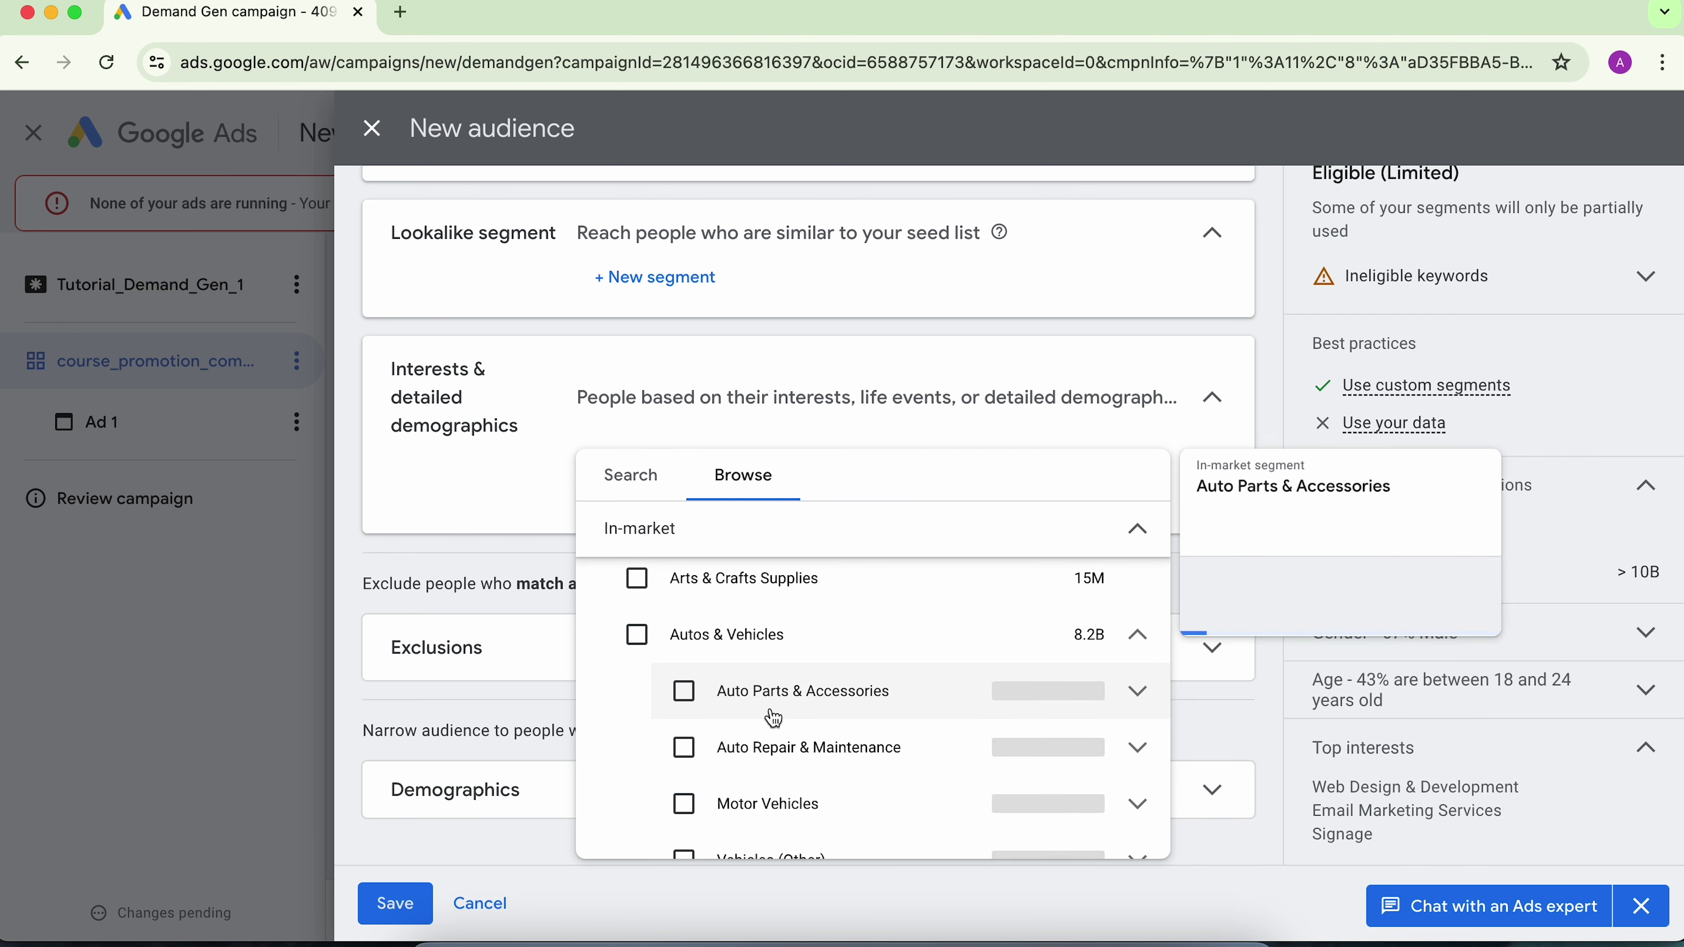
{"action": "scroll", "coordinate": [669, 713], "scroll_direction": "down", "scroll_amount": 2}
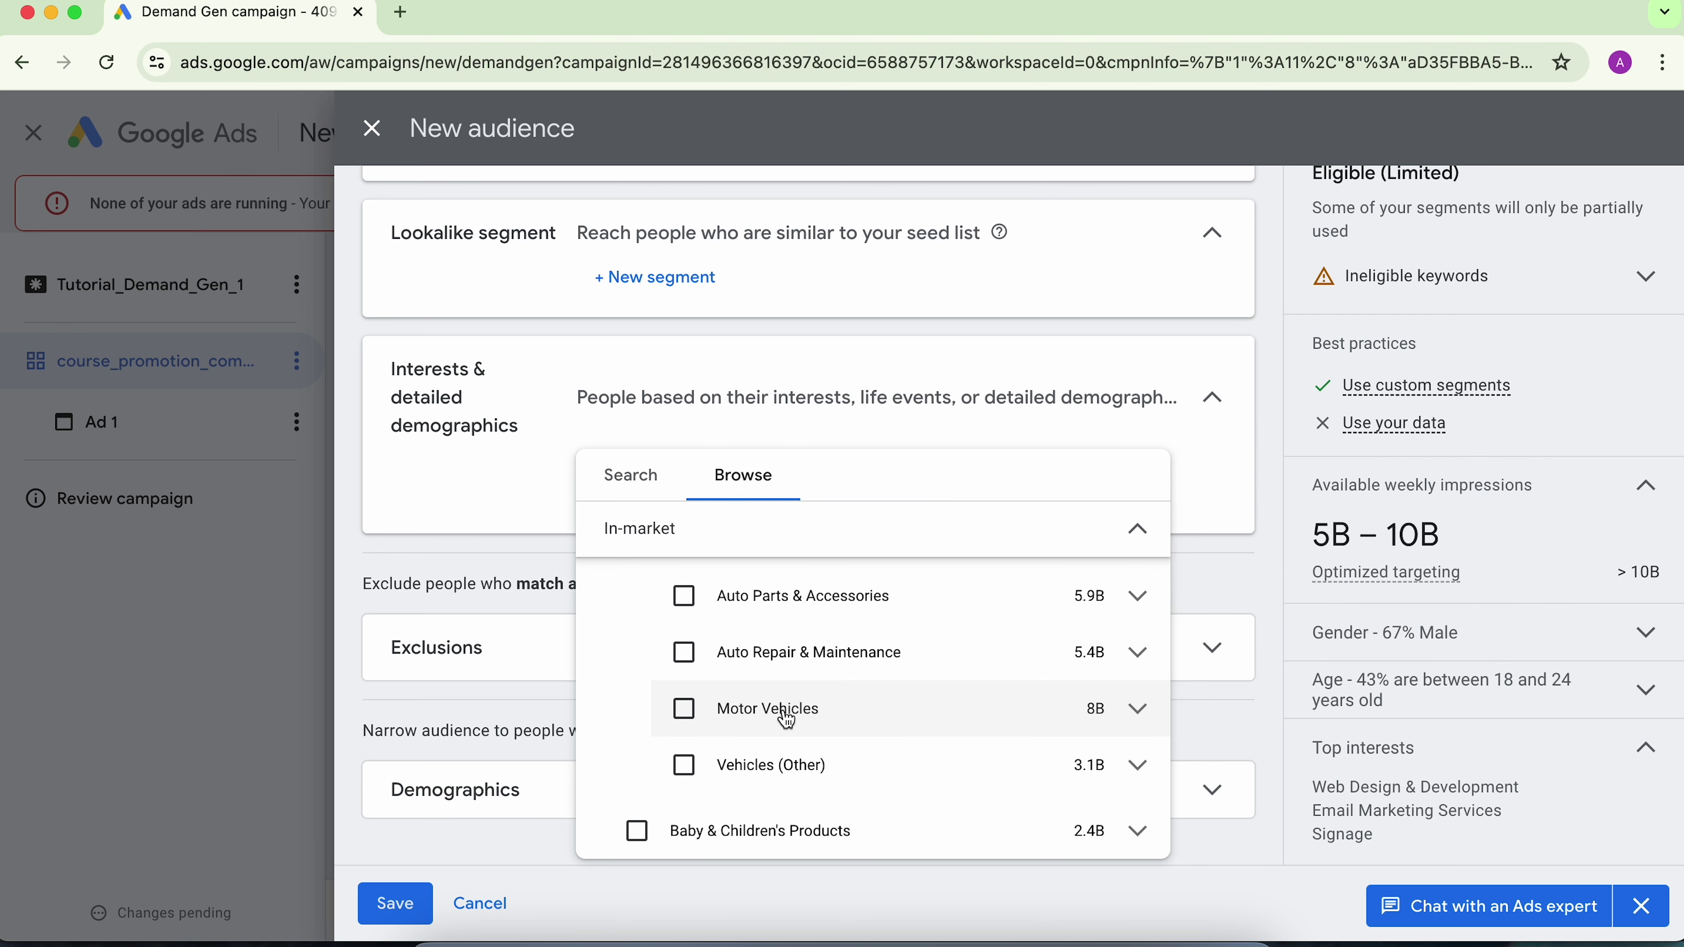
{"action": "mouse_move", "coordinate": [788, 720]}
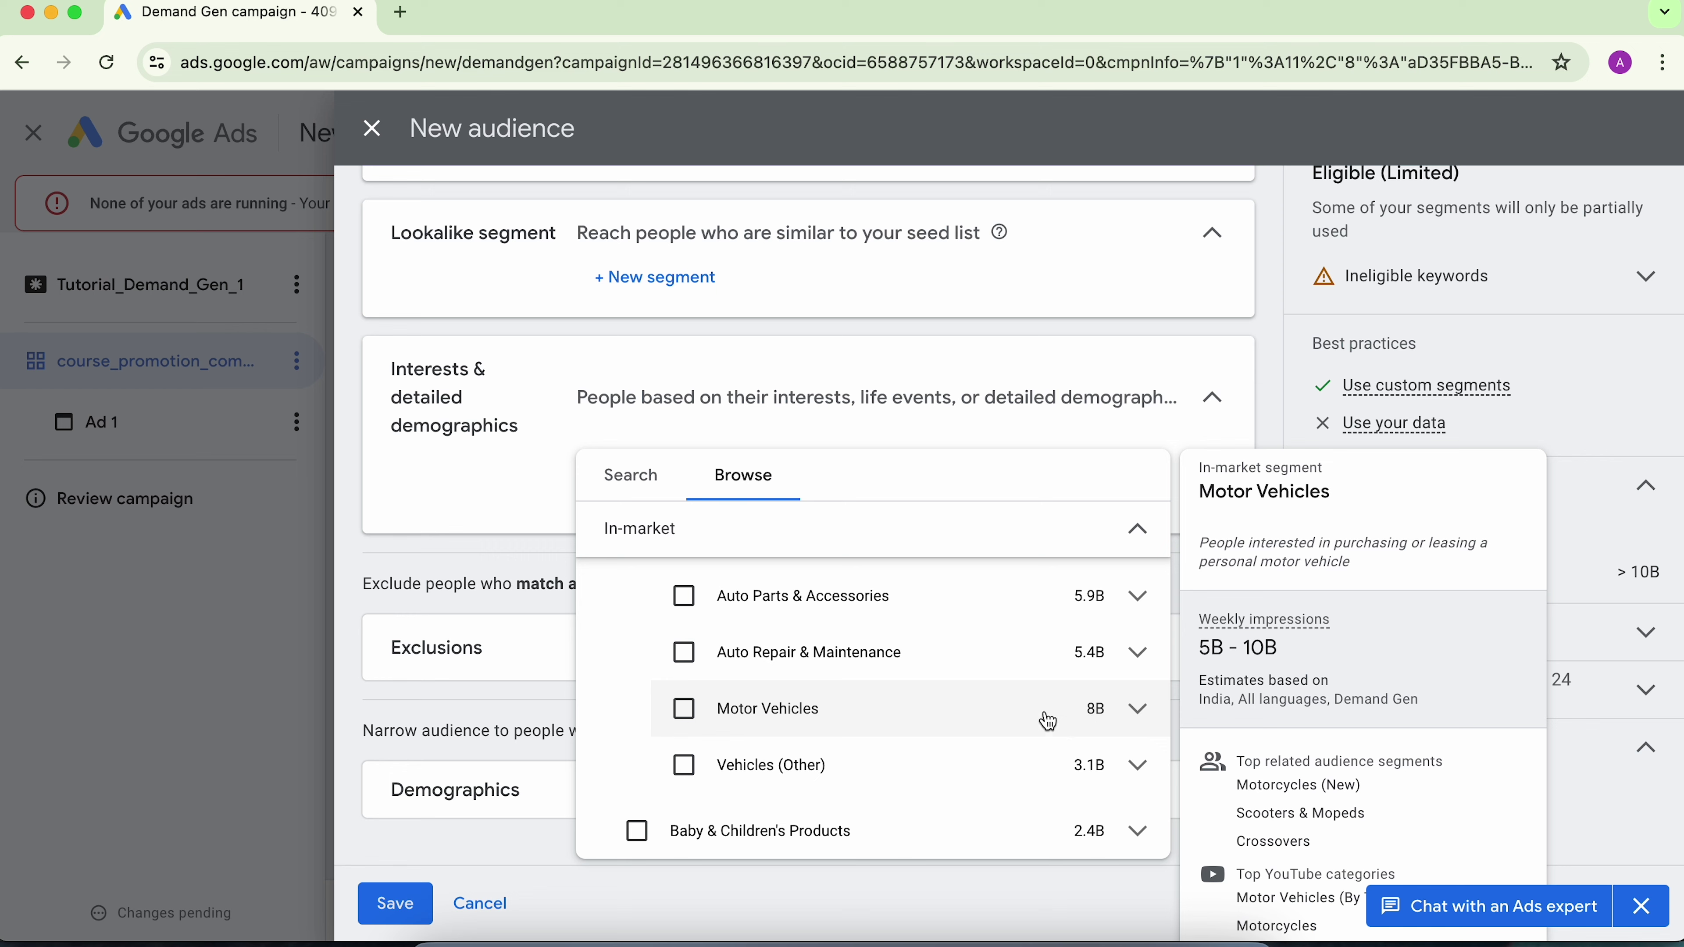
{"action": "mouse_move", "coordinate": [1053, 661]}
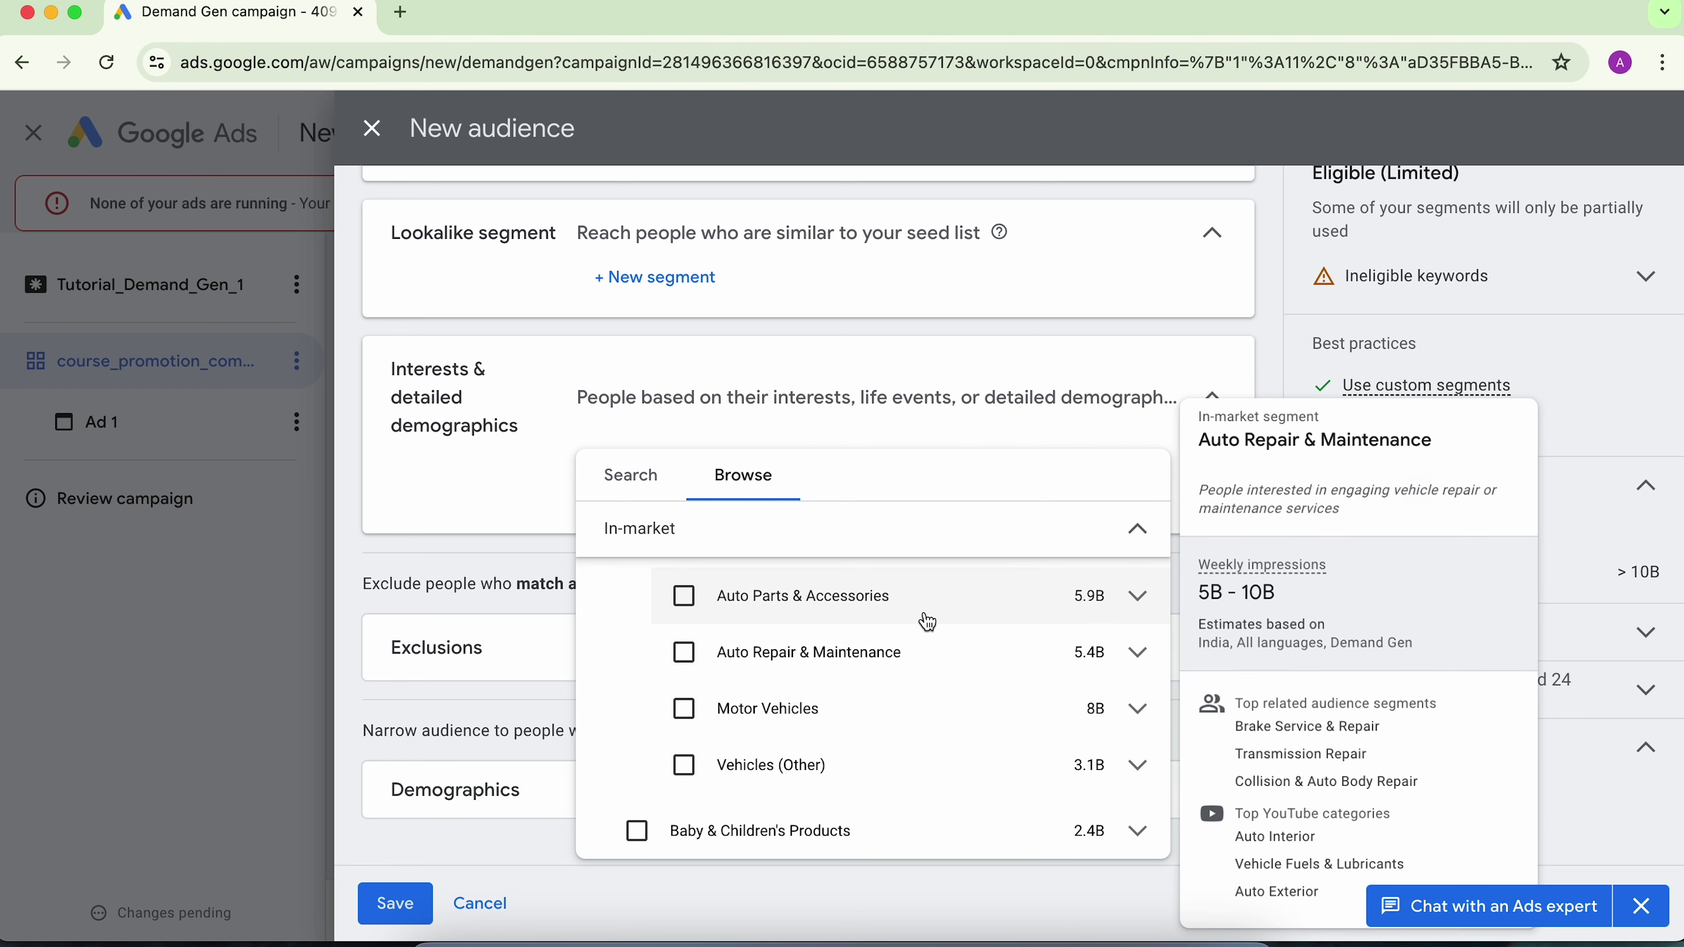
{"action": "mouse_move", "coordinate": [1061, 598]}
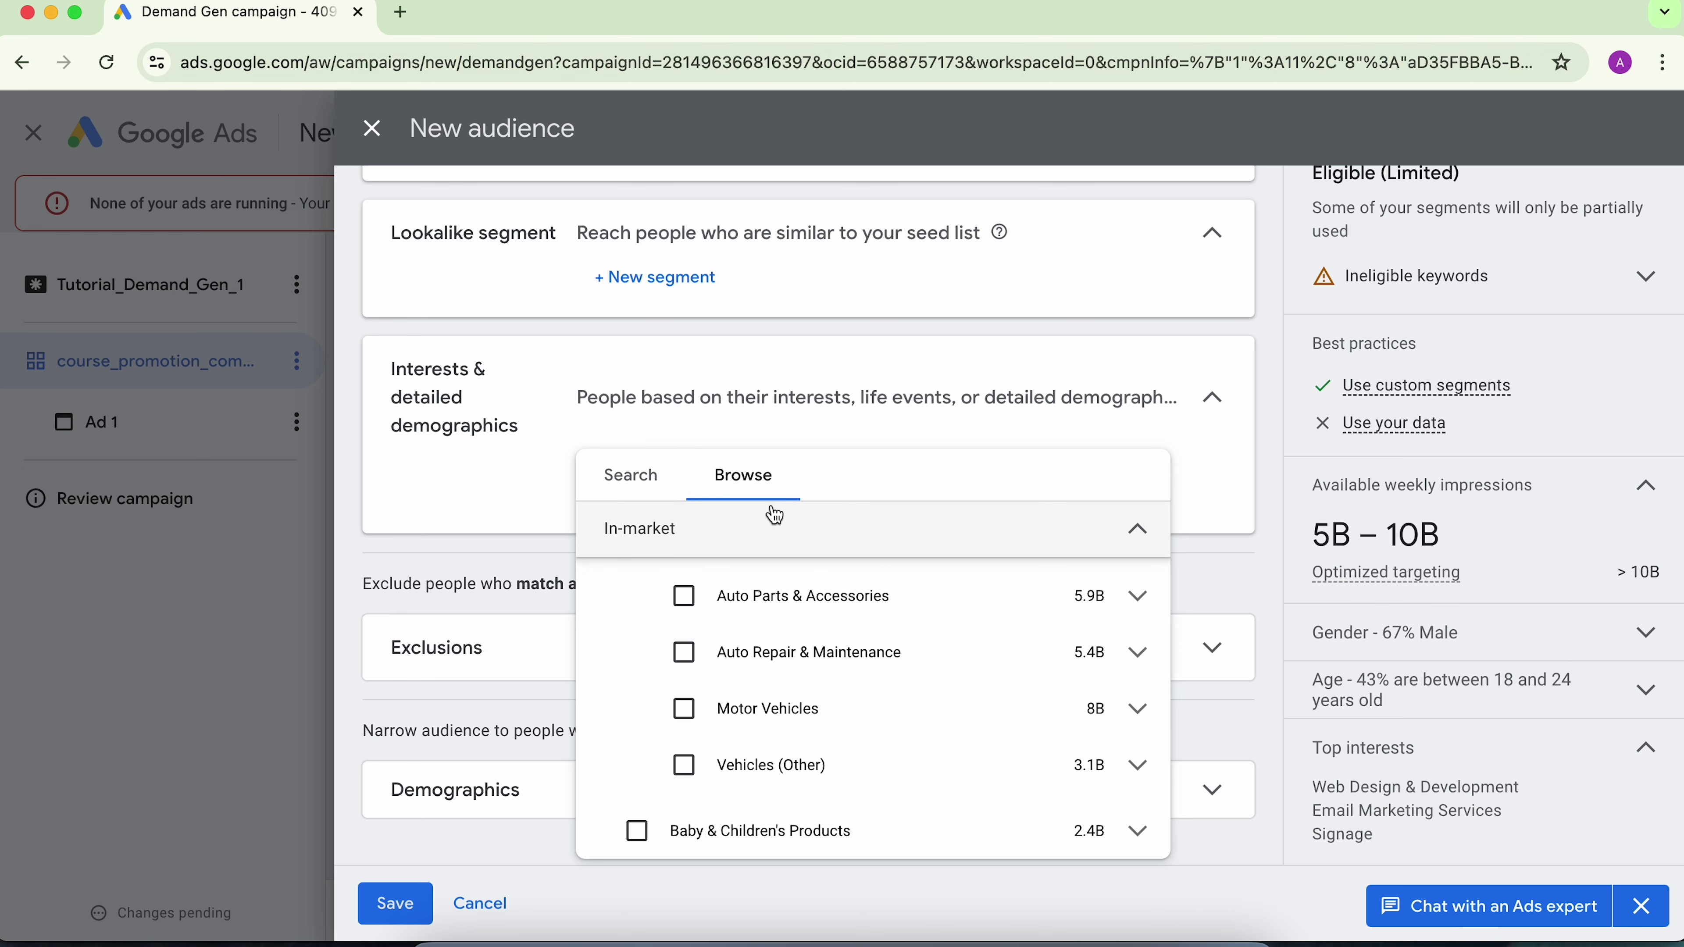
{"action": "left_click", "coordinate": [899, 524]}
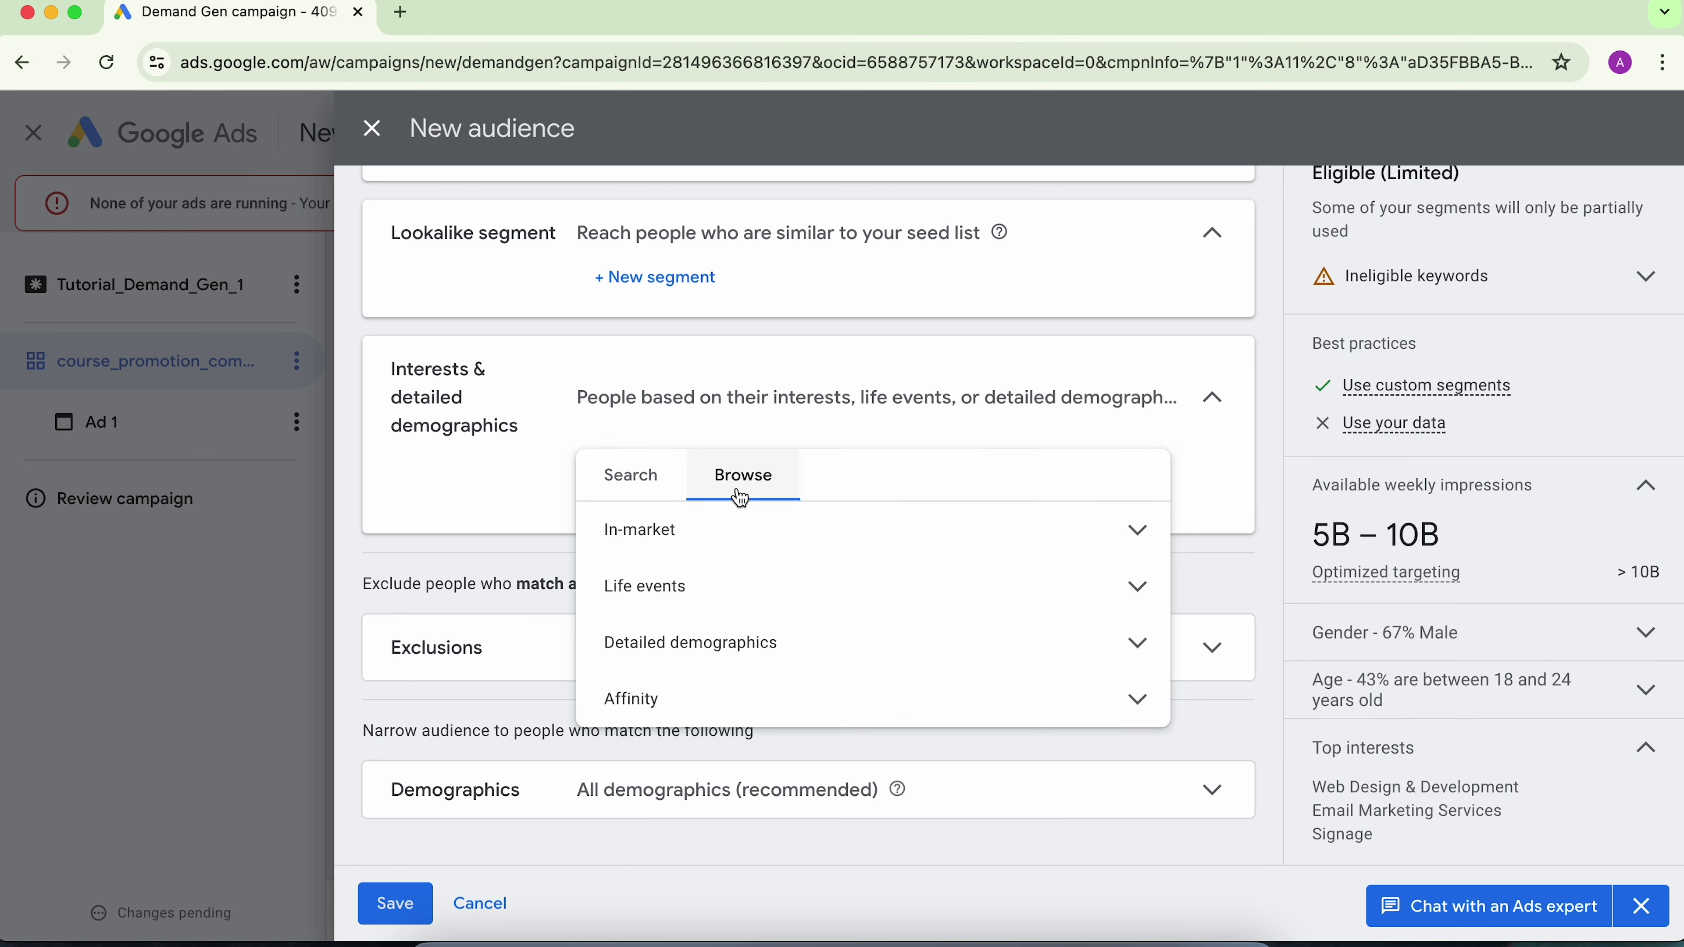
Look through the life events segments, such as Business Creation, Job Change and Marriage, and collapse the list.
{"action": "left_click", "coordinate": [681, 582]}
{"action": "scroll", "coordinate": [683, 630], "scroll_direction": "down", "scroll_amount": 1}
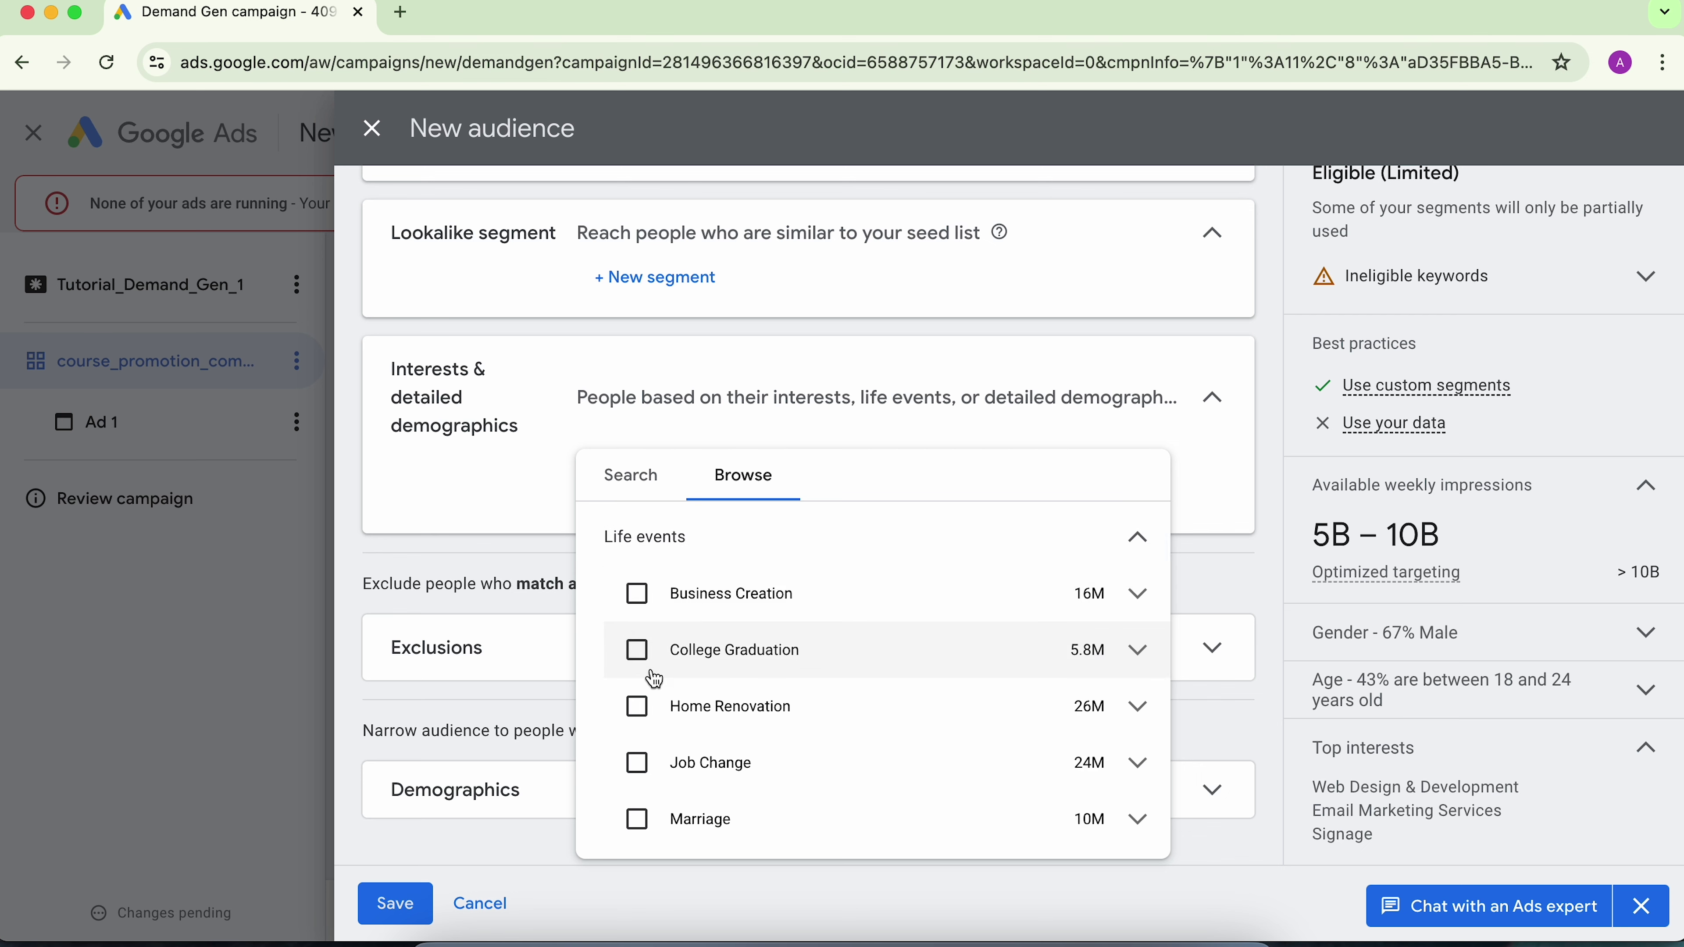
{"action": "scroll", "coordinate": [650, 674], "scroll_direction": "down", "scroll_amount": 1}
{"action": "scroll", "coordinate": [645, 681], "scroll_direction": "down", "scroll_amount": 1}
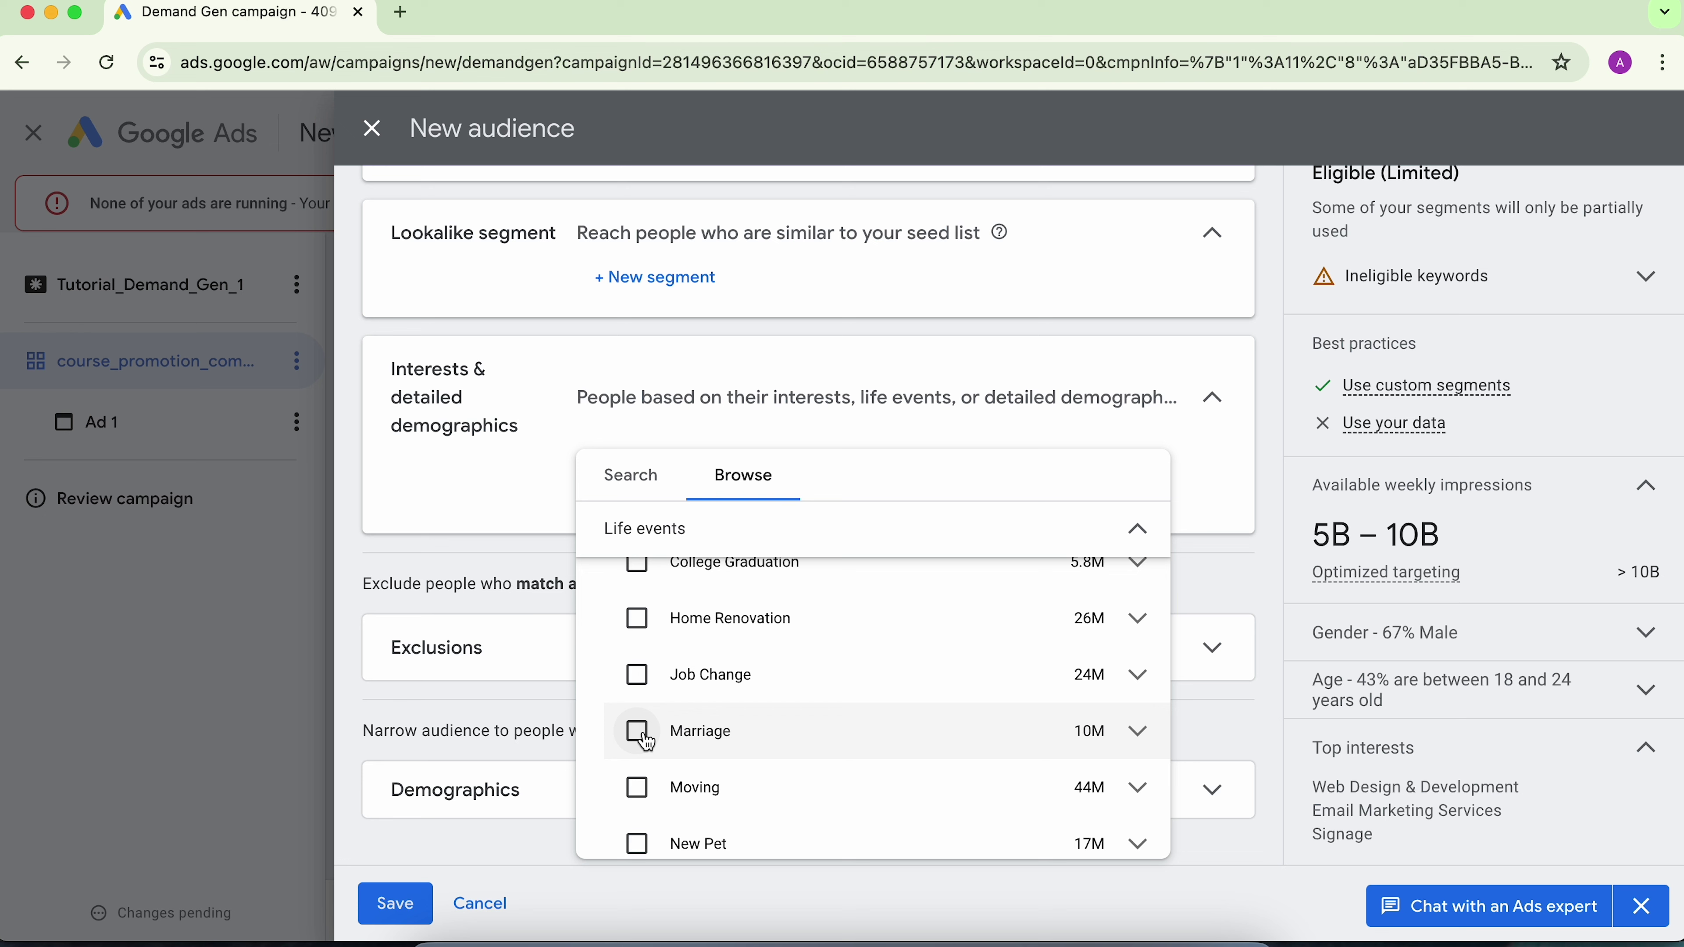
{"action": "scroll", "coordinate": [643, 738], "scroll_direction": "down", "scroll_amount": 2}
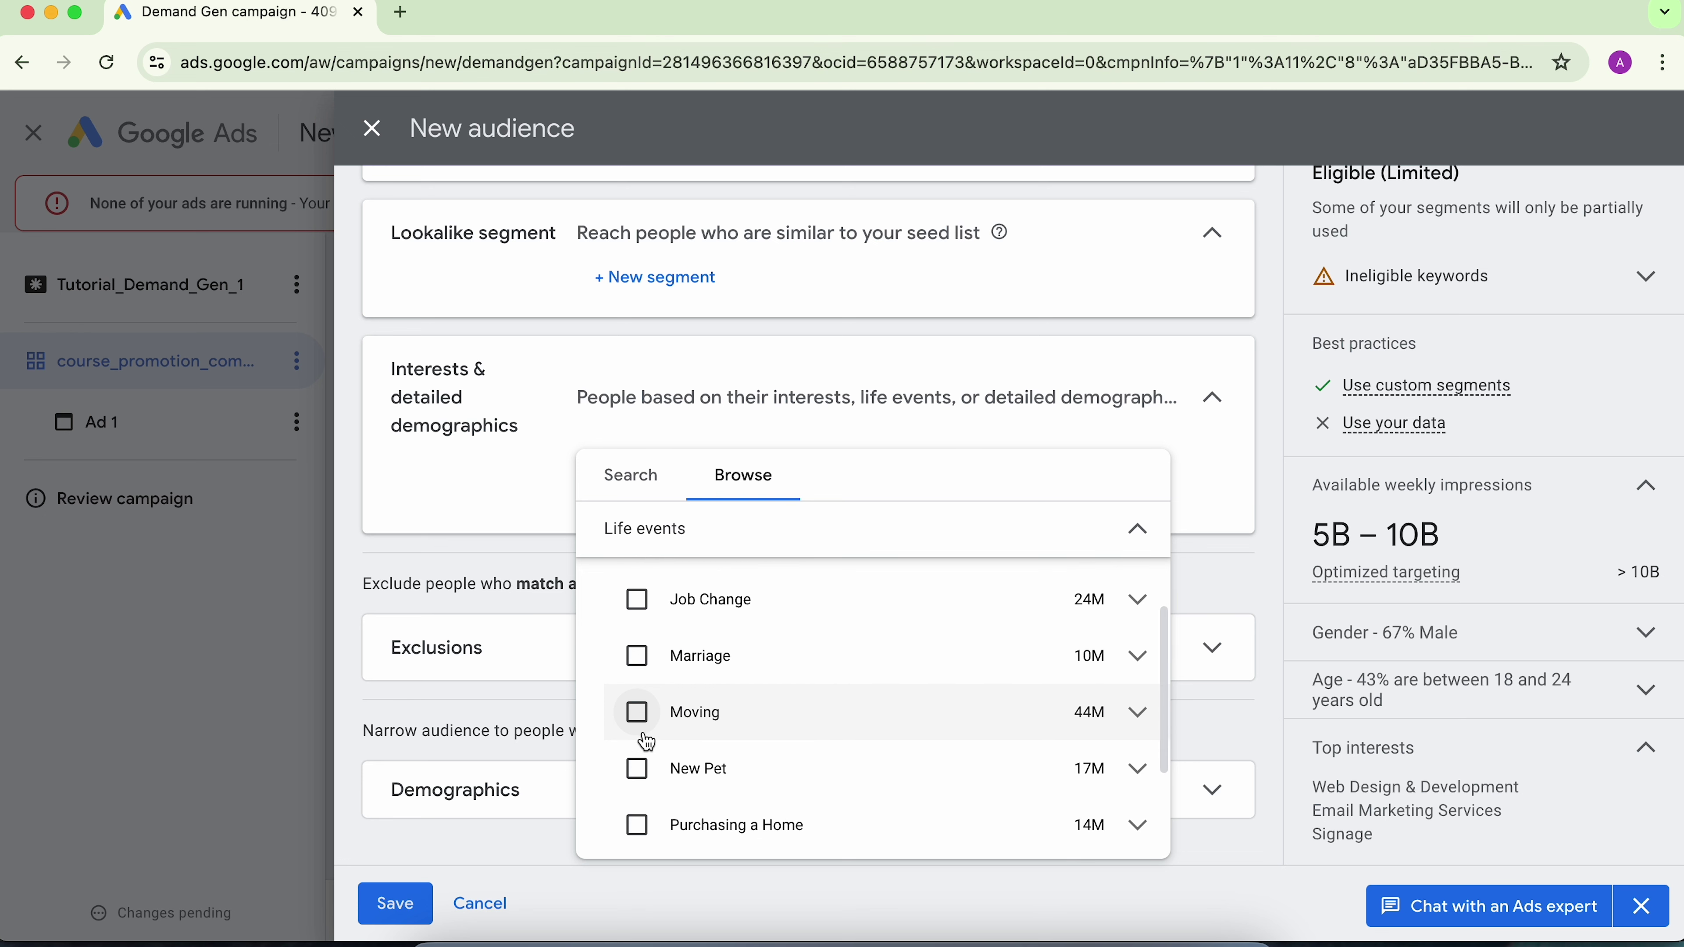
{"action": "scroll", "coordinate": [643, 738], "scroll_direction": "up", "scroll_amount": 4}
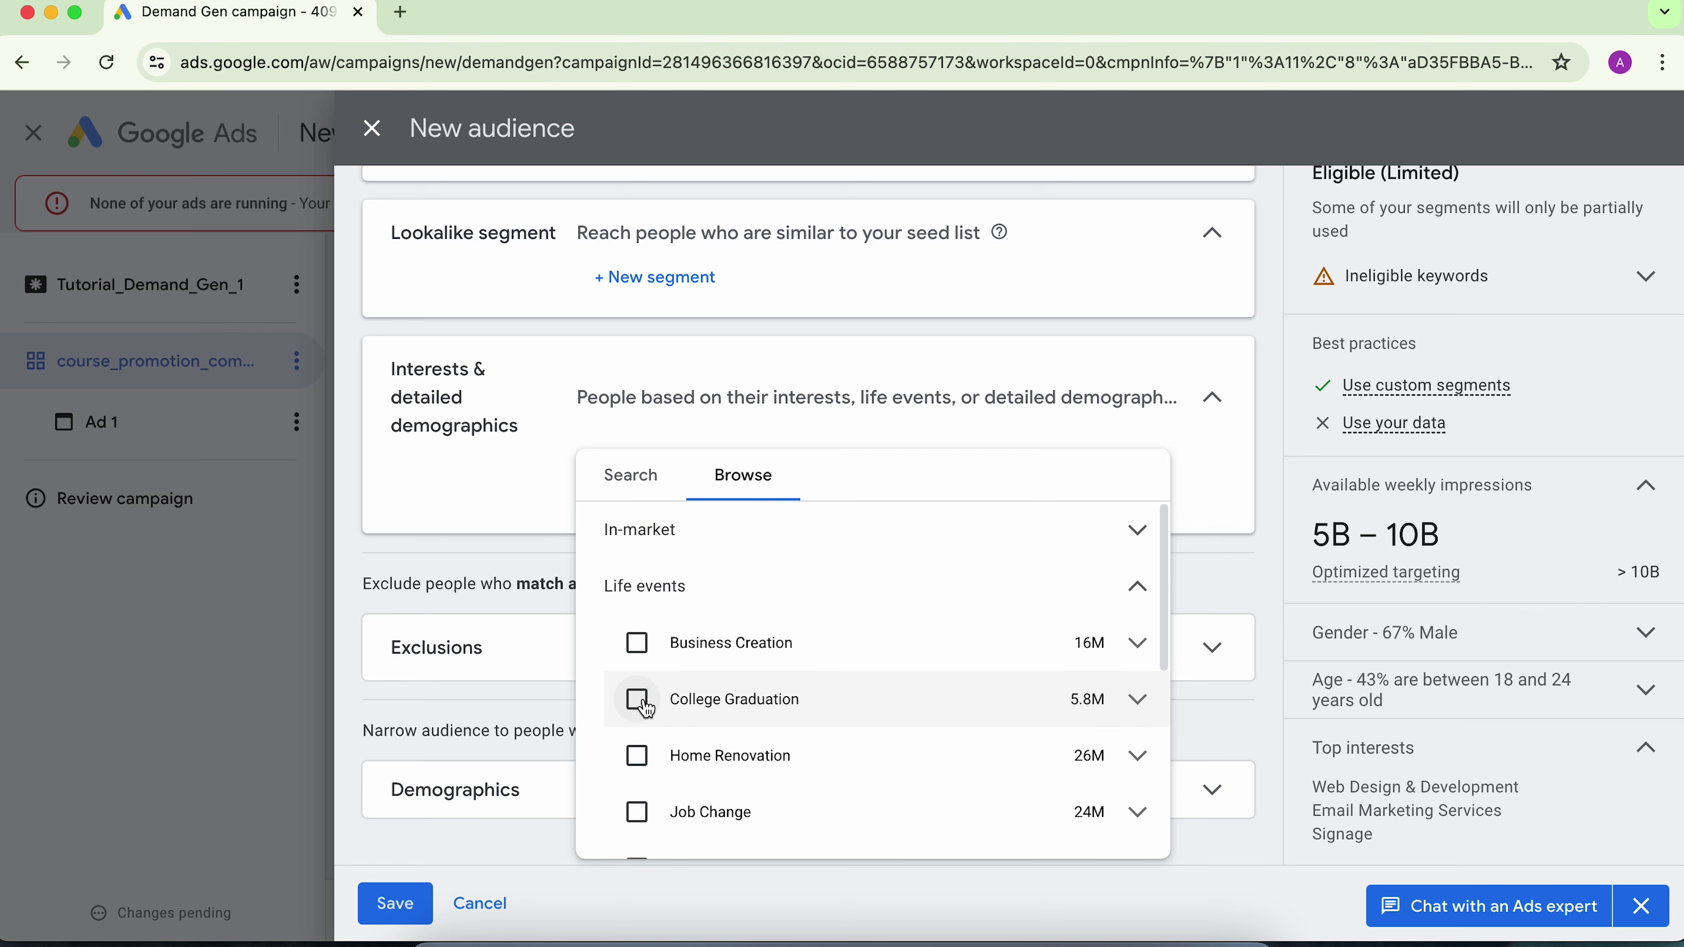
{"action": "left_click", "coordinate": [666, 586]}
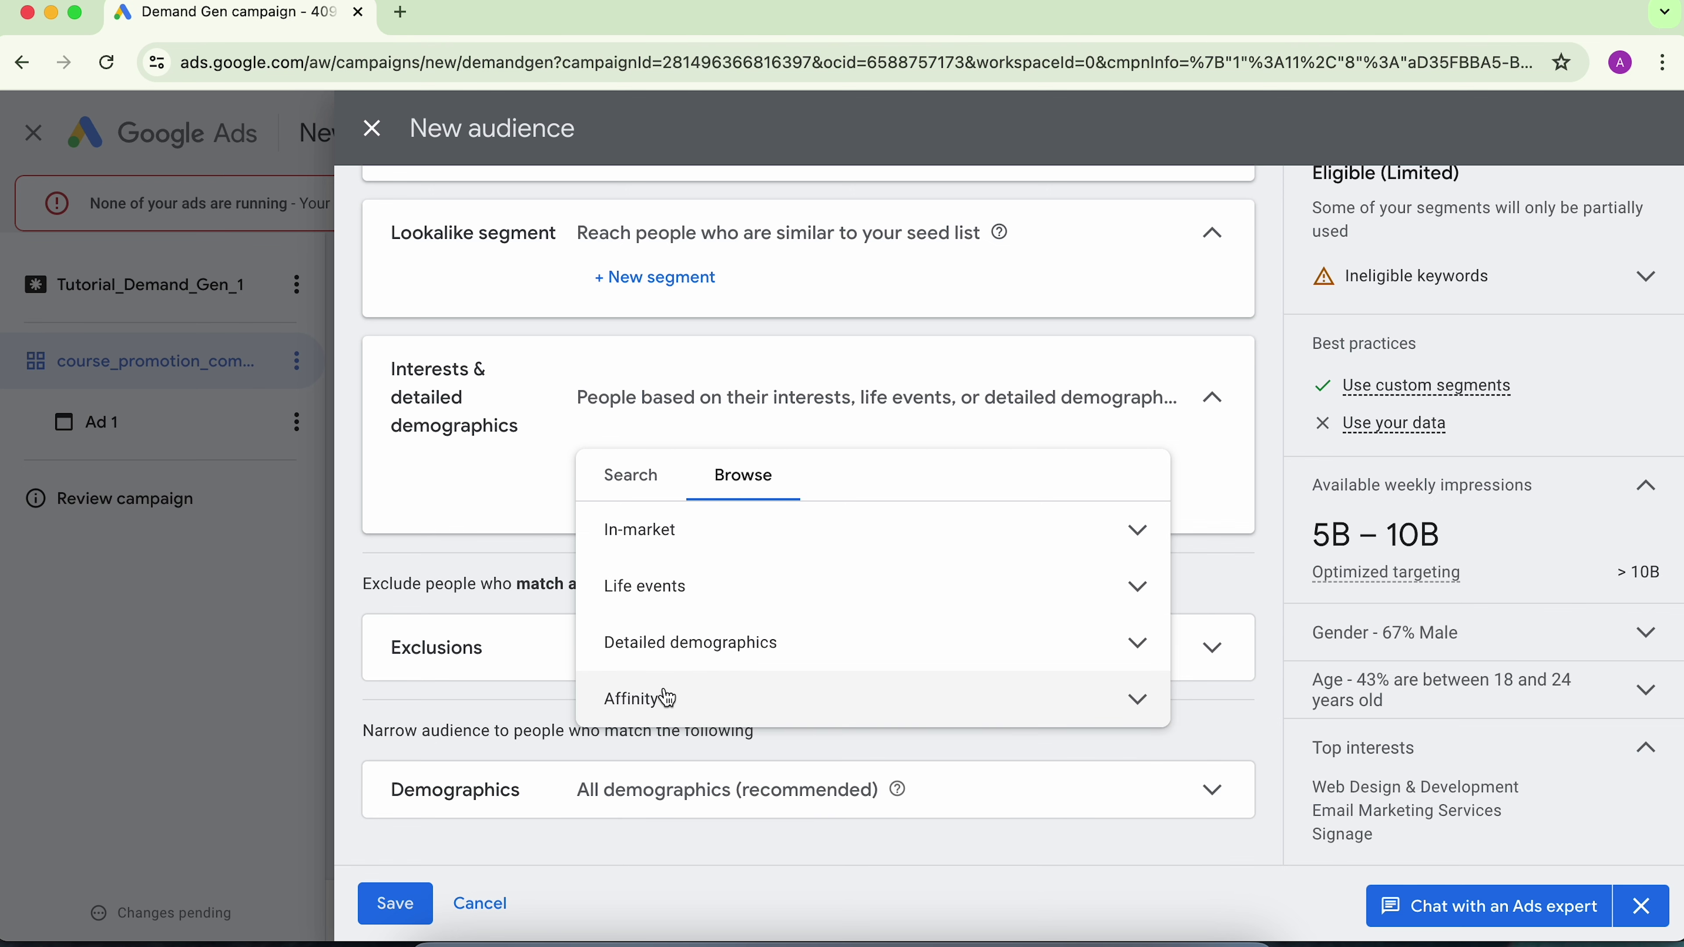
Browse the detailed demographics segments, viewing the options for Education and Homeownership Status.
{"action": "left_click", "coordinate": [690, 640]}
{"action": "scroll", "coordinate": [683, 697], "scroll_direction": "down", "scroll_amount": 1}
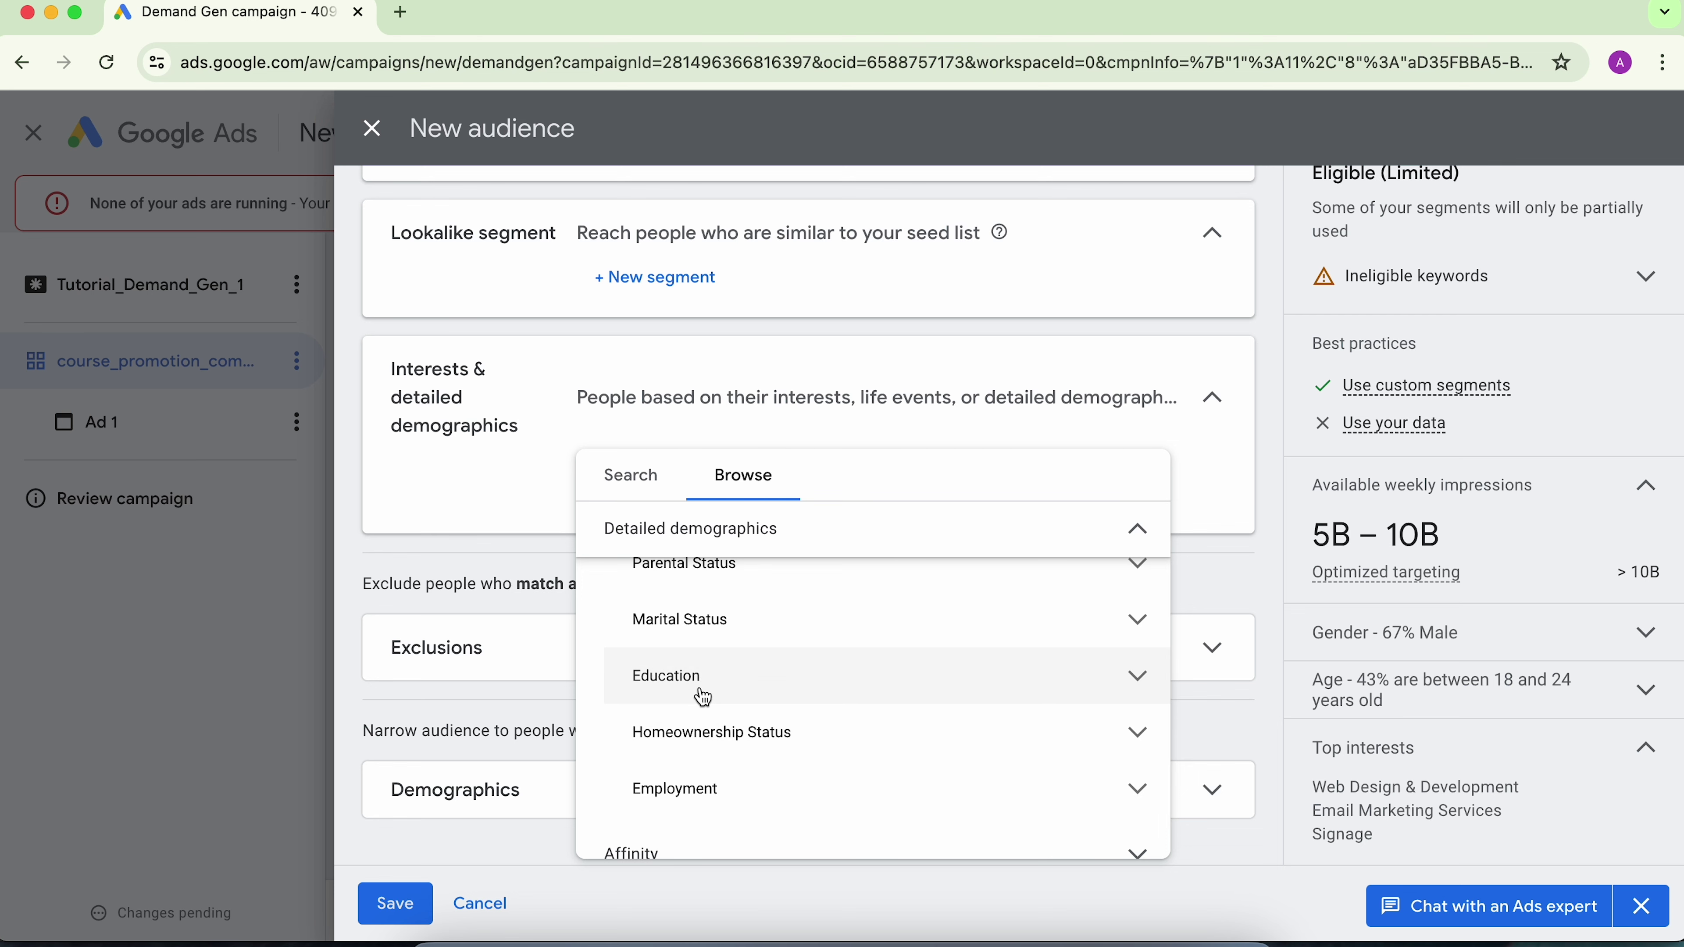
{"action": "left_click", "coordinate": [696, 693]}
{"action": "scroll", "coordinate": [695, 740], "scroll_direction": "down", "scroll_amount": 1}
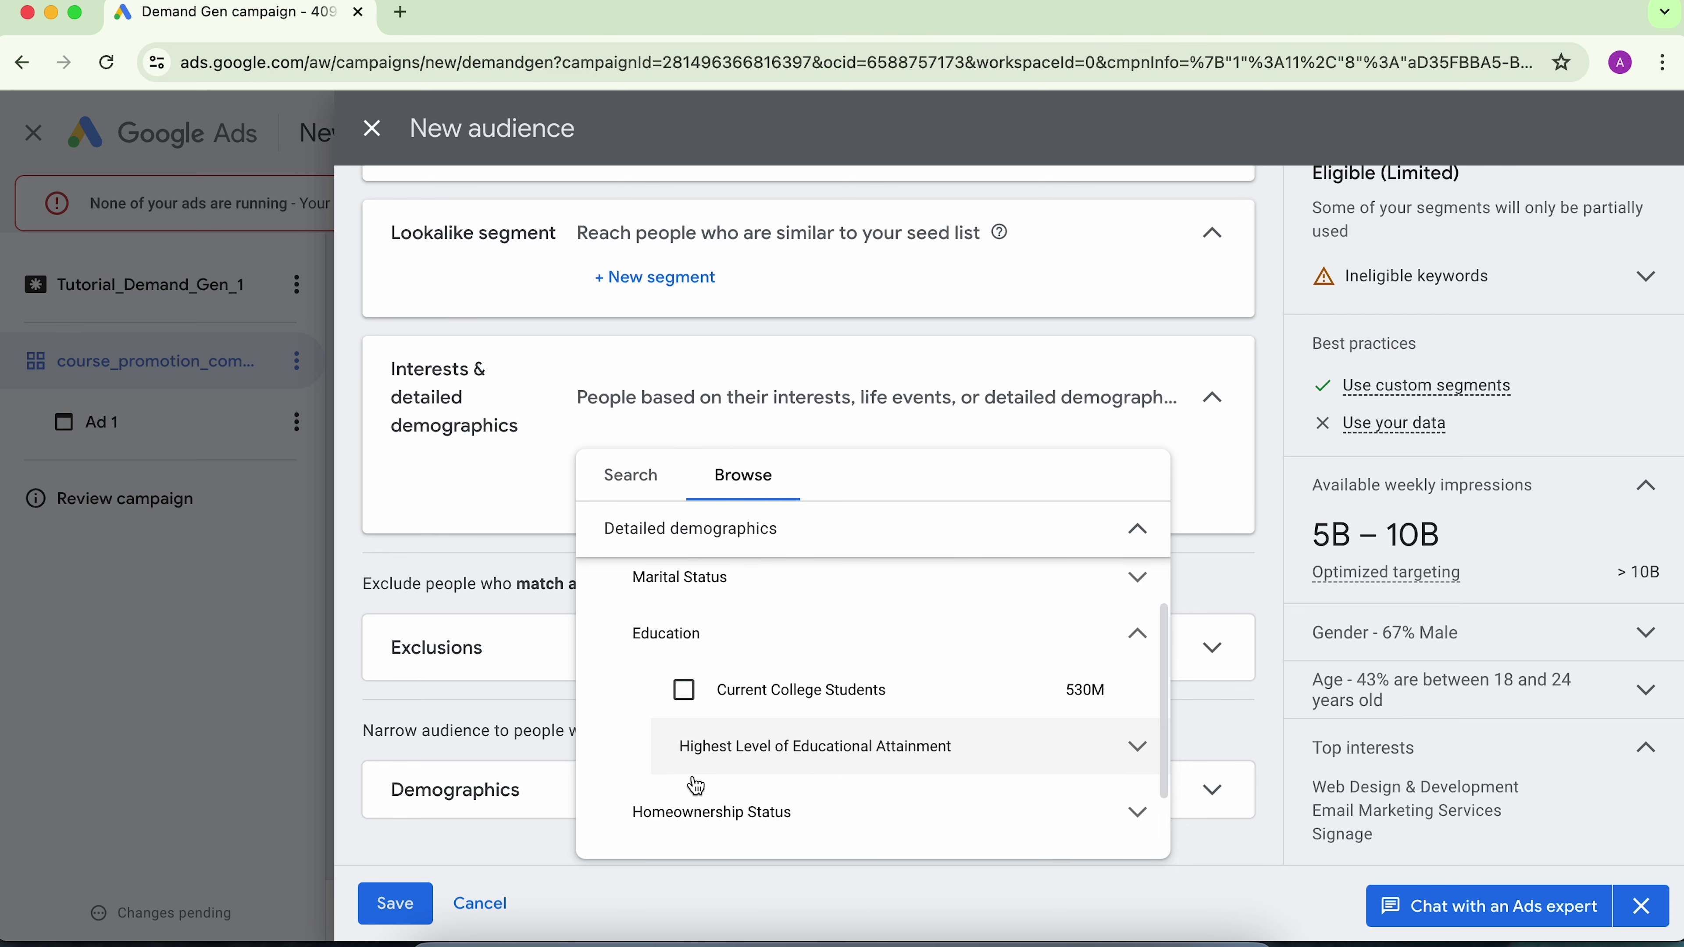
{"action": "scroll", "coordinate": [692, 770], "scroll_direction": "down", "scroll_amount": 1}
{"action": "left_click", "coordinate": [698, 770]}
{"action": "scroll", "coordinate": [705, 773], "scroll_direction": "down", "scroll_amount": 2}
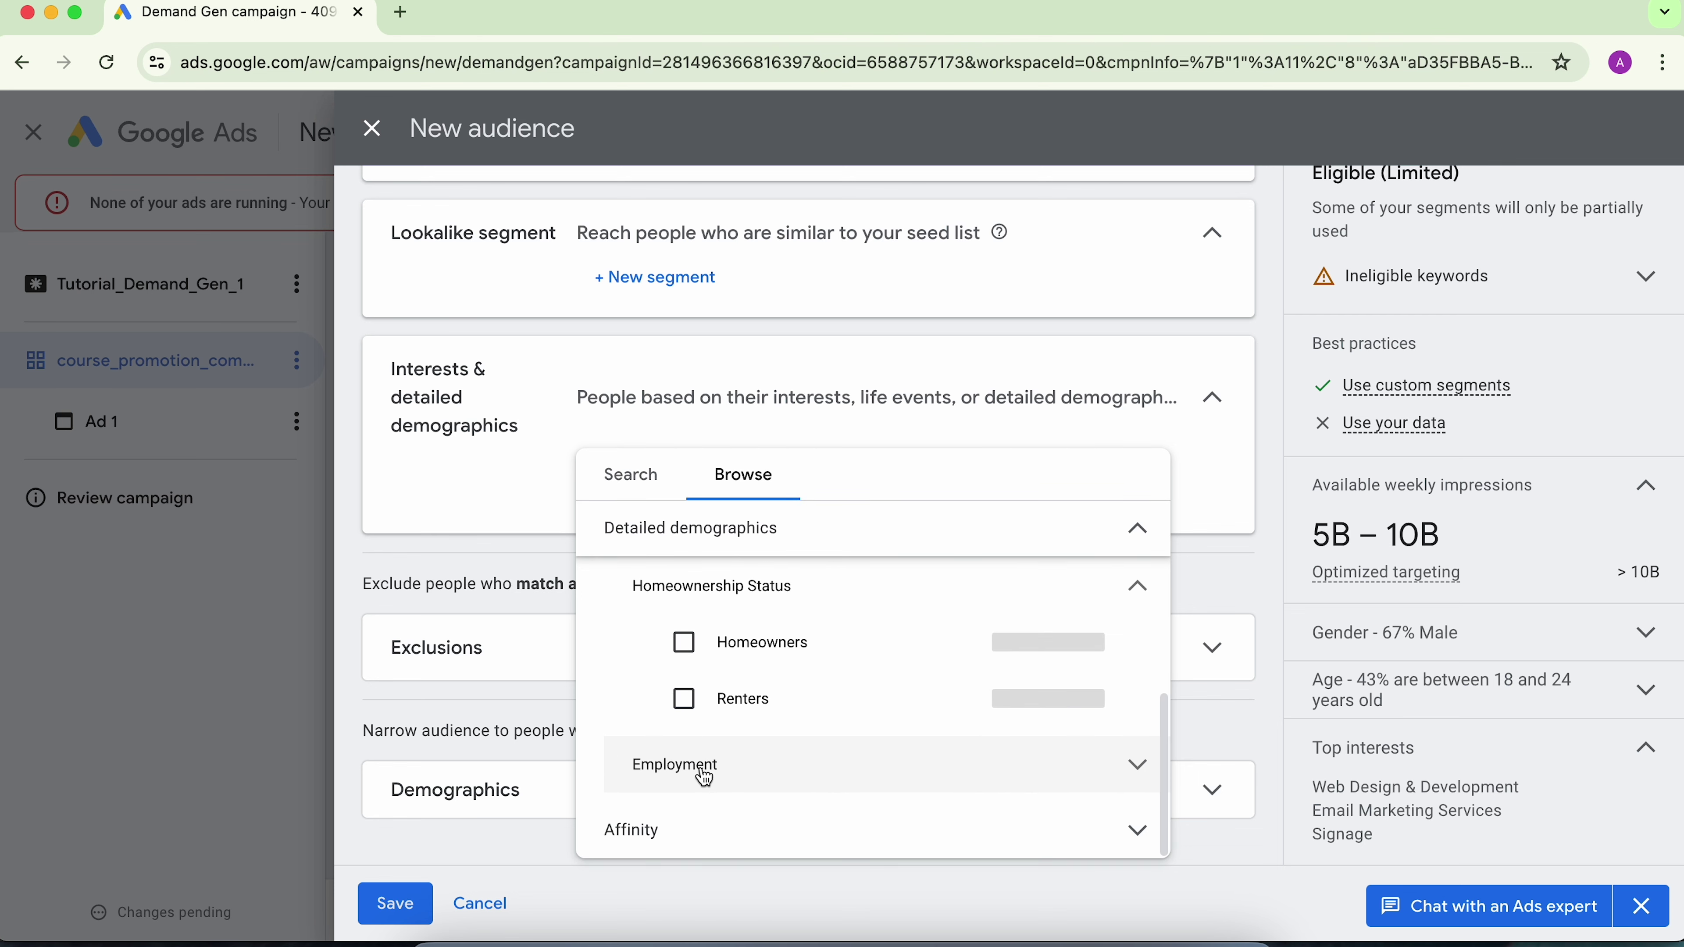
View the Company Size options under Employment in detailed demographics, and leave the segment list without adding any.
{"action": "left_click", "coordinate": [703, 763]}
{"action": "scroll", "coordinate": [705, 763], "scroll_direction": "down", "scroll_amount": 1}
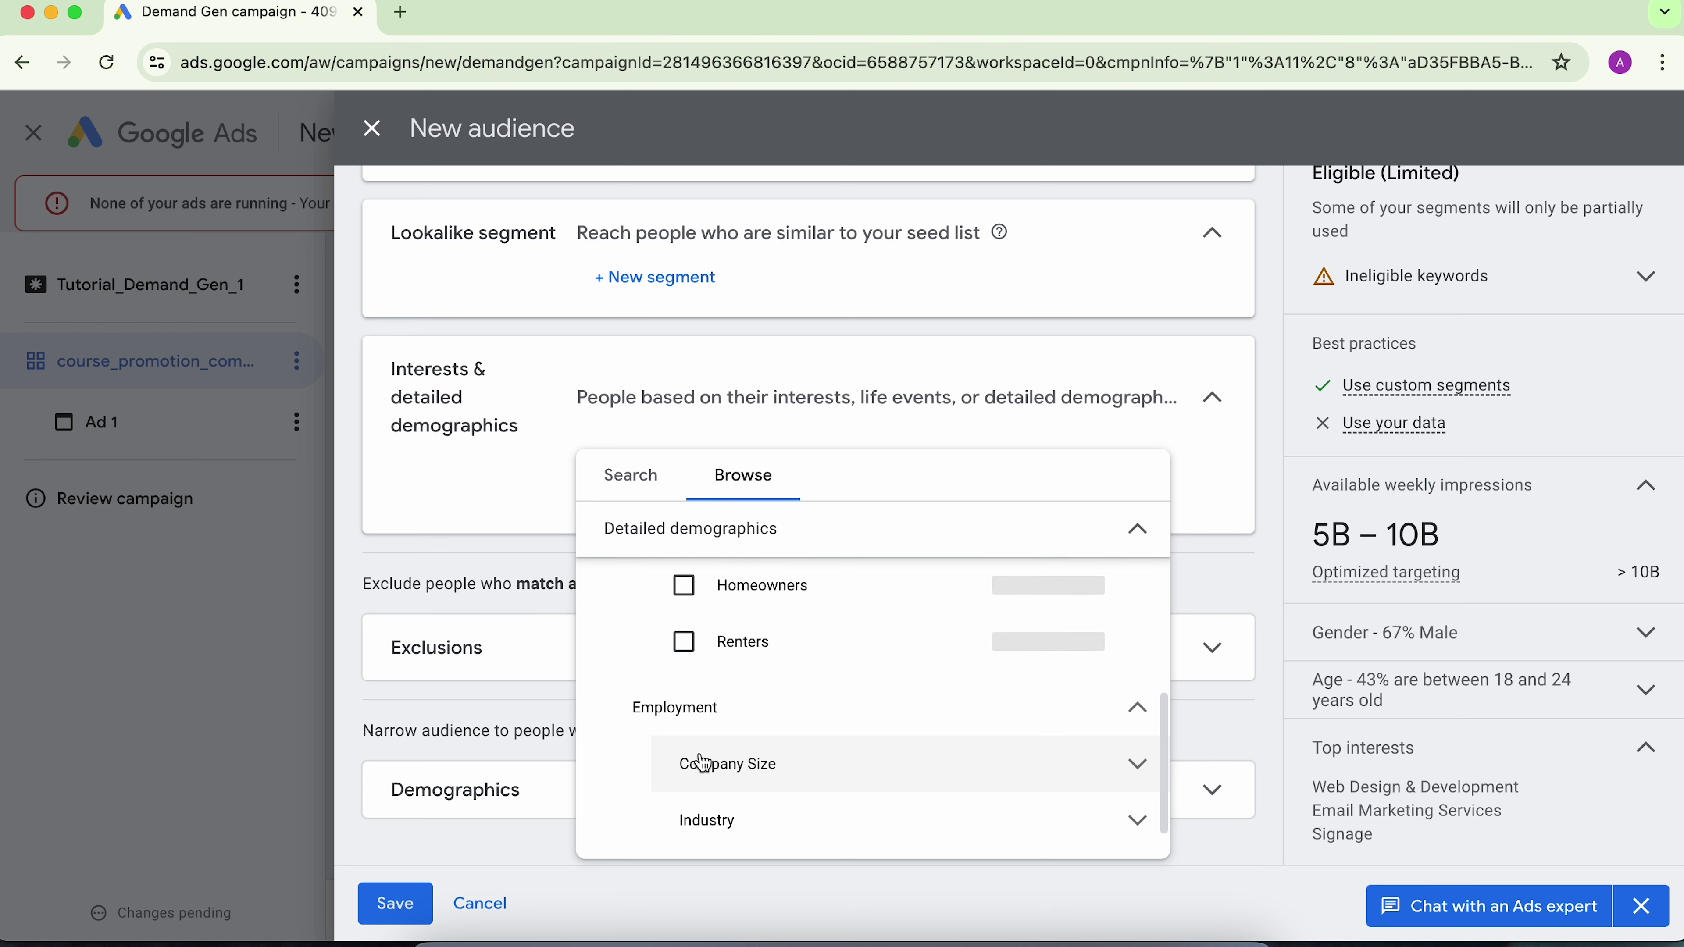
{"action": "left_click", "coordinate": [729, 734]}
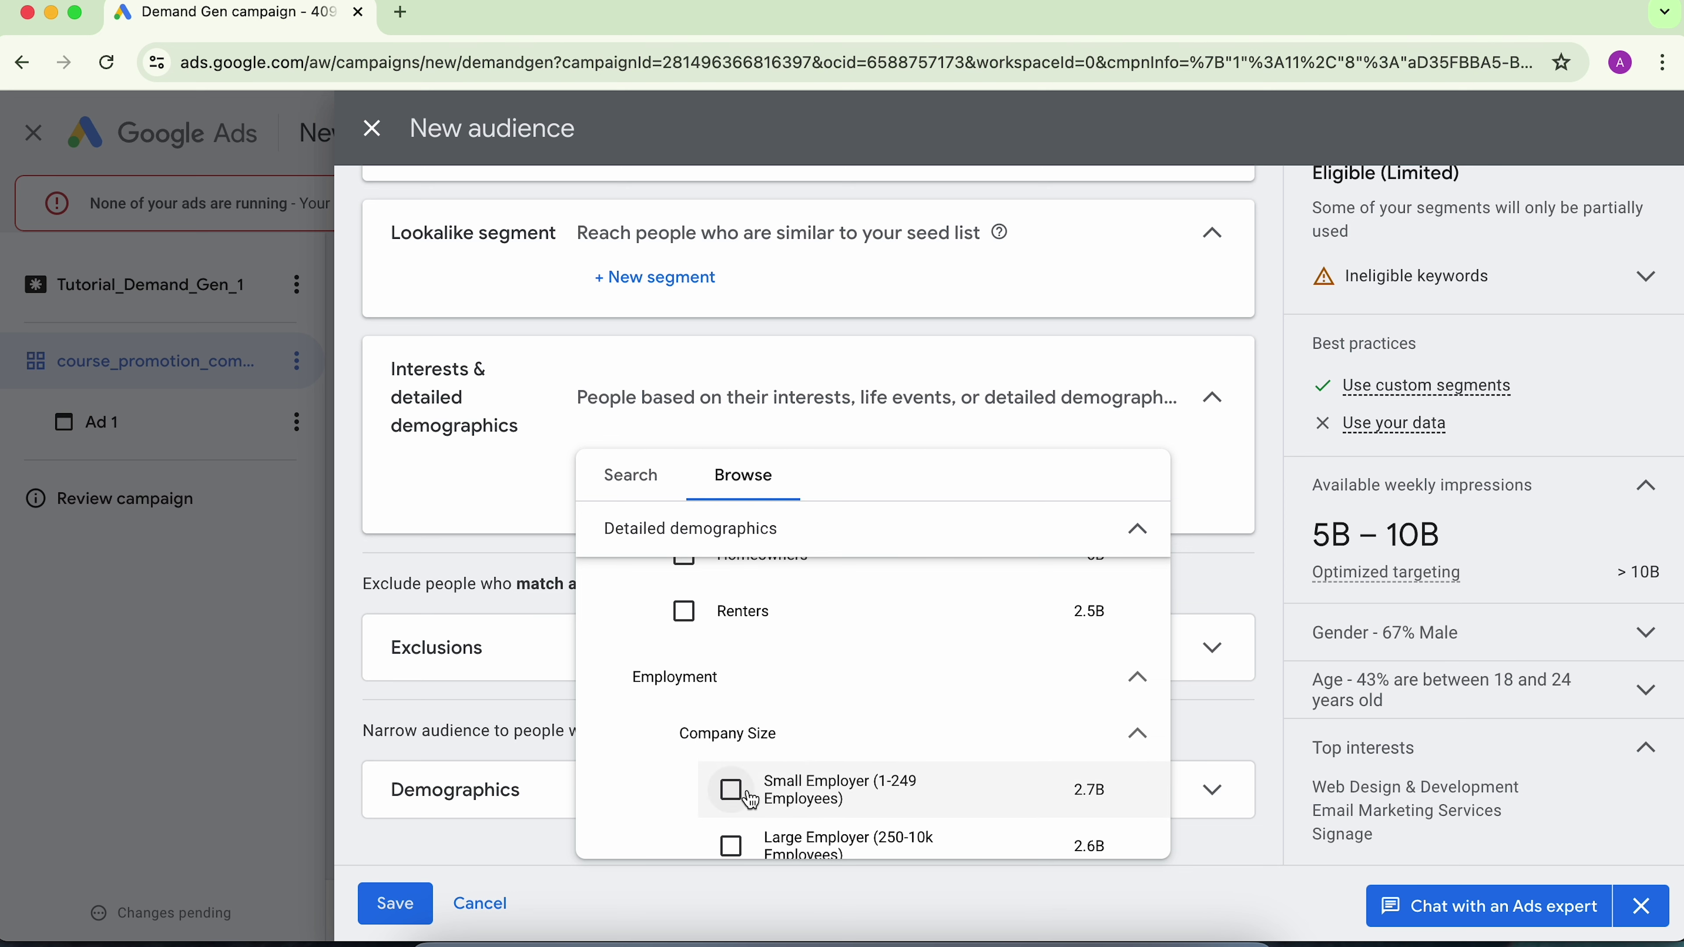
{"action": "scroll", "coordinate": [733, 789], "scroll_direction": "down", "scroll_amount": 1}
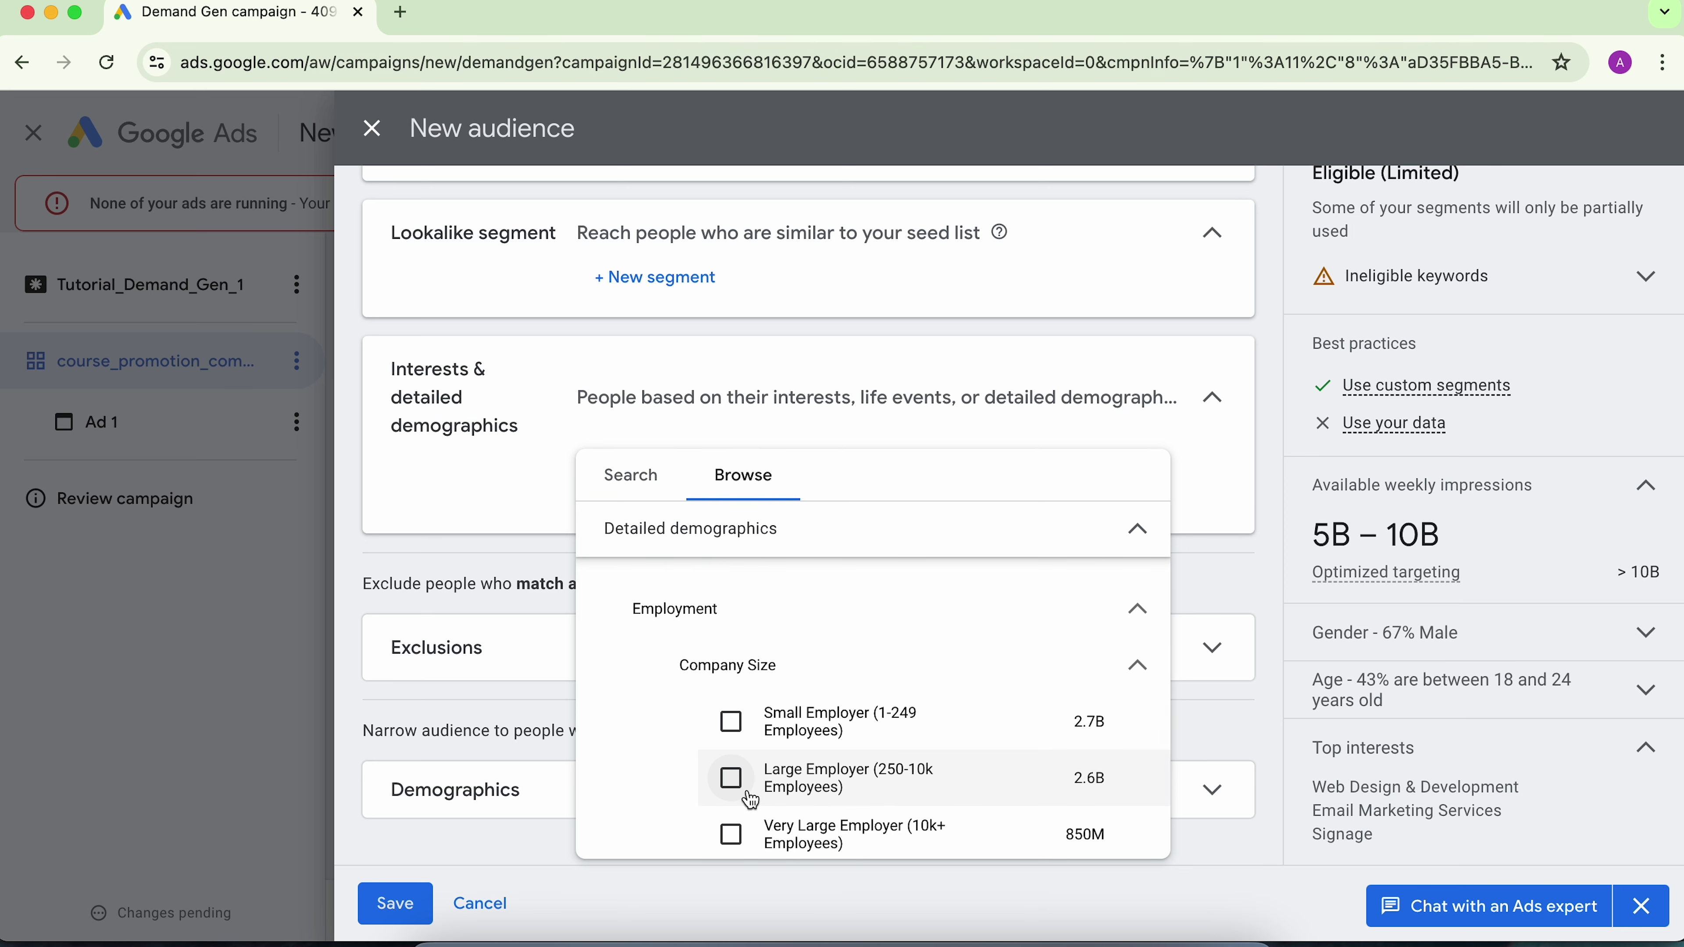
{"action": "left_click", "coordinate": [538, 493]}
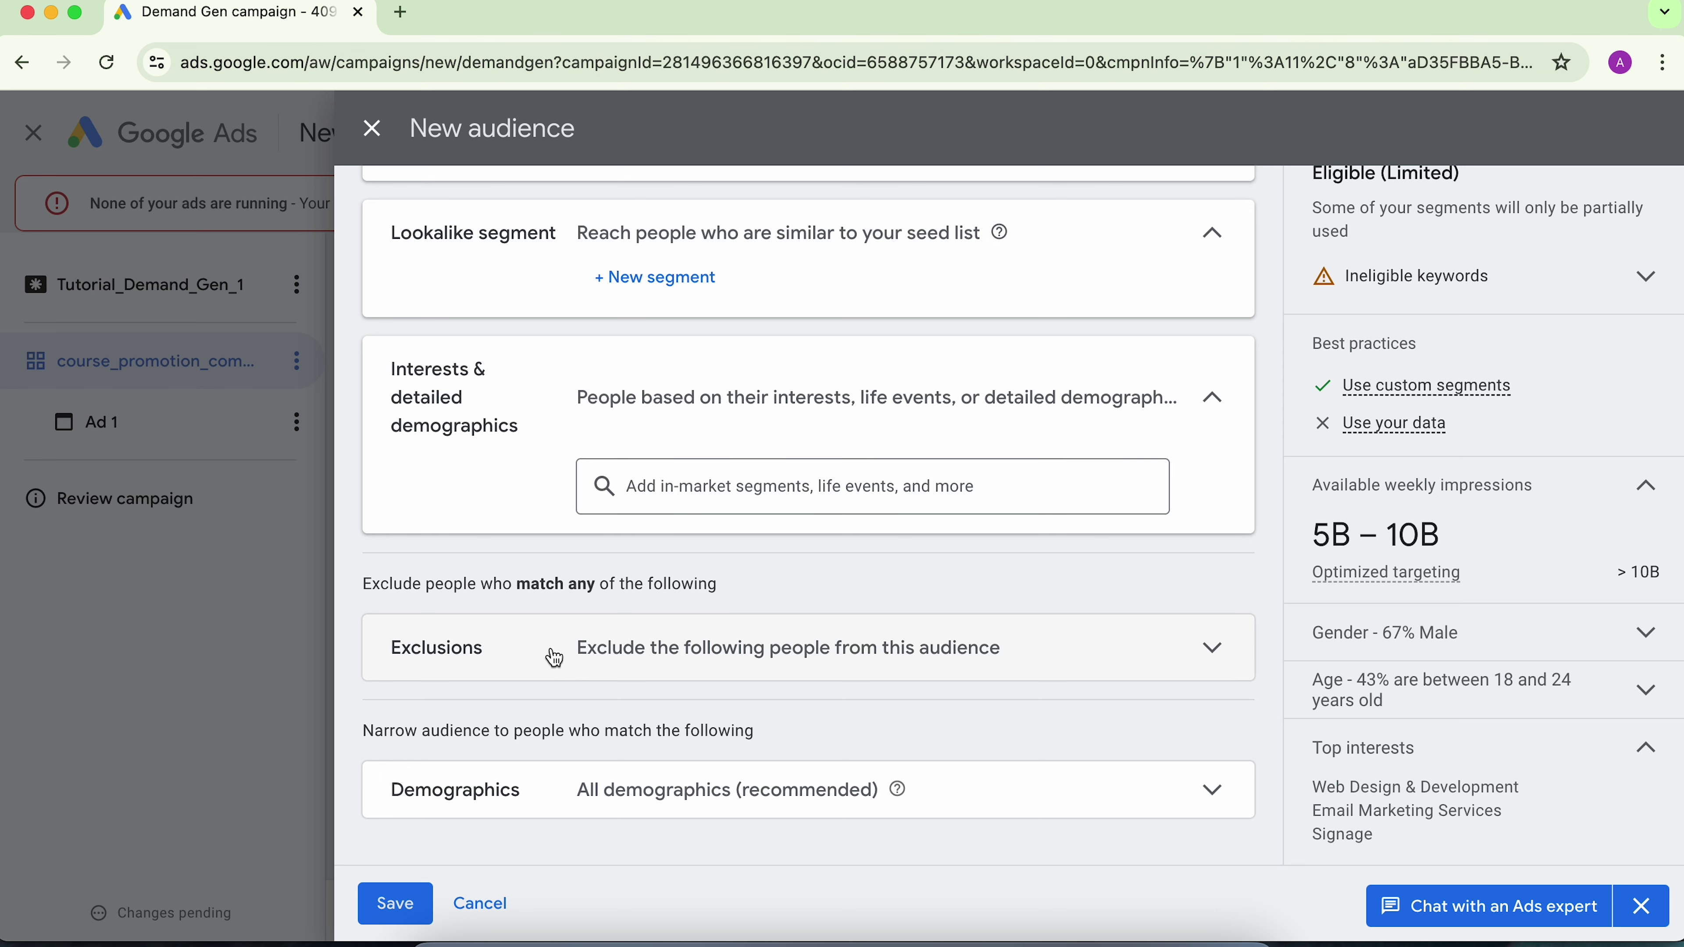
Browse the segments available for exclusion from this audience, and leave the list without selecting any.
{"action": "left_click", "coordinate": [577, 660]}
{"action": "scroll", "coordinate": [529, 636], "scroll_direction": "down", "scroll_amount": 2}
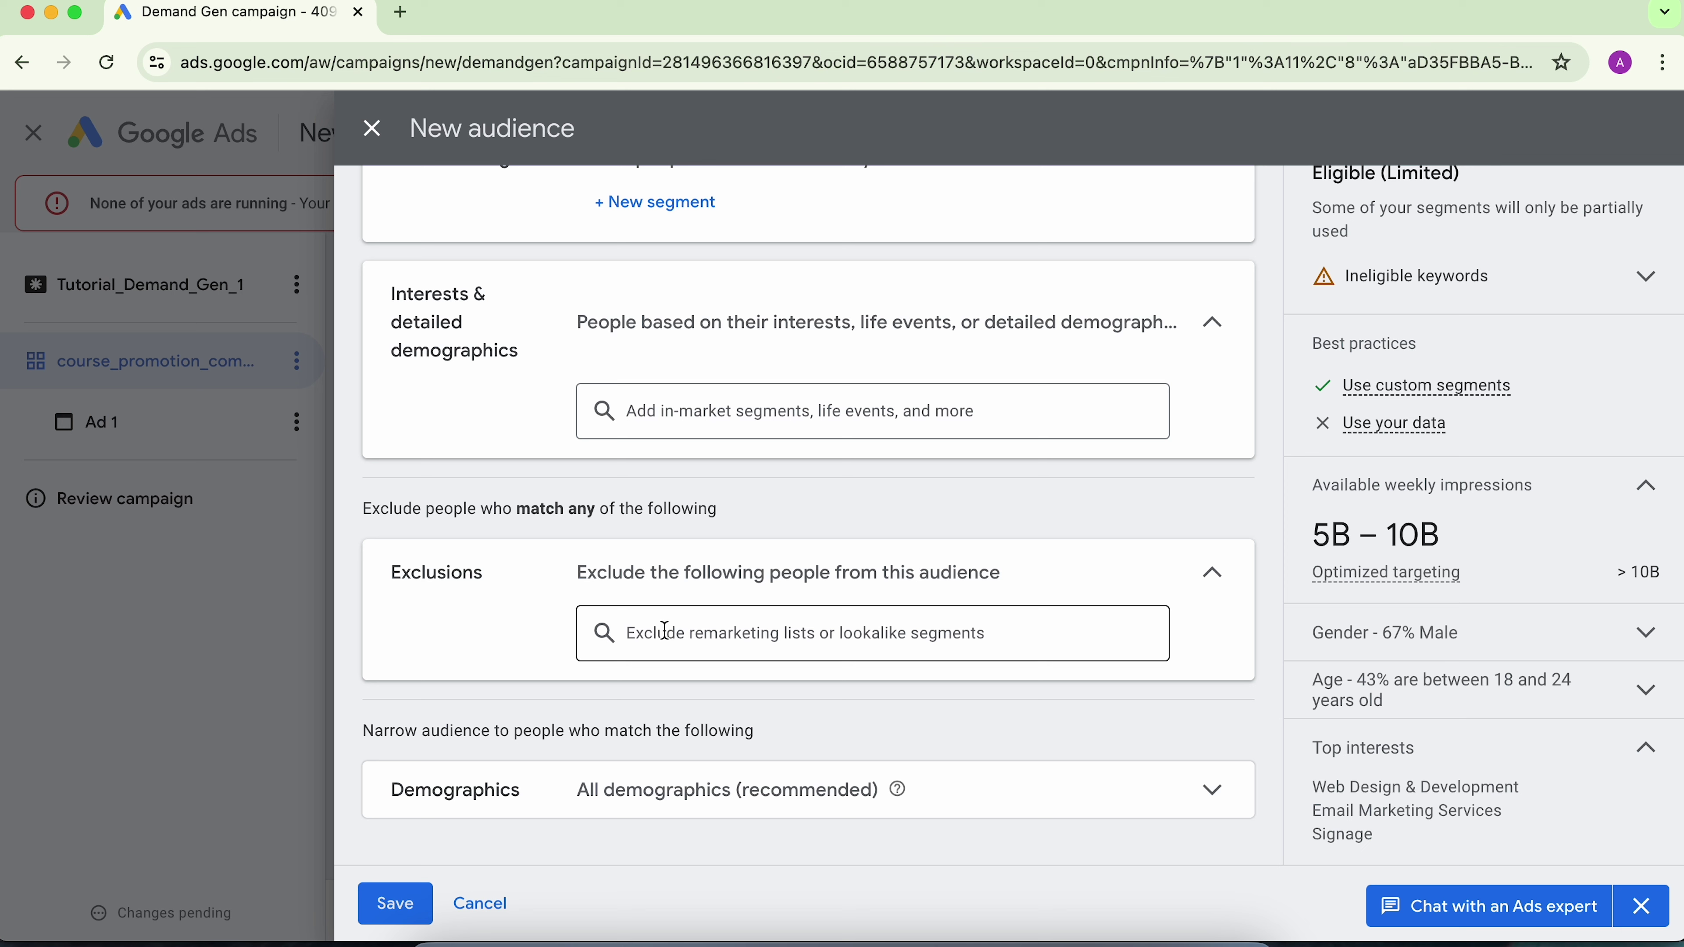
{"action": "left_click", "coordinate": [665, 630]}
{"action": "left_click", "coordinate": [741, 631]}
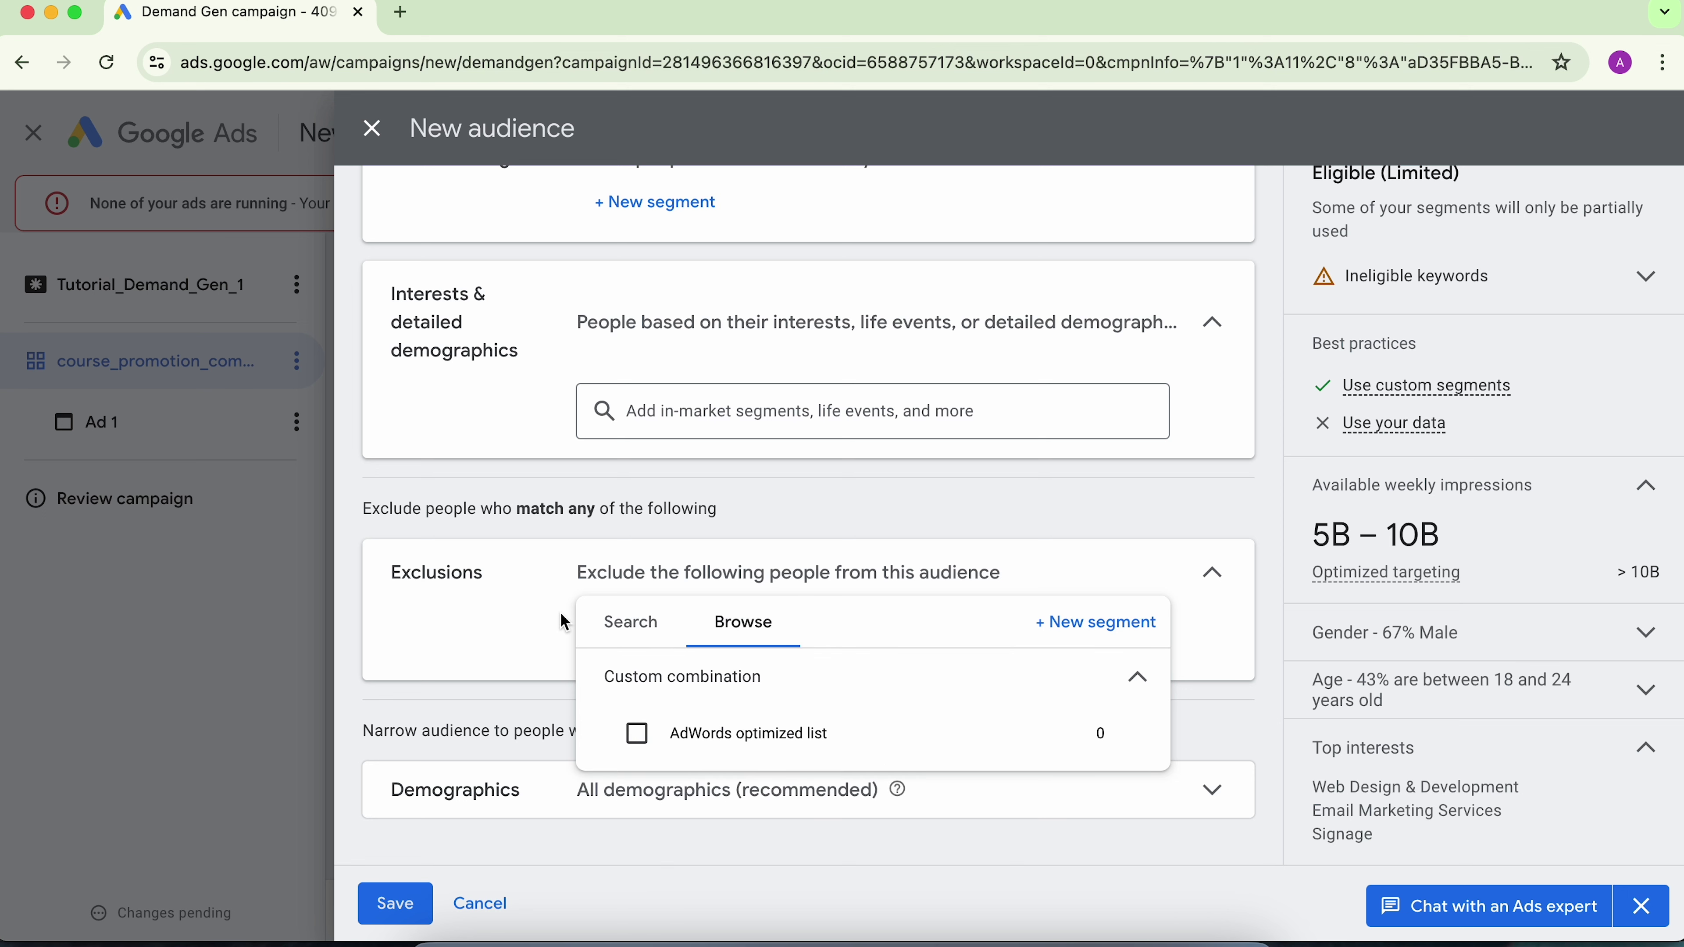
{"action": "left_click", "coordinate": [526, 629]}
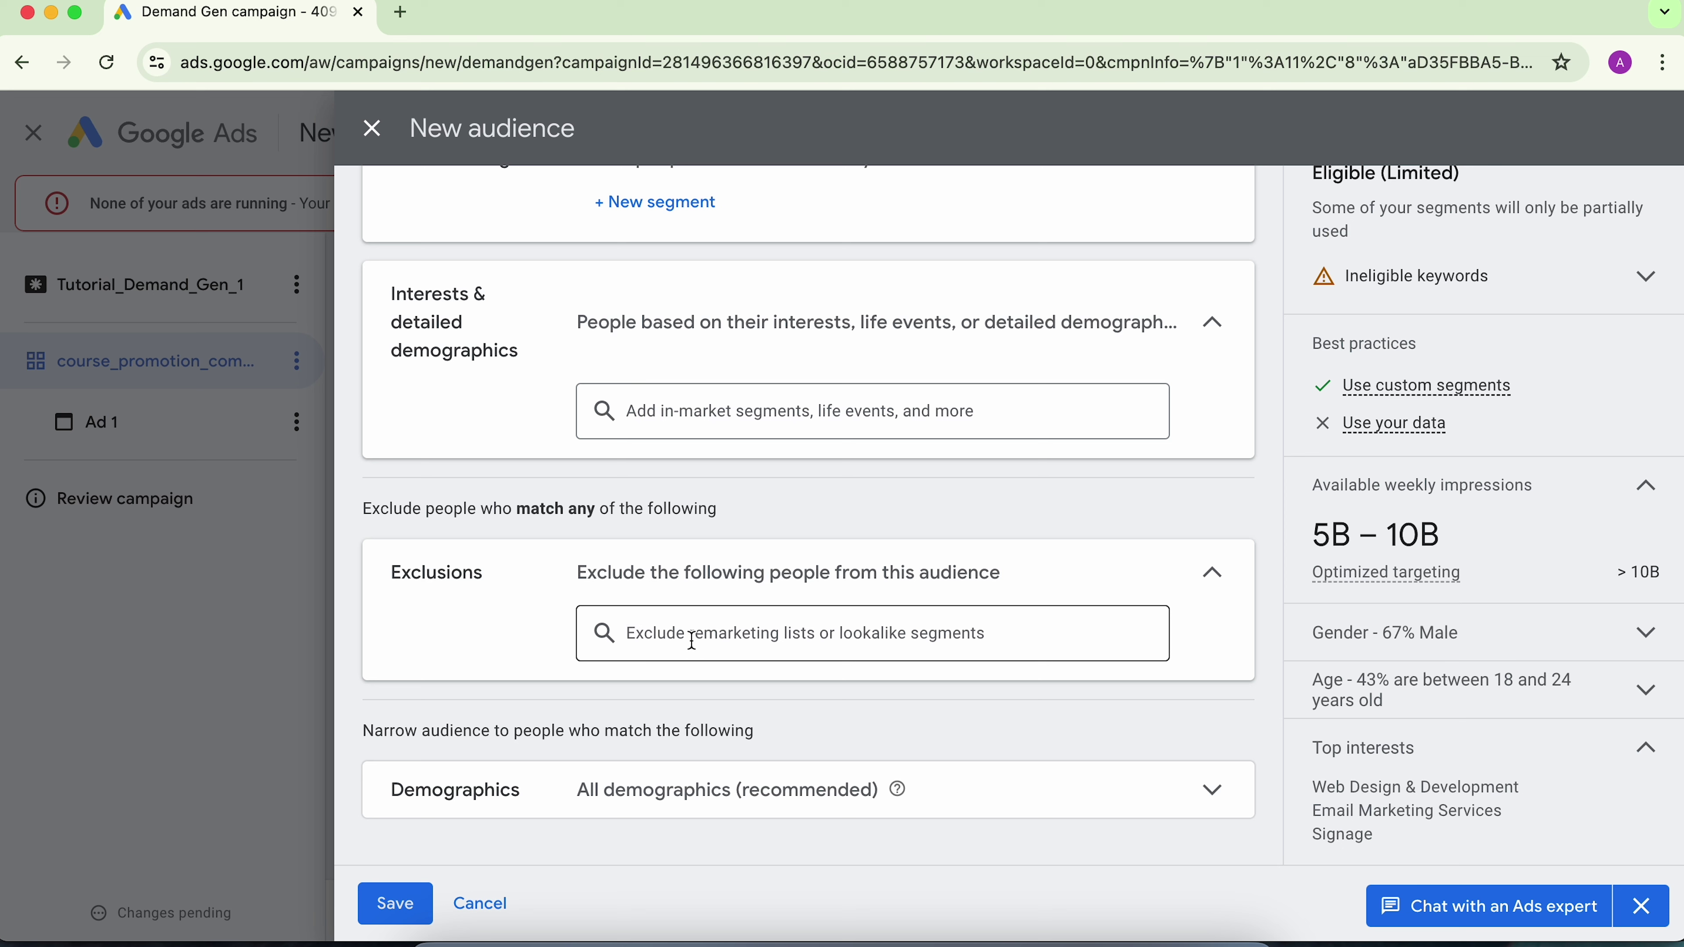
Review the audience's gender, age, parental status and household income options, and save the new audience.
{"action": "left_click", "coordinate": [619, 795]}
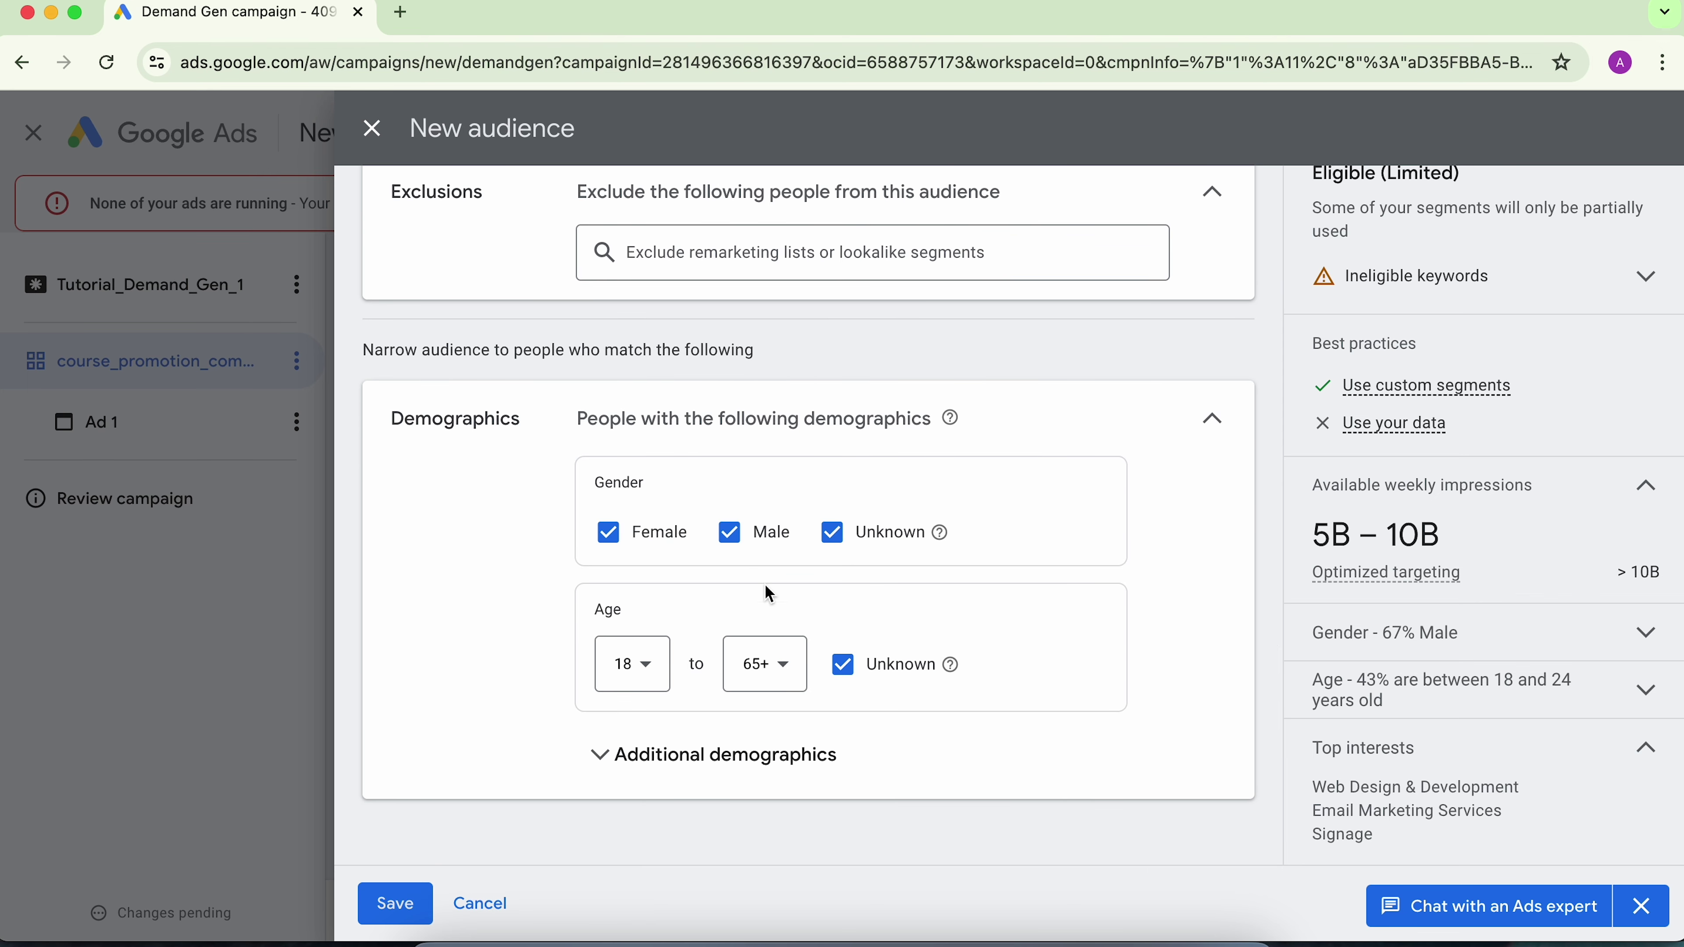
{"action": "left_click", "coordinate": [613, 766]}
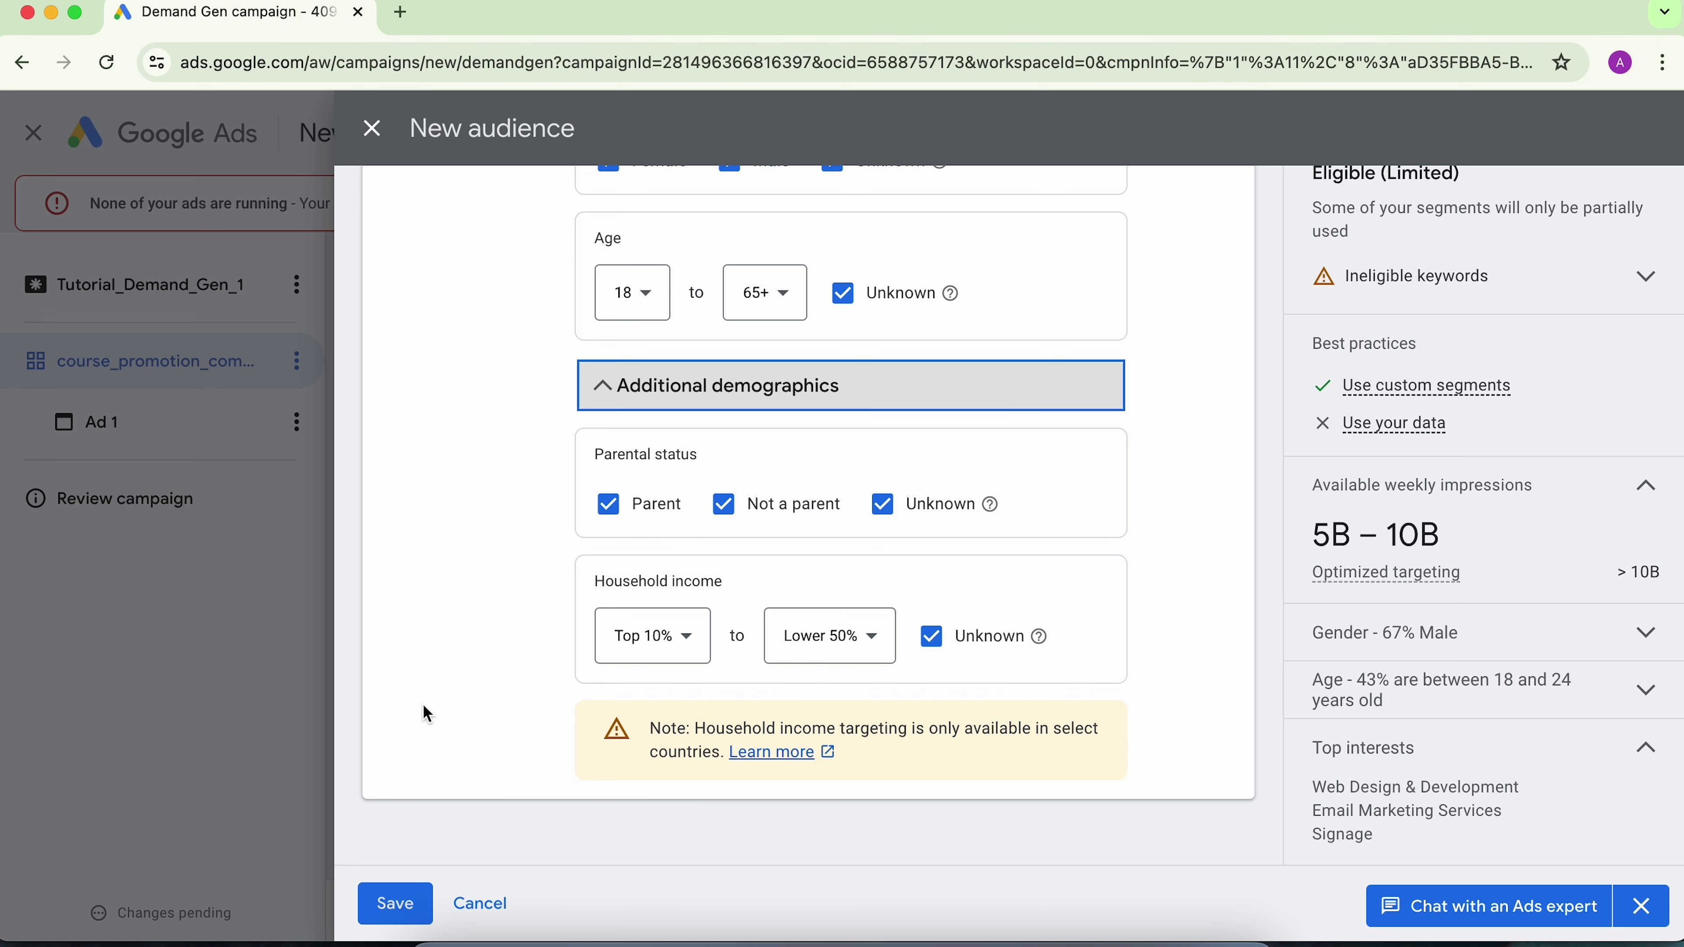
{"action": "scroll", "coordinate": [425, 703], "scroll_direction": "up", "scroll_amount": 10}
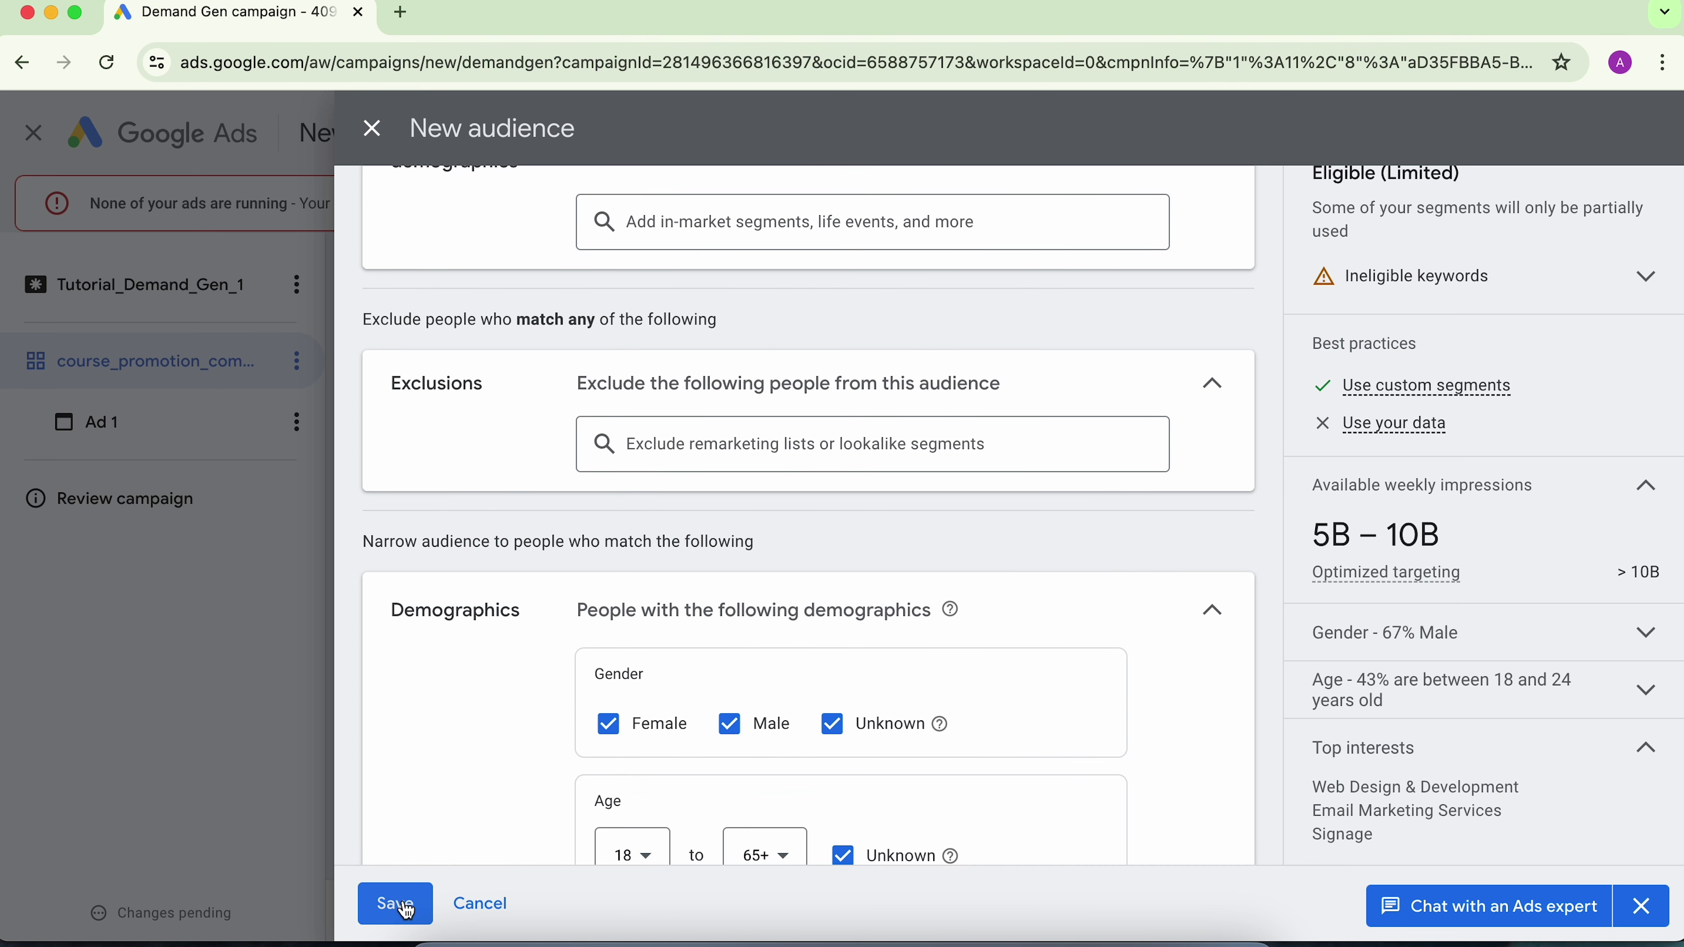
{"action": "left_click", "coordinate": [405, 908]}
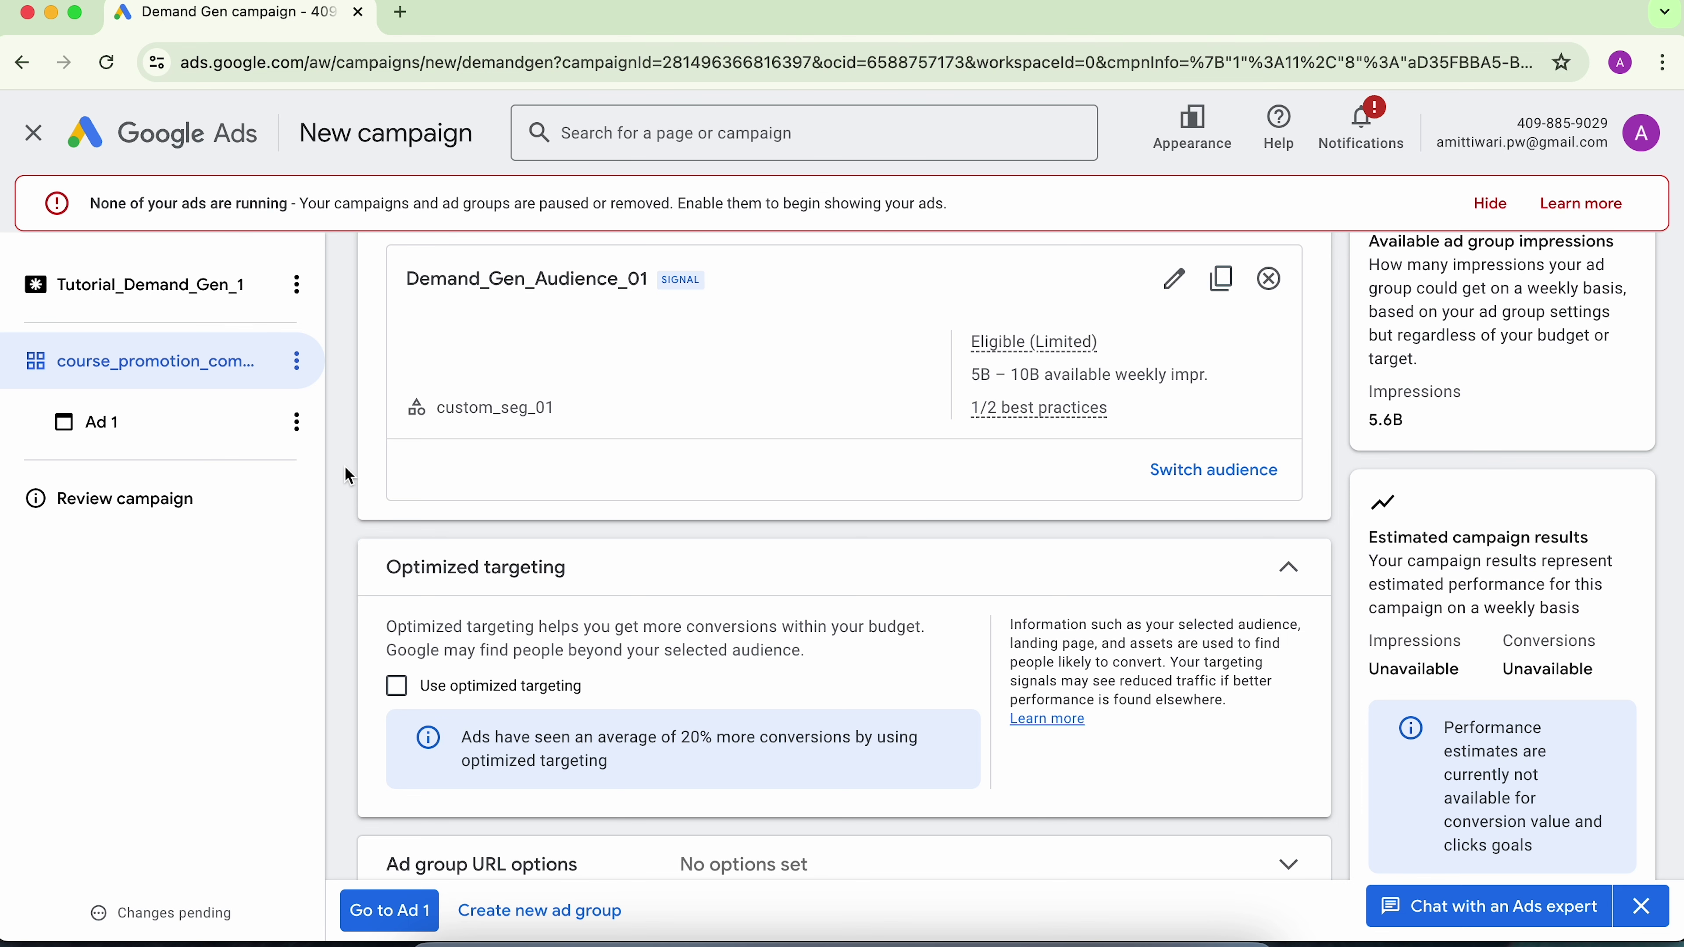
{"action": "scroll", "coordinate": [346, 468], "scroll_direction": "down", "scroll_amount": 2}
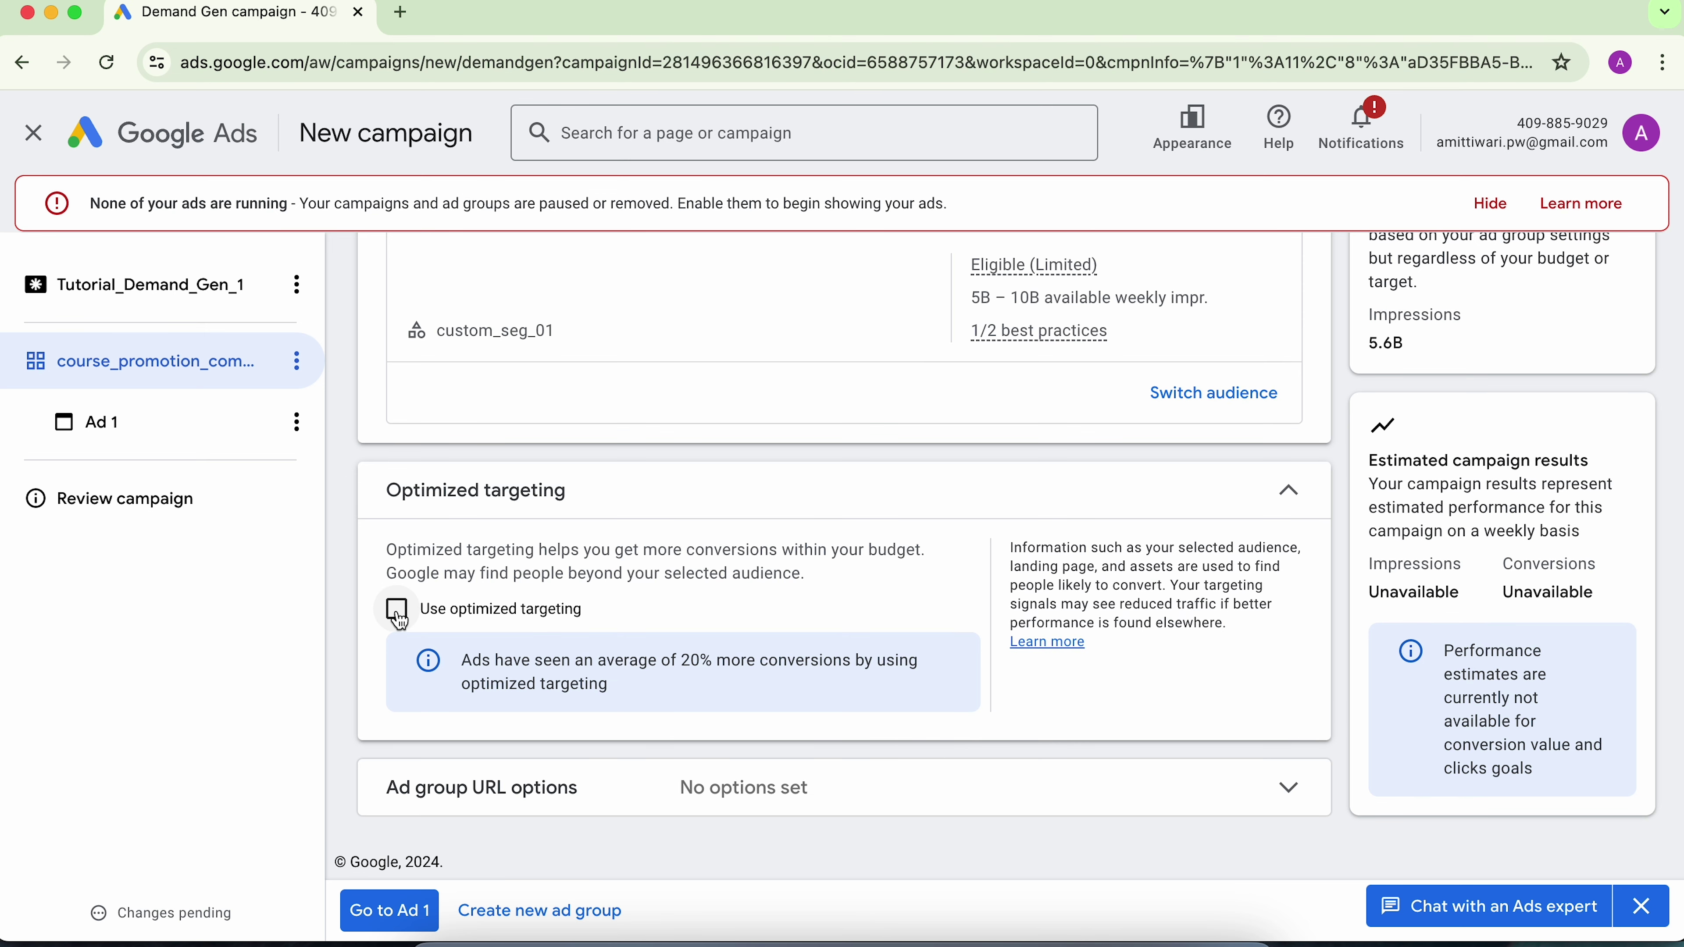
Enable optimized targeting for the ad group, view its URL options without filling them in, and proceed to Ad 1.
{"action": "left_click", "coordinate": [398, 610]}
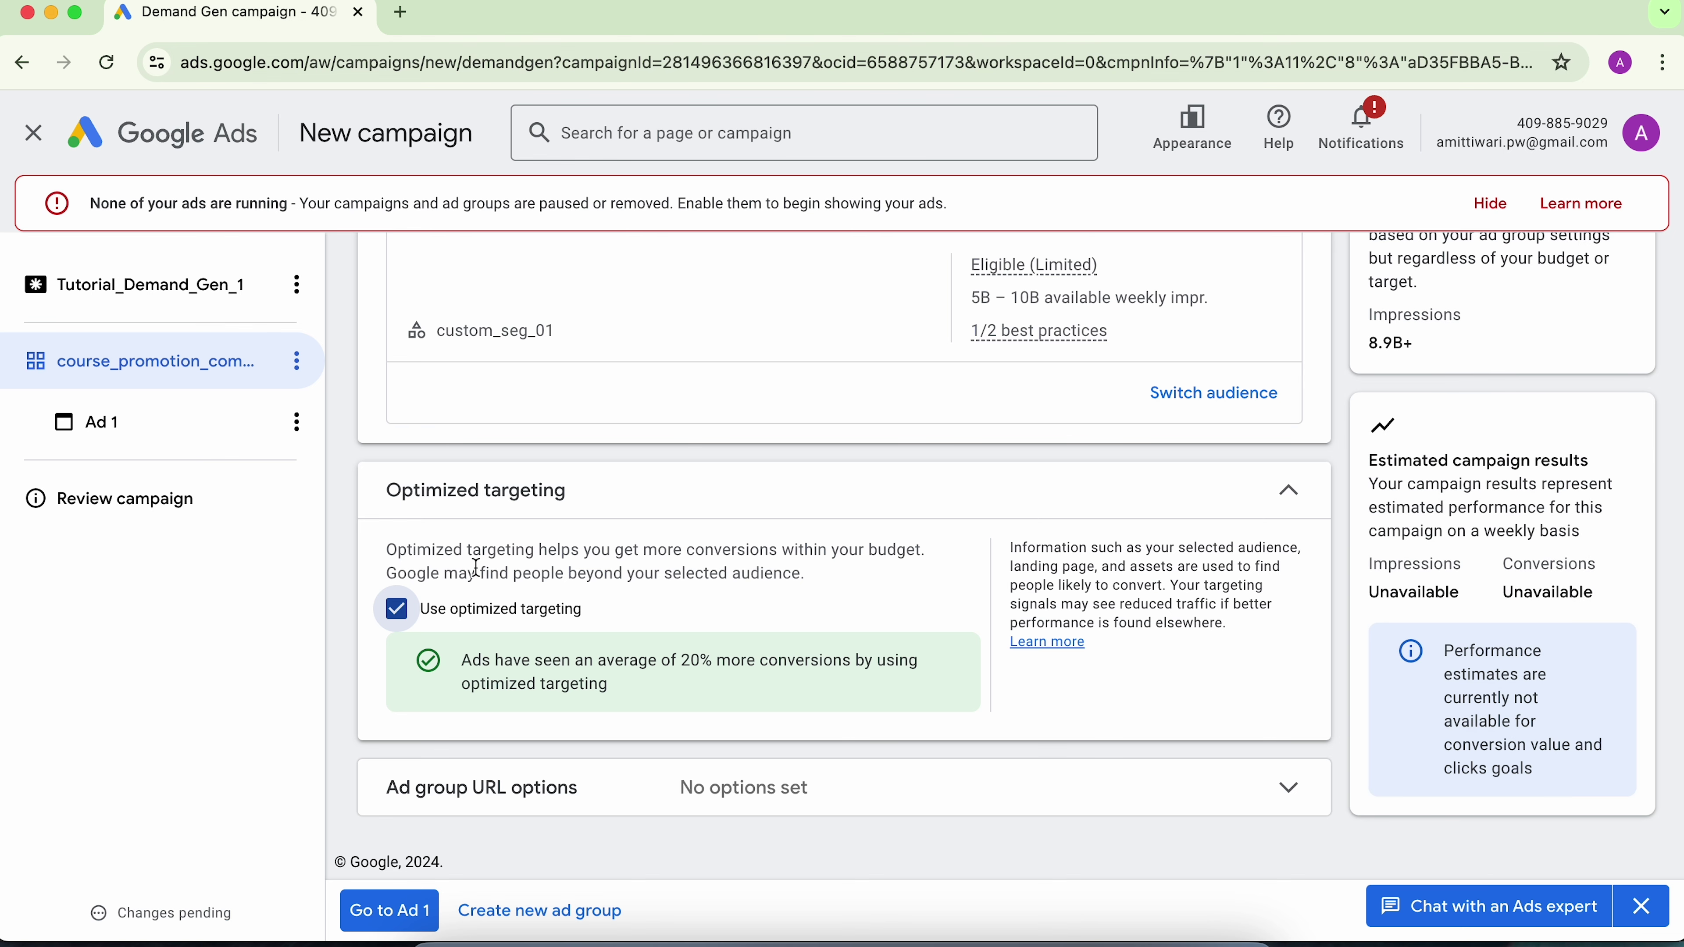
{"action": "left_click", "coordinate": [528, 783]}
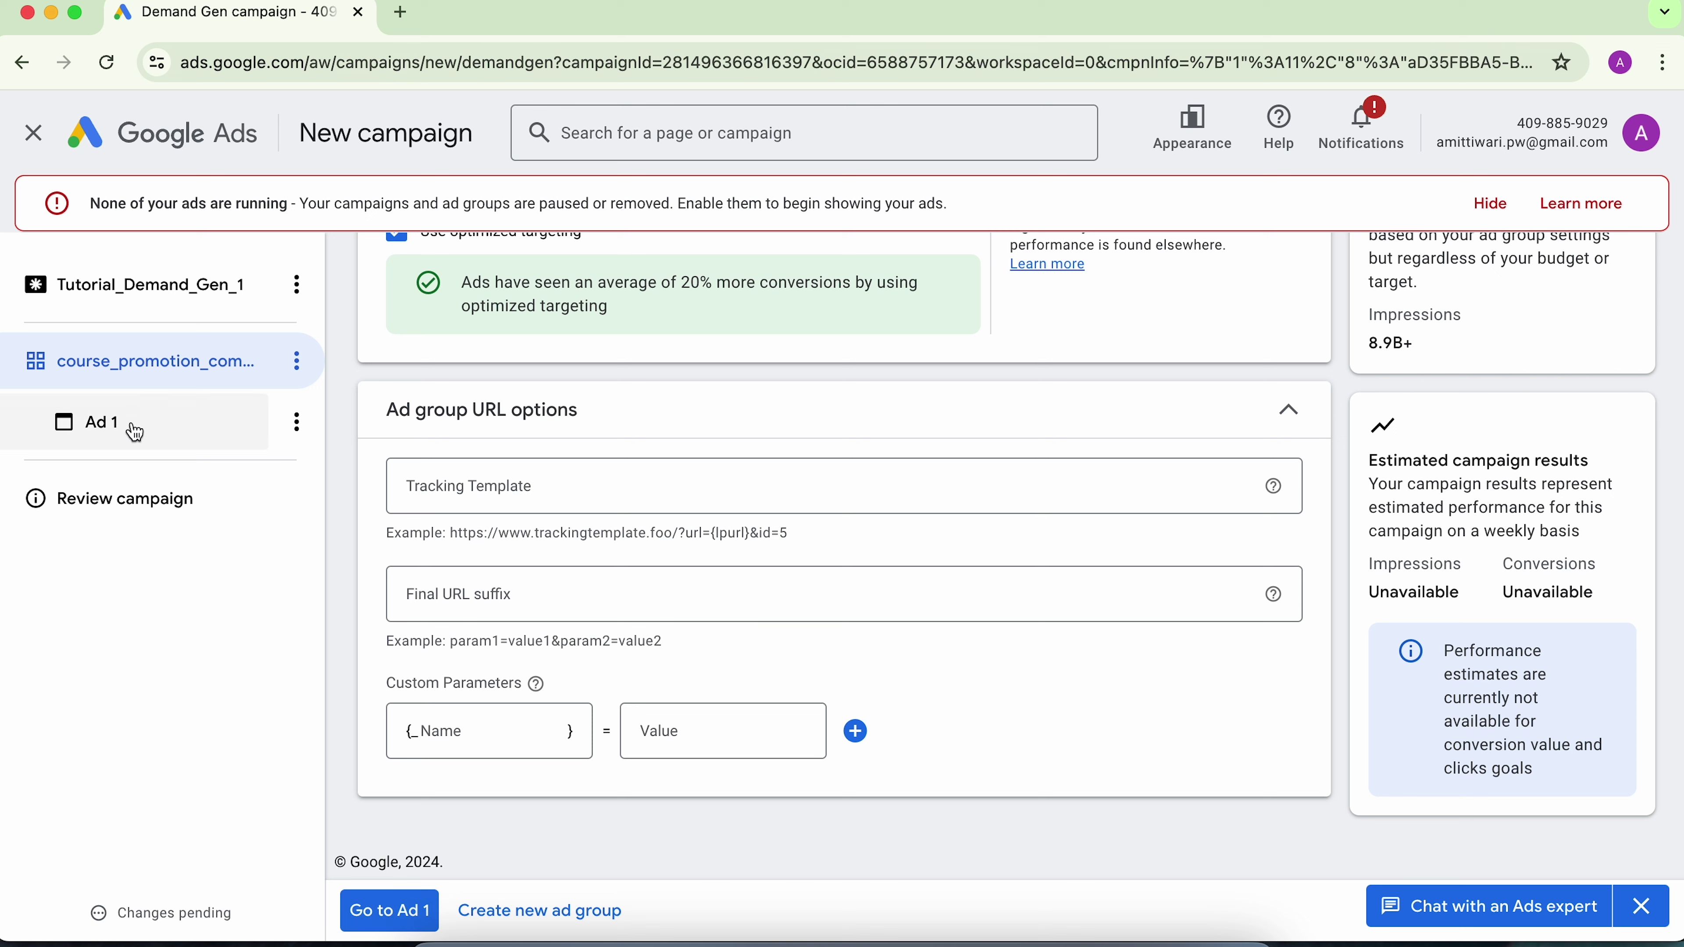
{"action": "left_click", "coordinate": [398, 906]}
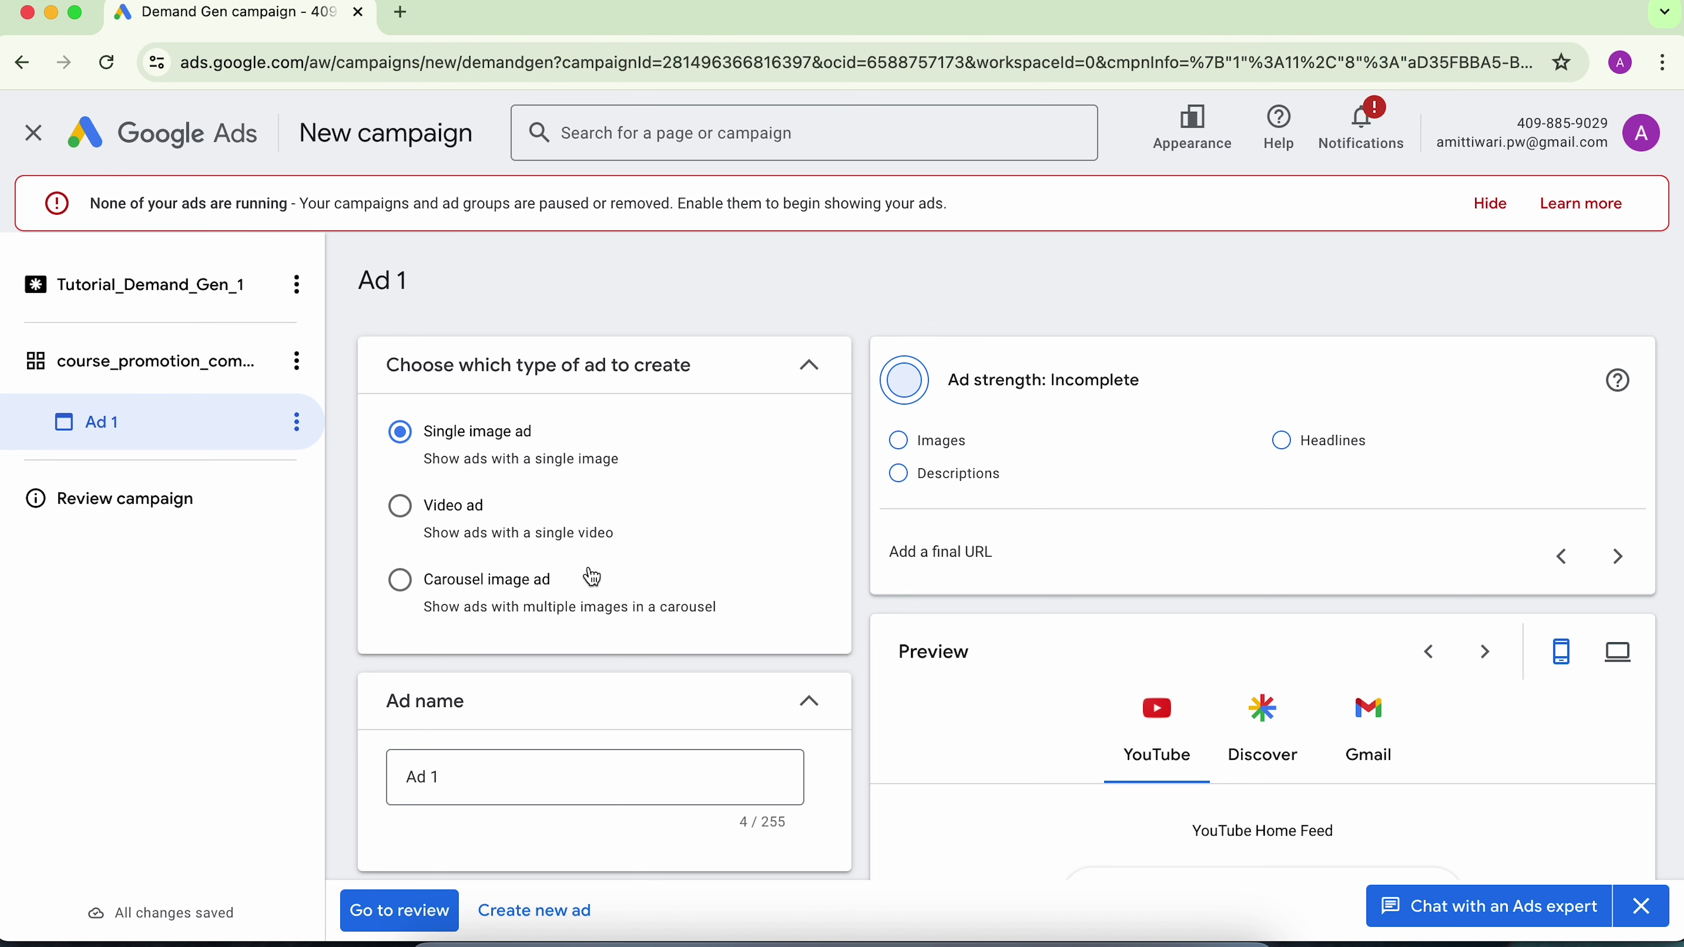
Open the image picker for the single image ad and select the red Advanced Digital Marketing Training Program image from the asset library.
{"action": "scroll", "coordinate": [589, 564], "scroll_direction": "down", "scroll_amount": 1}
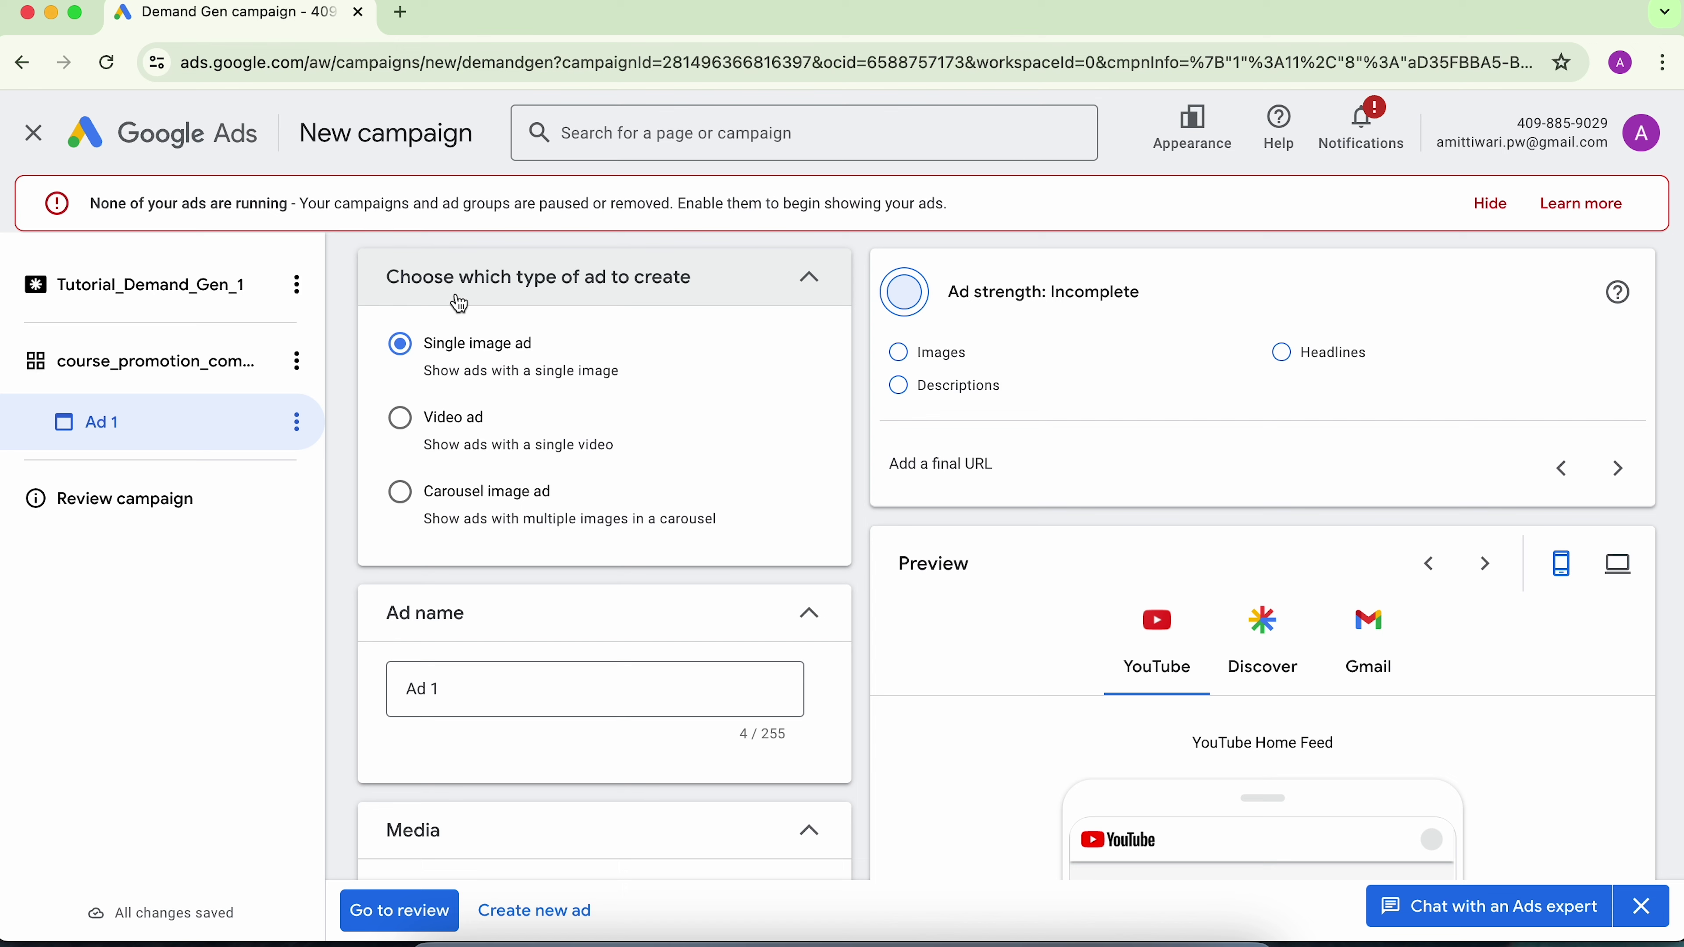
{"action": "scroll", "coordinate": [444, 464], "scroll_direction": "down", "scroll_amount": 3}
{"action": "scroll", "coordinate": [443, 458], "scroll_direction": "down", "scroll_amount": 4}
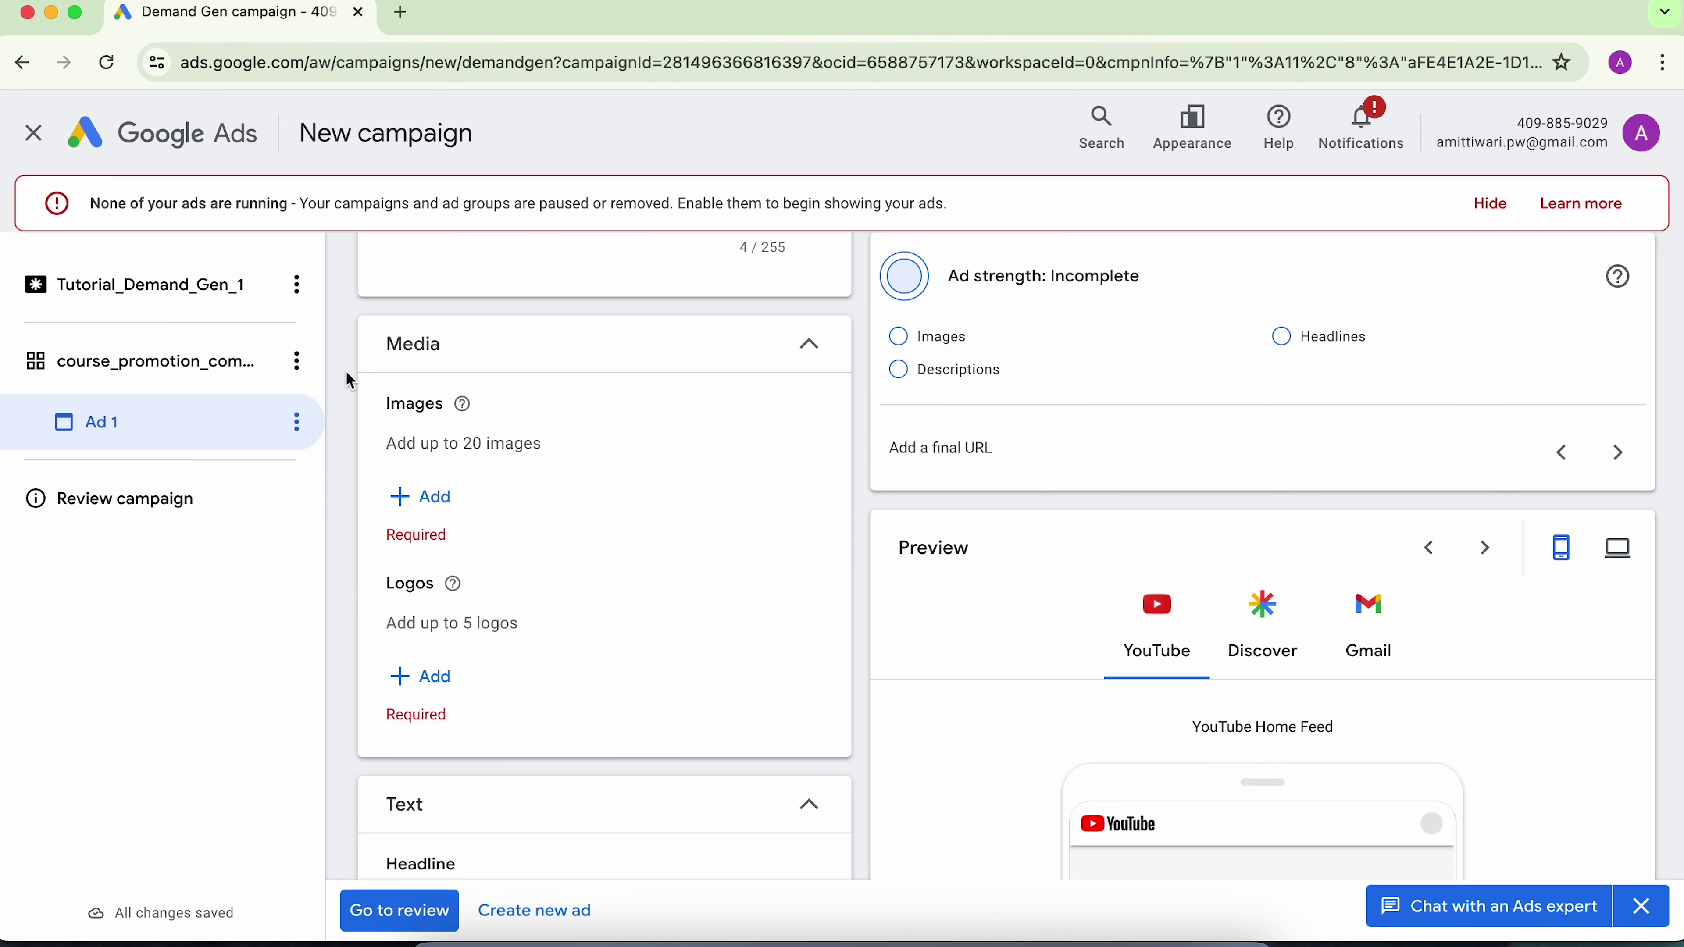
{"action": "left_click", "coordinate": [416, 493]}
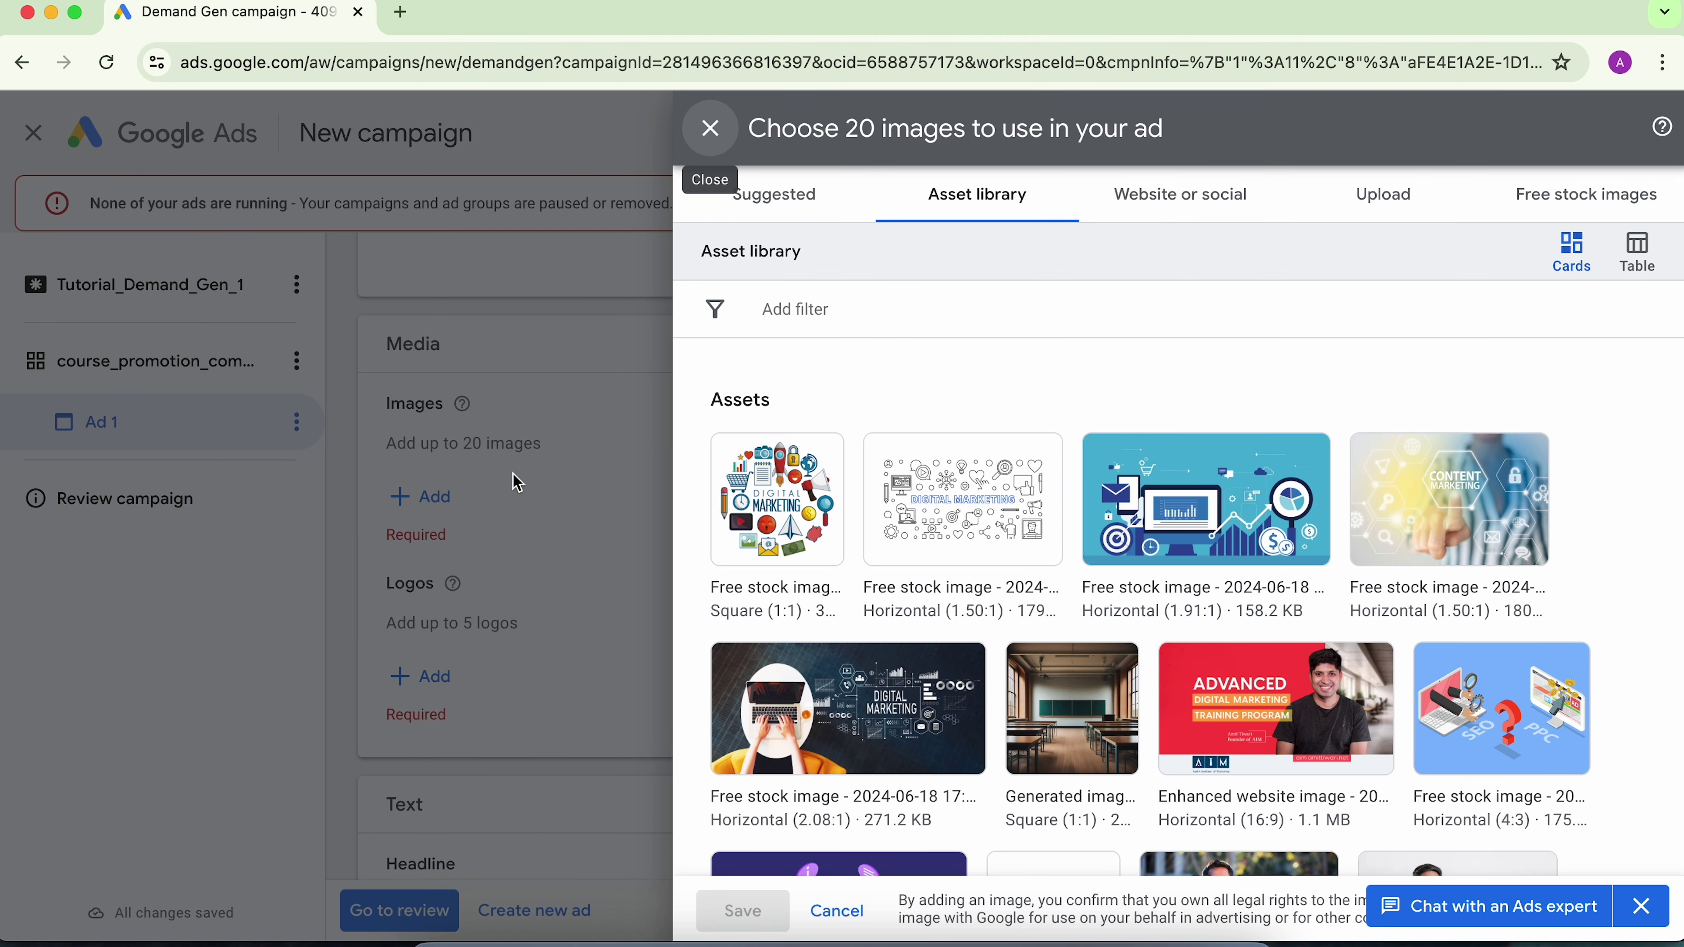
{"action": "left_click", "coordinate": [1207, 687]}
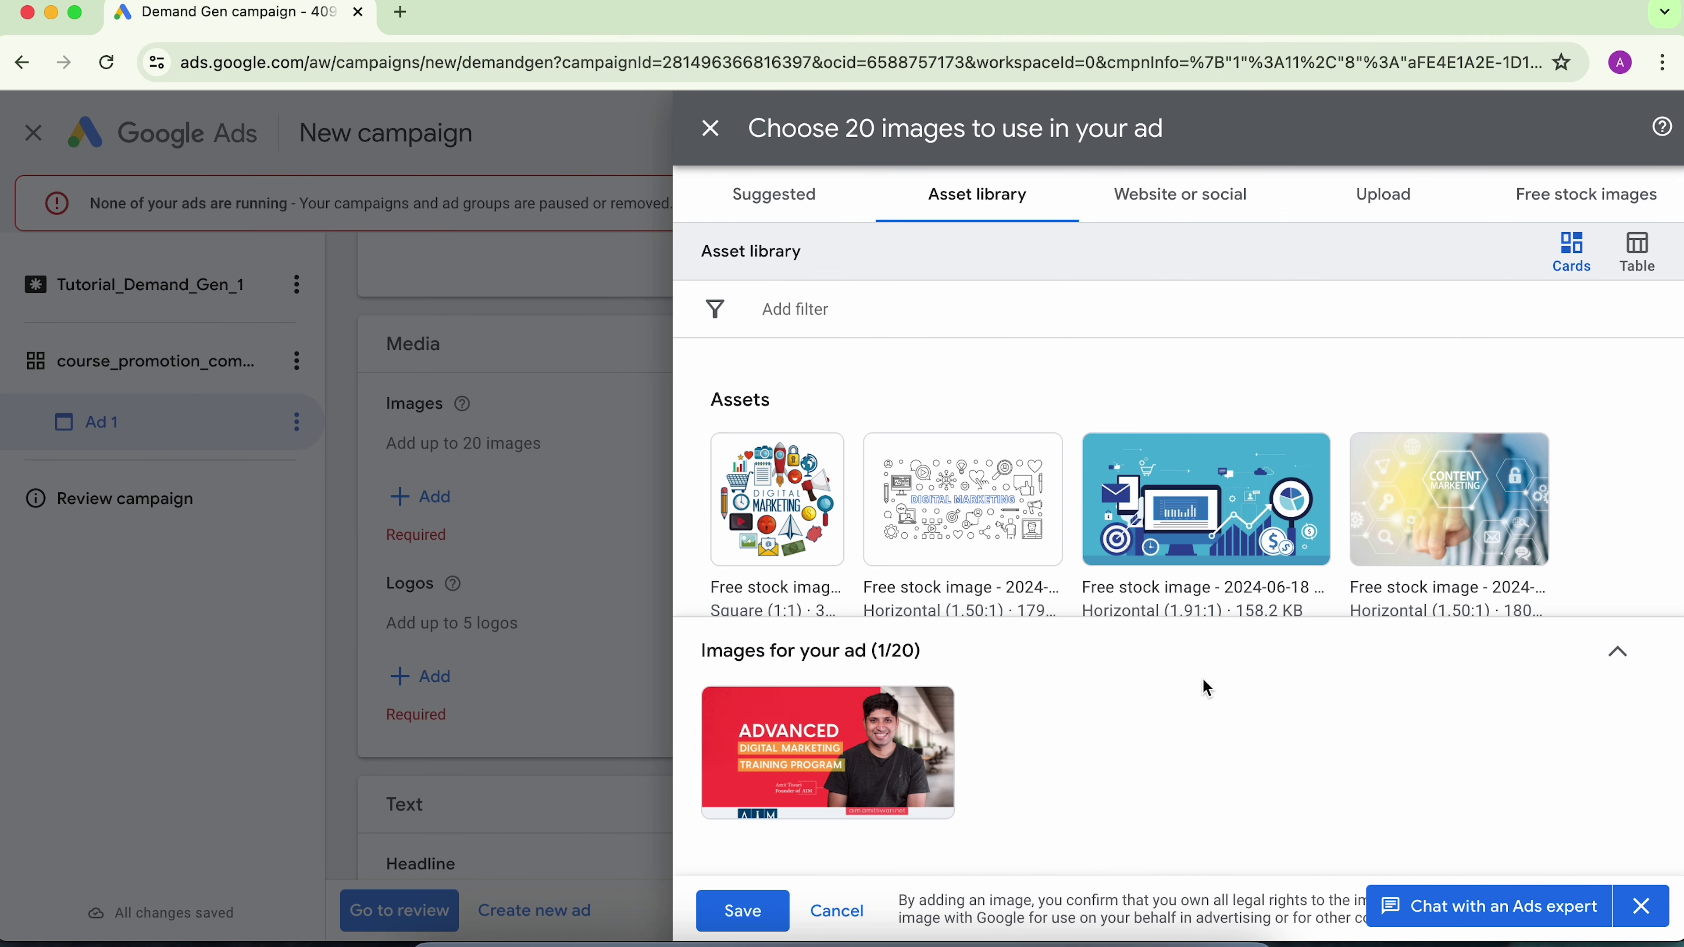
Upload bdm2.jpg, adm2.jpg and AIM banner.png as further ad images, and save the image selection.
{"action": "scroll", "coordinate": [928, 504], "scroll_direction": "down", "scroll_amount": 6}
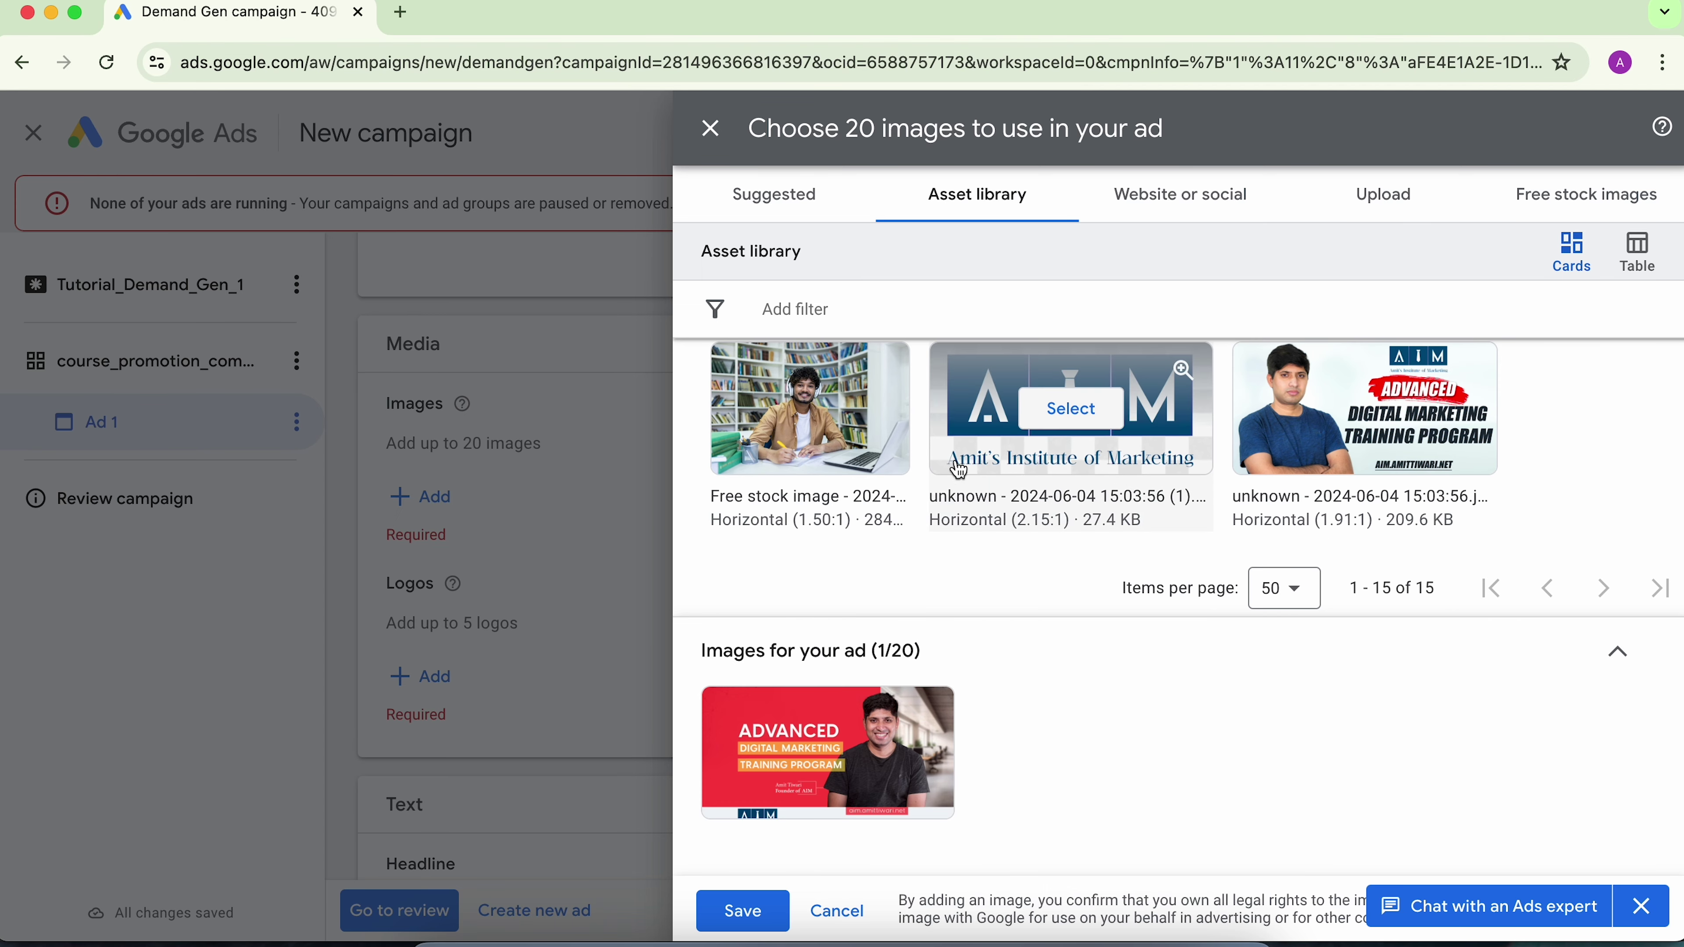
{"action": "left_click", "coordinate": [1400, 207]}
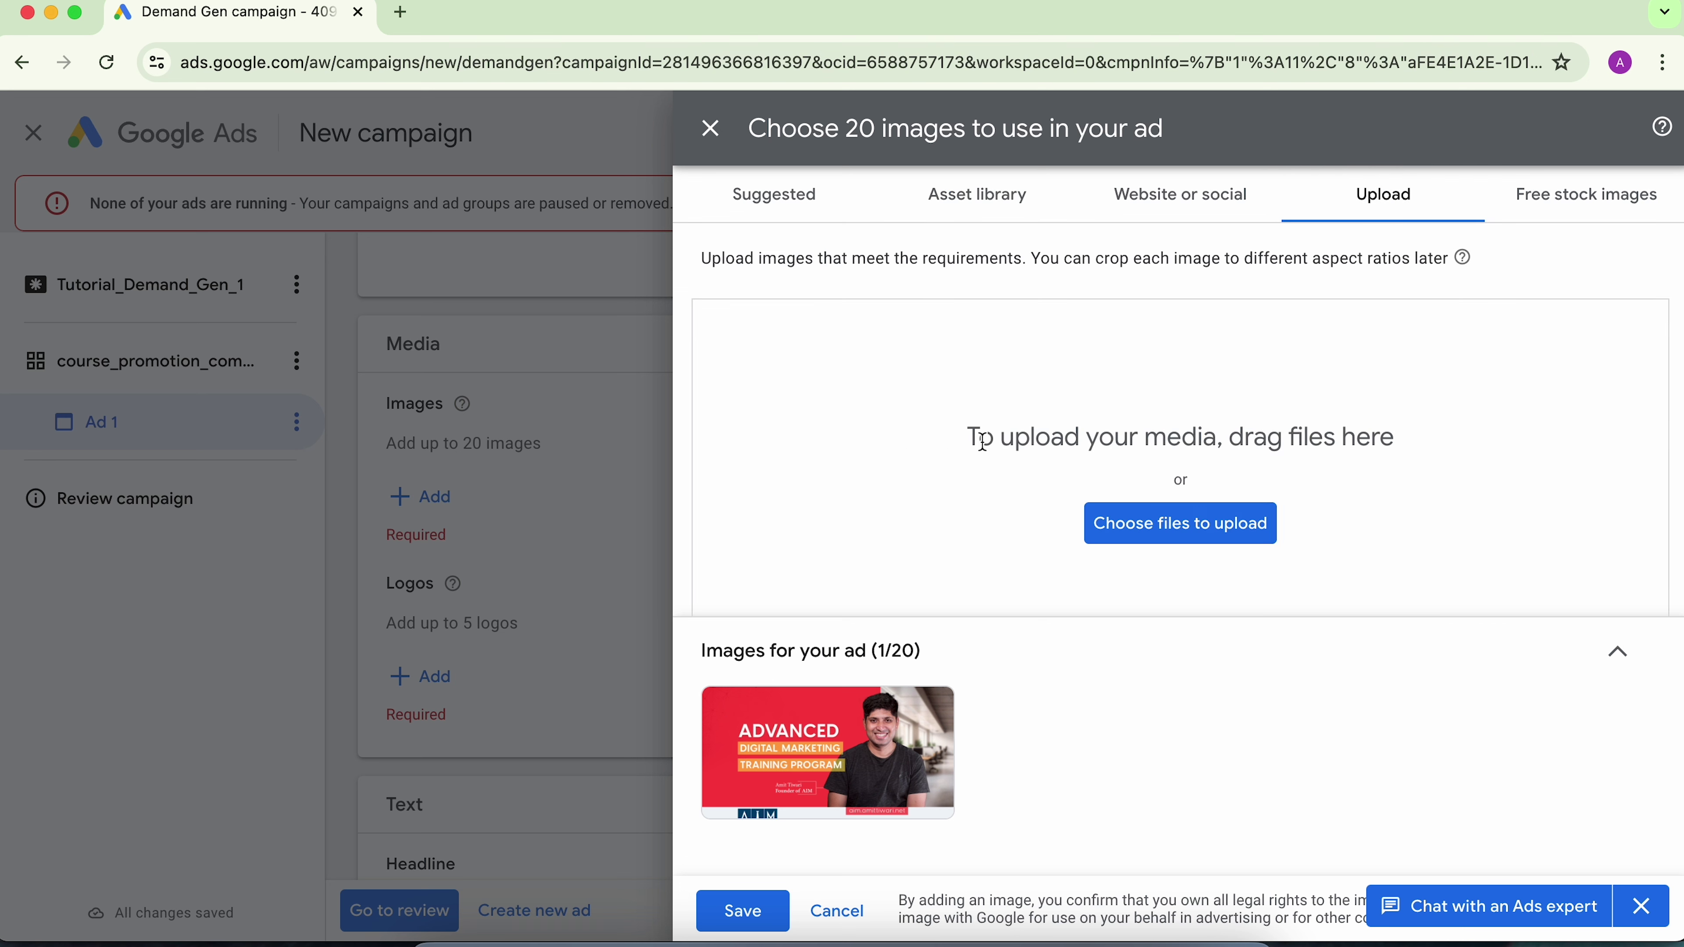
{"action": "left_click", "coordinate": [1187, 531]}
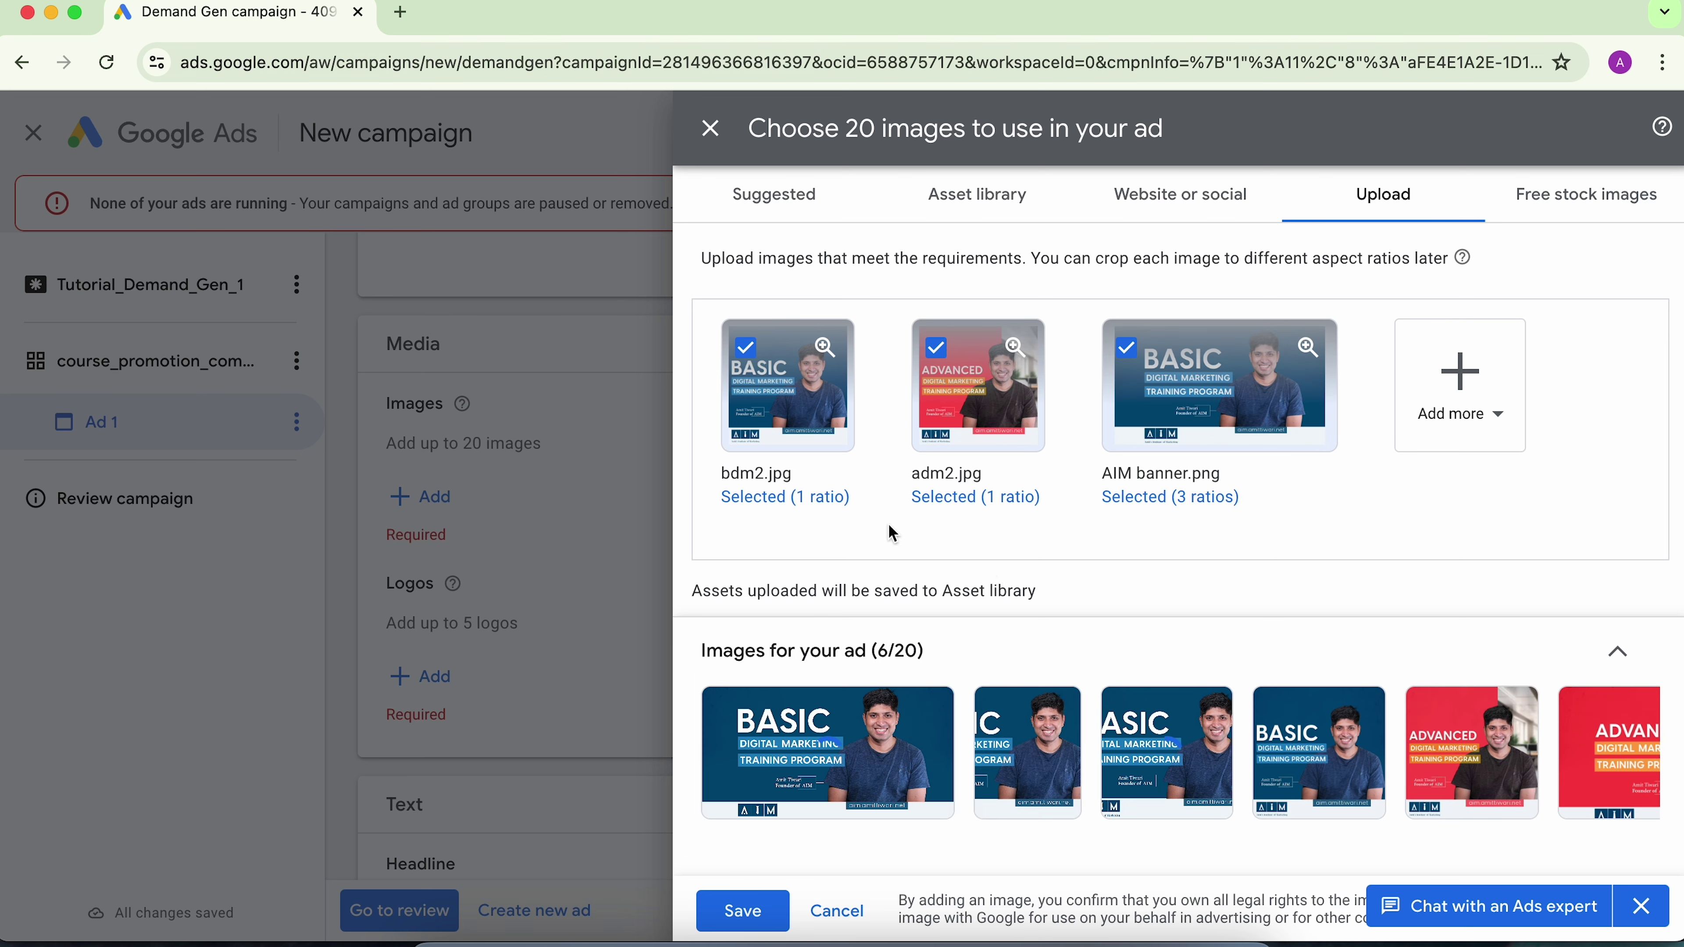
{"action": "left_click", "coordinate": [743, 911]}
Rename the ad as Course_Ad_01.
{"action": "left_click_drag", "start_coordinate": [516, 399], "coordinate": [386, 390]}
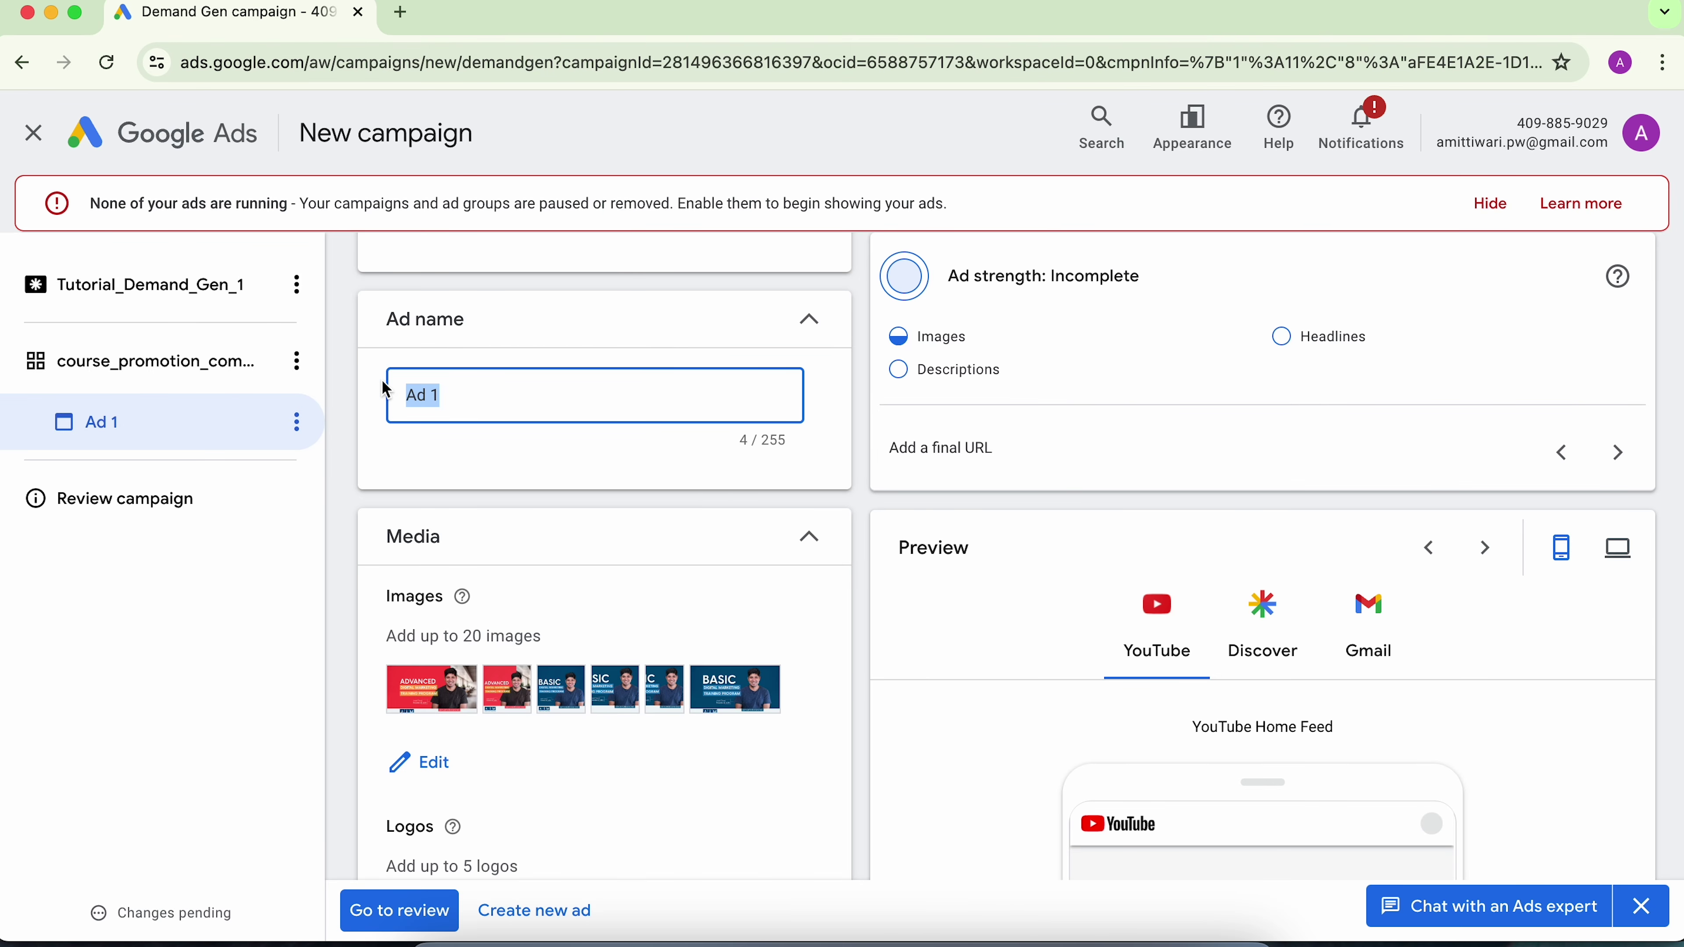
{"action": "type", "text": "Cours"}
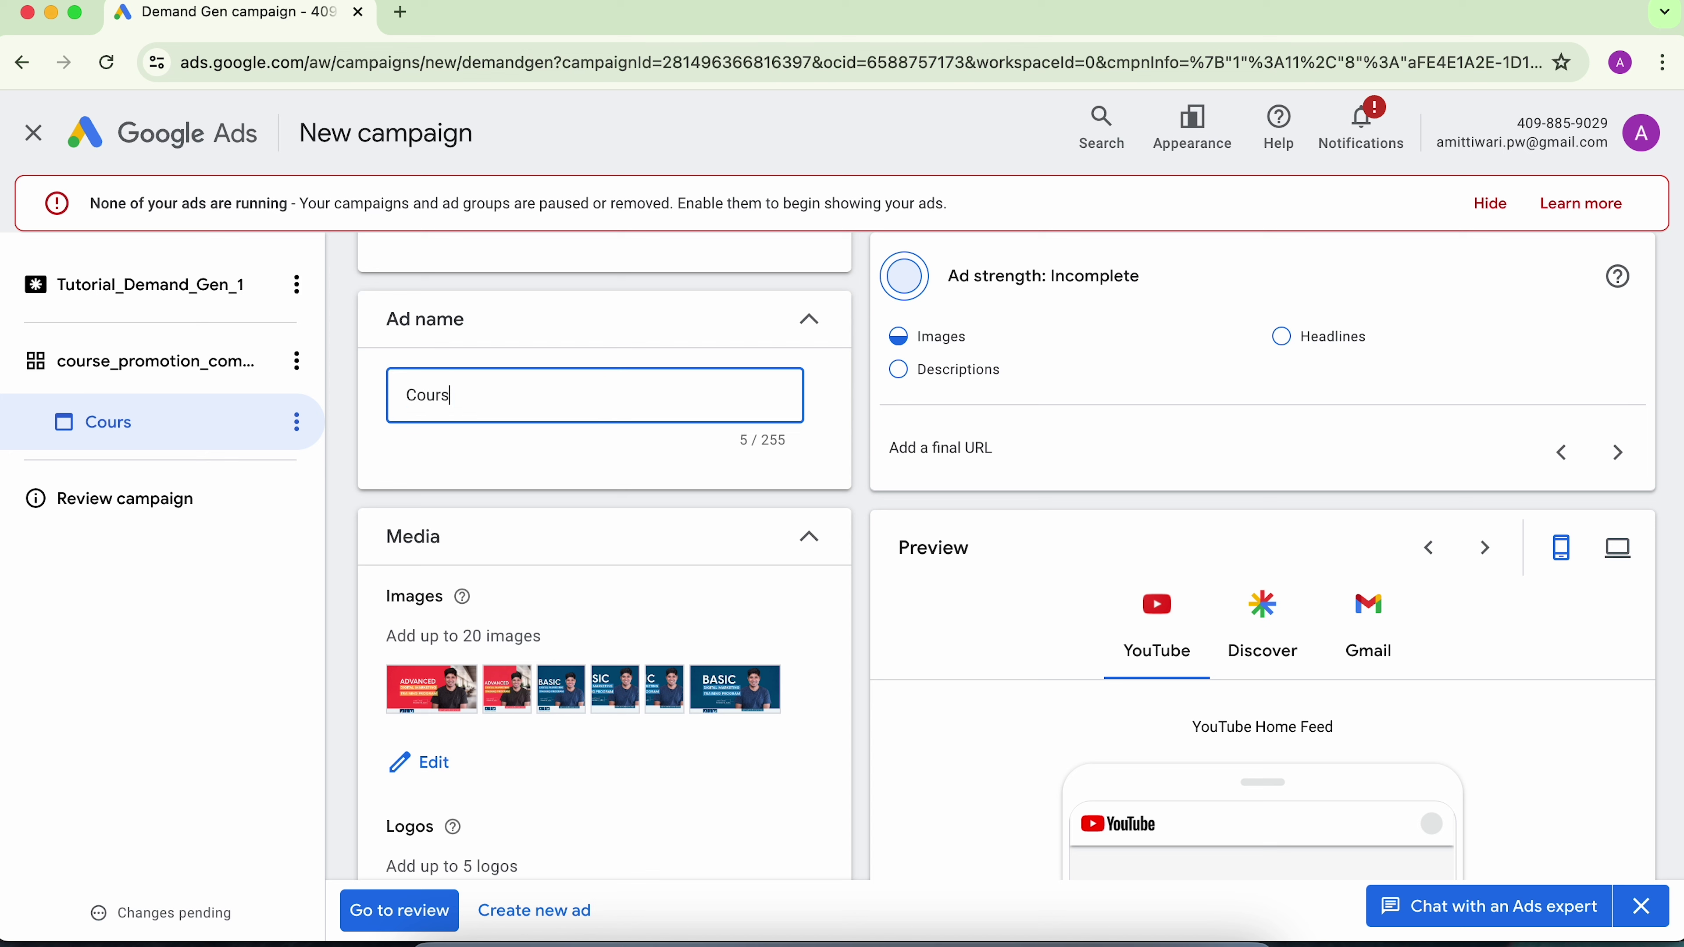
{"action": "type", "text": "e_Ad_01"}
{"action": "left_click", "coordinate": [340, 382]}
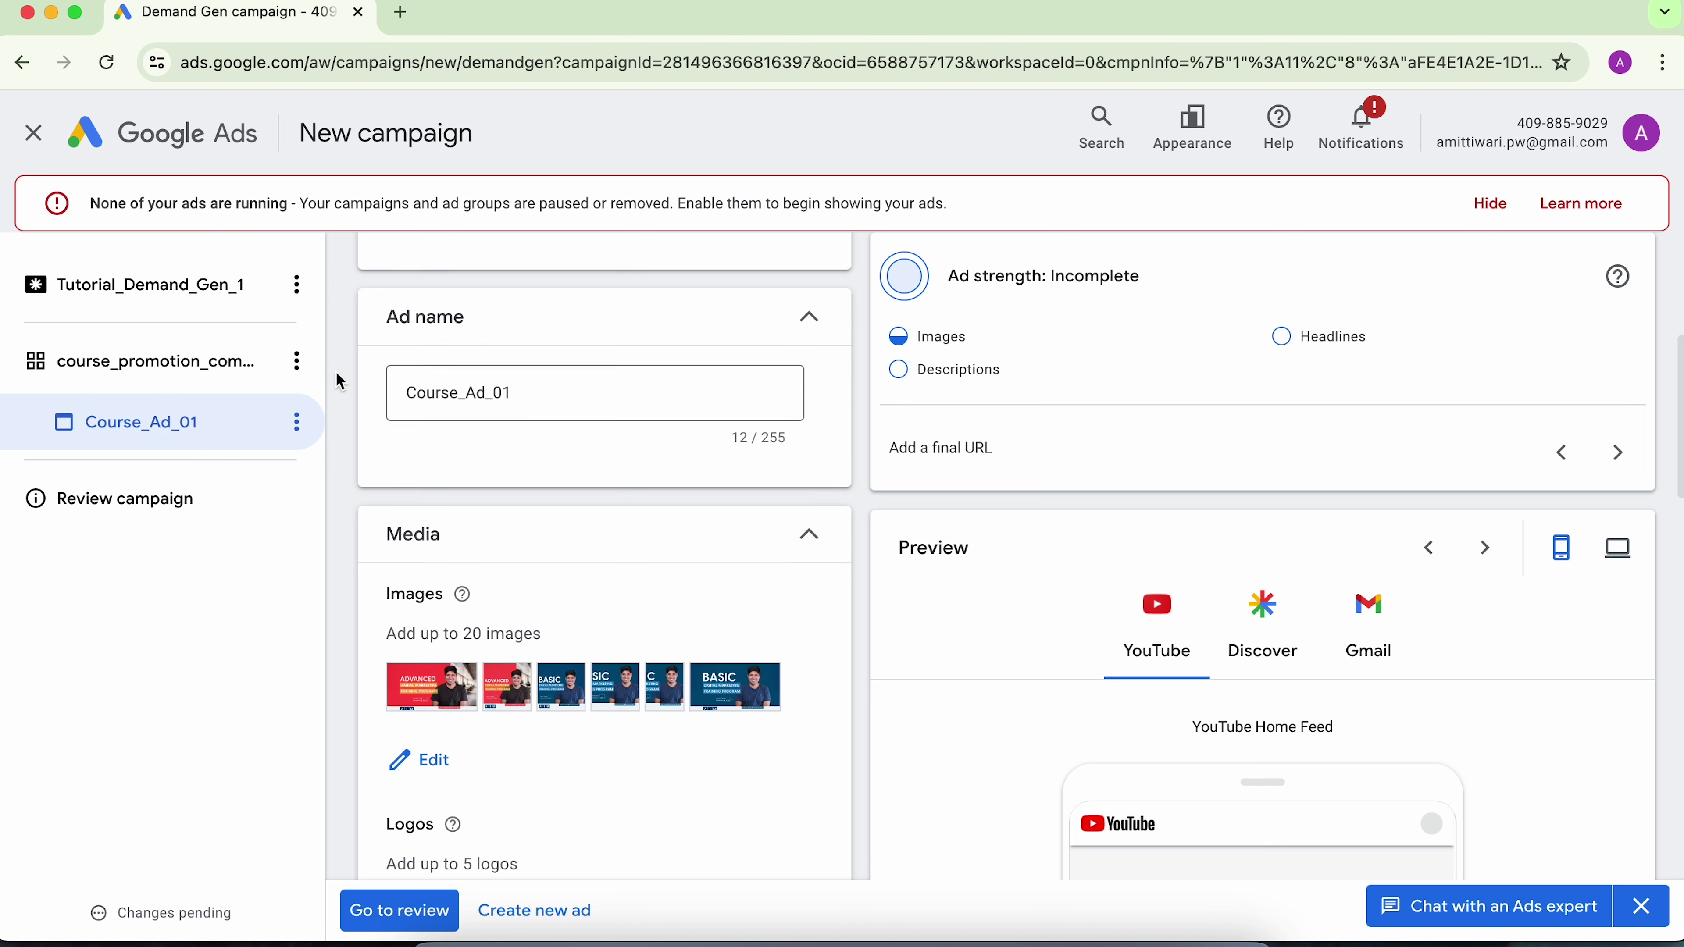
Add the AIM logo from the asset library to the ad with a 1:1 crop, and save it.
{"action": "scroll", "coordinate": [341, 381], "scroll_direction": "down", "scroll_amount": 1}
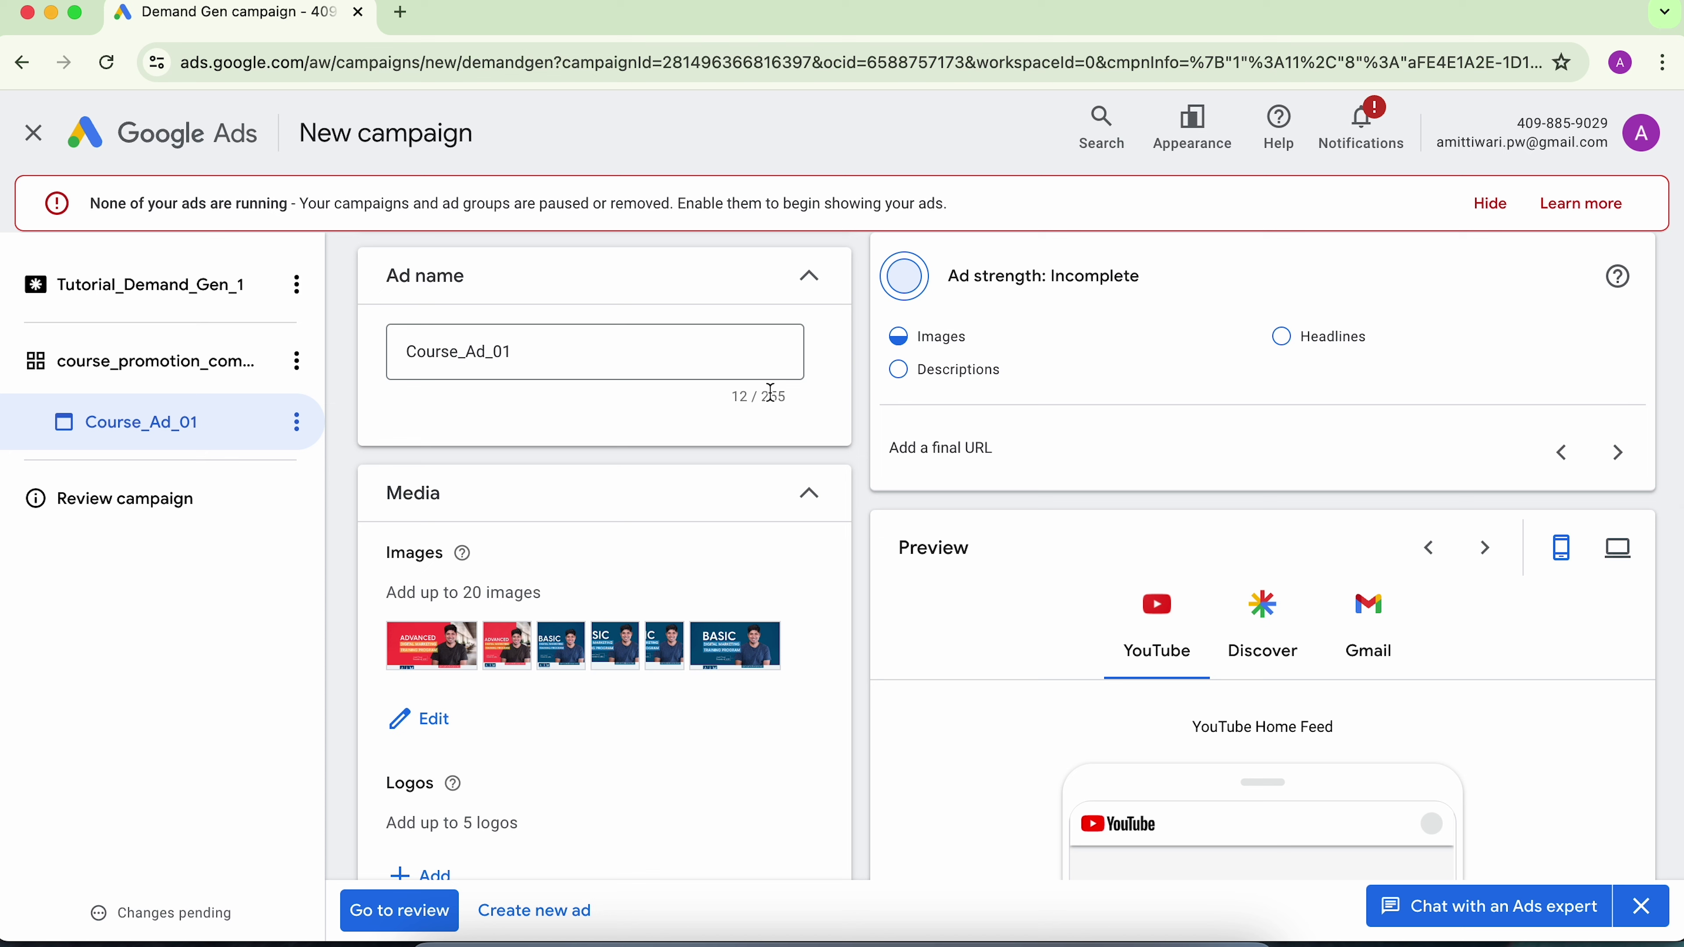
{"action": "scroll", "coordinate": [728, 501], "scroll_direction": "down", "scroll_amount": 6}
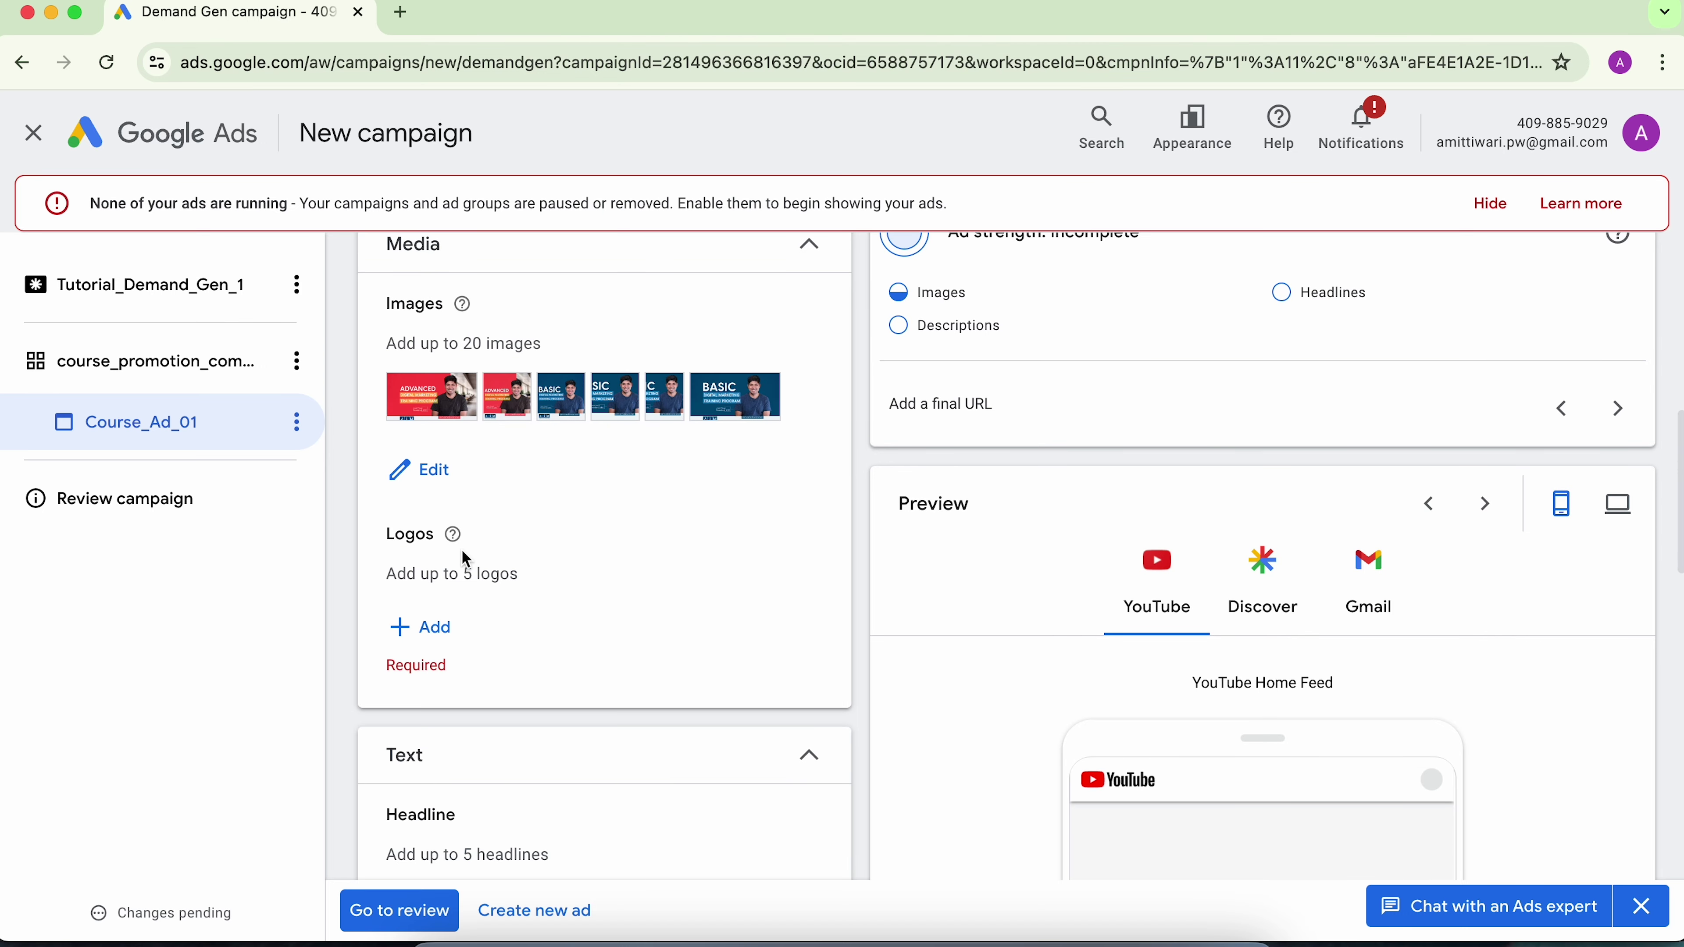
{"action": "left_click", "coordinate": [446, 631]}
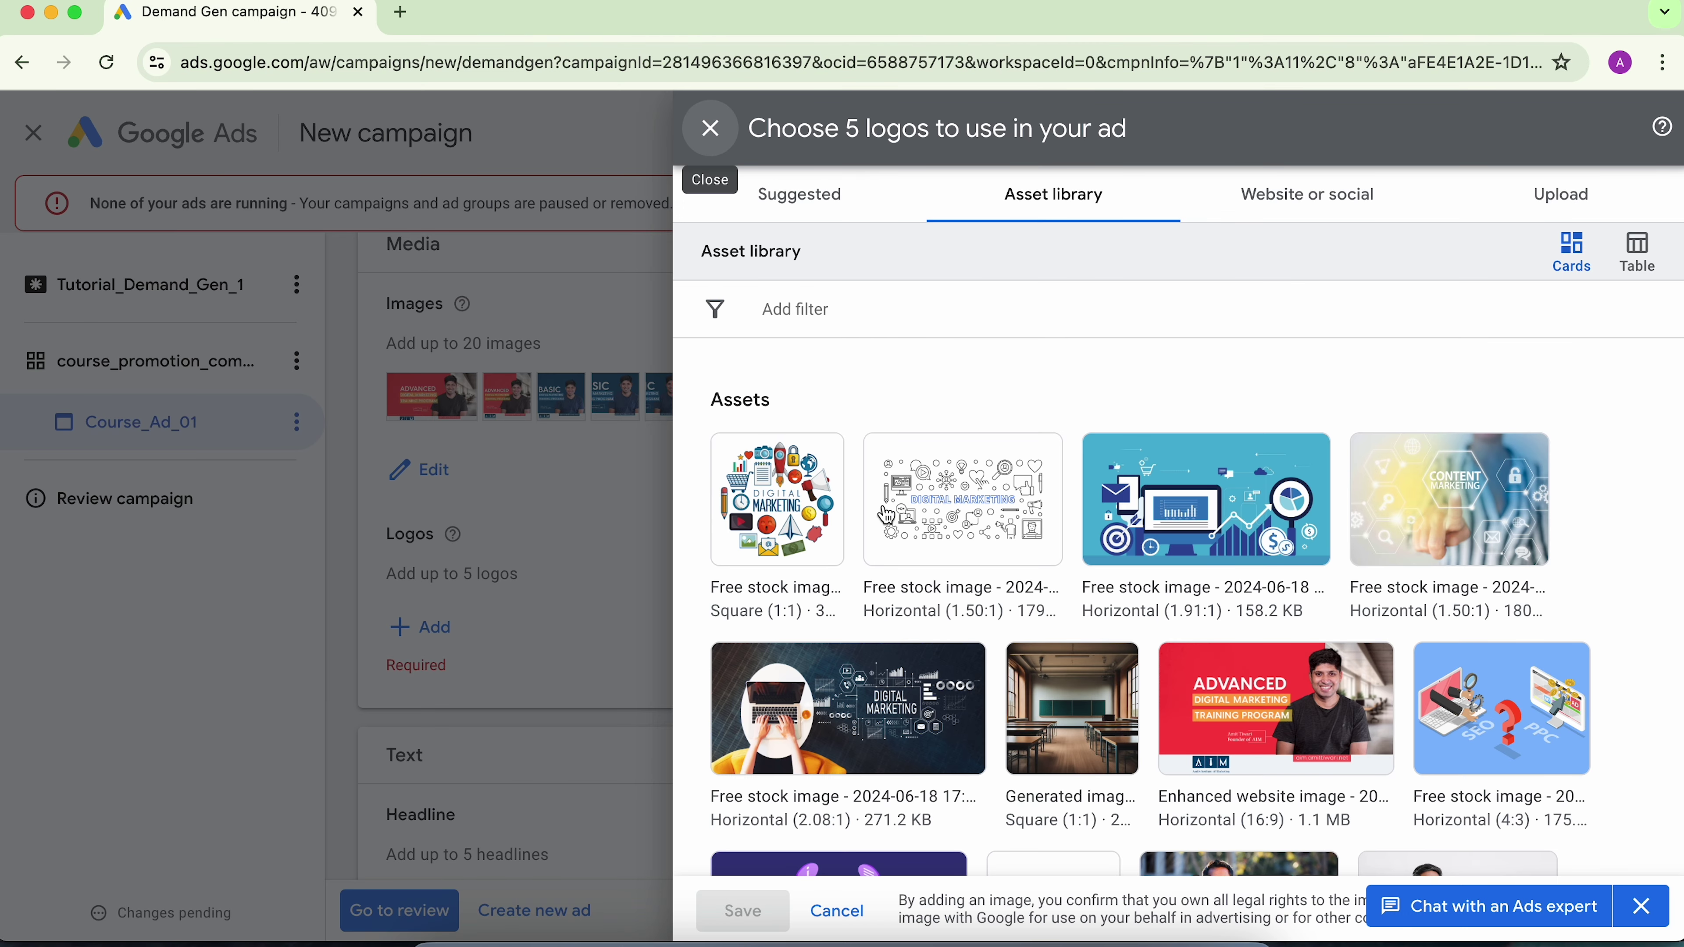
{"action": "scroll", "coordinate": [887, 516], "scroll_direction": "down", "scroll_amount": 5}
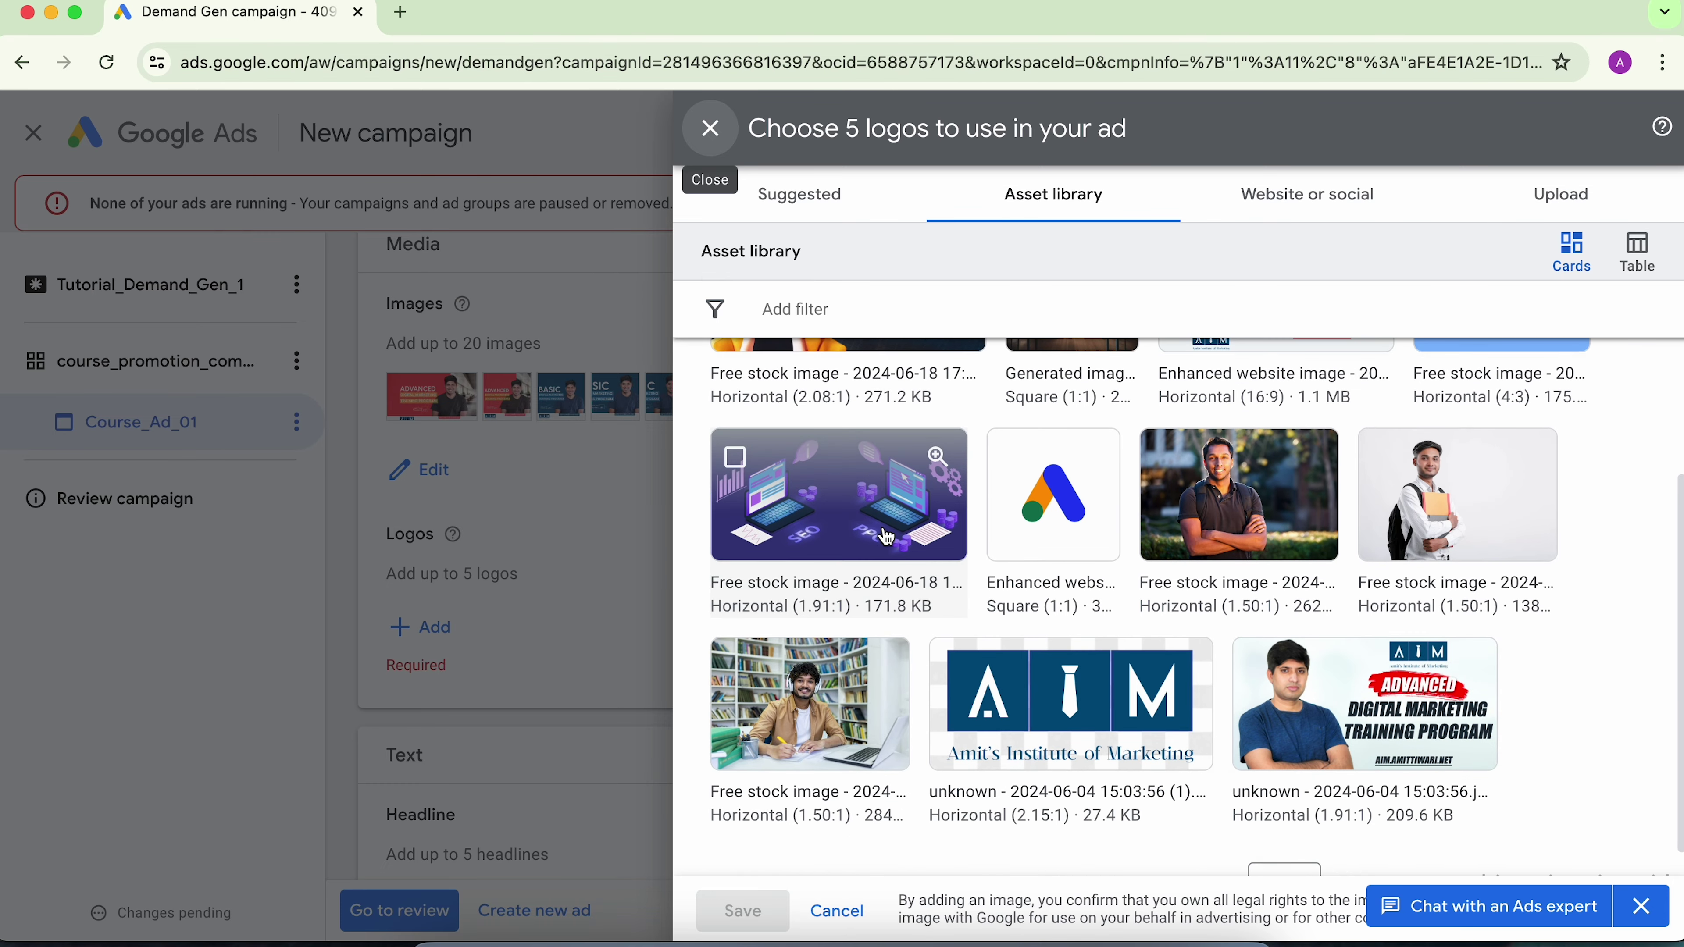
{"action": "left_click", "coordinate": [1006, 664]}
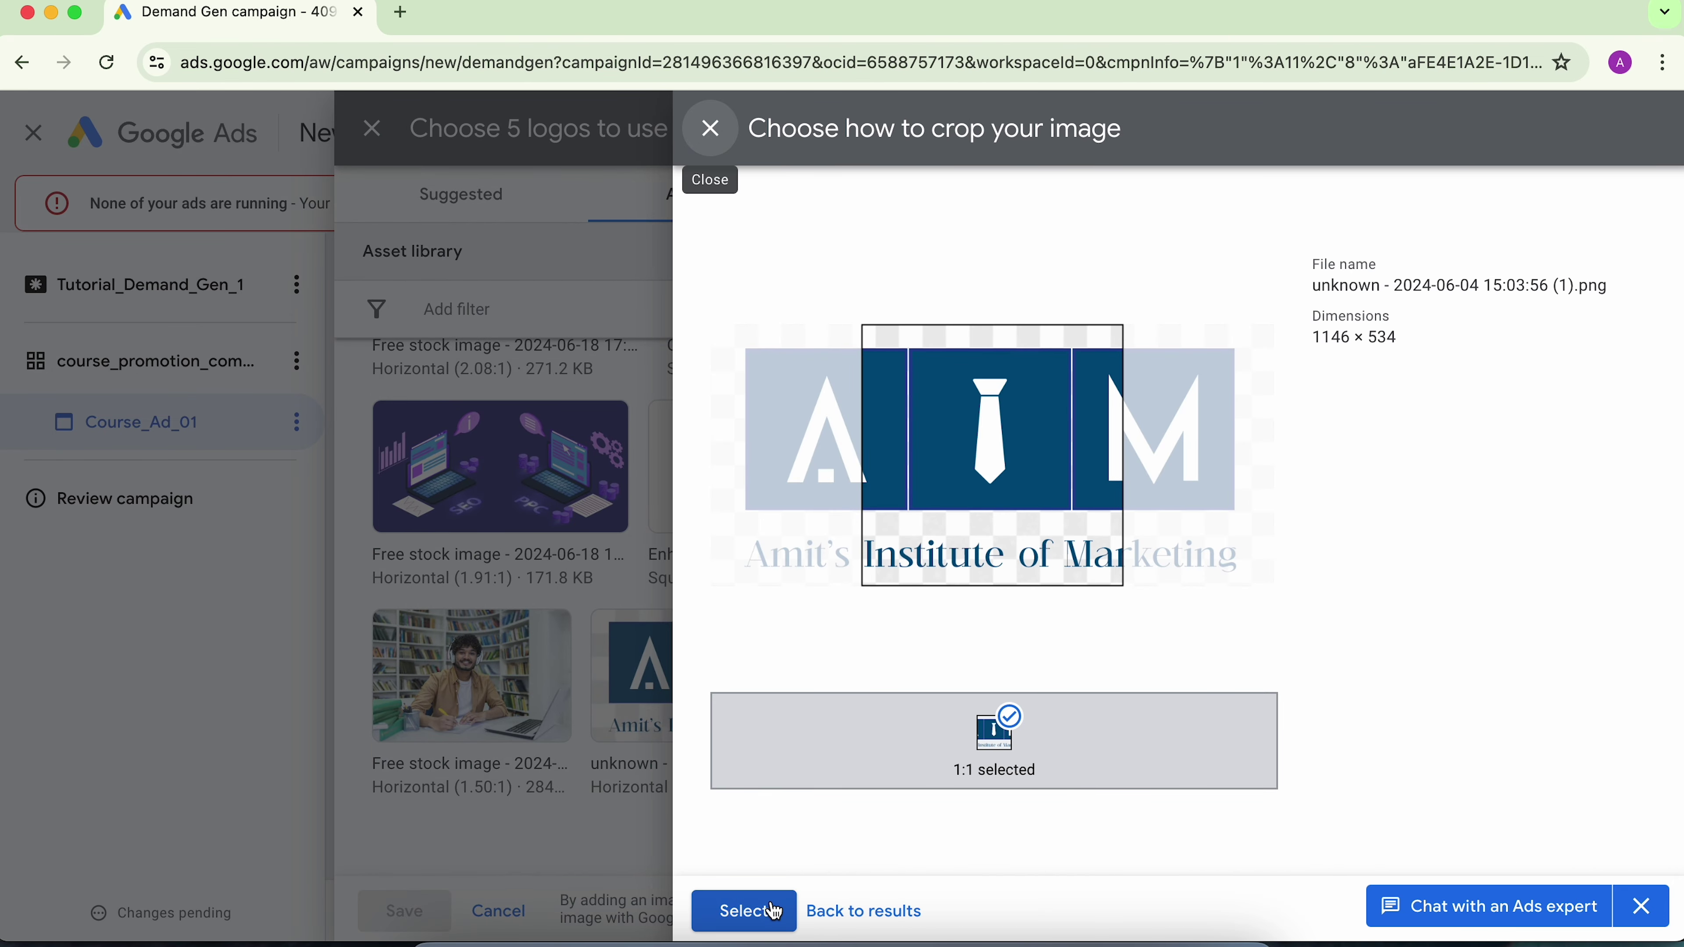
{"action": "left_click", "coordinate": [744, 911]}
{"action": "left_click", "coordinate": [736, 912]}
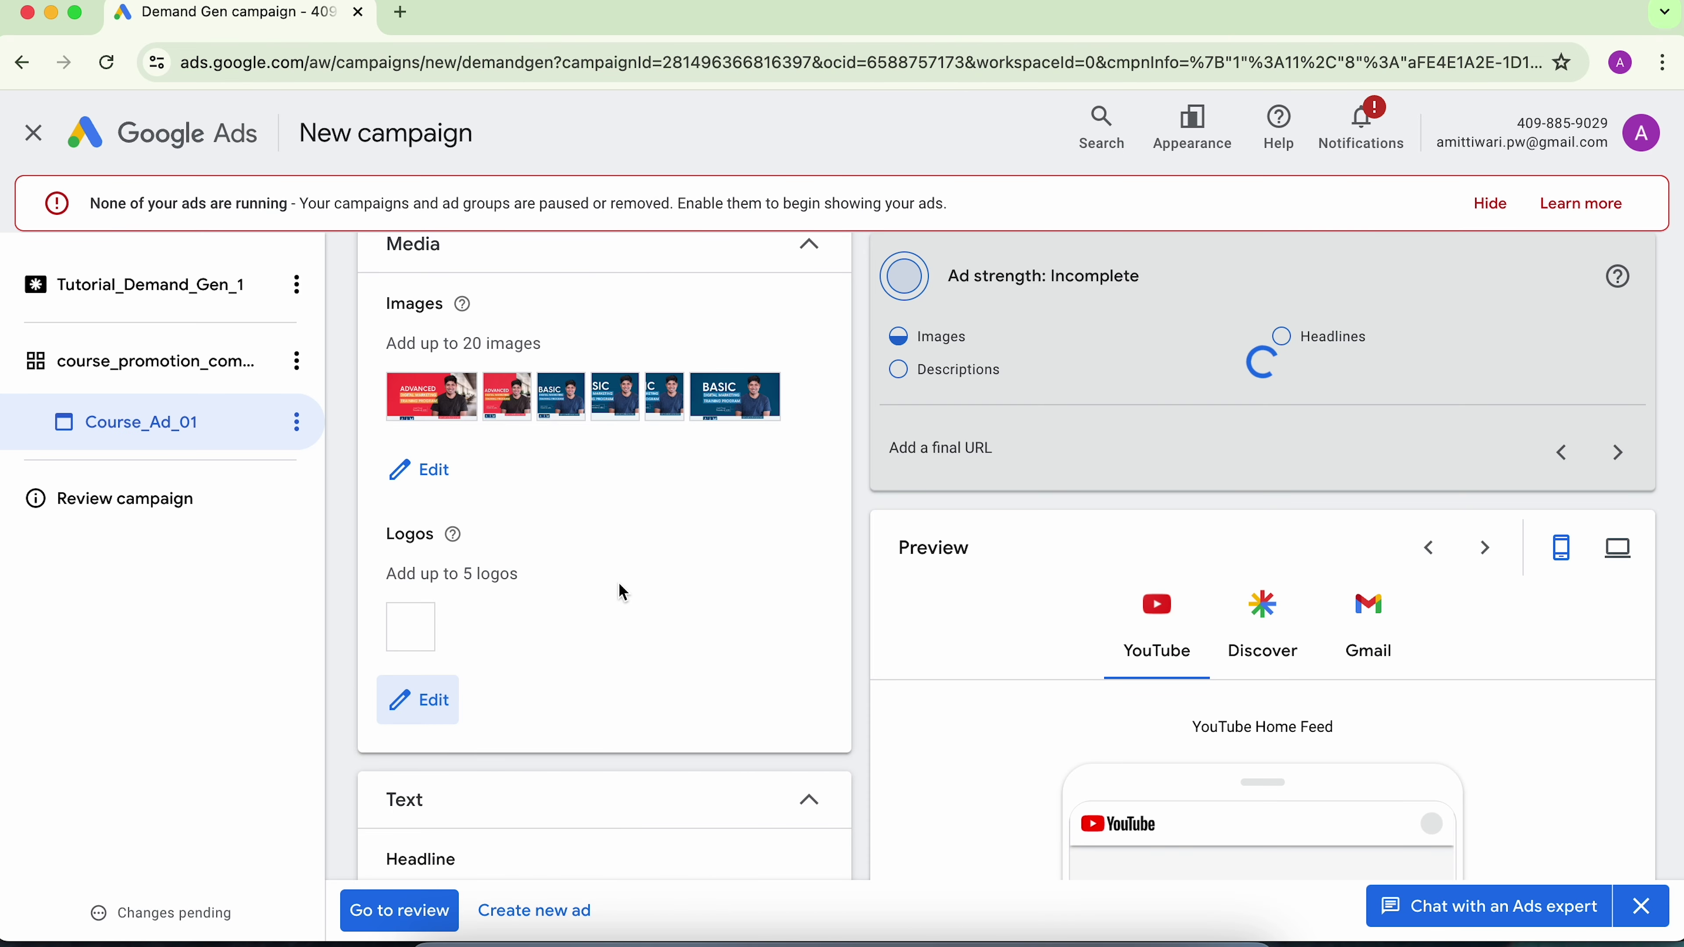
Examine the ad's YouTube Home Feed and Discover previews, along with the remaining text and URL fields.
{"action": "scroll", "coordinate": [619, 582], "scroll_direction": "down", "scroll_amount": 4}
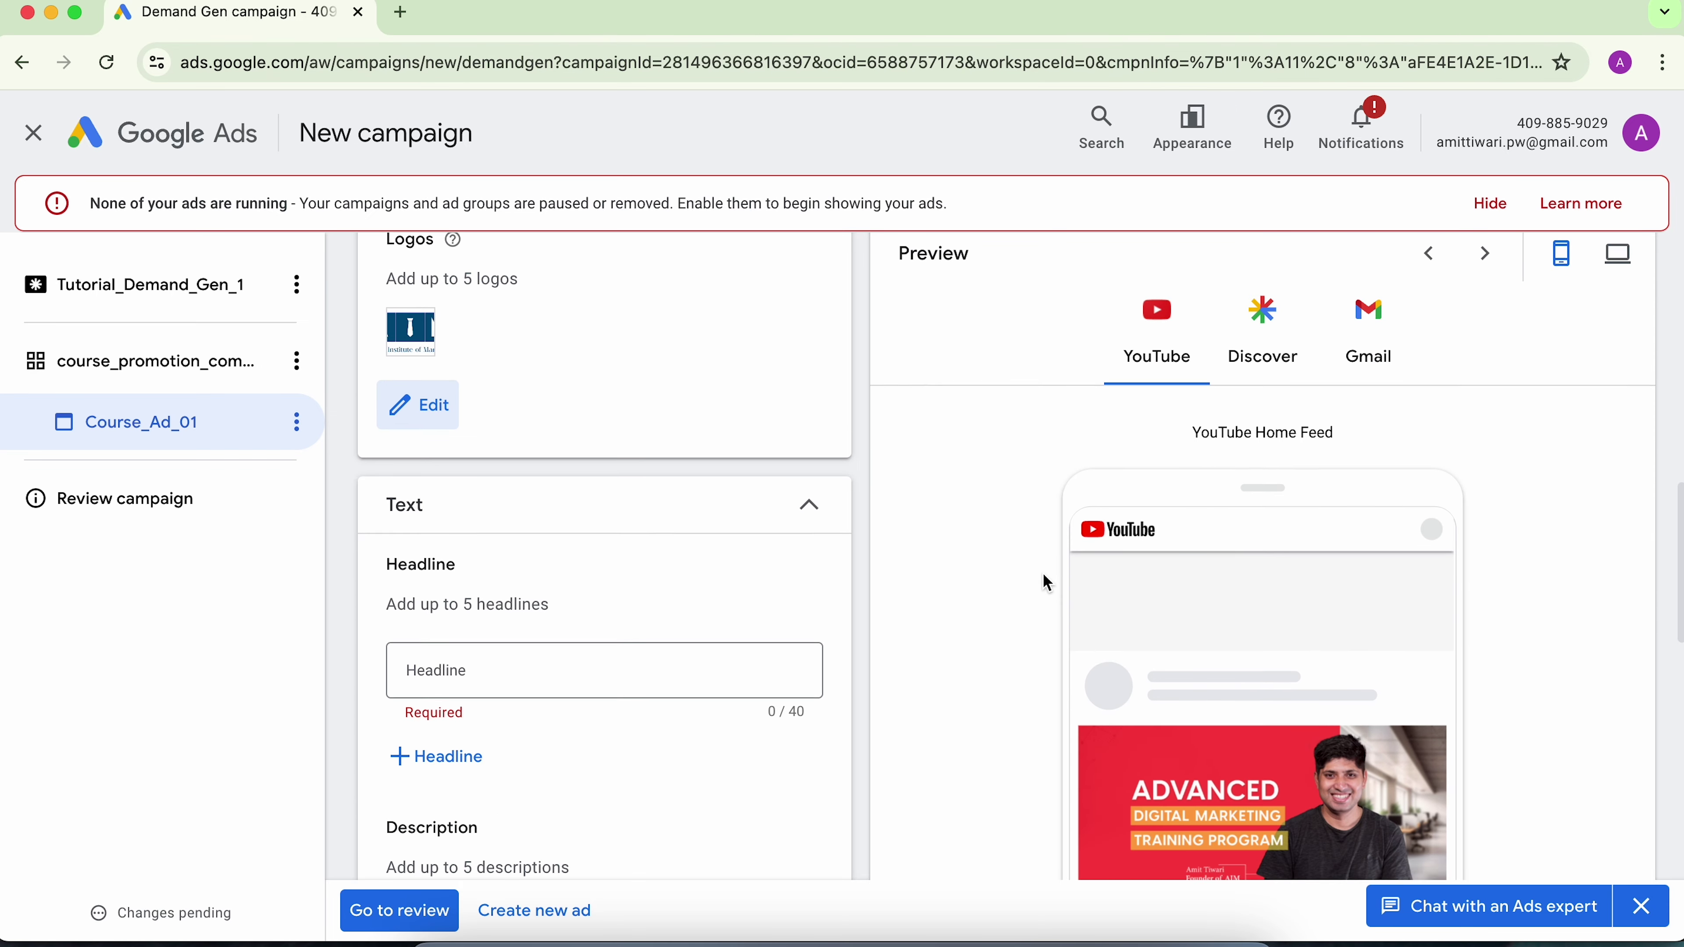
{"action": "scroll", "coordinate": [1046, 582], "scroll_direction": "down", "scroll_amount": 2}
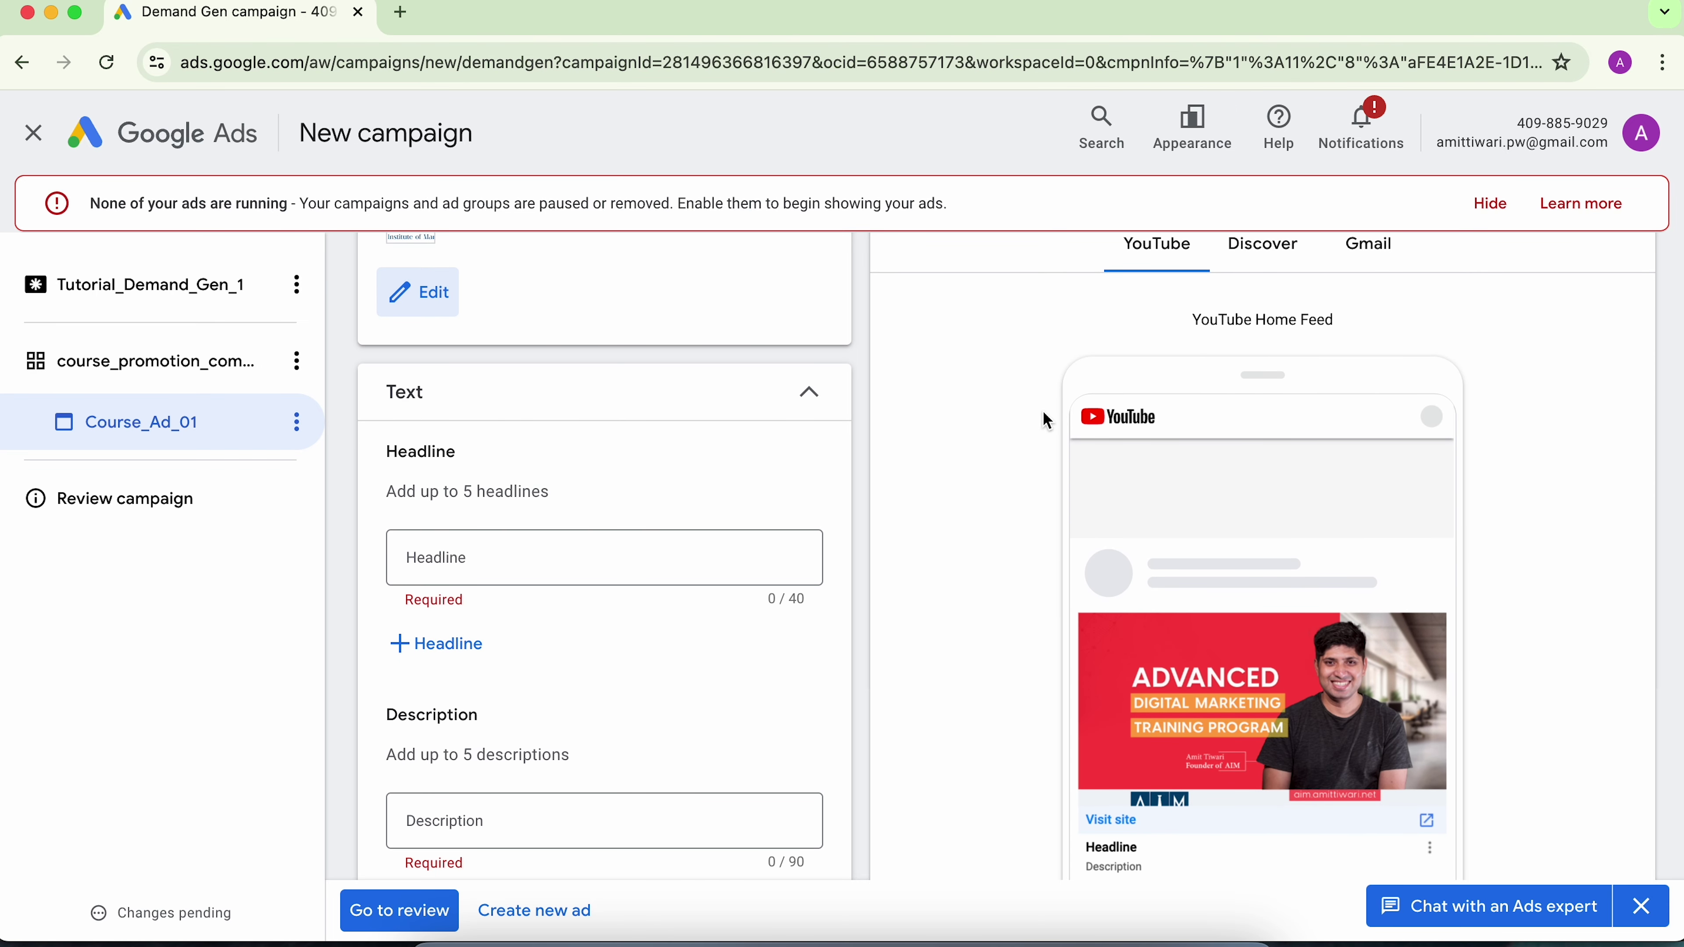
{"action": "left_click", "coordinate": [1258, 264]}
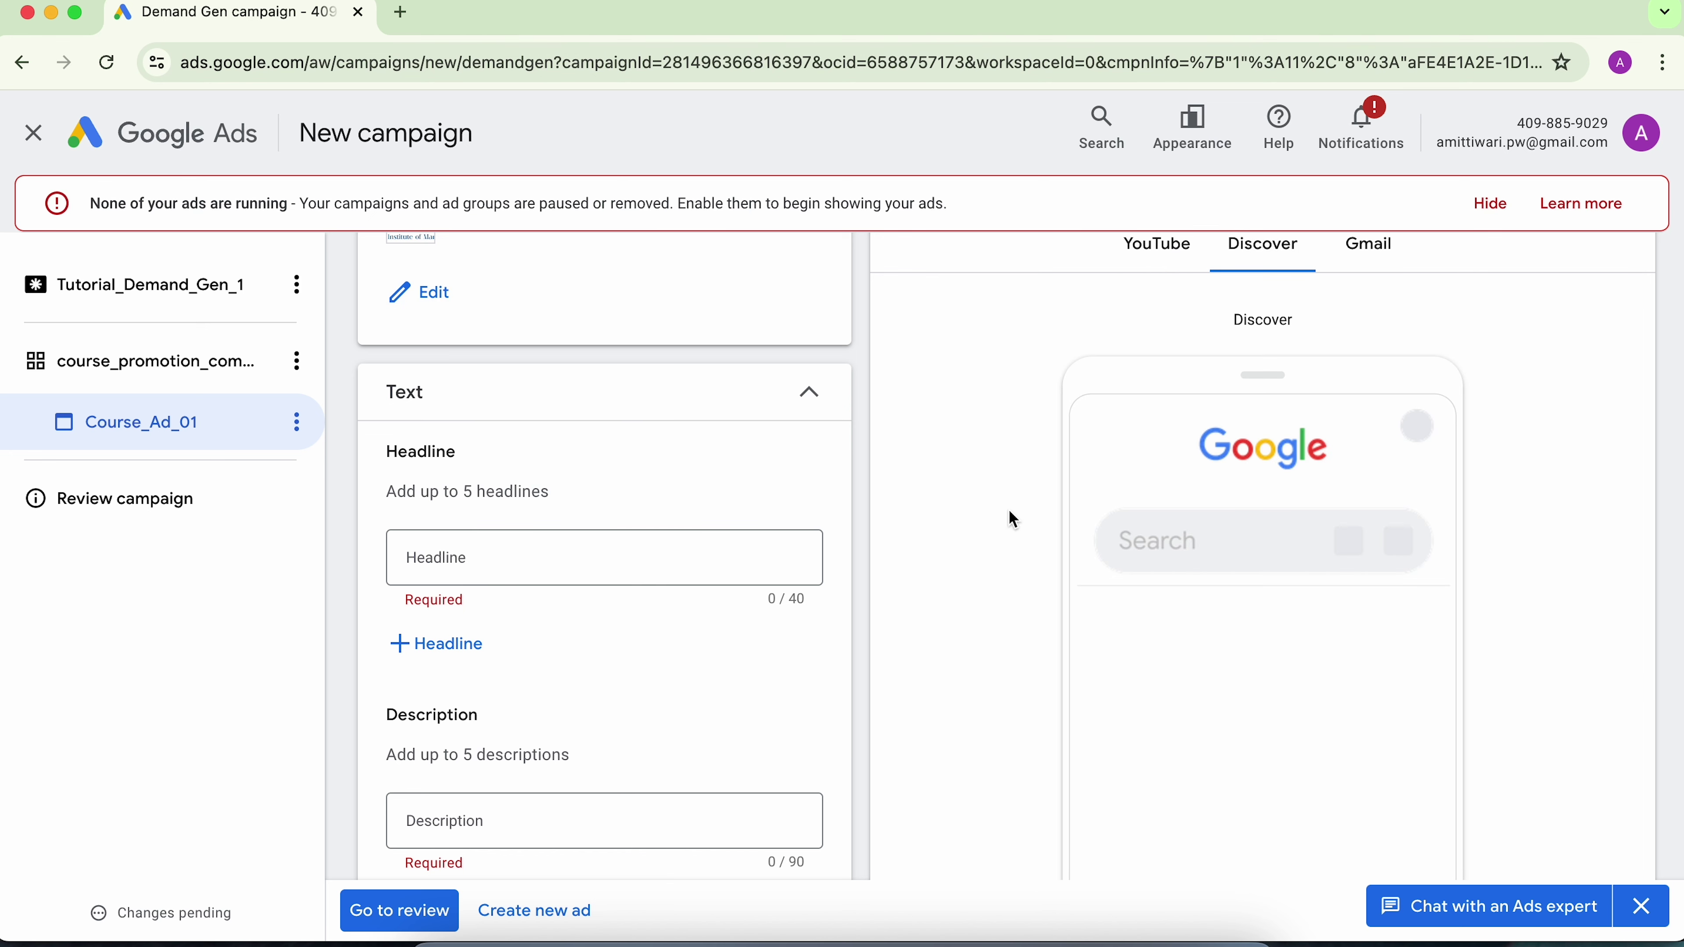
{"action": "scroll", "coordinate": [1012, 640], "scroll_direction": "down", "scroll_amount": 2}
{"action": "scroll", "coordinate": [1008, 636], "scroll_direction": "down", "scroll_amount": 5}
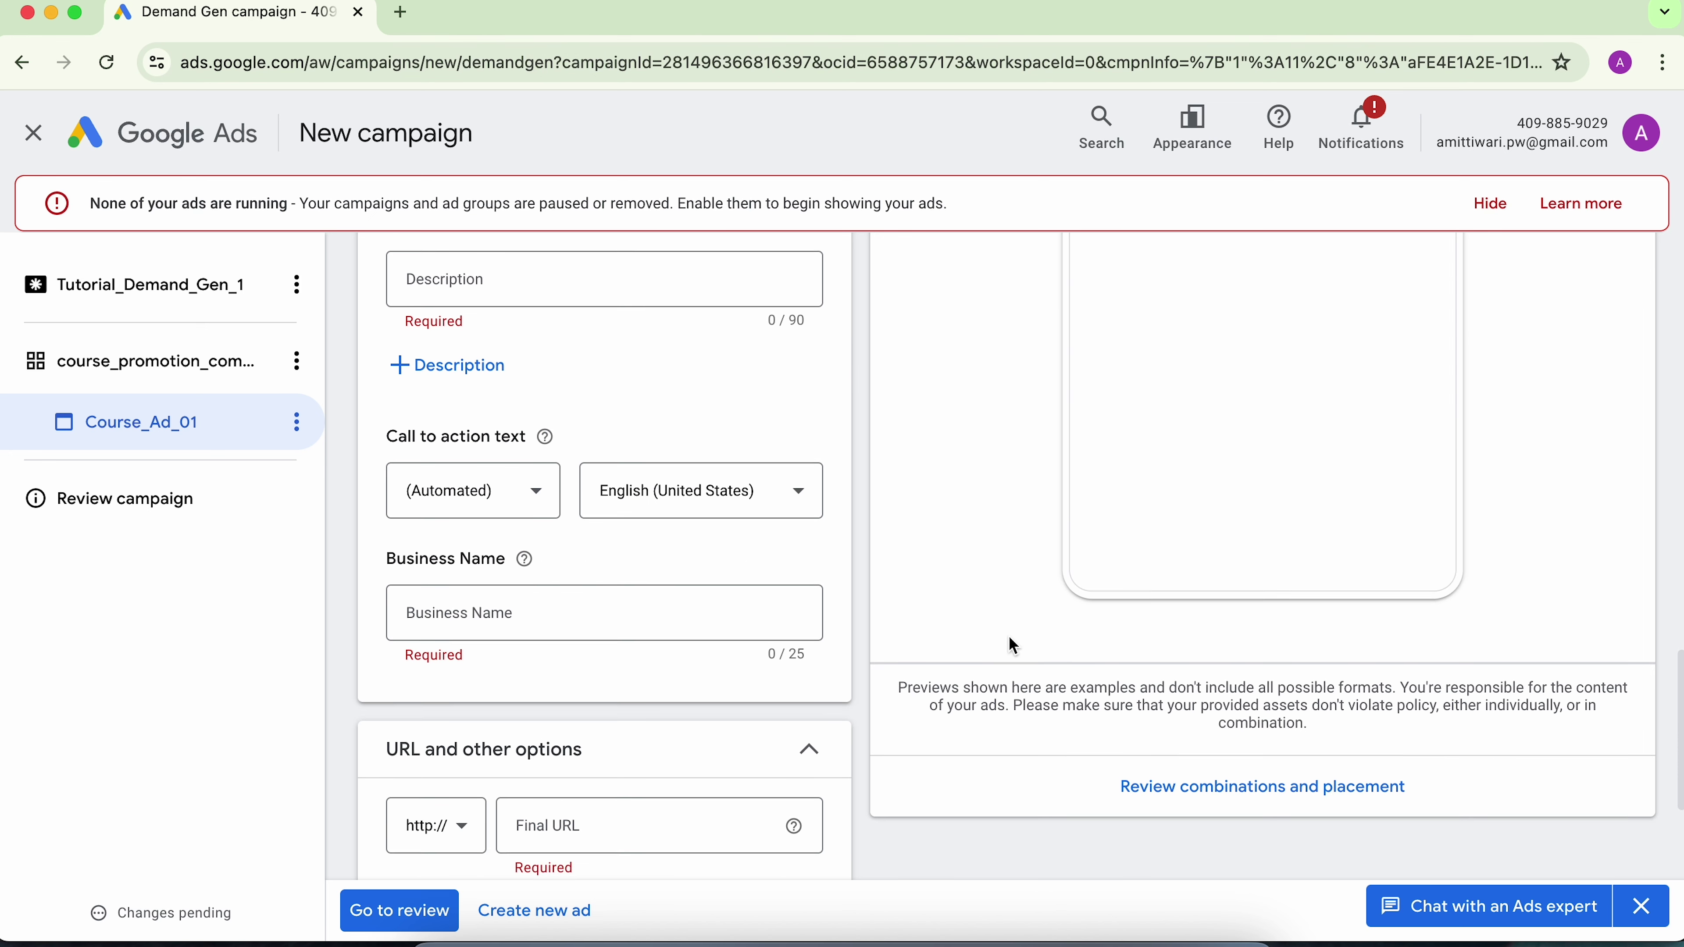
{"action": "scroll", "coordinate": [1008, 636], "scroll_direction": "up", "scroll_amount": 6}
{"action": "scroll", "coordinate": [1008, 635], "scroll_direction": "up", "scroll_amount": 2}
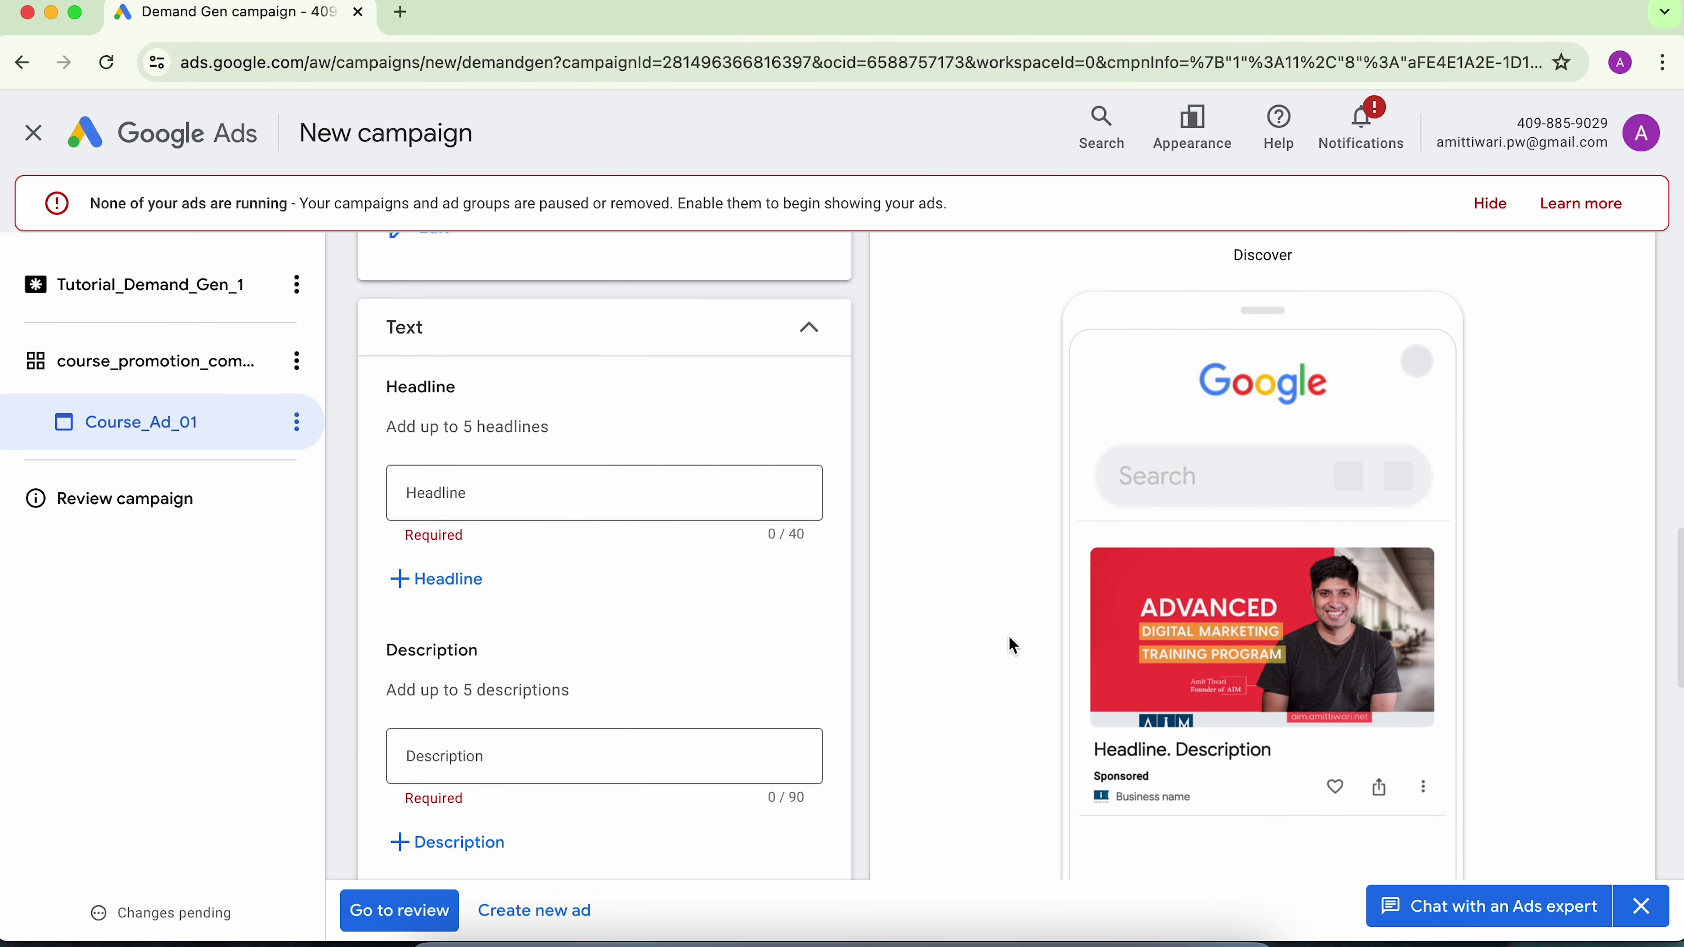
Examine the ad's Gmail and Gmail (EU) previews, and return to the YouTube preview.
{"action": "left_click", "coordinate": [1397, 306]}
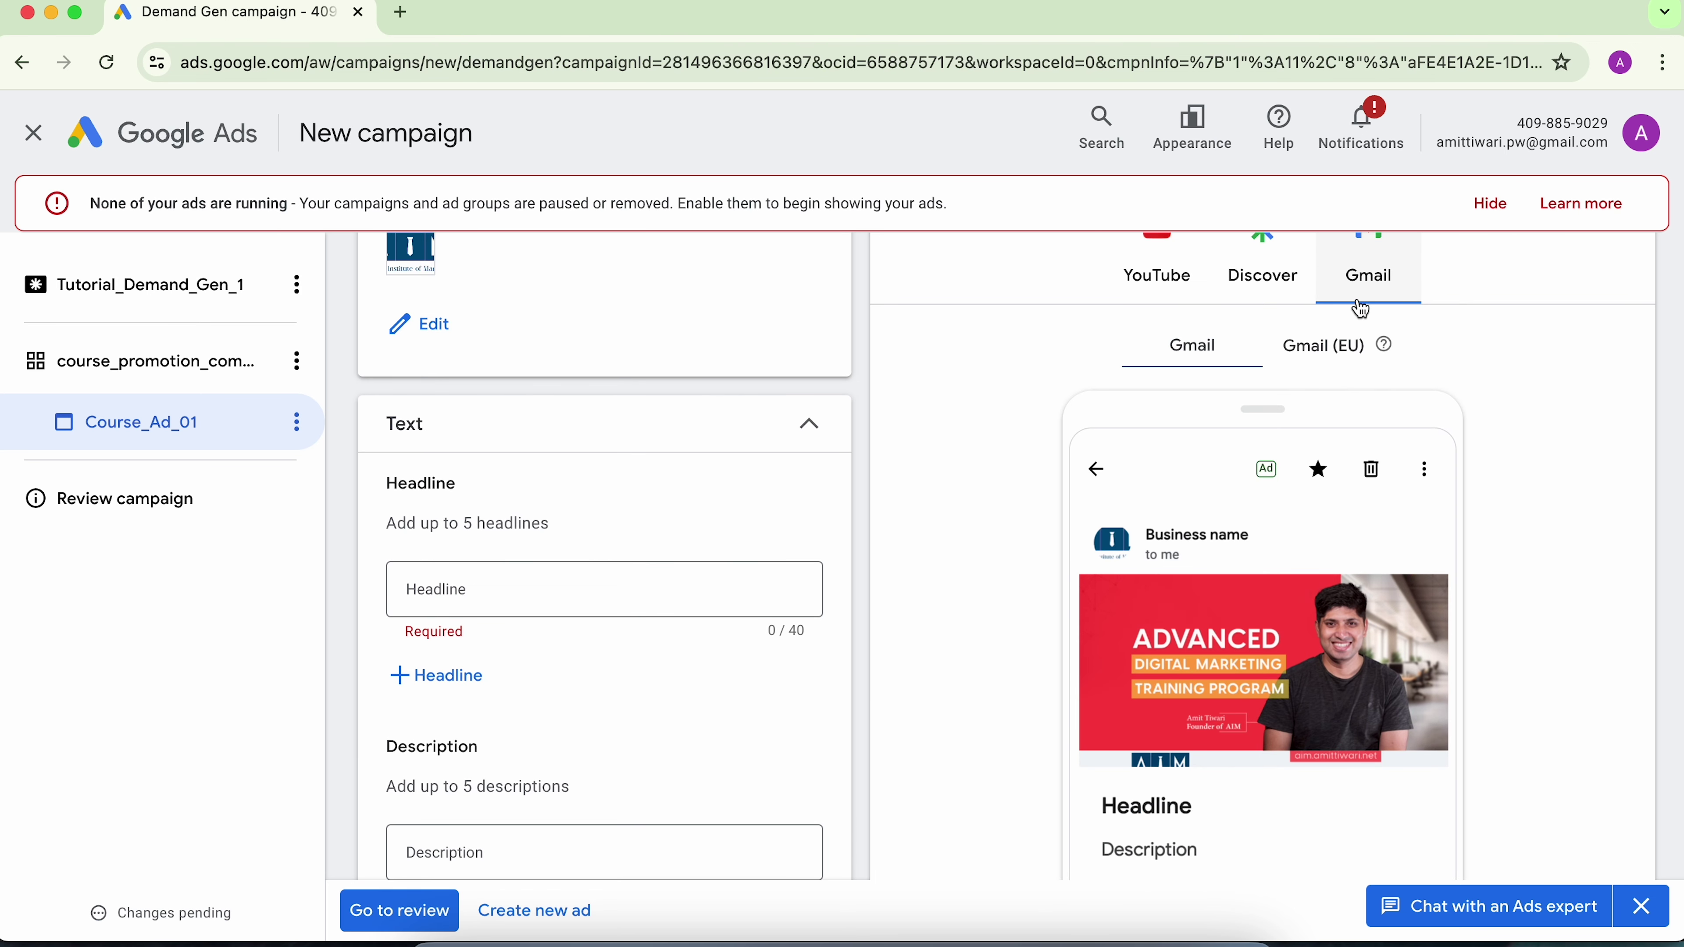
{"action": "scroll", "coordinate": [968, 523], "scroll_direction": "down", "scroll_amount": 1}
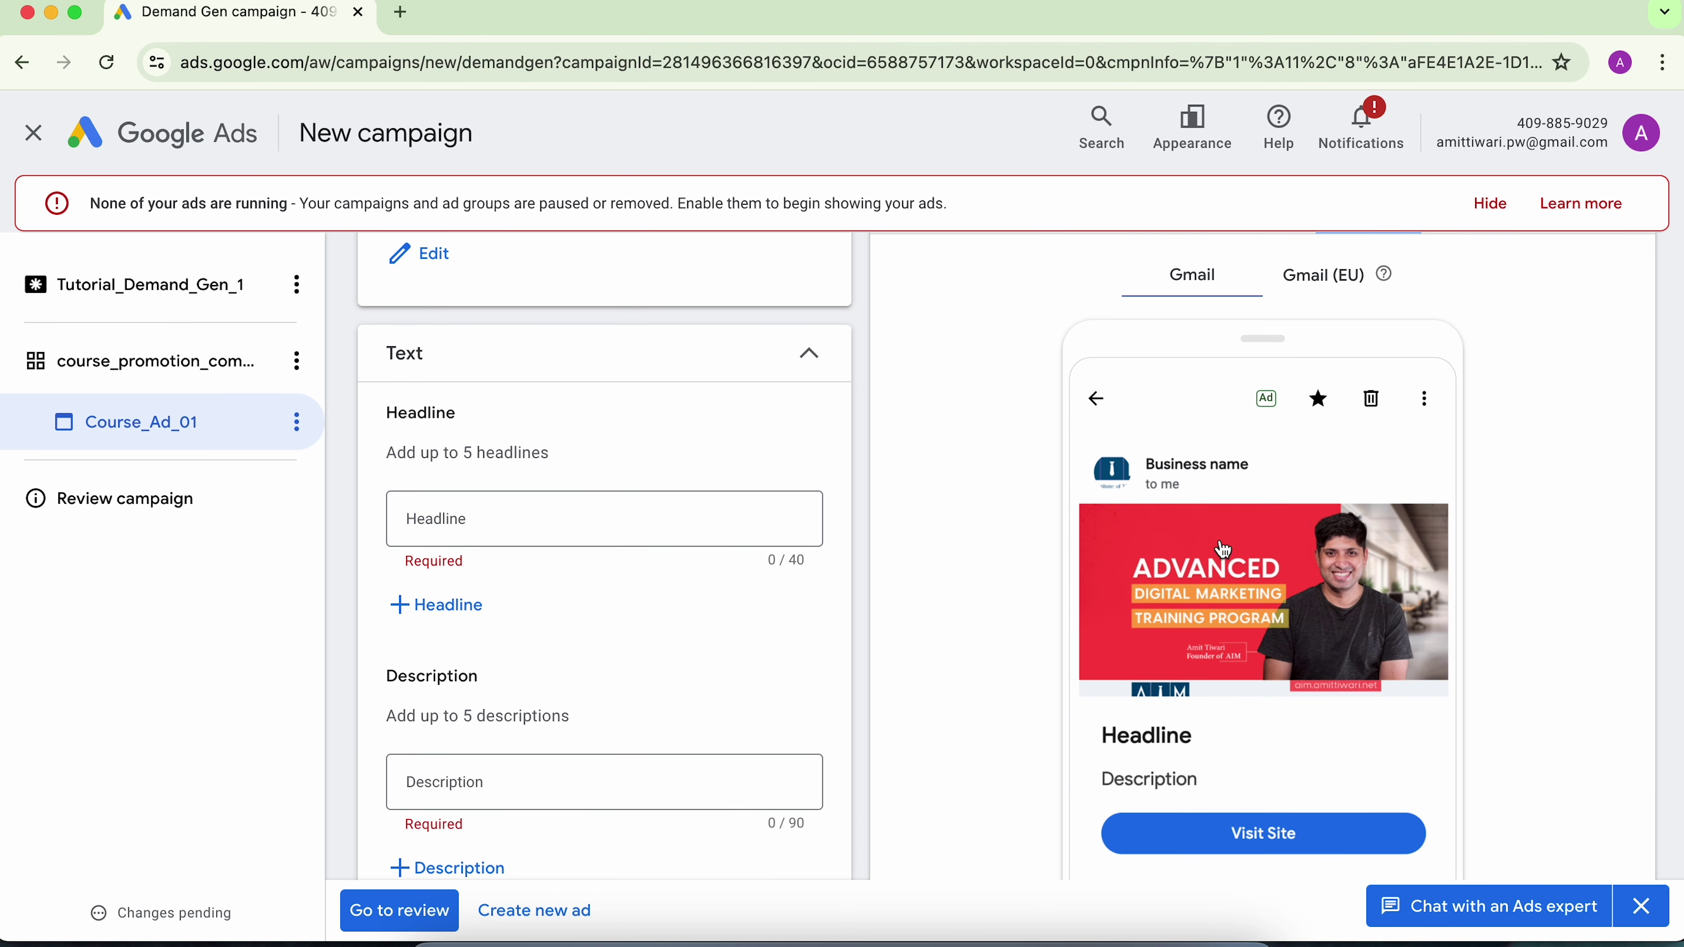
{"action": "left_click", "coordinate": [1325, 286]}
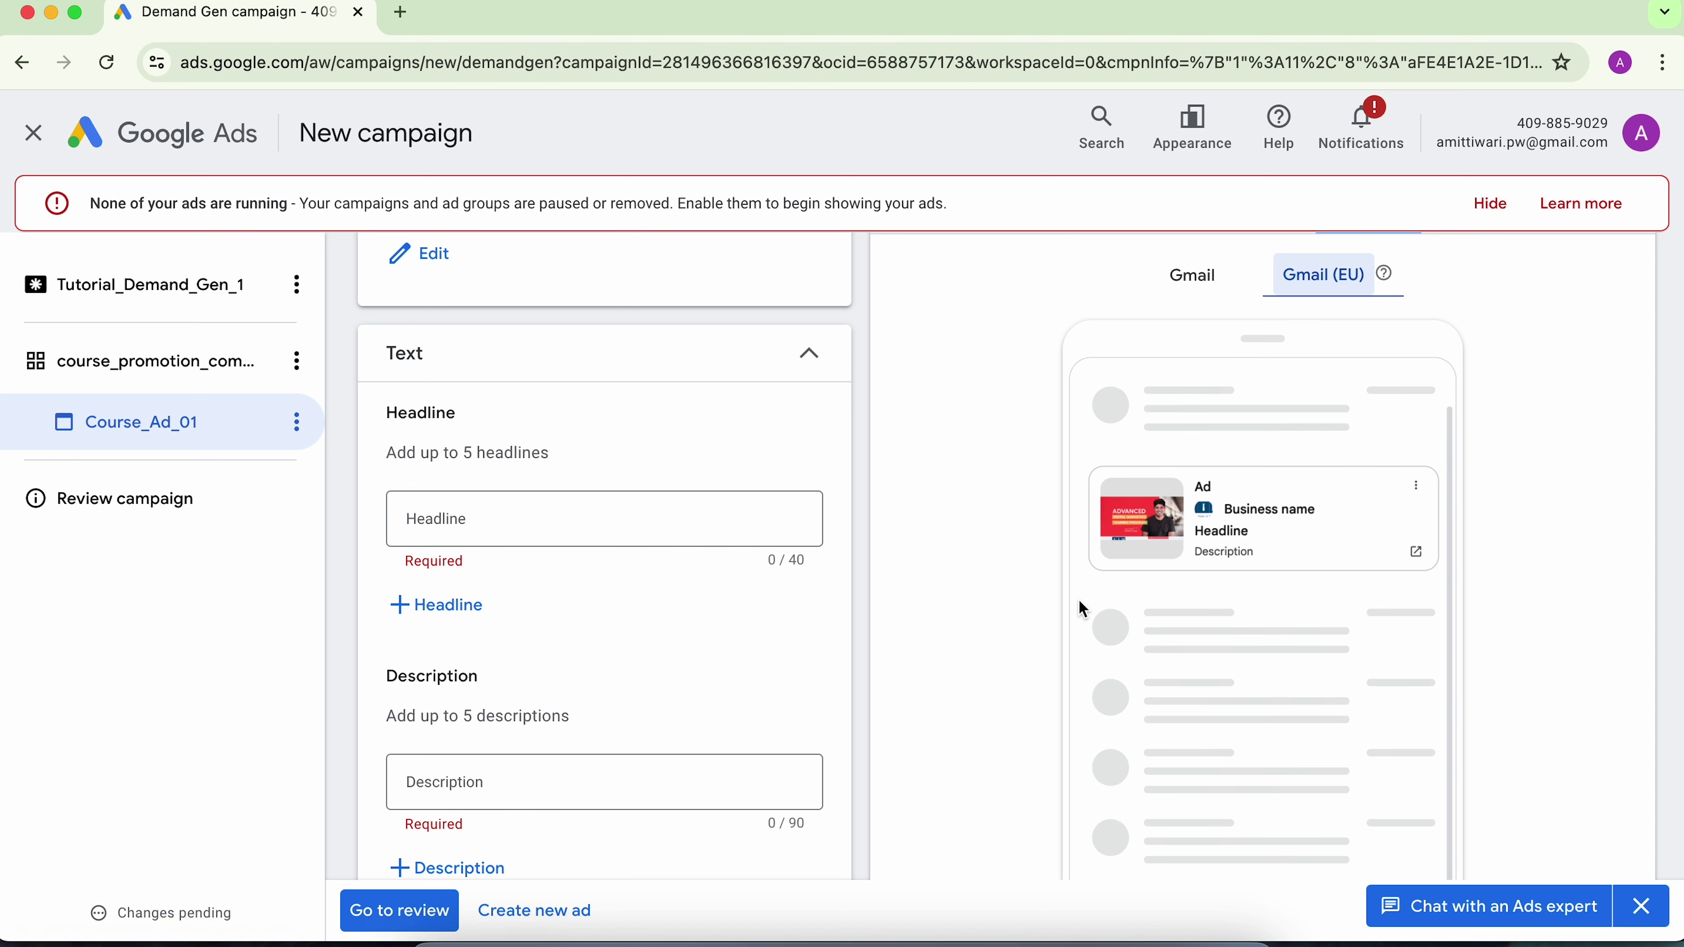
{"action": "scroll", "coordinate": [971, 591], "scroll_direction": "up", "scroll_amount": 2}
{"action": "scroll", "coordinate": [973, 590], "scroll_direction": "up", "scroll_amount": 1}
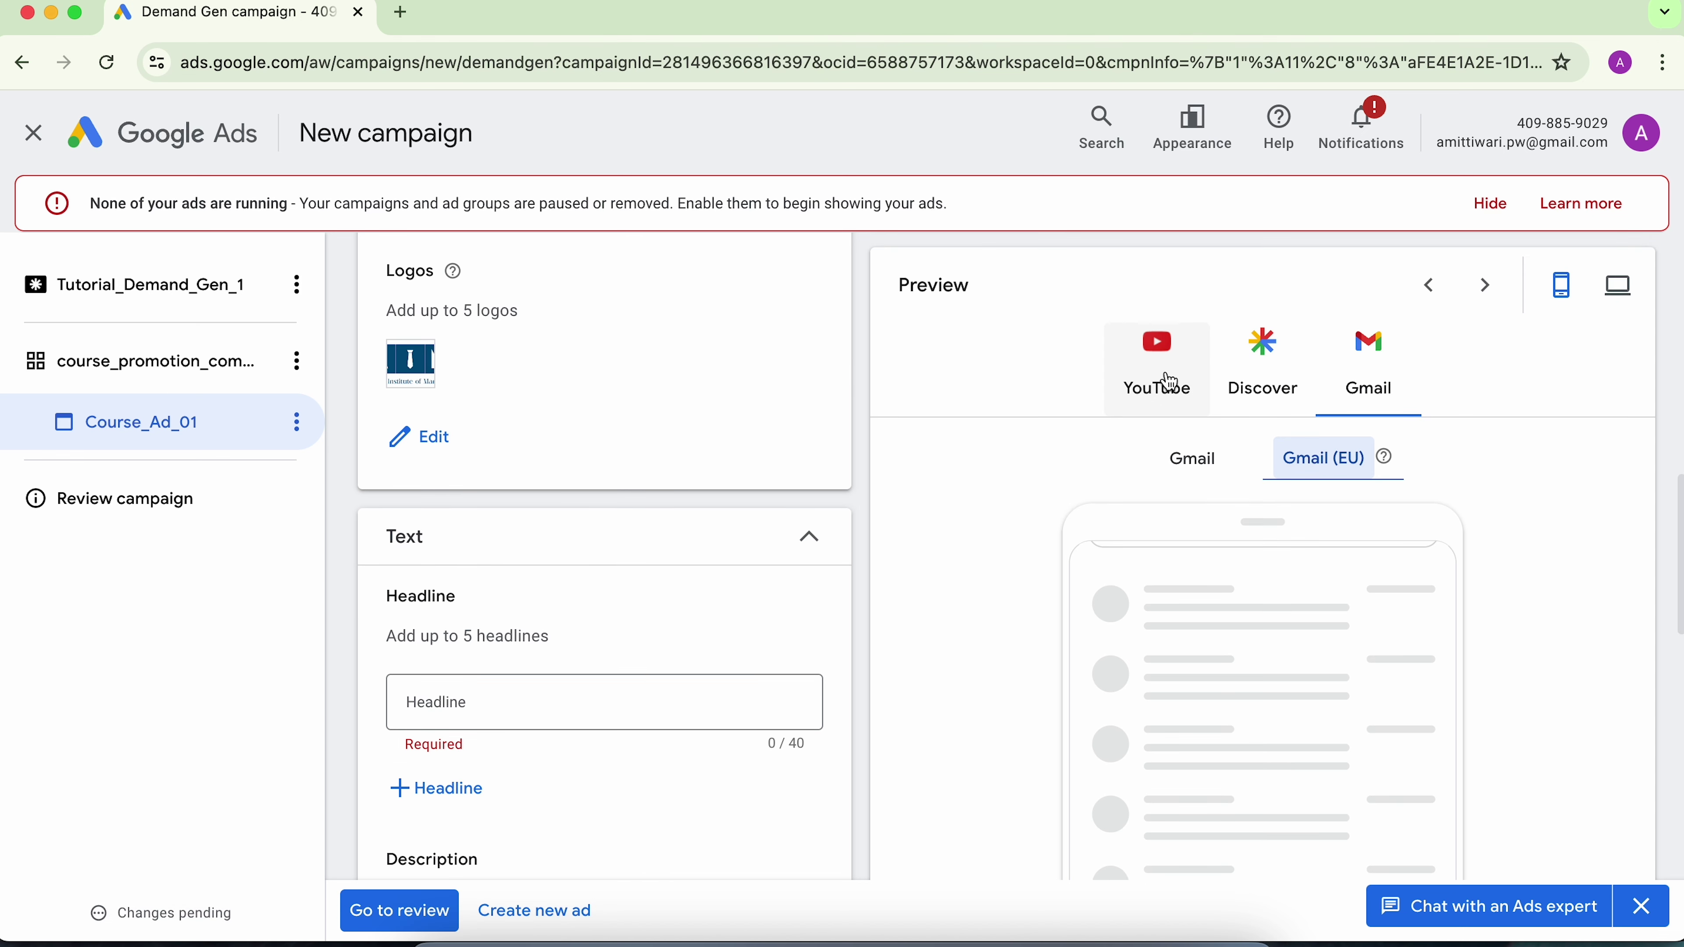
{"action": "left_click", "coordinate": [1141, 381]}
{"action": "scroll", "coordinate": [554, 503], "scroll_direction": "up", "scroll_amount": 3}
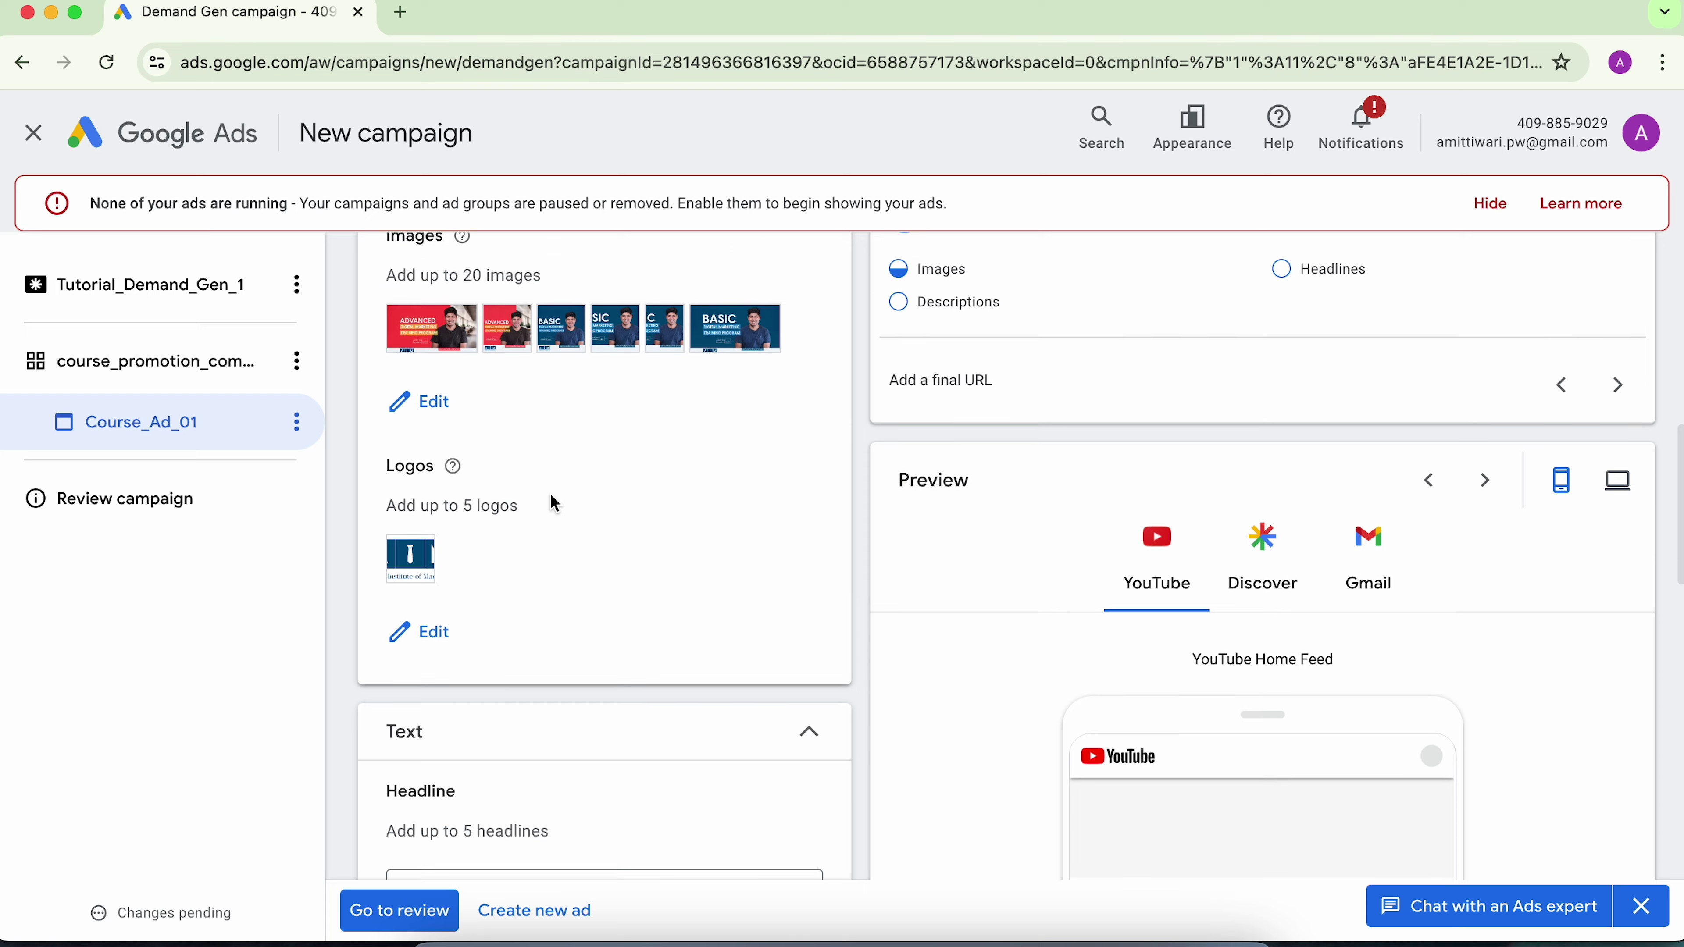
Enter "Advanced Digital Marketing Course" as the ad's headline.
{"action": "scroll", "coordinate": [432, 385], "scroll_direction": "down", "scroll_amount": 4}
{"action": "left_click", "coordinate": [437, 679]}
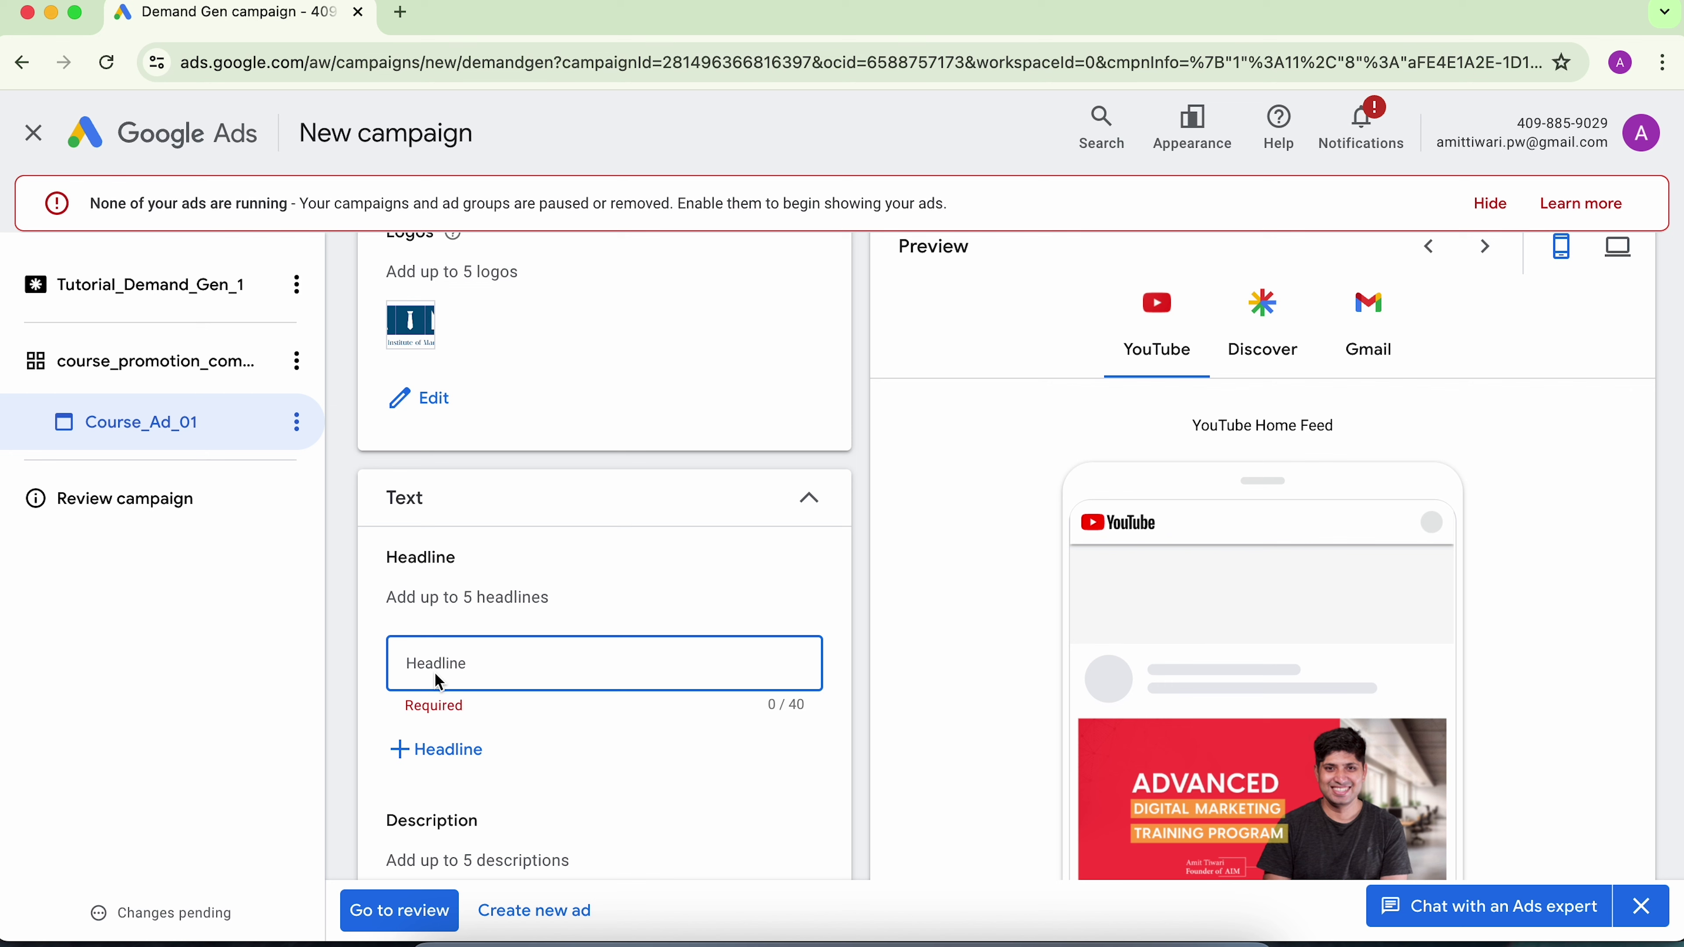
{"action": "type", "text": "Advnanced Dig"}
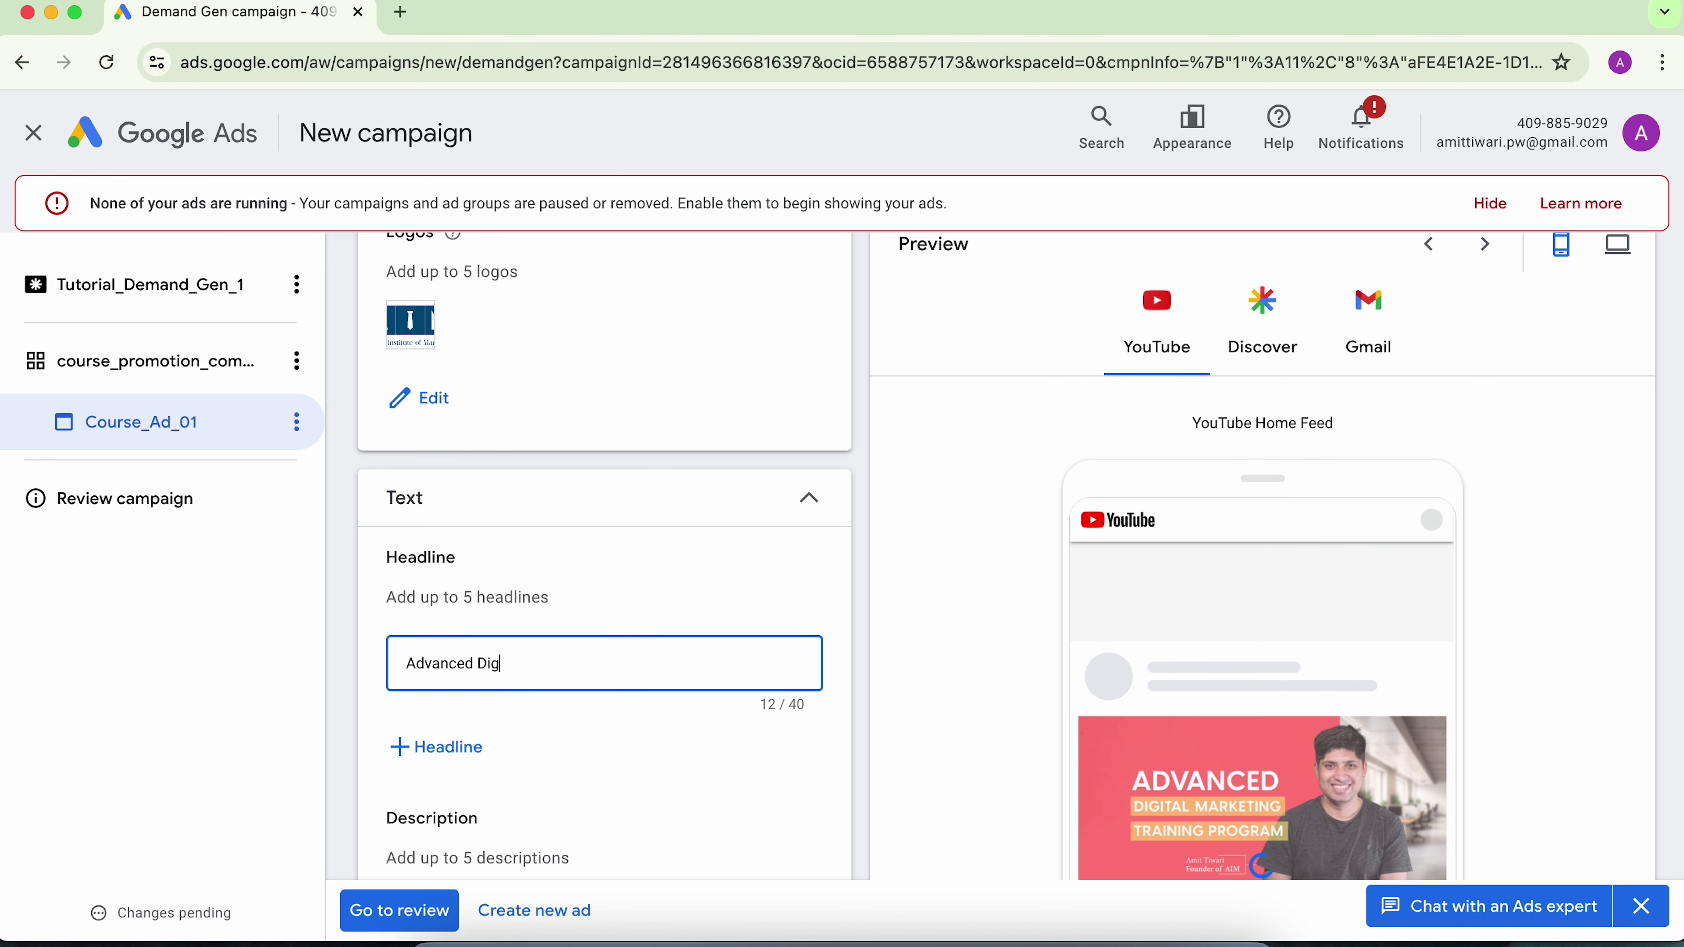
{"action": "type", "text": "ital Marketing Course"}
Enter the ad description "Get 150 hours live classes with group projects and certification. Counsellor access.".
{"action": "scroll", "coordinate": [457, 661], "scroll_direction": "down", "scroll_amount": 3}
{"action": "scroll", "coordinate": [457, 662], "scroll_direction": "down", "scroll_amount": 2}
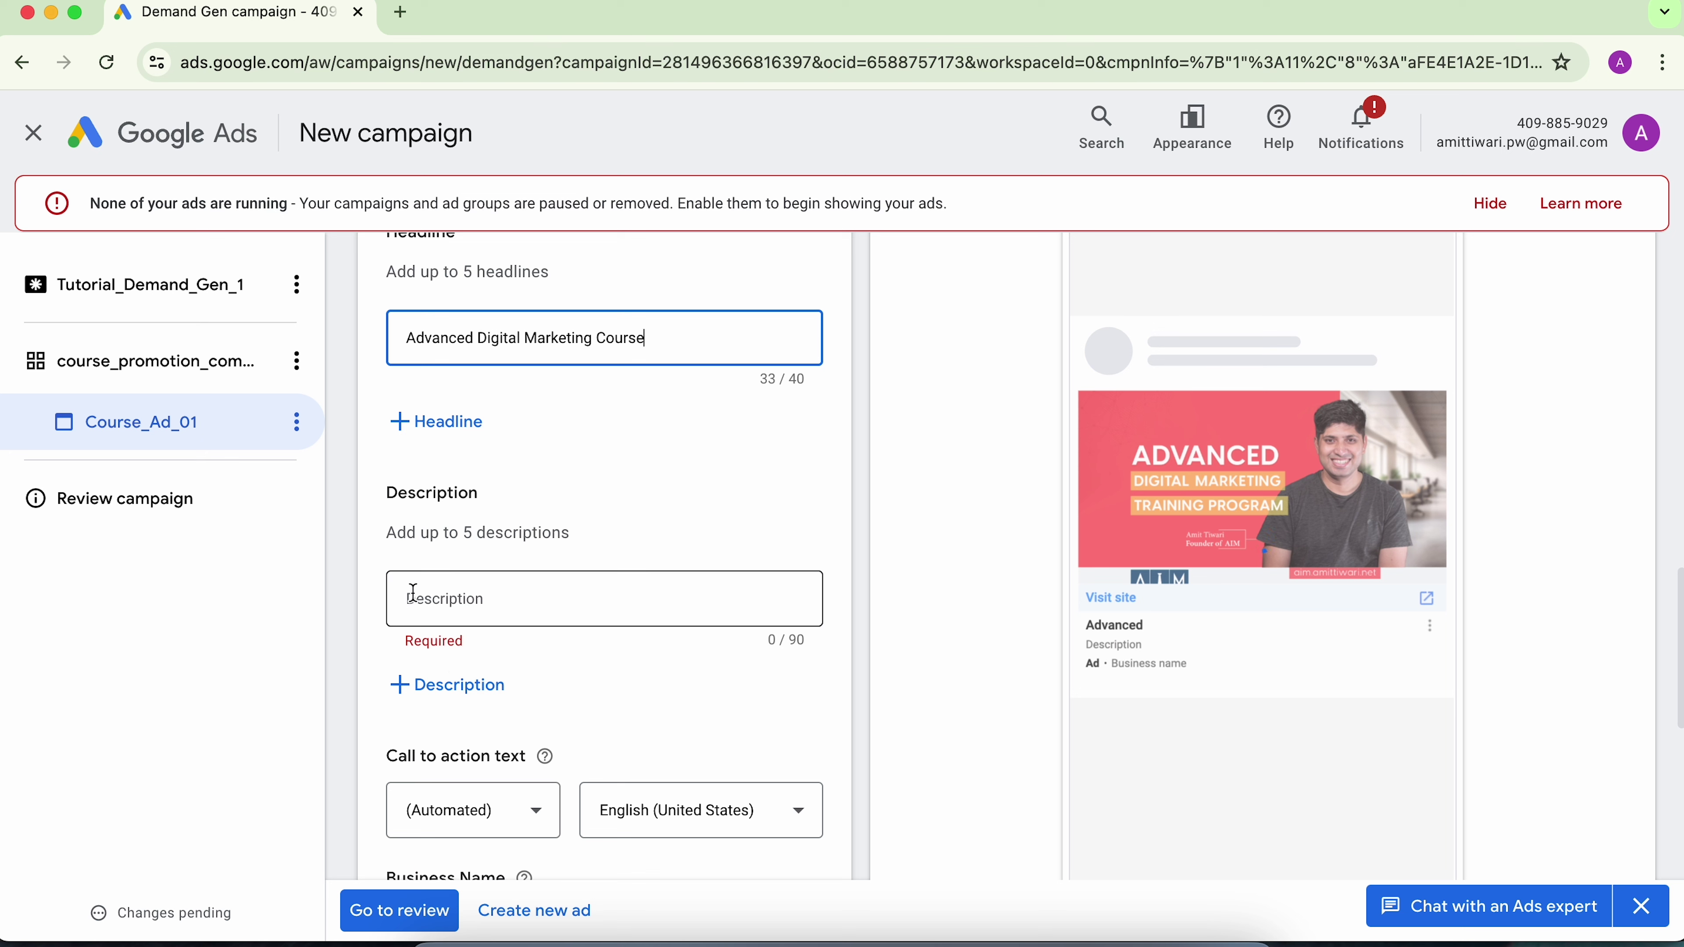
{"action": "left_click", "coordinate": [425, 597]}
{"action": "type", "text": "Get "}
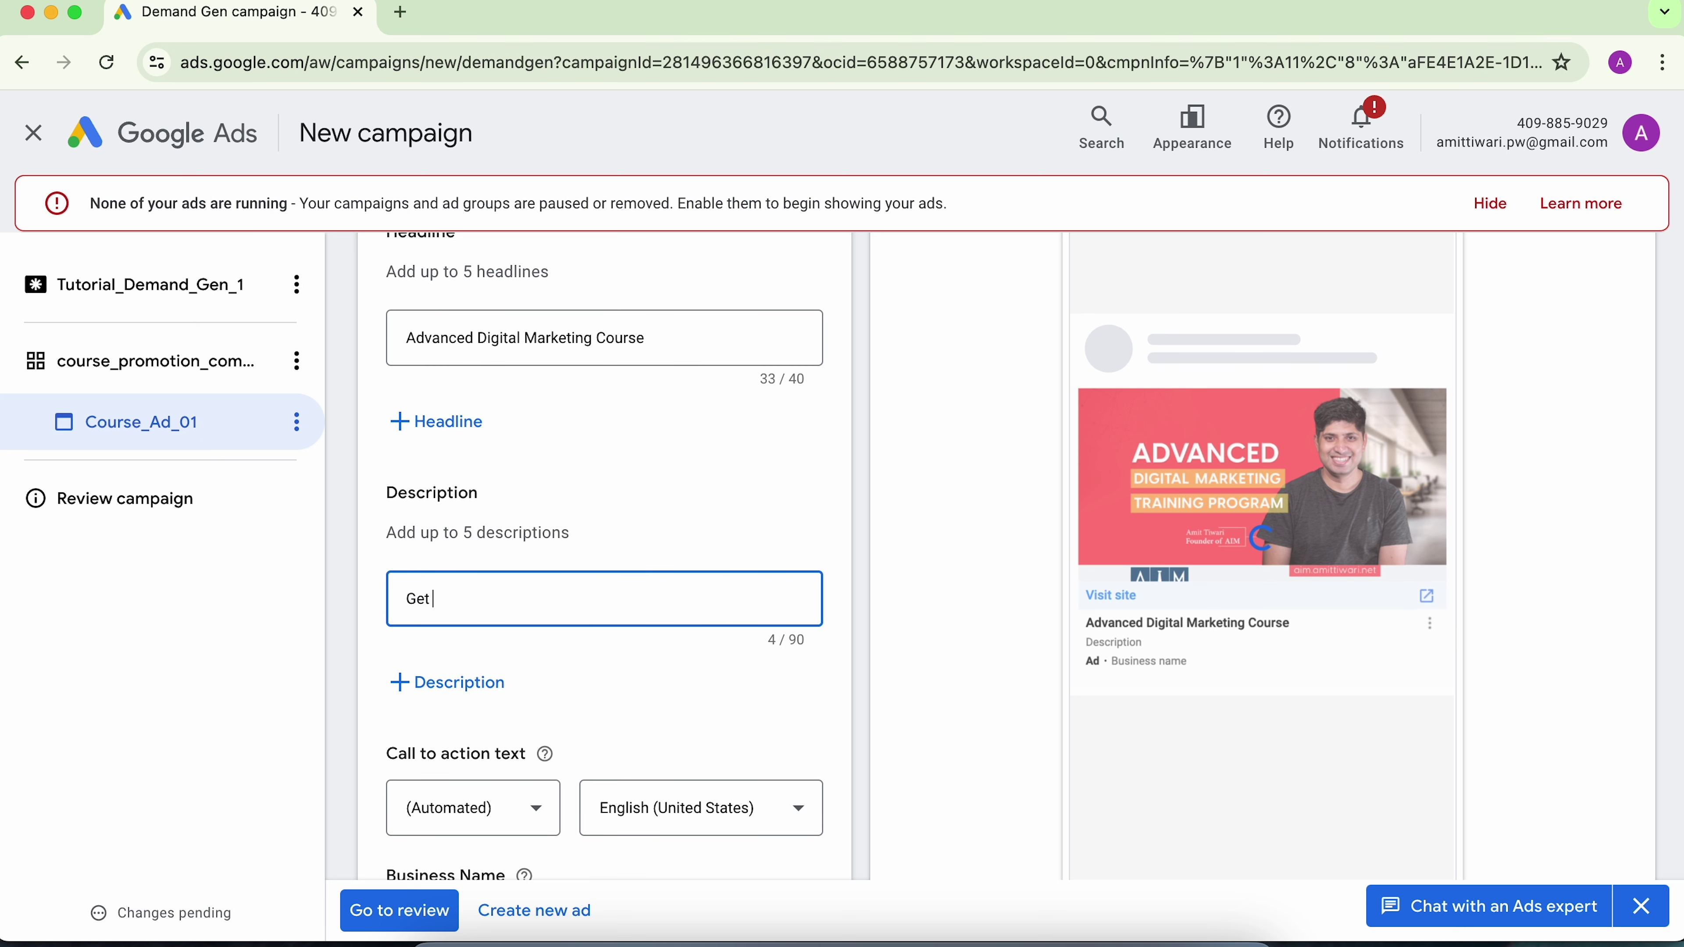
{"action": "type", "text": "150 hours live o"}
{"action": "type", "text": "lasses"}
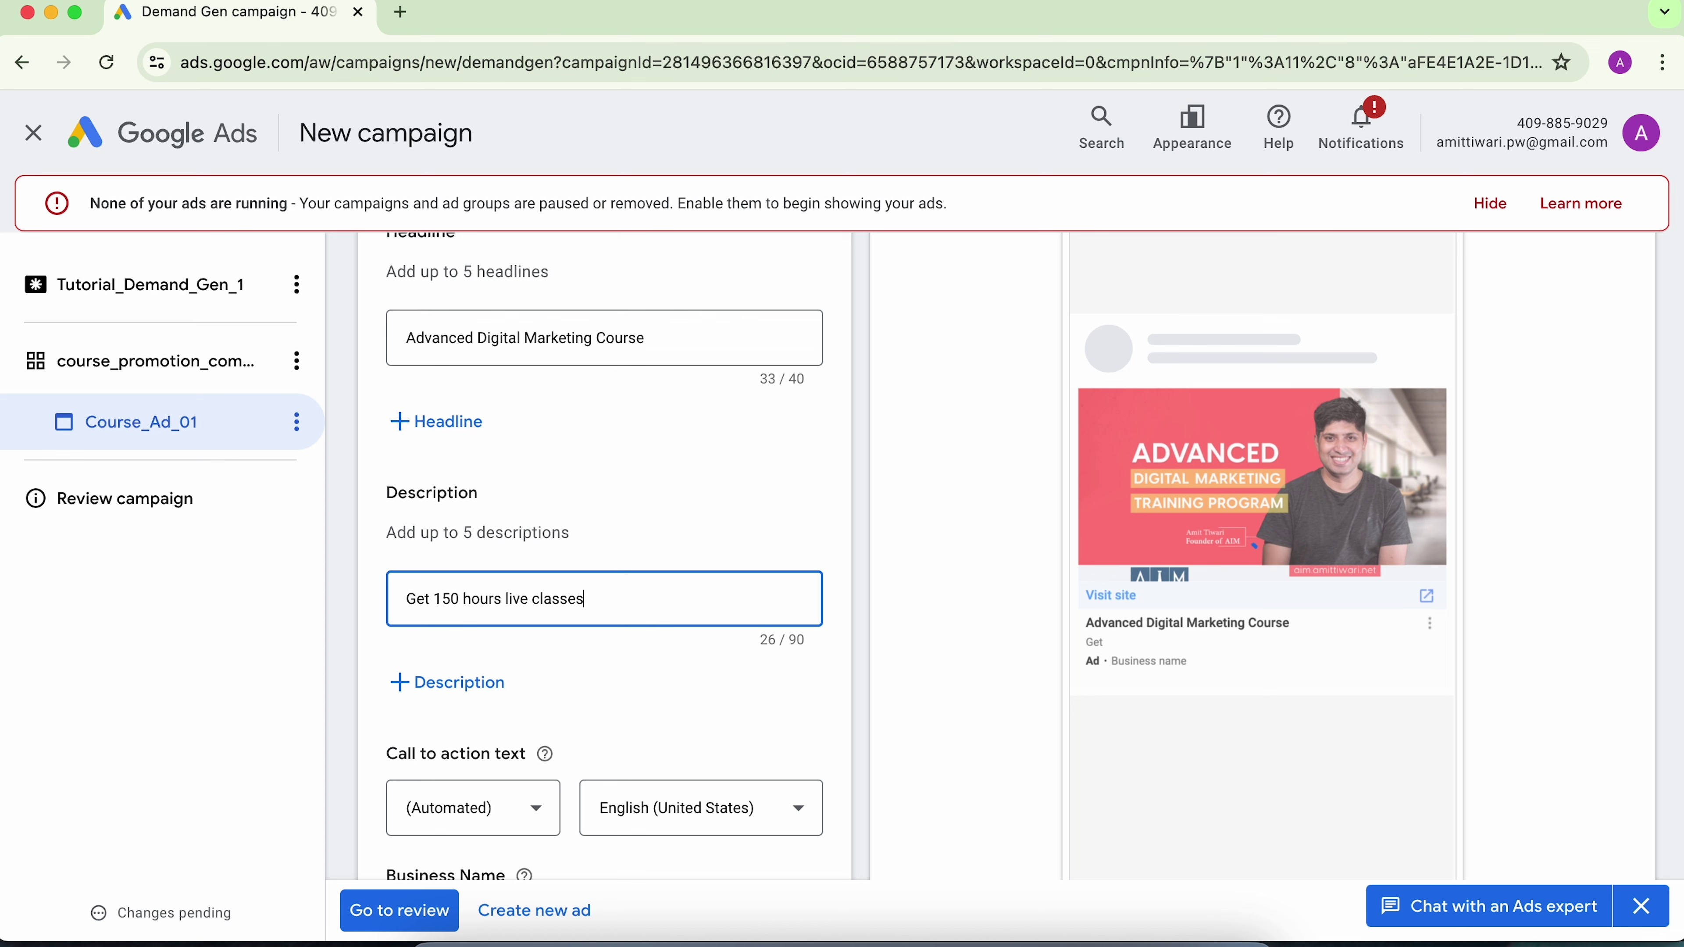
{"action": "type", "text": " with group projects and "}
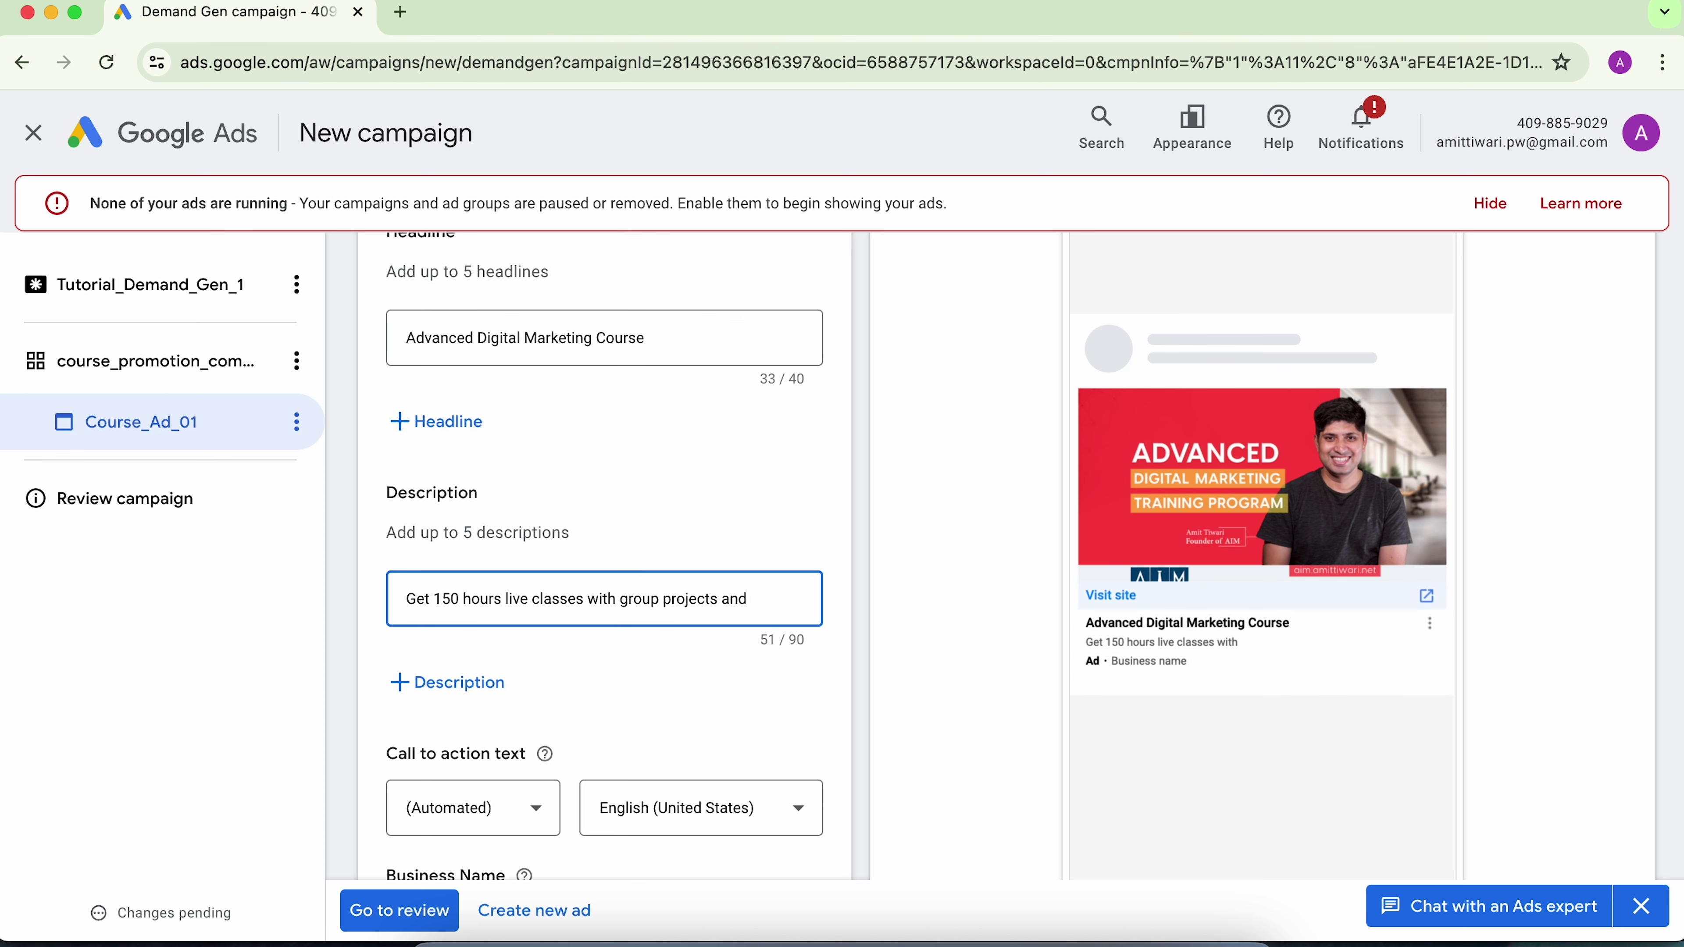
{"action": "type", "text": "certification. Counsellor access included"}
{"action": "key", "text": "alt+BackSpace"}
Reword the second sentence of the ad description to "Get counsellor access.".
{"action": "left_click", "coordinate": [698, 599]}
{"action": "type", "text": "GetCounsellor acce"}
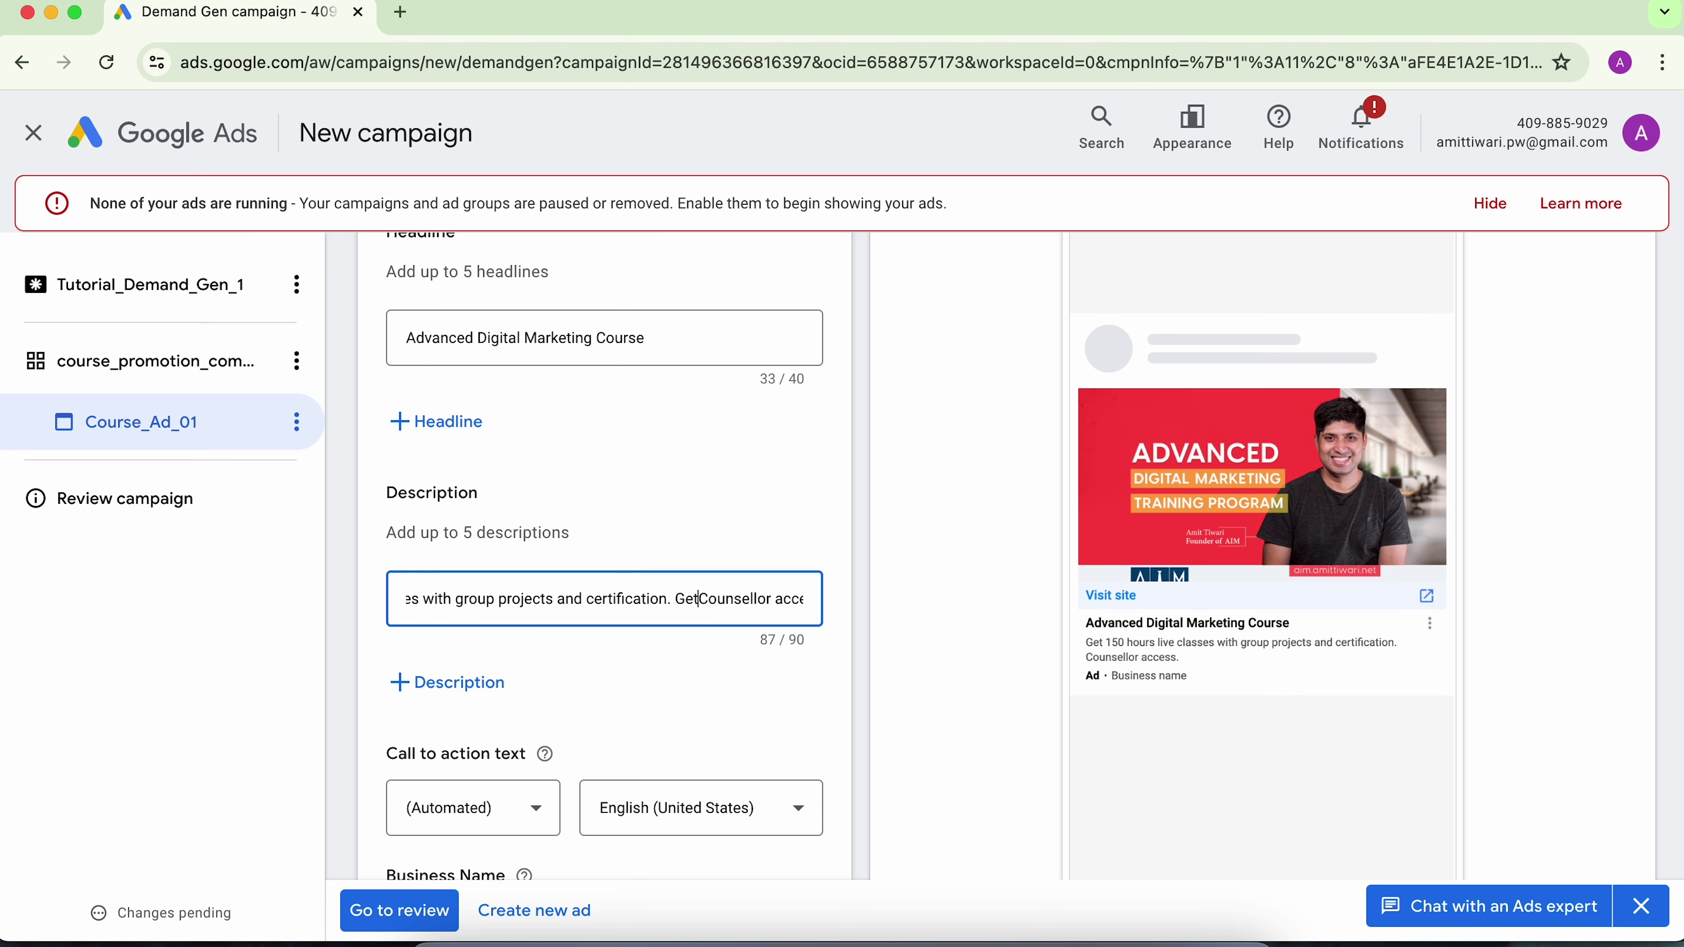
{"action": "key", "text": "Delete"}
{"action": "type", "text": "c"}
{"action": "left_click", "coordinate": [382, 514]}
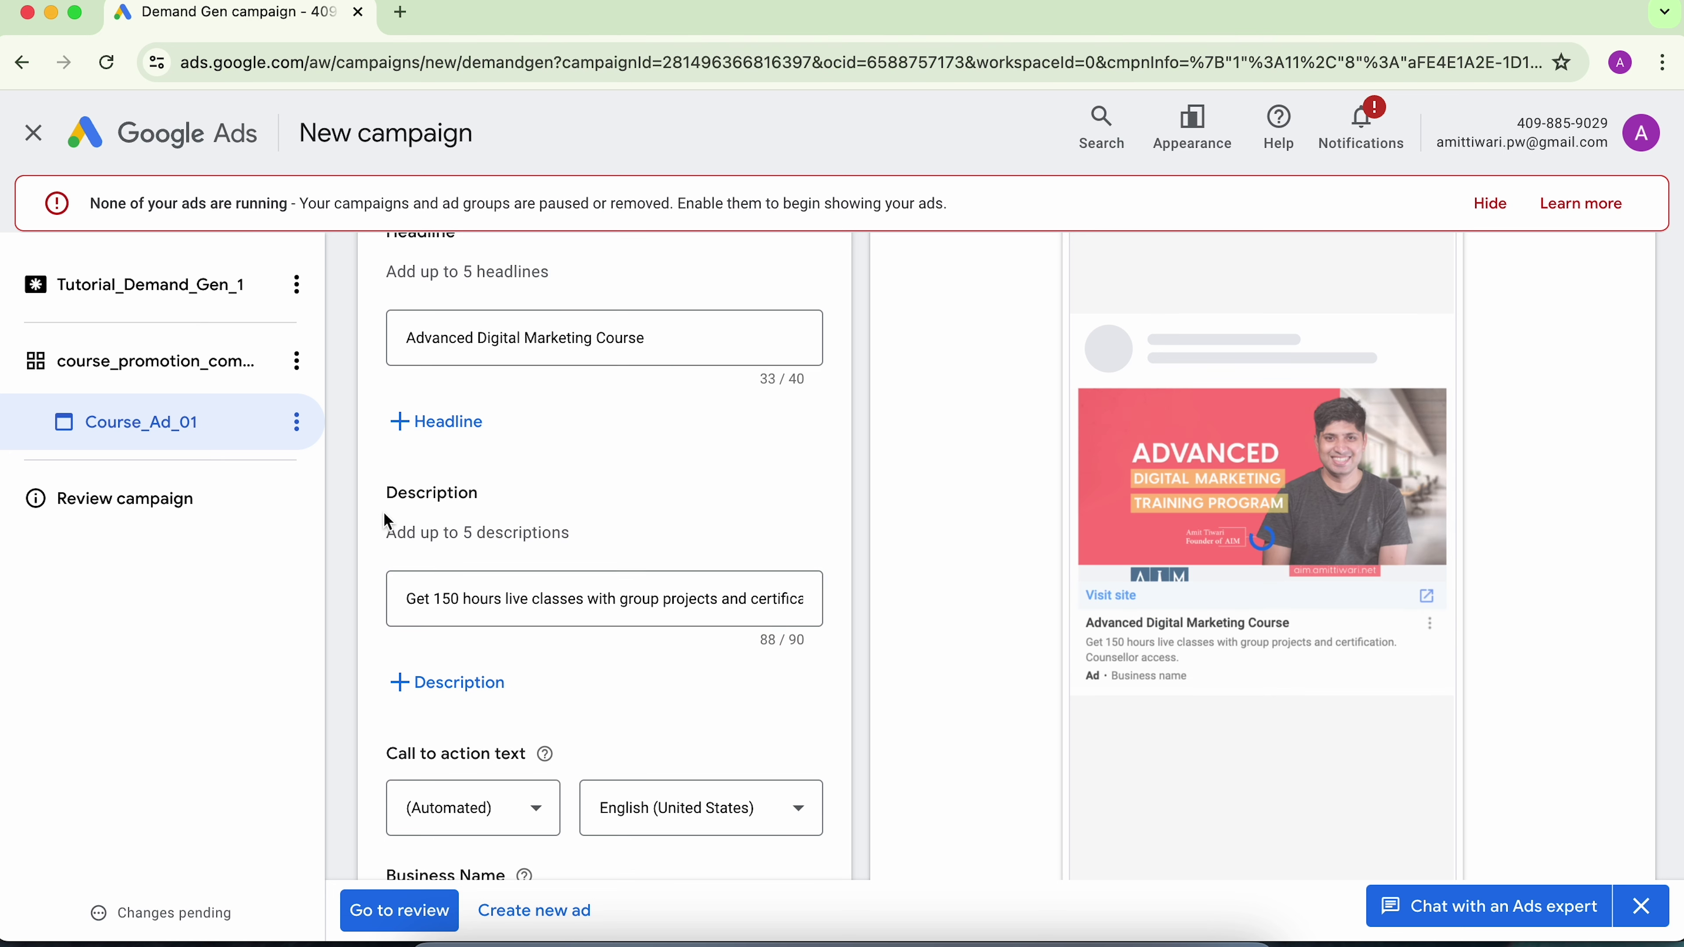
Examine the available call to action text options, leaving (Automated) selected.
{"action": "scroll", "coordinate": [382, 514], "scroll_direction": "down", "scroll_amount": 5}
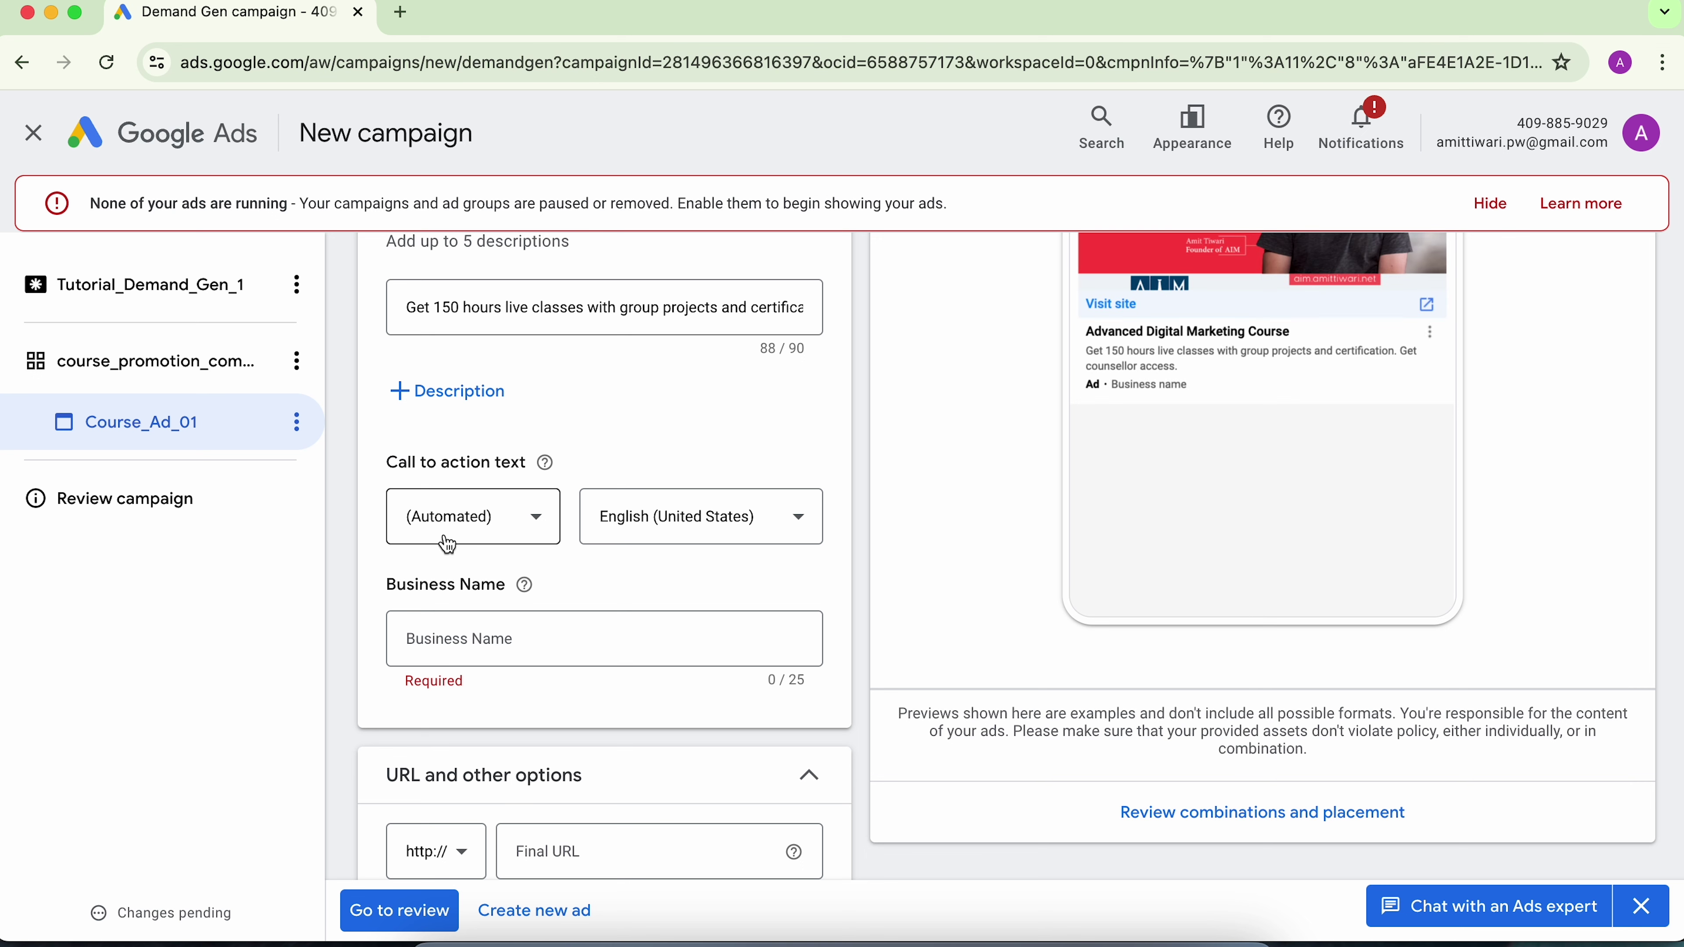
{"action": "left_click", "coordinate": [486, 540]}
{"action": "scroll", "coordinate": [467, 317], "scroll_direction": "down", "scroll_amount": 2}
{"action": "scroll", "coordinate": [458, 266], "scroll_direction": "up", "scroll_amount": 2}
{"action": "scroll", "coordinate": [438, 412], "scroll_direction": "down", "scroll_amount": 4}
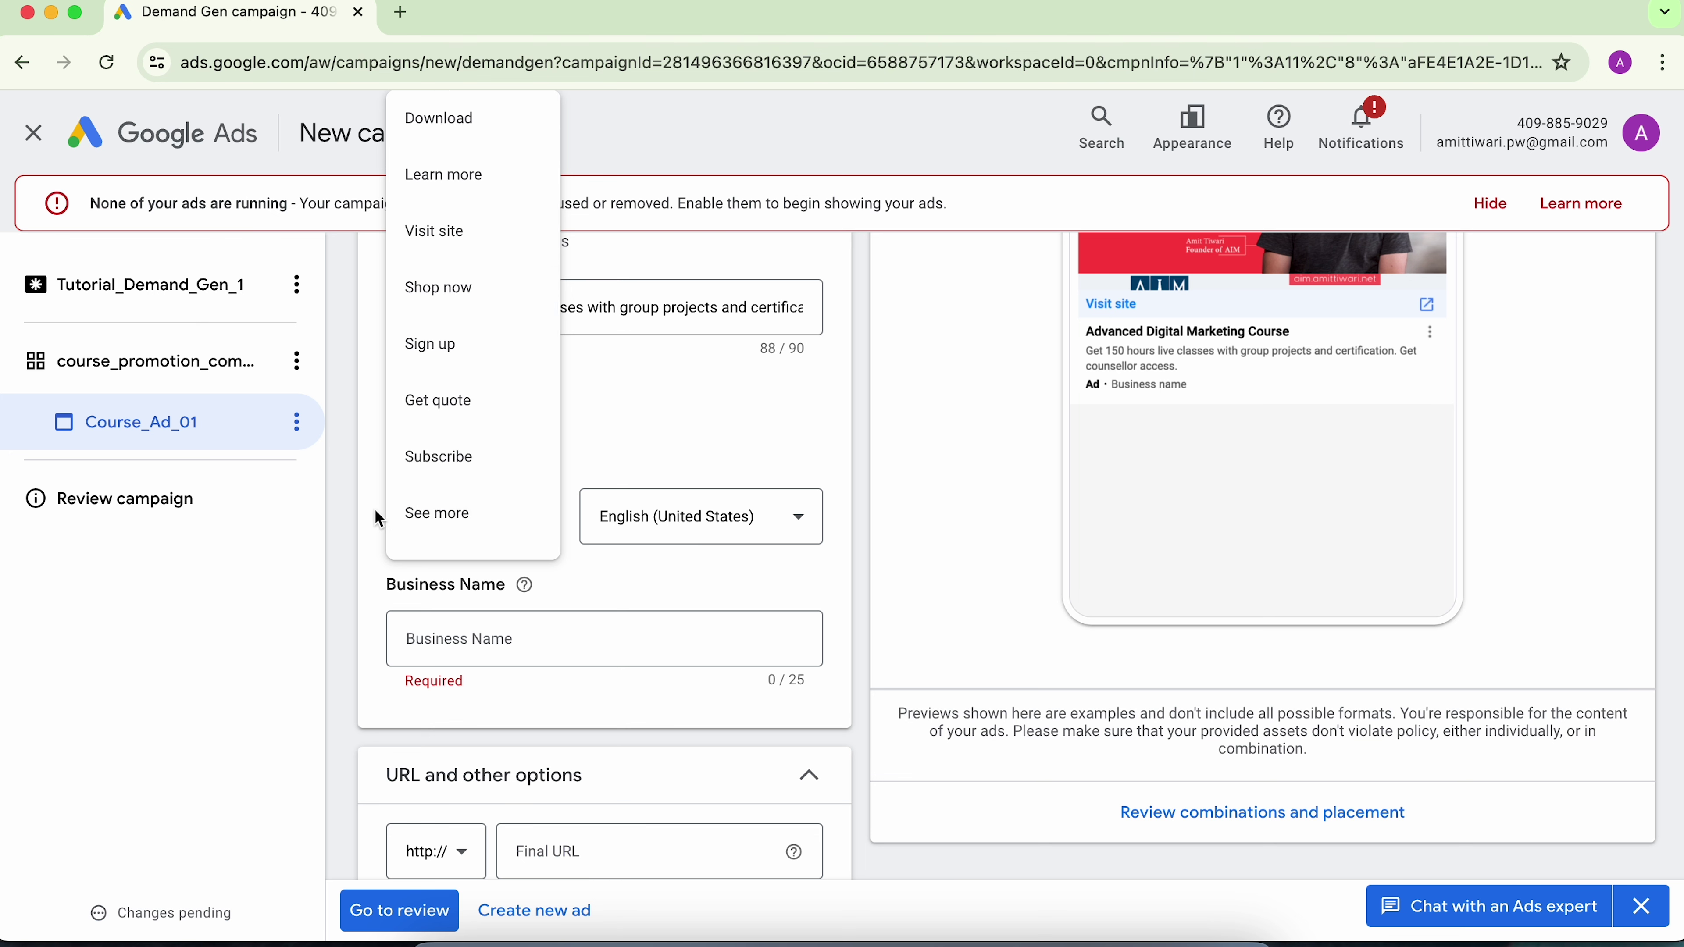
{"action": "left_click", "coordinate": [376, 509]}
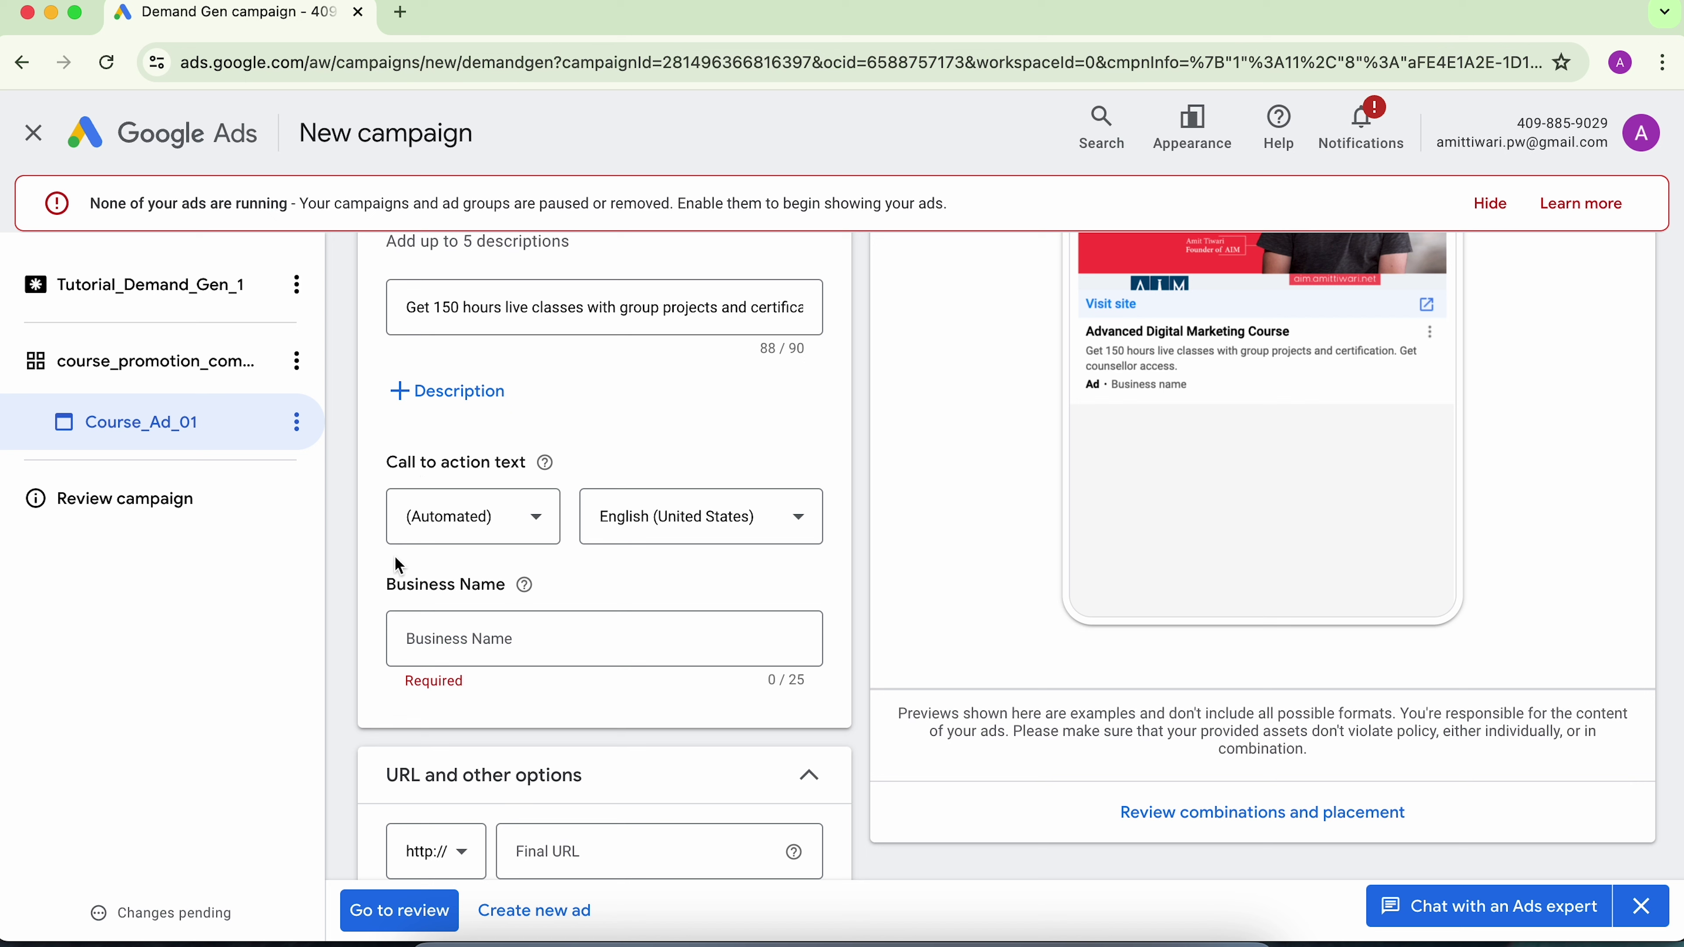
{"action": "left_click", "coordinate": [444, 628]}
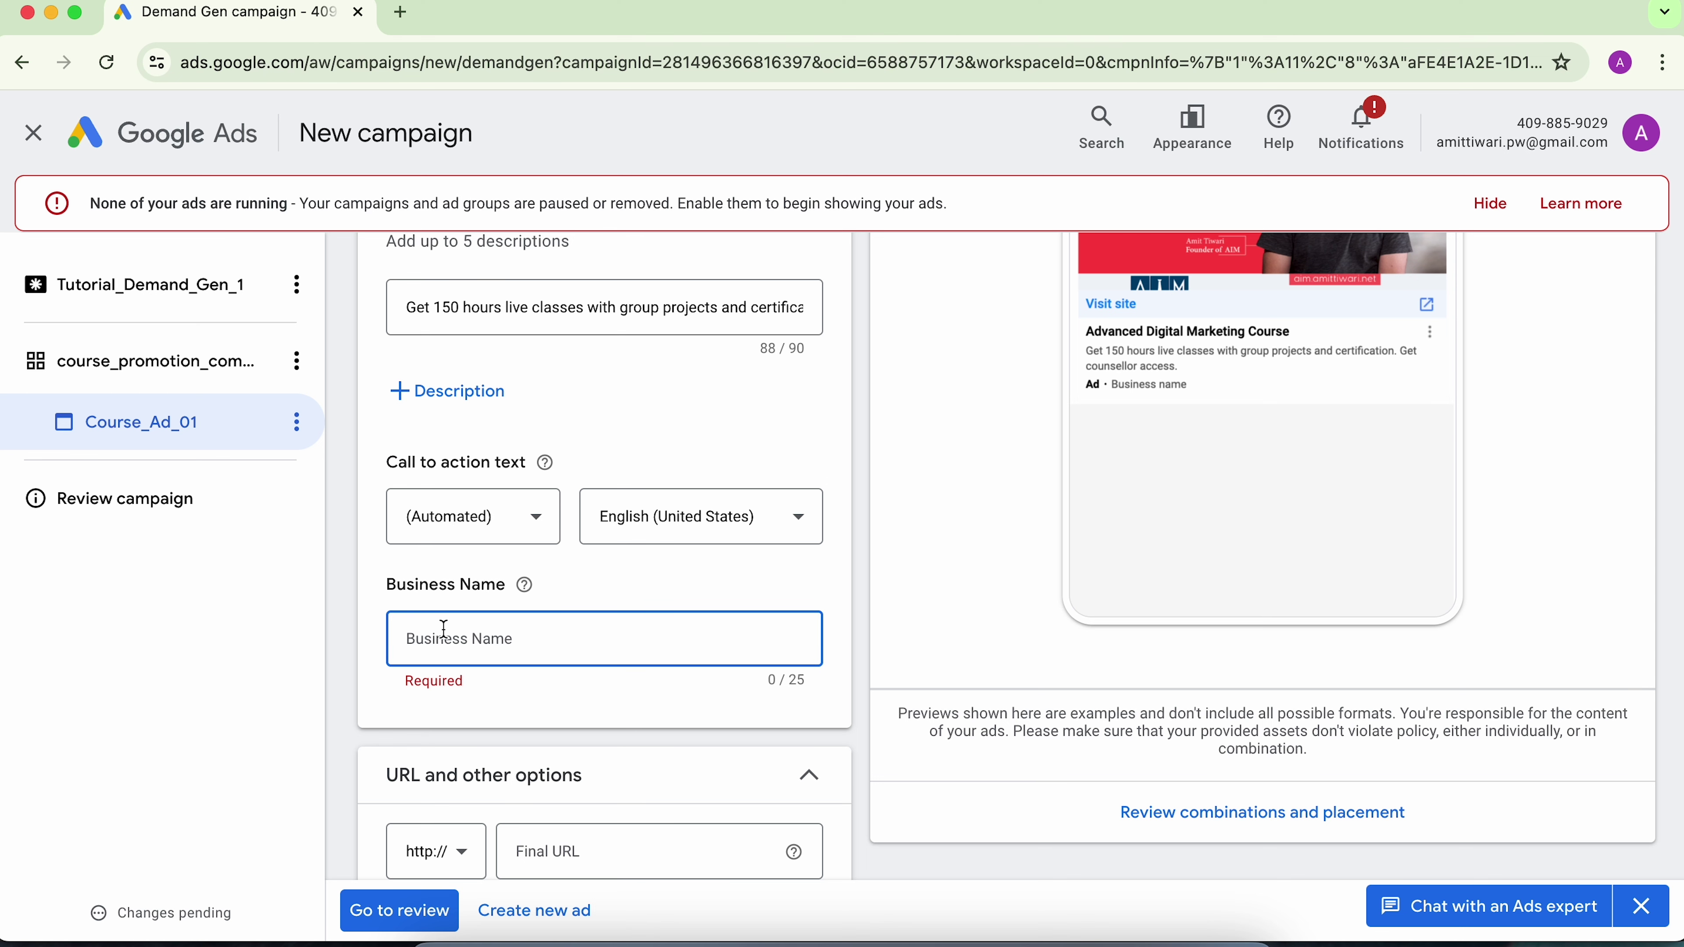
{"action": "type", "text": "AIM Classes"}
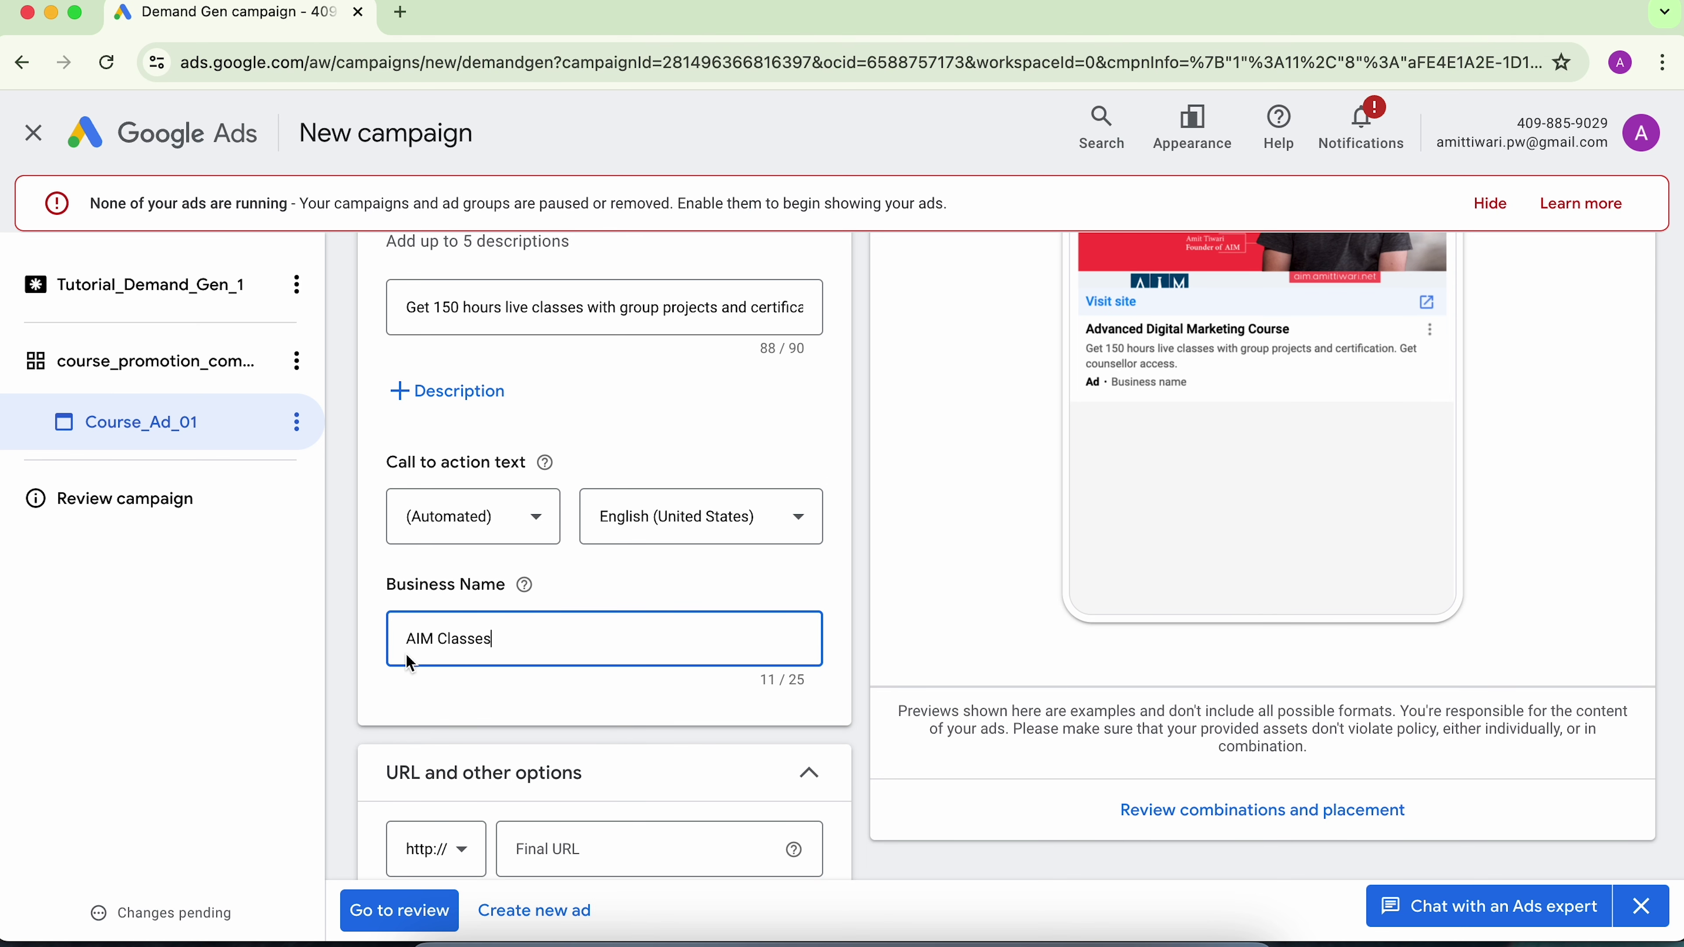
{"action": "scroll", "coordinate": [406, 660], "scroll_direction": "down", "scroll_amount": 3}
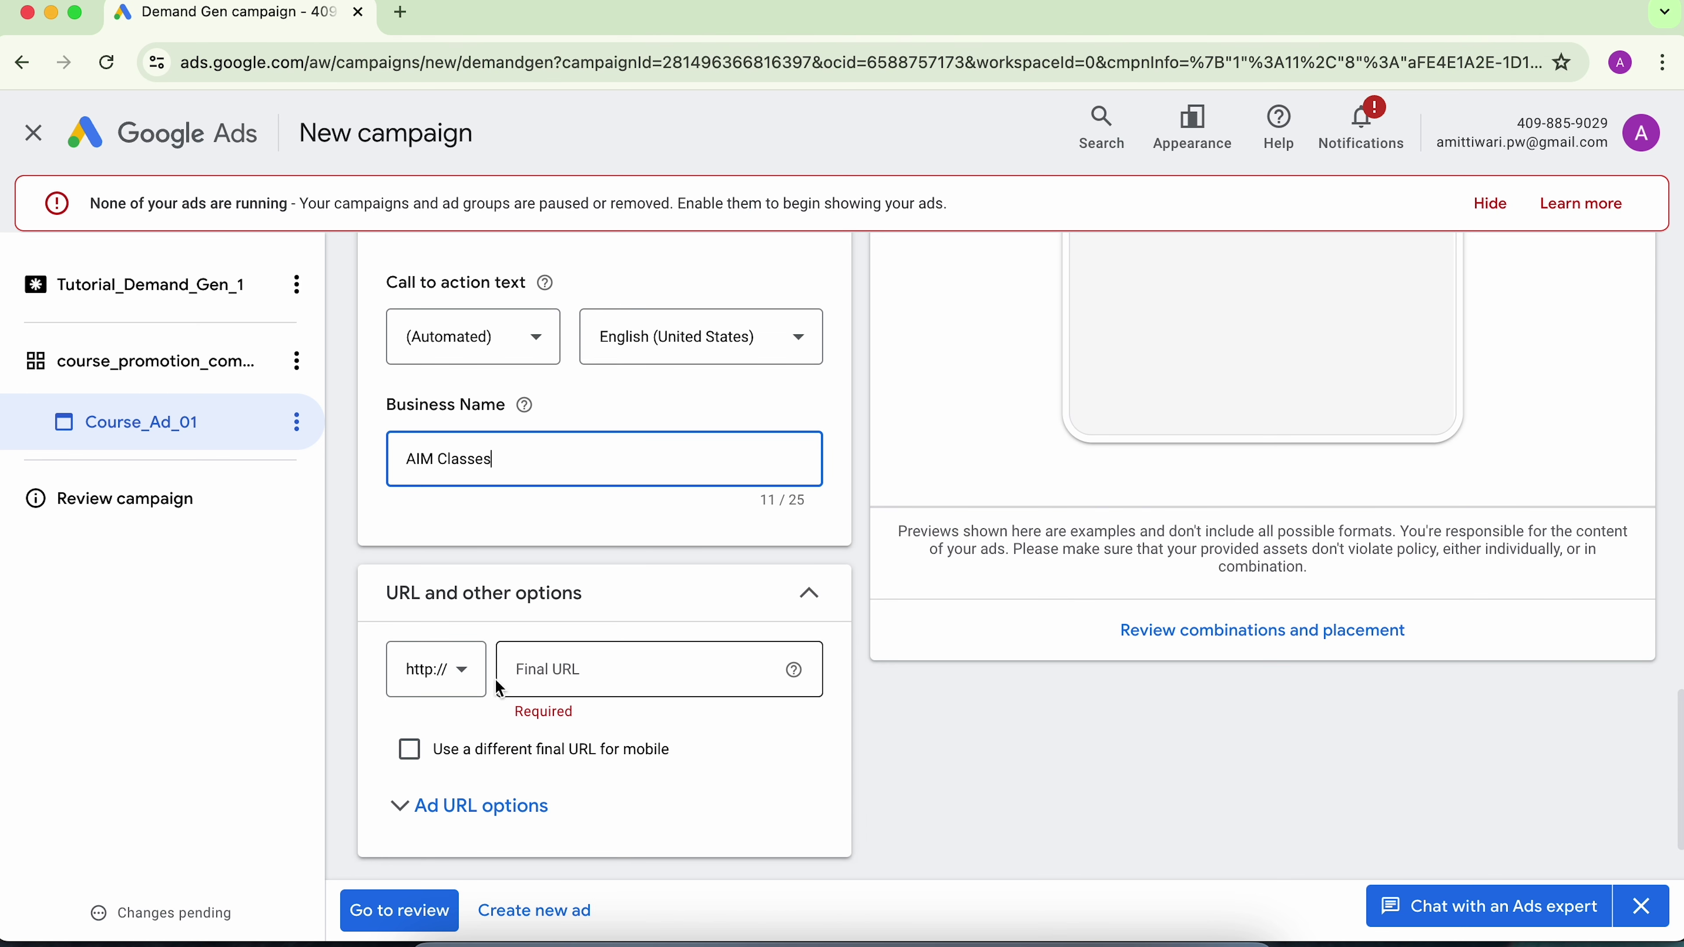
{"action": "left_click", "coordinate": [548, 665]}
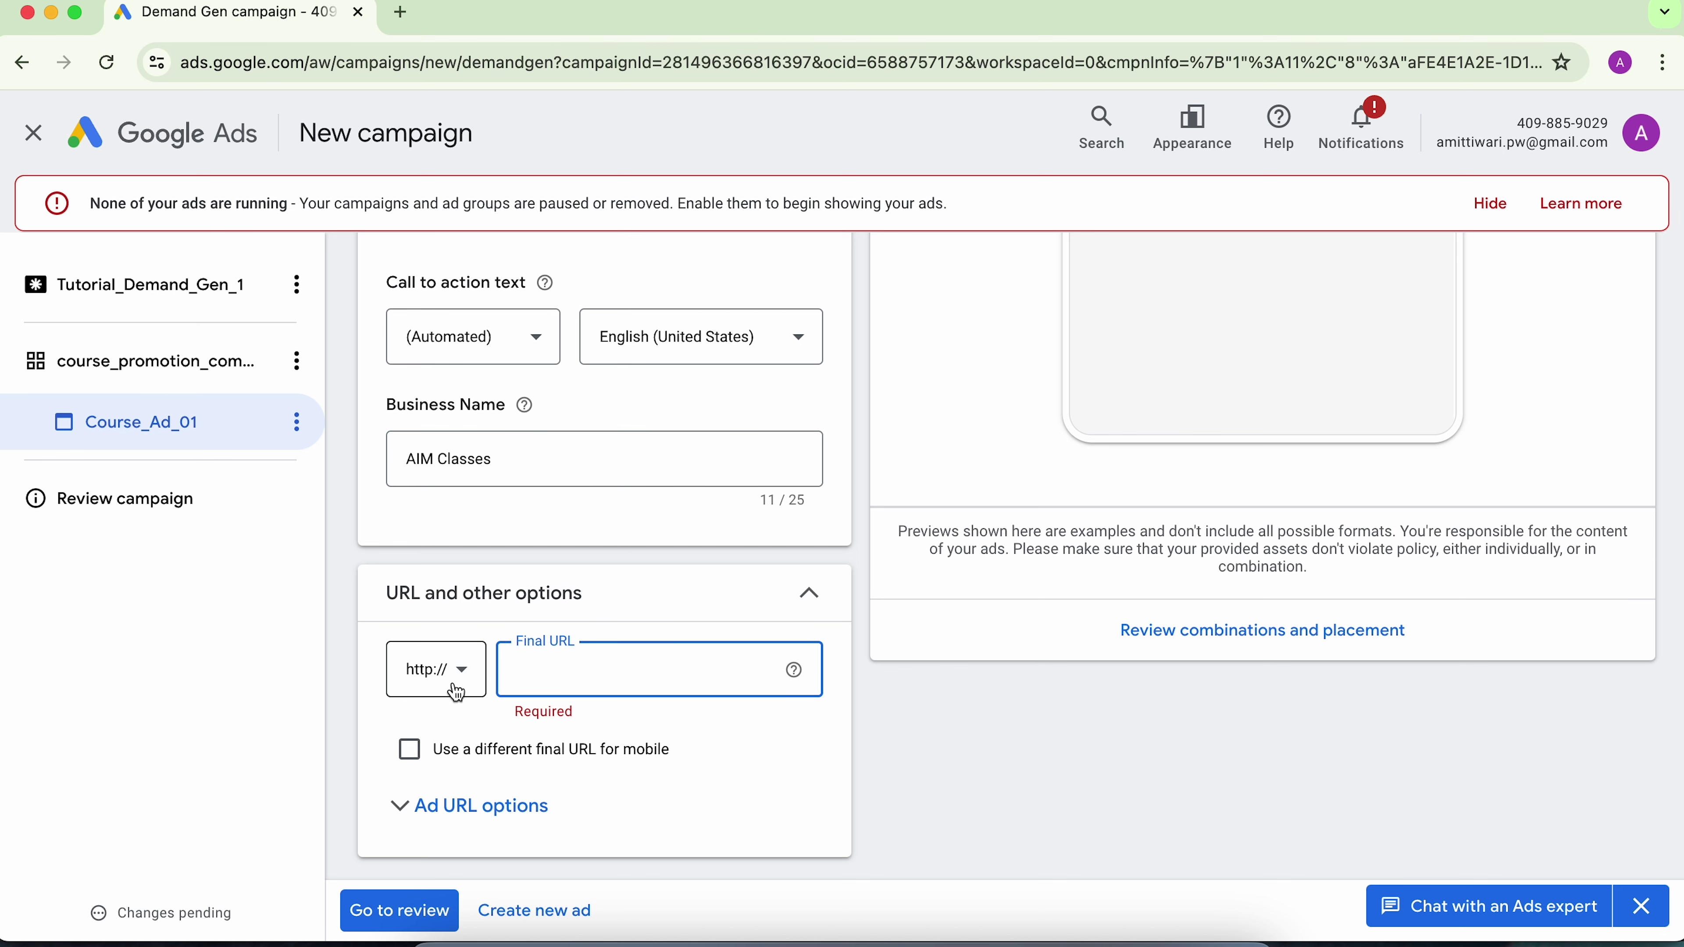
{"action": "left_click", "coordinate": [455, 681]}
{"action": "left_click", "coordinate": [443, 748]}
{"action": "left_click", "coordinate": [527, 688]}
{"action": "type", "text": "aim.,"}
{"action": "key", "text": "BackSpace"}
{"action": "type", "text": "amittiwari.net"}
{"action": "left_click", "coordinate": [347, 610]}
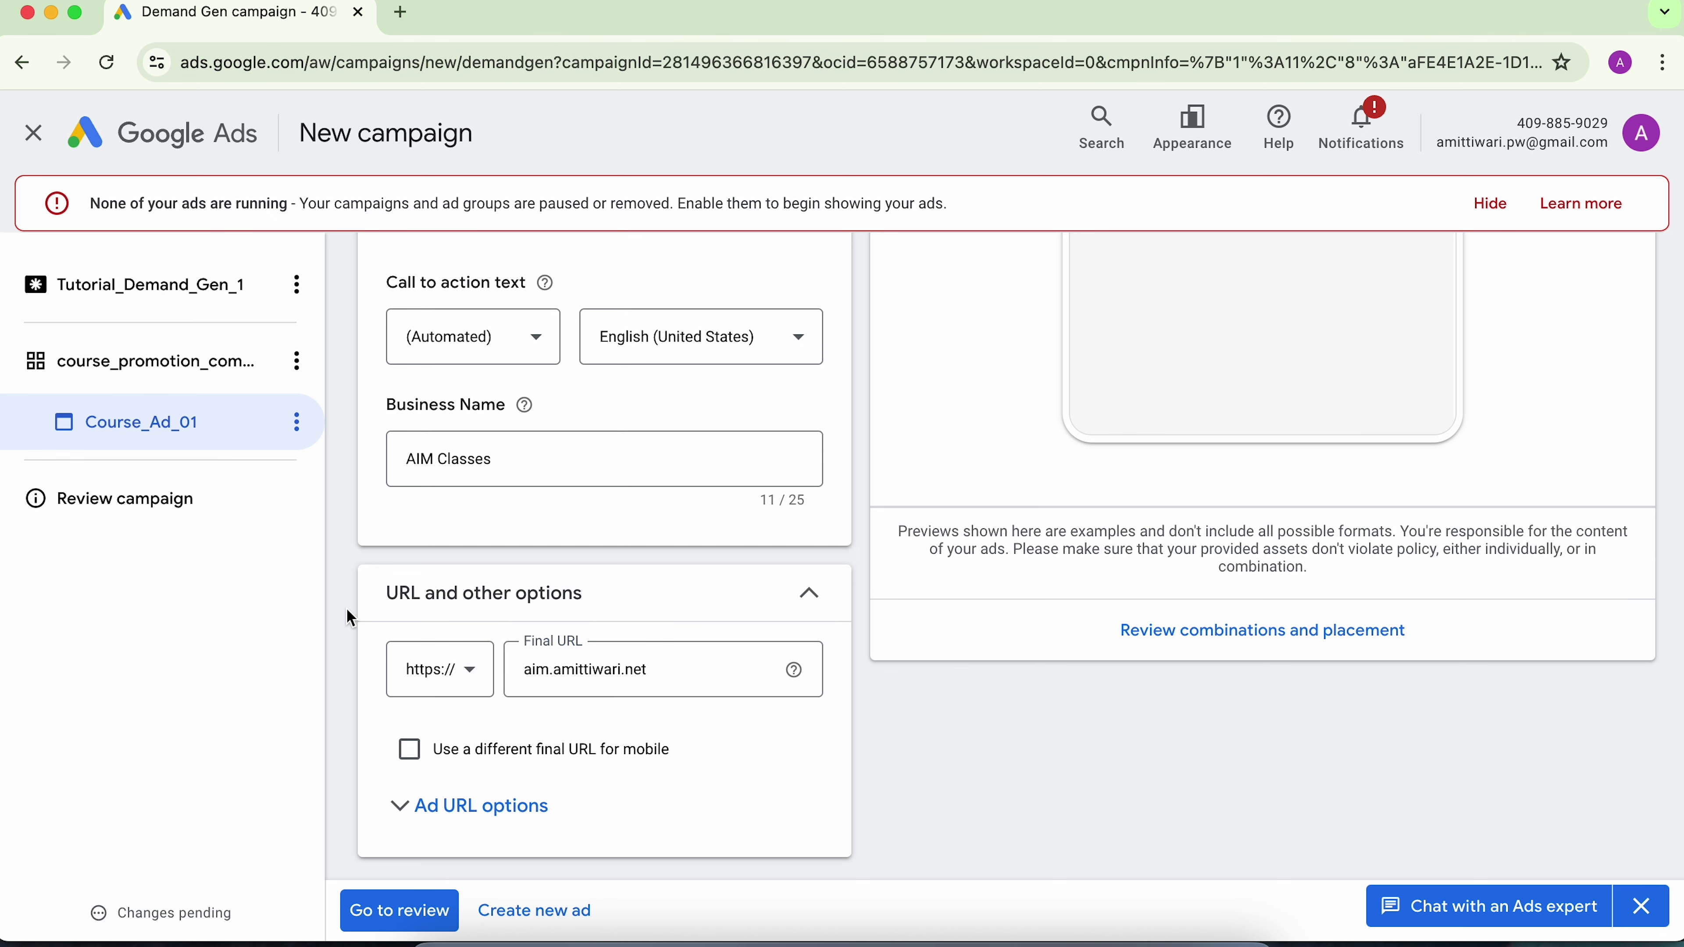
Bring up the campaign review and publish the Tutorial_Demand_Gen_1 campaign.
{"action": "left_click", "coordinate": [400, 914]}
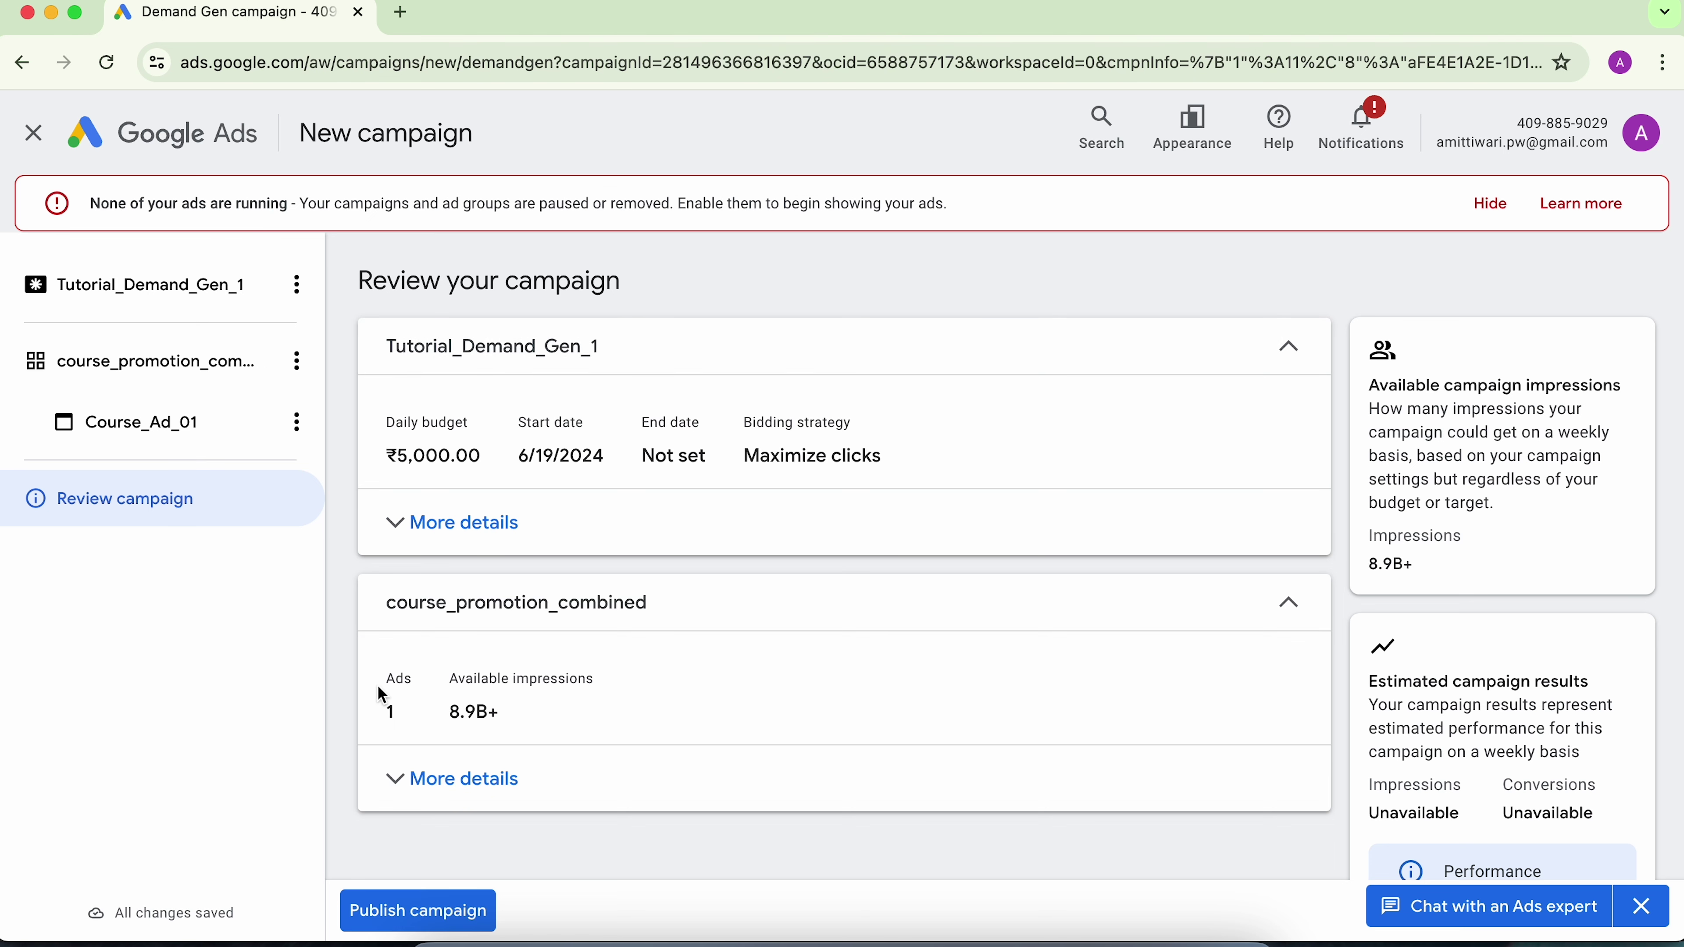
{"action": "left_click", "coordinate": [390, 918]}
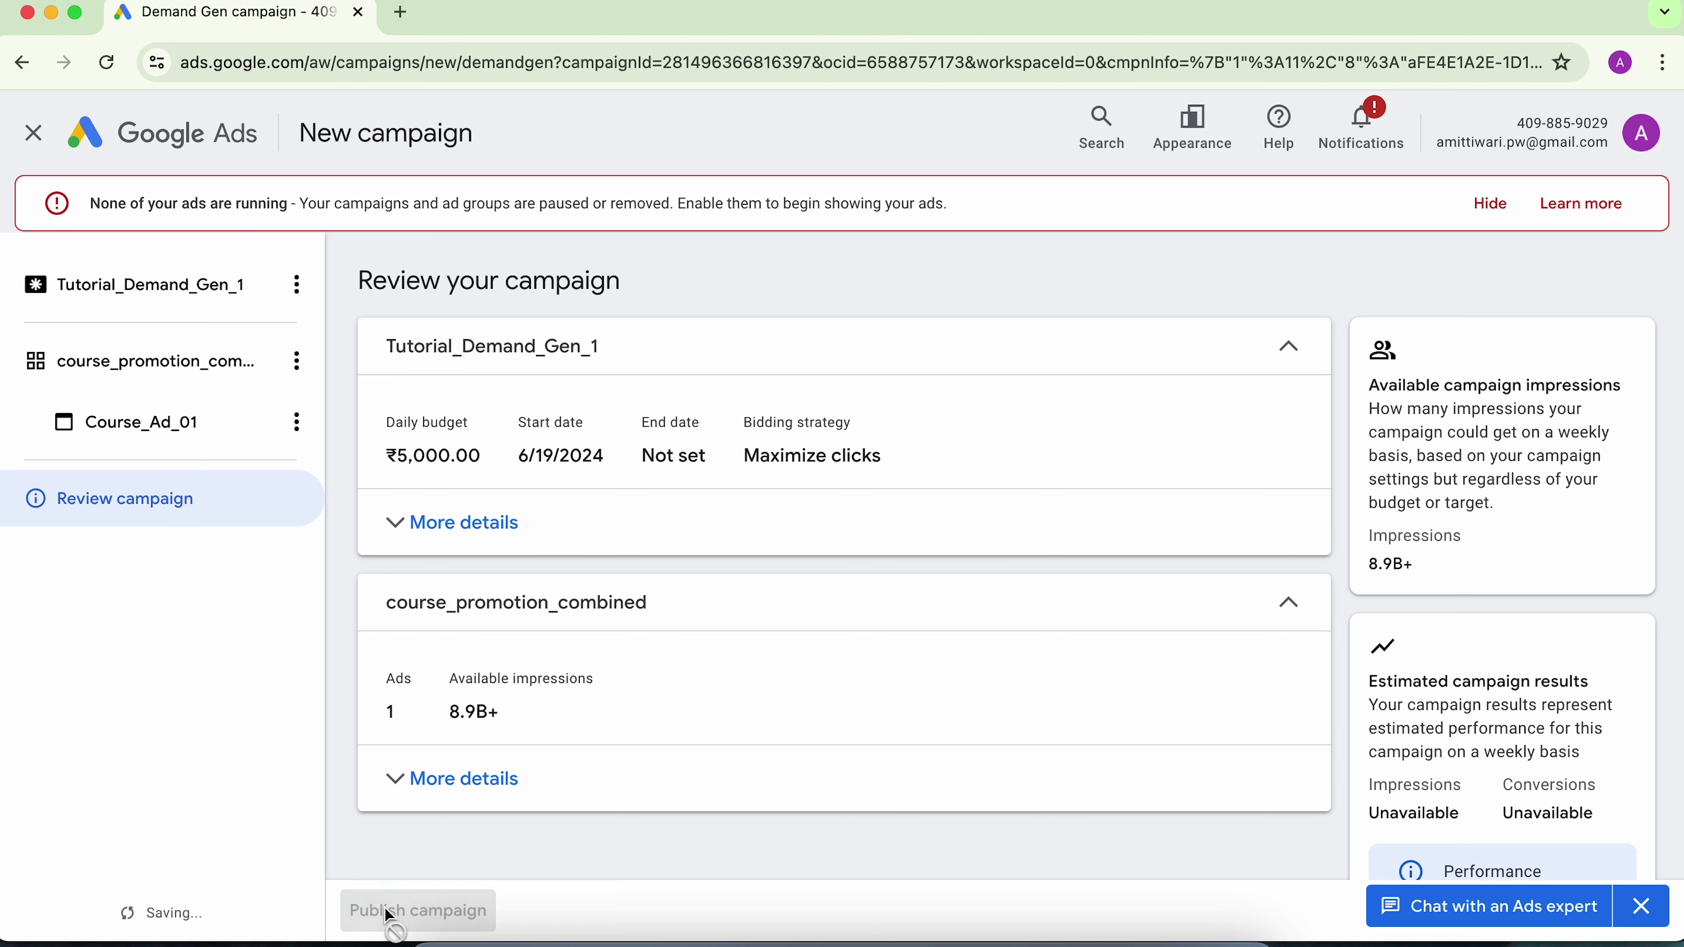